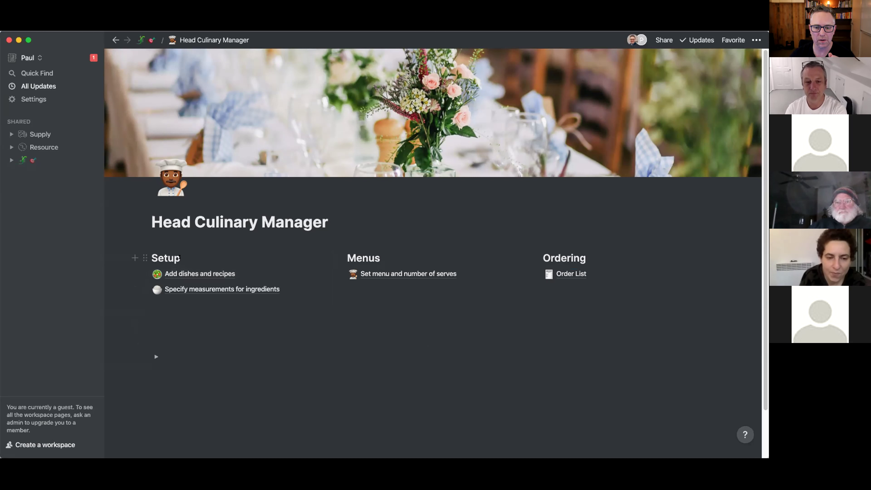
# Review the Cheese Pinwheel entry in the Dishes table of Add dishes and recipes, examining its properties, ingredients and instructions.
pyautogui.click(175, 273)
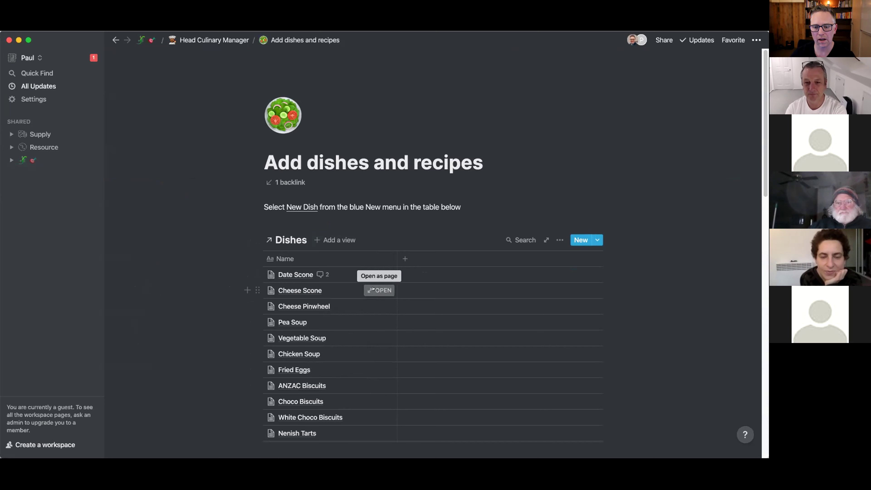
pyautogui.click(375, 305)
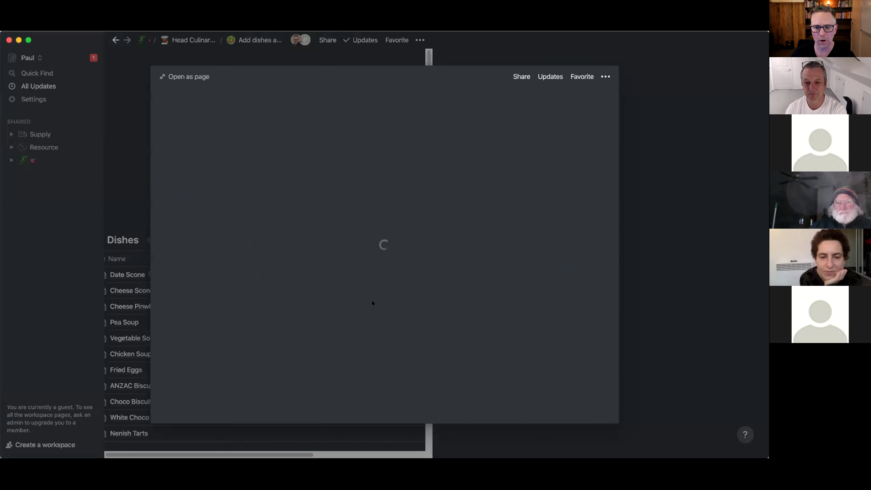
pyautogui.scroll(-2, 346, 283)
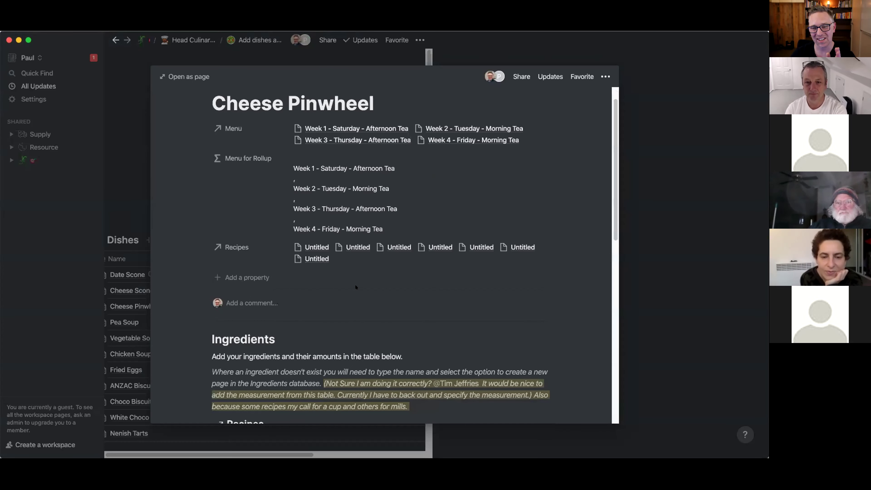
pyautogui.scroll(-5, 356, 287)
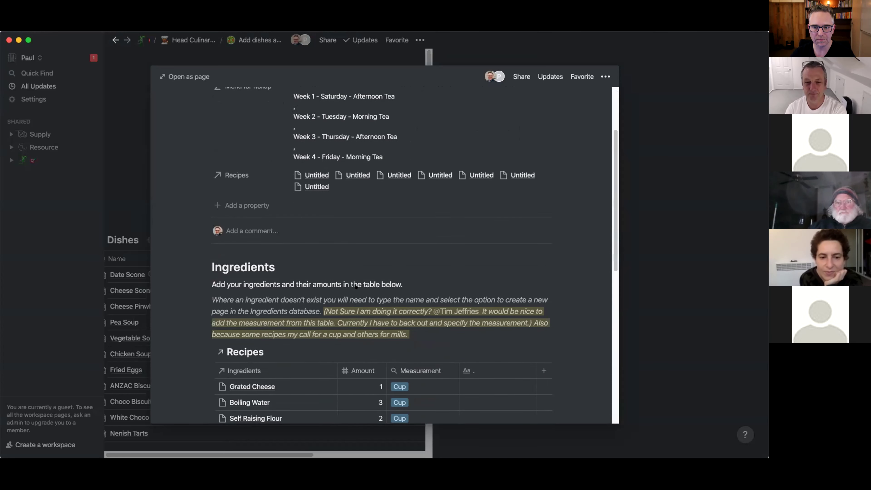
pyautogui.scroll(-4, 366, 274)
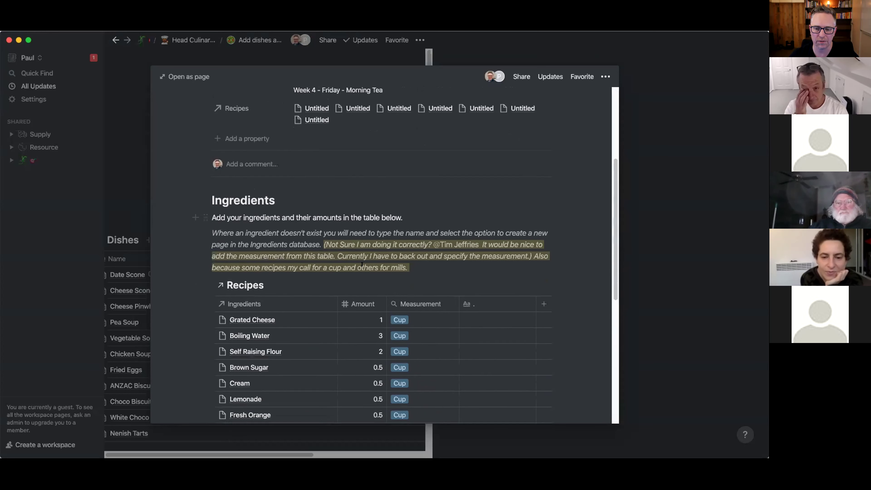
pyautogui.scroll(-1, 309, 287)
pyautogui.scroll(-1, 309, 287)
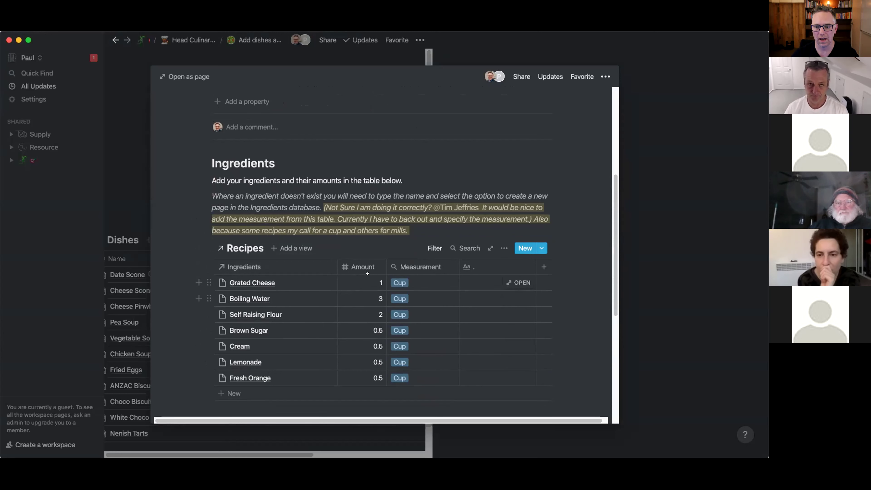
pyautogui.scroll(-2, 329, 339)
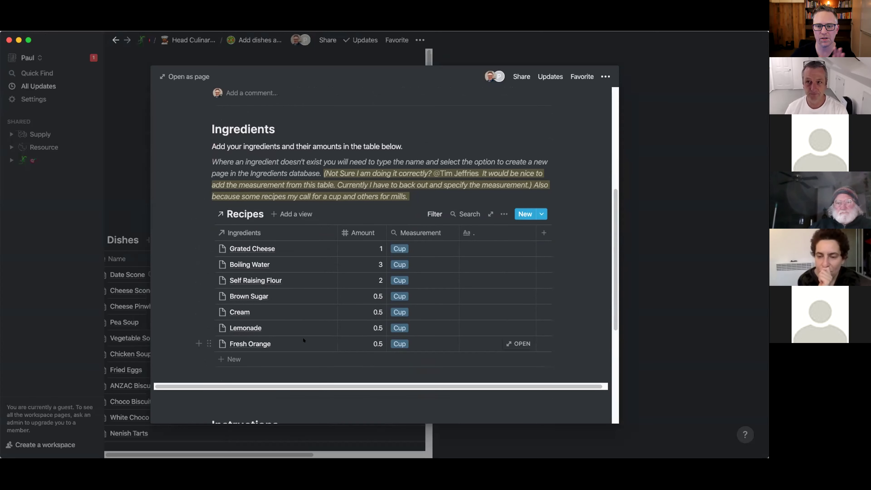
pyautogui.scroll(-10, 294, 333)
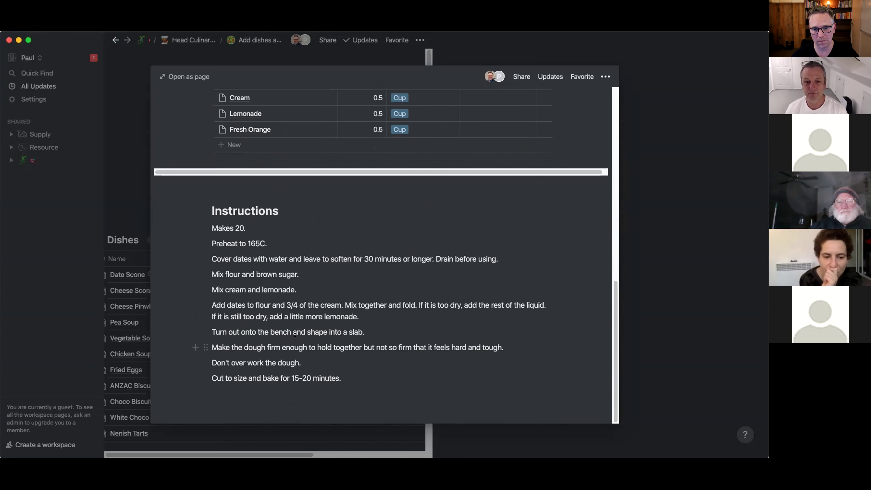
pyautogui.scroll(15, 284, 289)
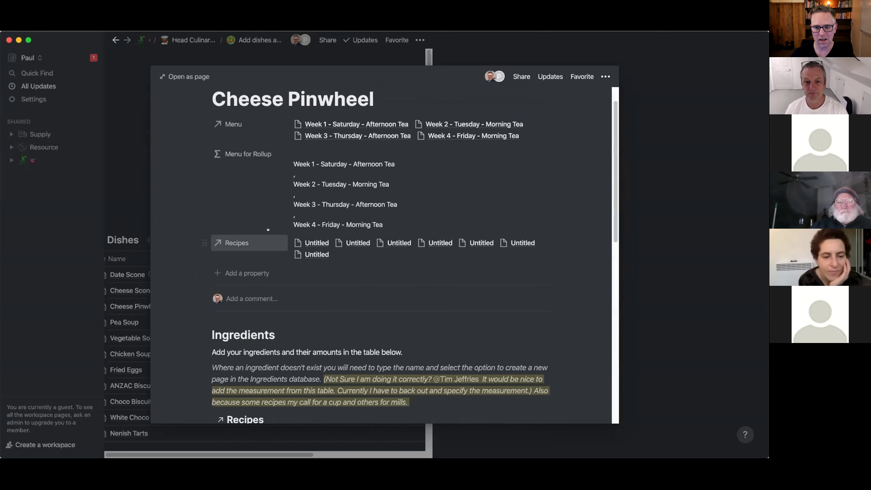
pyautogui.click(125, 148)
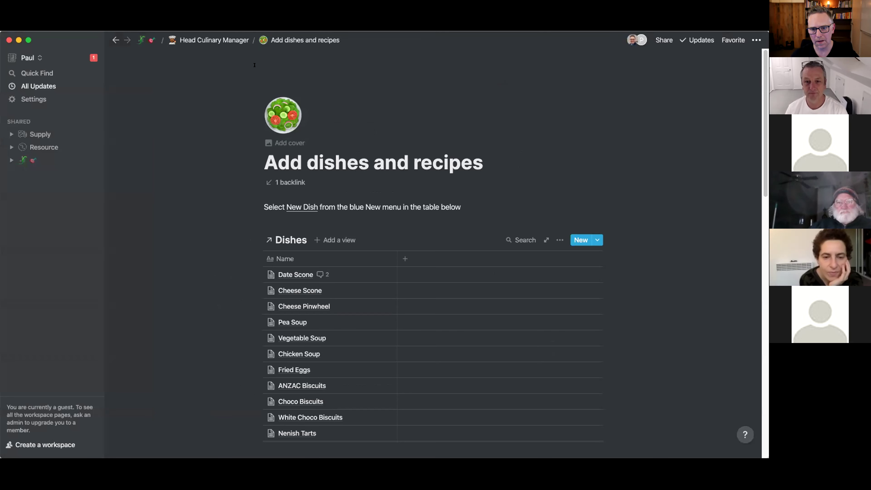
# Look at the Specify measurements for ingredients page and its Ingredients table, returning to the Head Culinary Manager page.
pyautogui.click(241, 40)
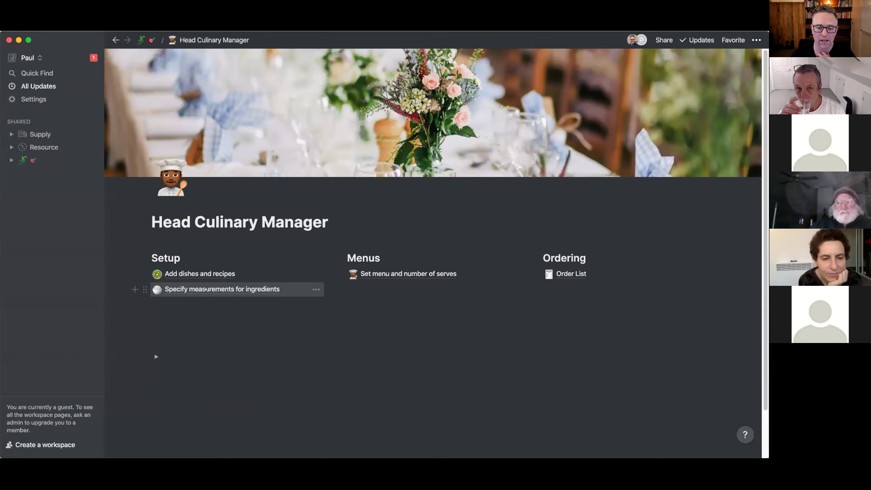
pyautogui.click(205, 290)
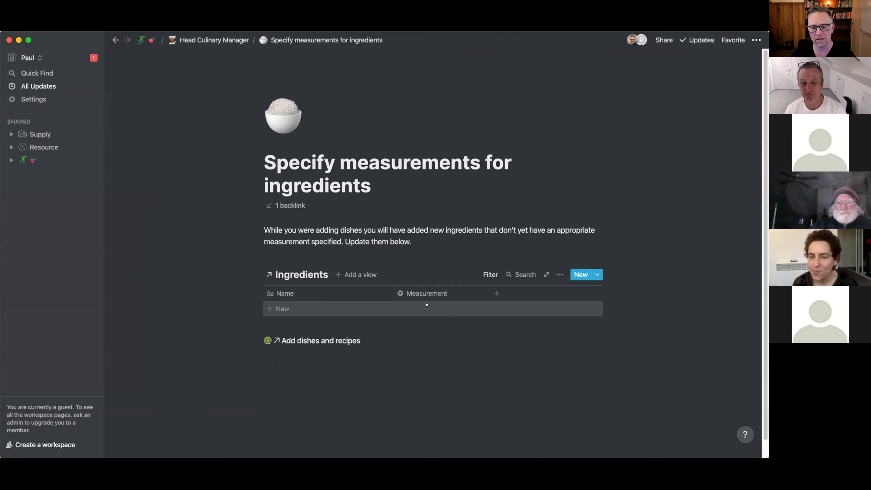
pyautogui.click(235, 41)
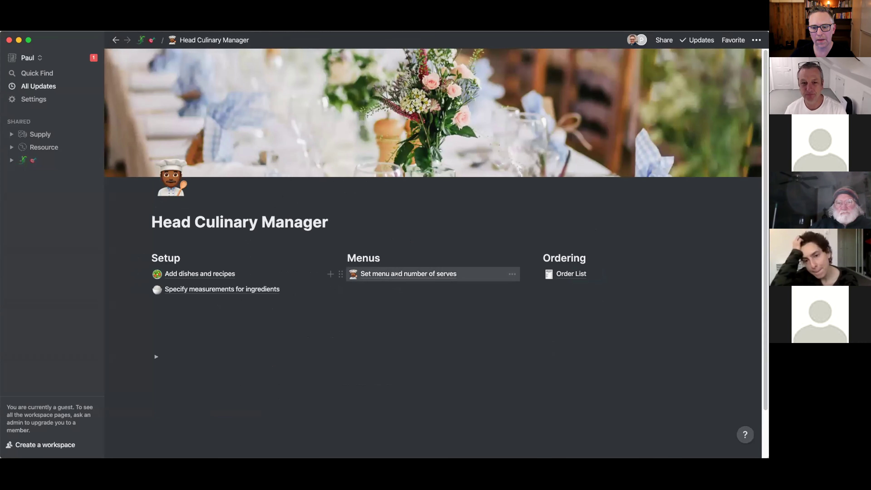
# Examine the Set menu and number of serves page, including the Serves table and the Week 1 menu, and collapse that week.
pyautogui.click(396, 274)
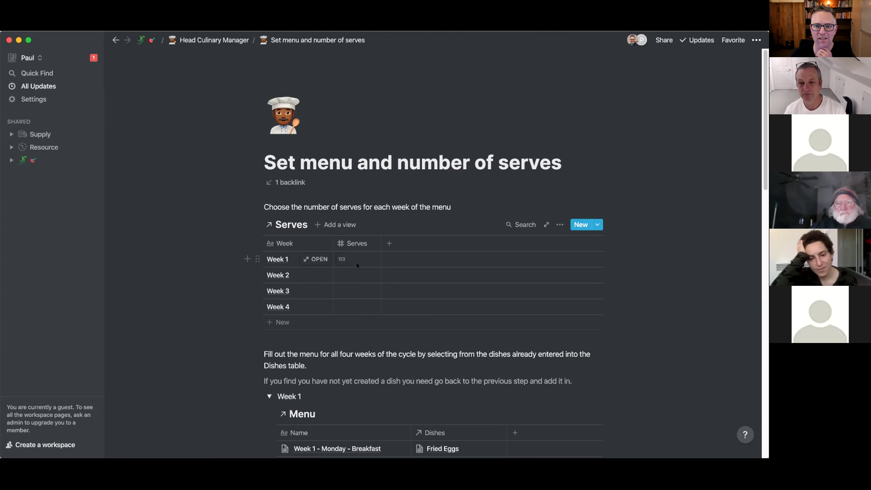
pyautogui.scroll(-3, 339, 309)
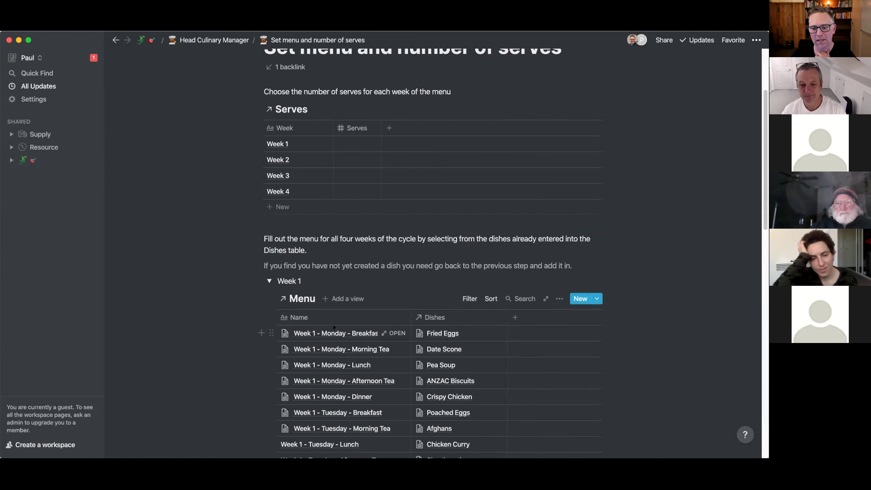
pyautogui.scroll(-3, 334, 327)
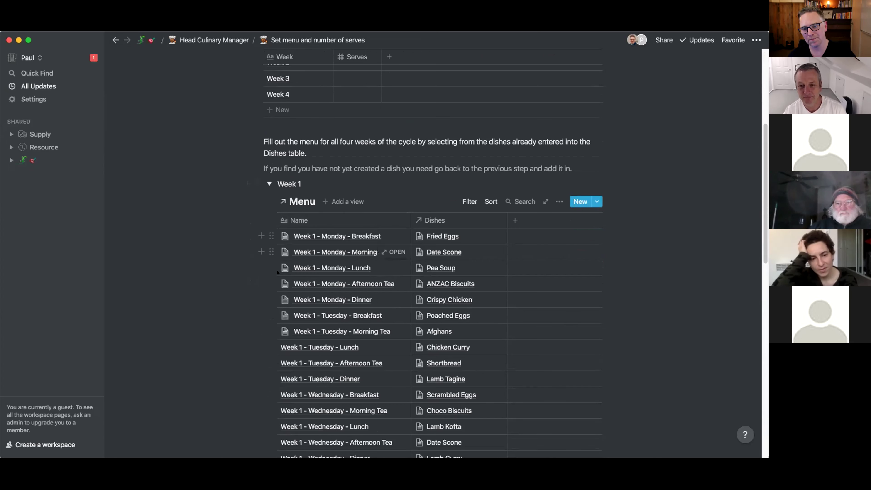
pyautogui.scroll(-2, 278, 309)
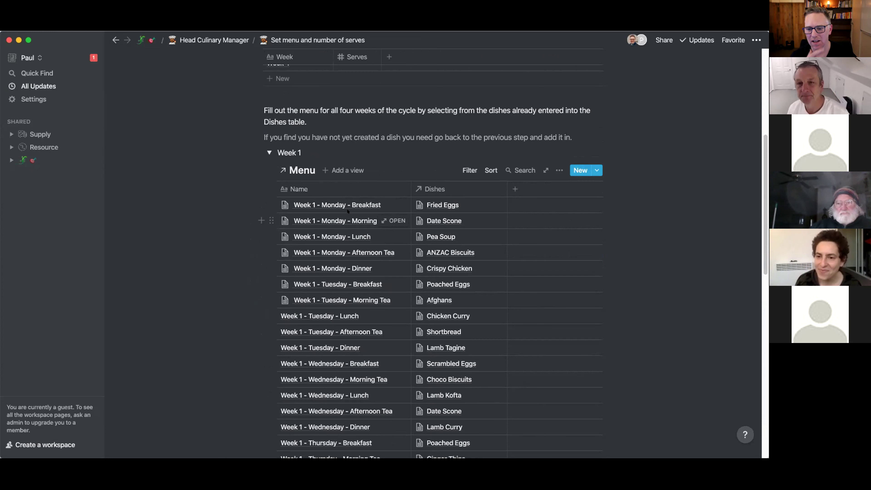
pyautogui.scroll(-3, 441, 340)
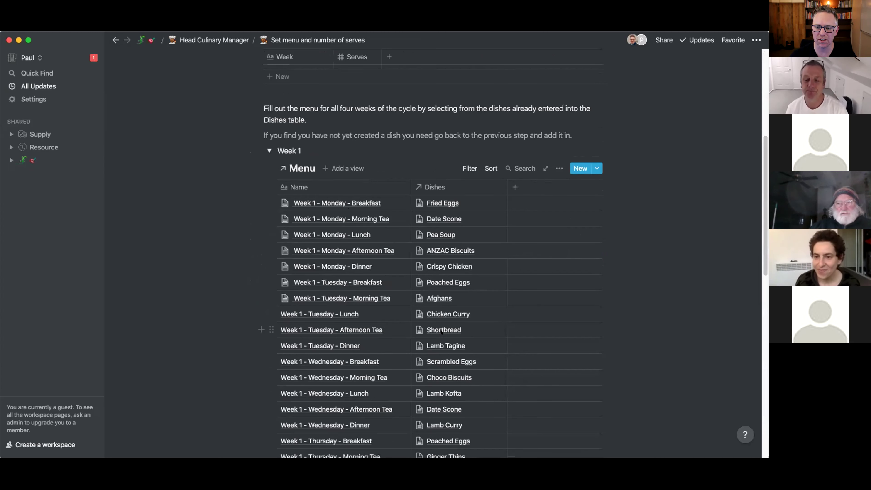
pyautogui.scroll(-20, 441, 340)
pyautogui.scroll(15, 439, 334)
pyautogui.scroll(15, 441, 302)
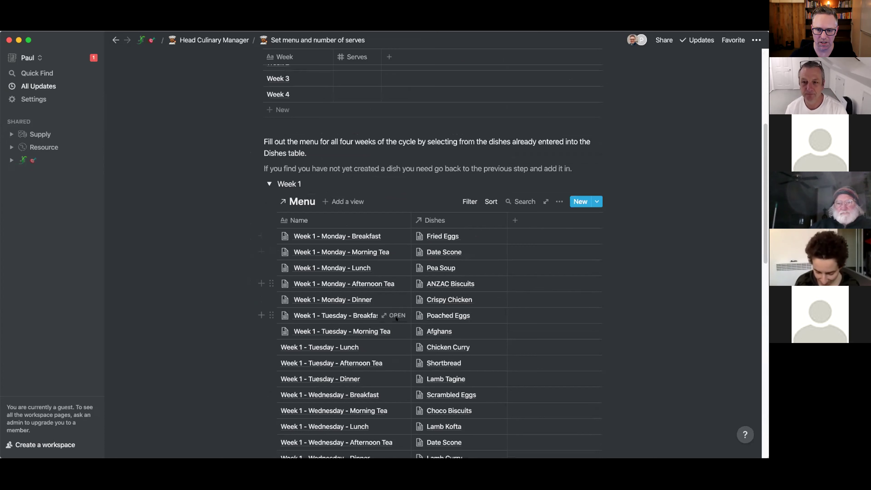
pyautogui.click(269, 184)
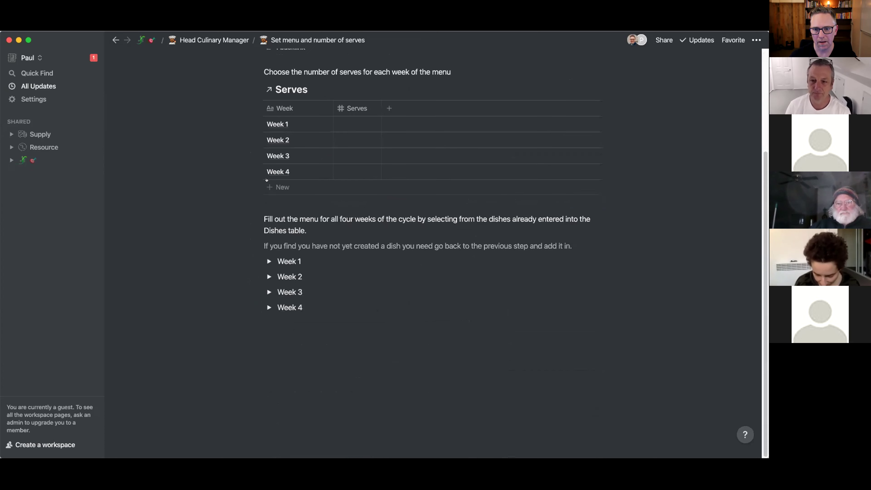
pyautogui.click(236, 41)
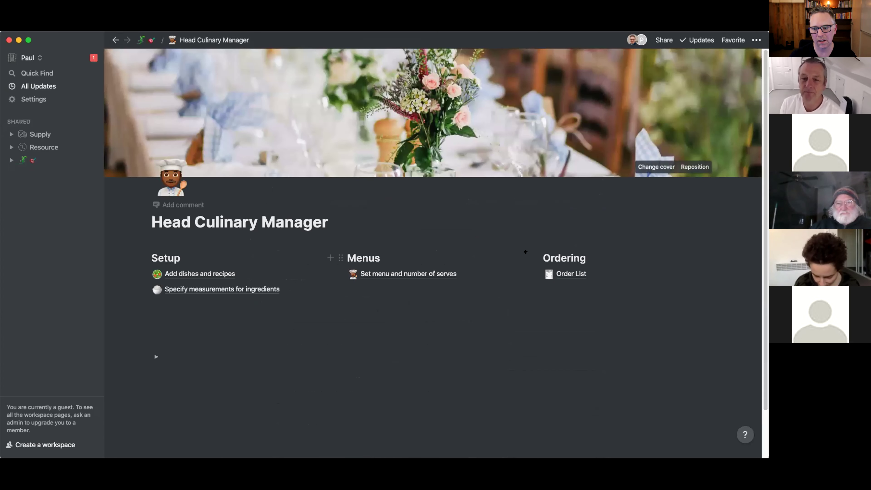
# Examine the ingredient amounts and measurements under Week 1 Order in the Order List, returning to the Head Culinary Manager page.
pyautogui.click(560, 271)
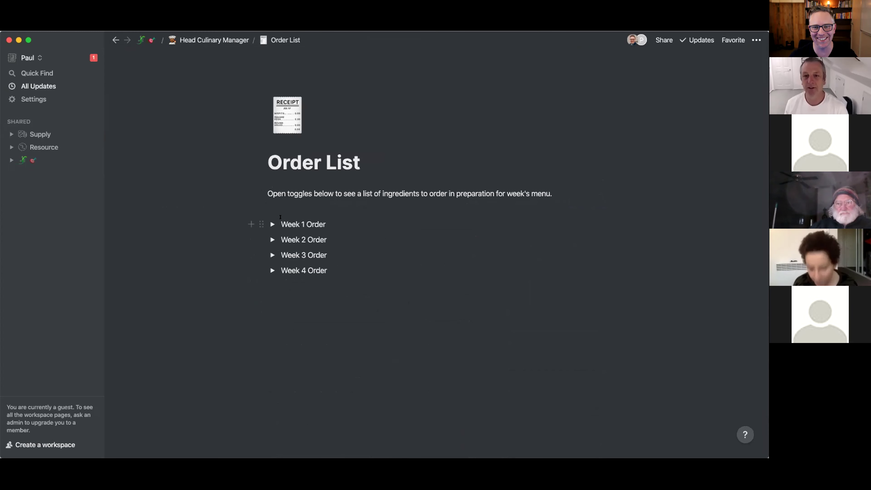
pyautogui.click(272, 224)
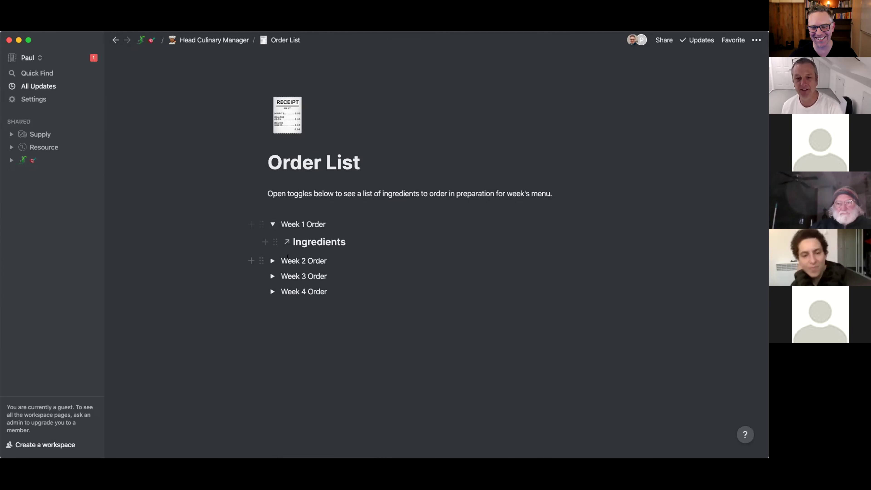
pyautogui.scroll(-10, 338, 339)
pyautogui.scroll(-15, 339, 342)
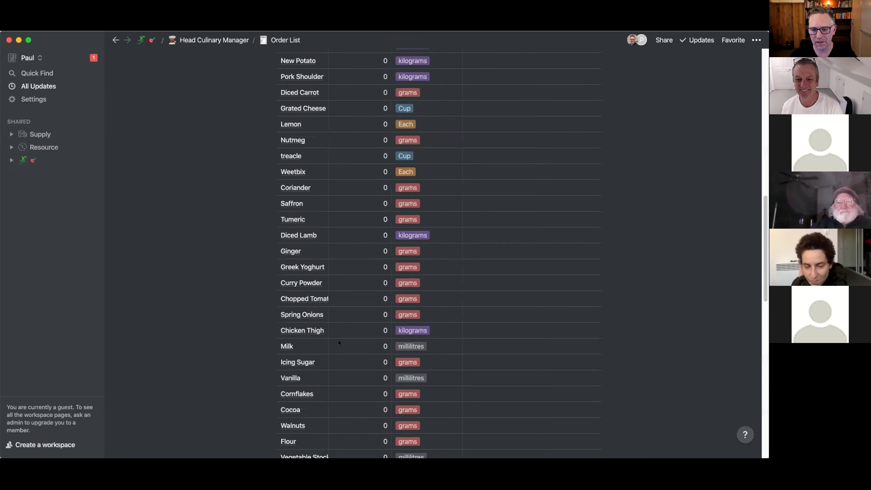
pyautogui.scroll(-7, 339, 342)
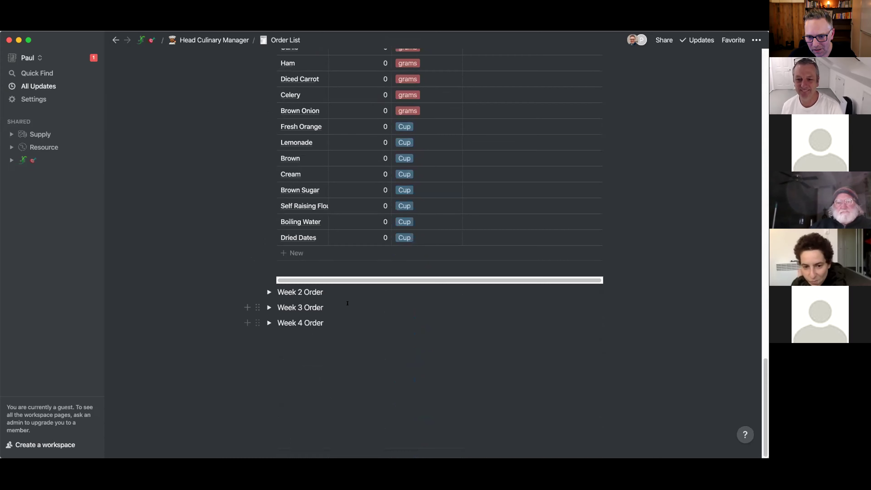
pyautogui.scroll(20, 347, 303)
pyautogui.scroll(9, 347, 308)
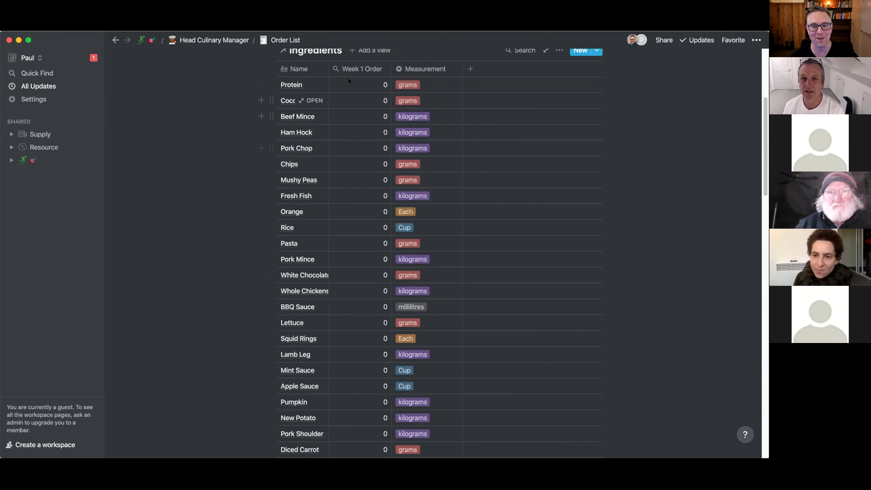
pyautogui.click(216, 38)
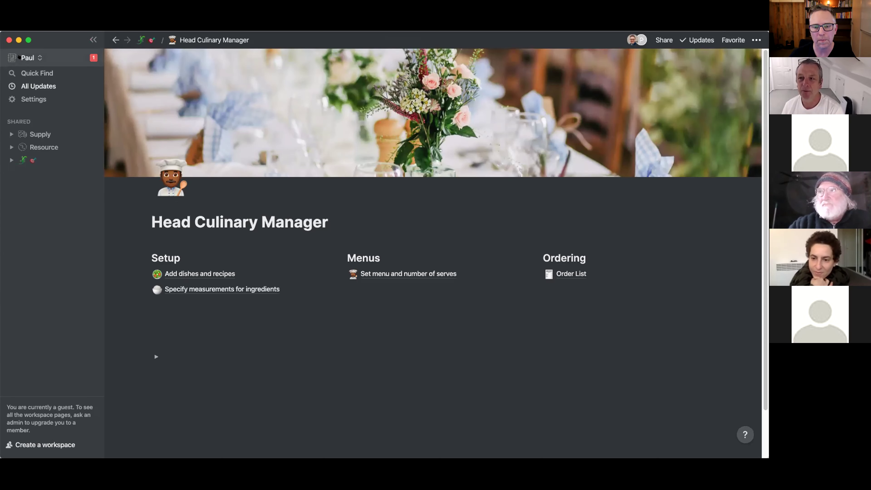
# Switch to The Good Cup workspace and open the Head Culinary Manager (Build with me) page.
pyautogui.click(26, 58)
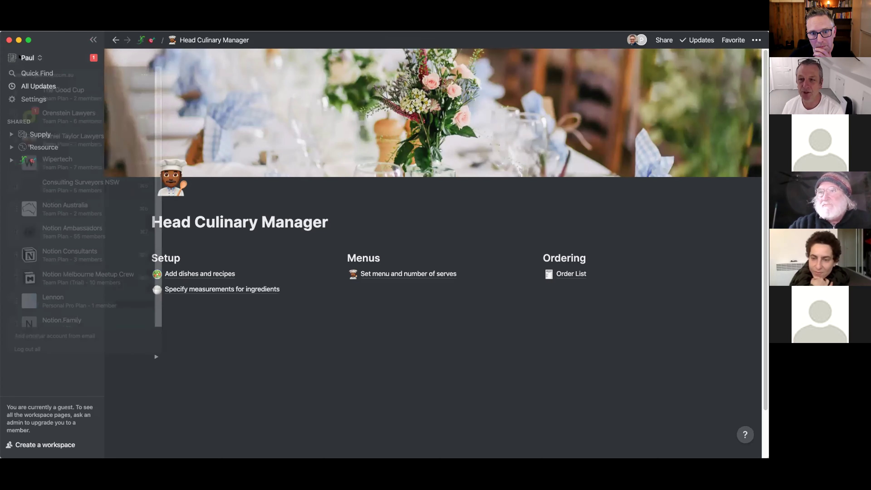
pyautogui.click(67, 96)
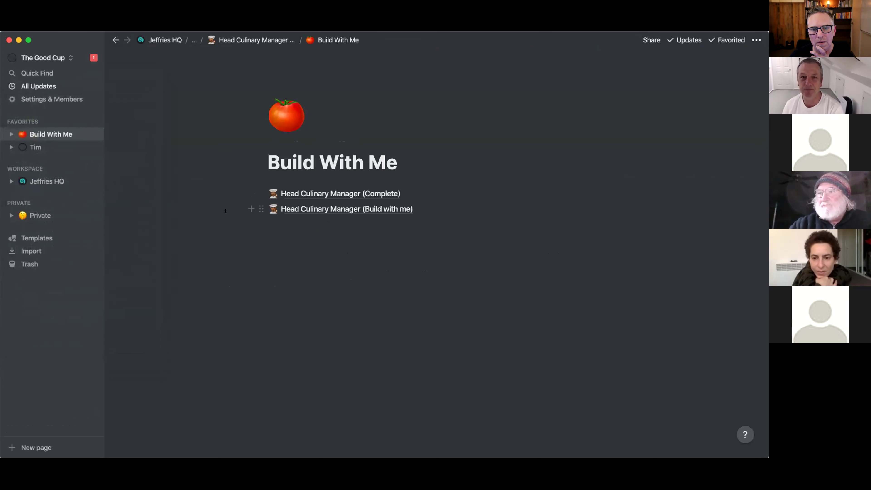
pyautogui.click(300, 209)
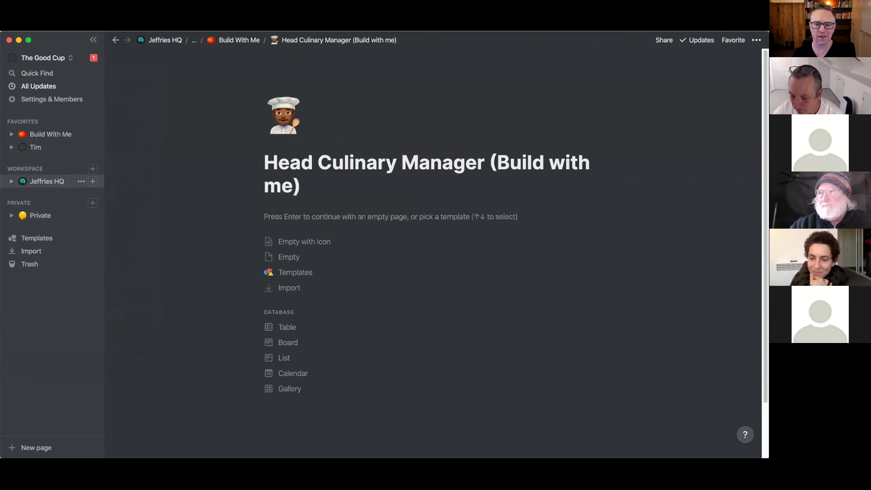
# Add an inline table database titled *Dishes to the empty page, with an empty text block below it.
pyautogui.click(301, 212)
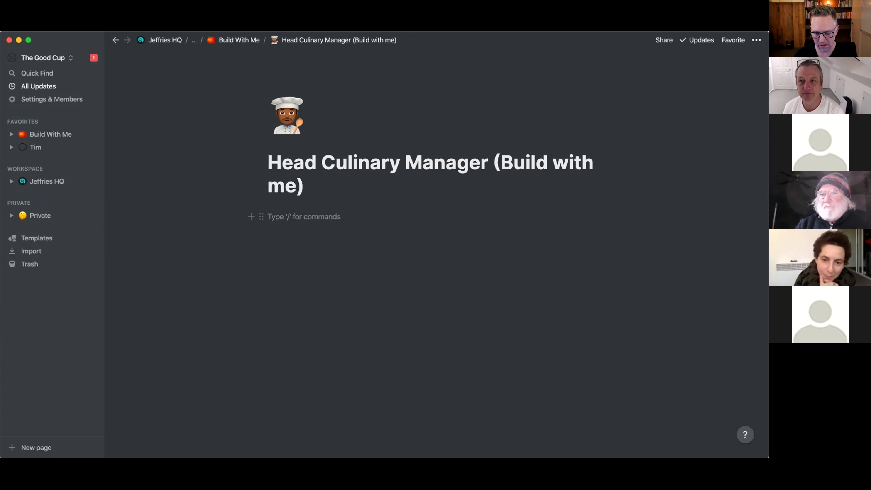
pyautogui.write('/tabl')
pyautogui.press('Return')
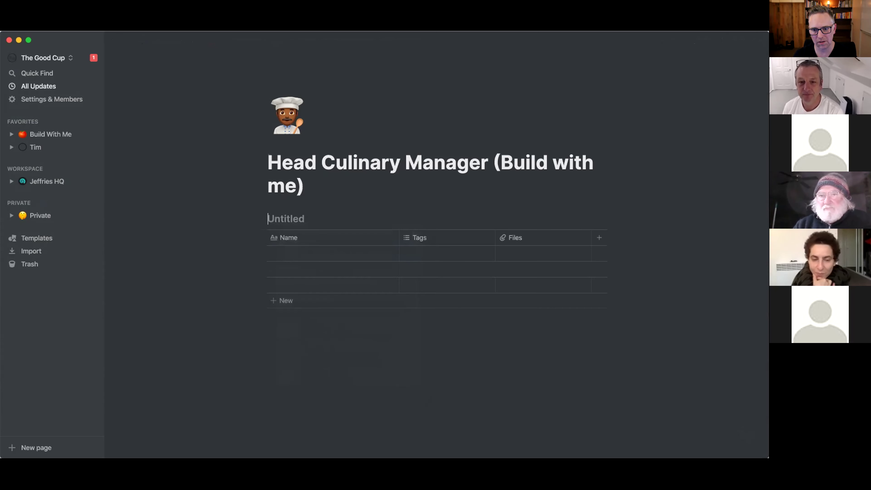
pyautogui.write('*')
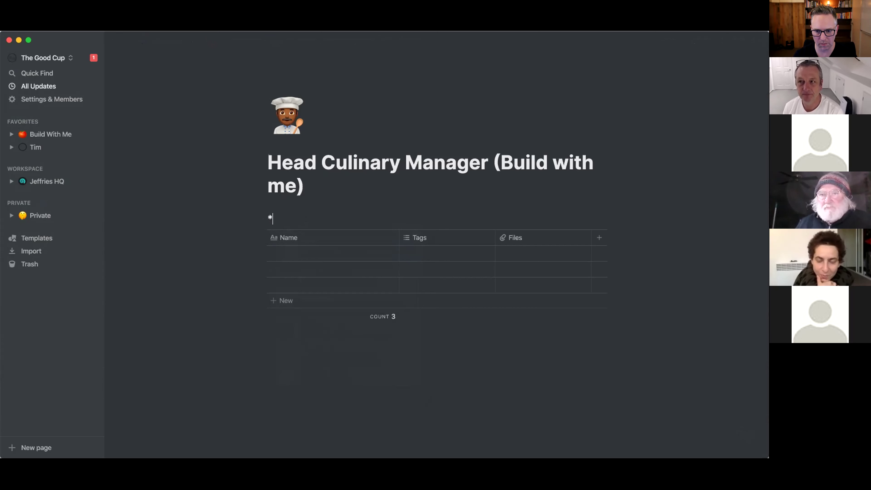
pyautogui.write('Dishes')
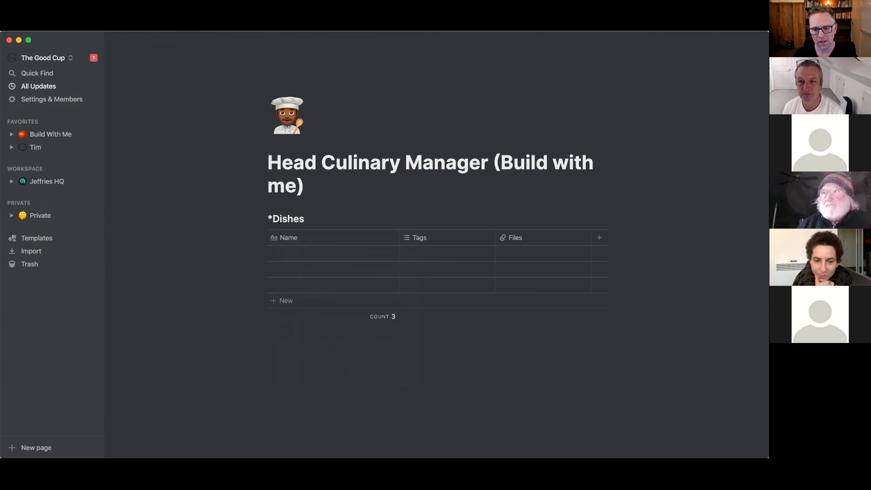
pyautogui.click(331, 360)
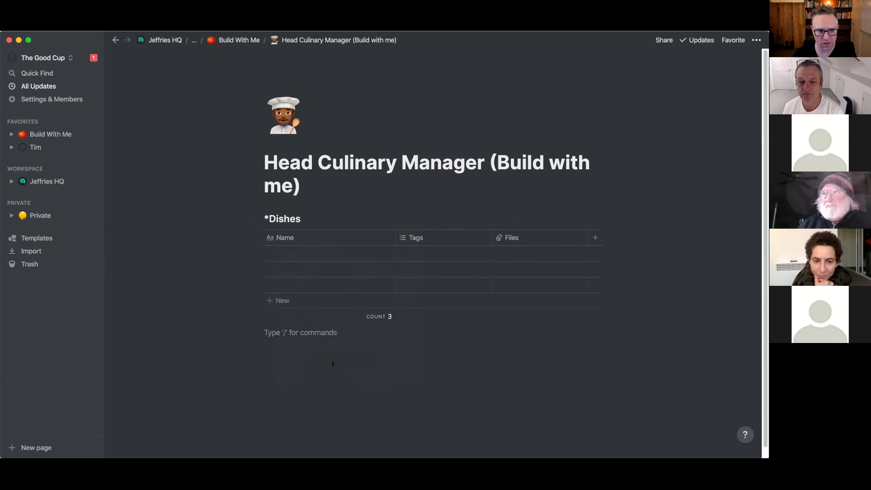
# Add an inline table database titled *Recipes directly below the *Dishes table.
pyautogui.write('/')
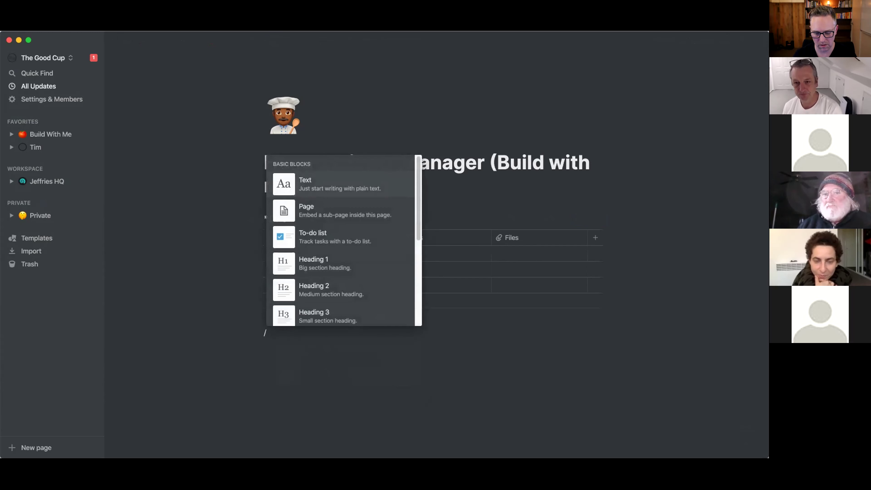
pyautogui.write('/')
pyautogui.press('BackSpace')
pyautogui.press('BackSpace')
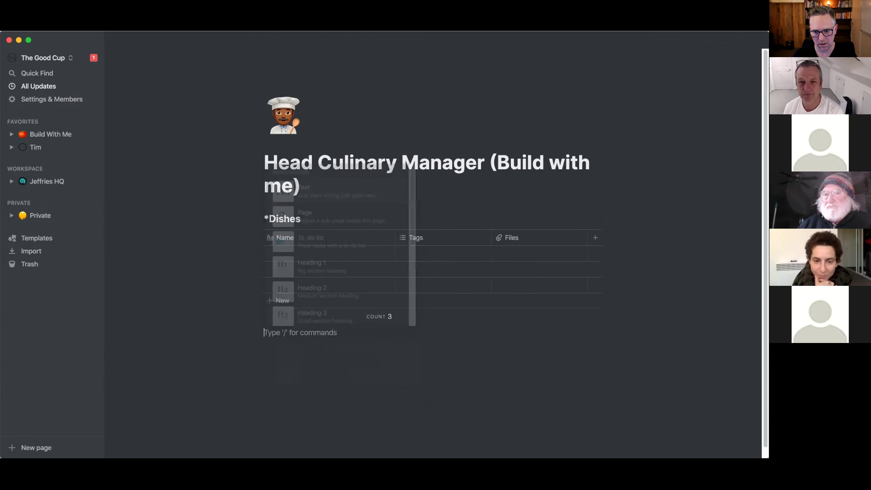
pyautogui.write('/table')
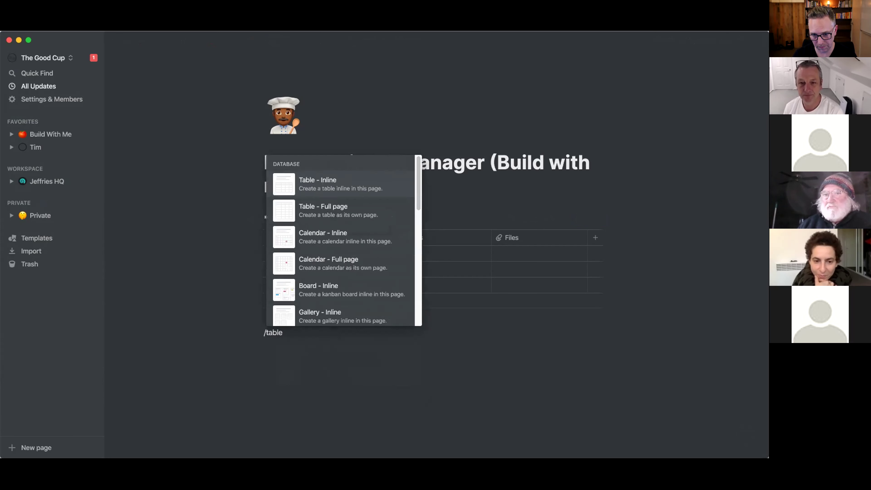
pyautogui.press('Return')
pyautogui.write('*Recipes')
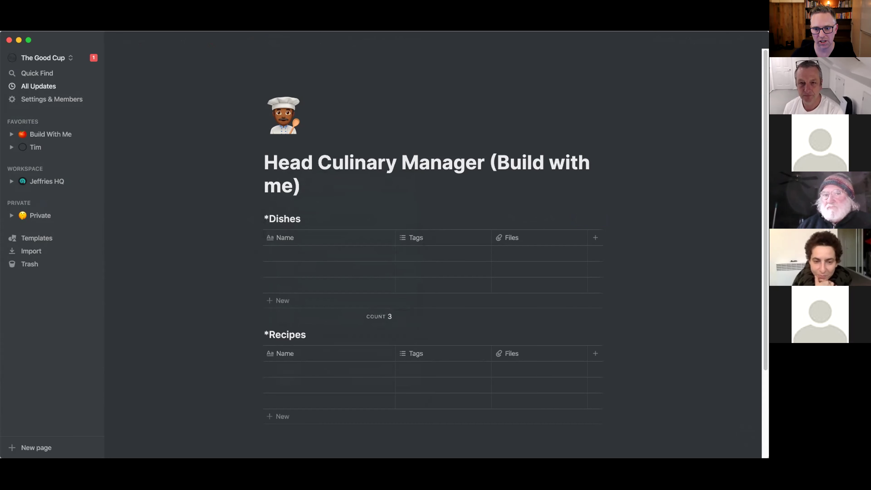
# Add a text line reading *Ingredients below the *Recipes table and insert an inline table database under it.
pyautogui.scroll(-3, 334, 389)
pyautogui.click(334, 389)
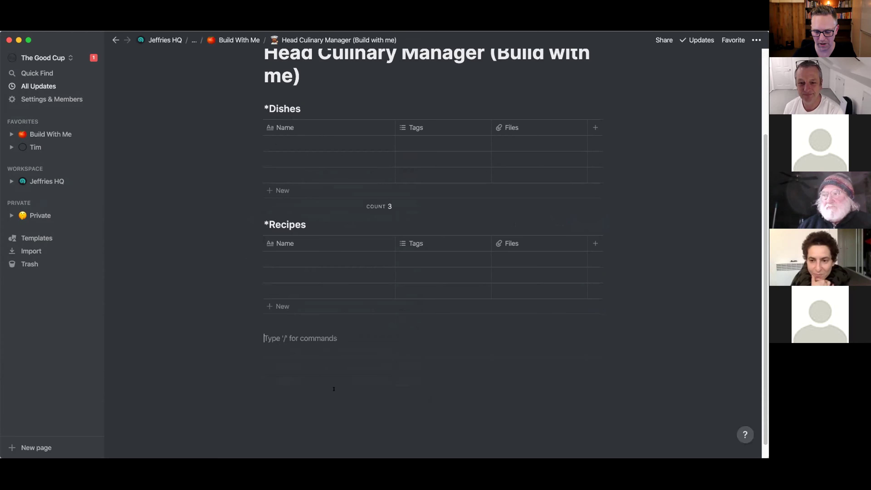
pyautogui.write('*')
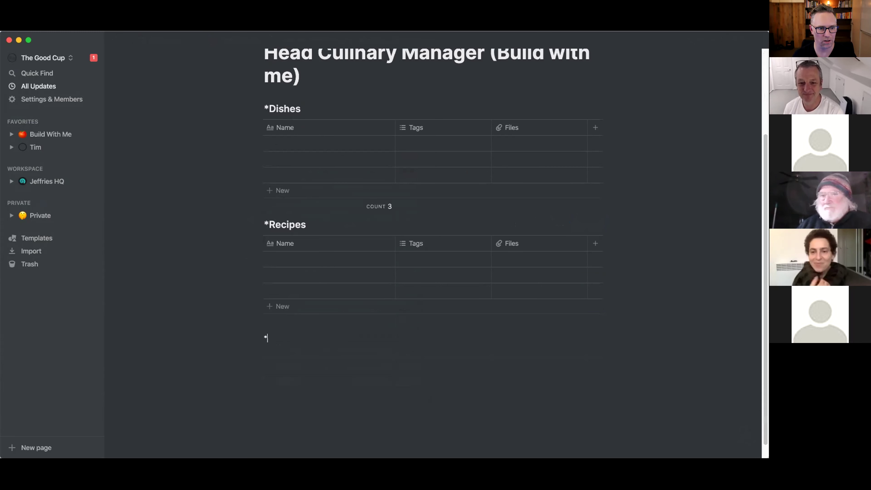
pyautogui.write('Ingredients')
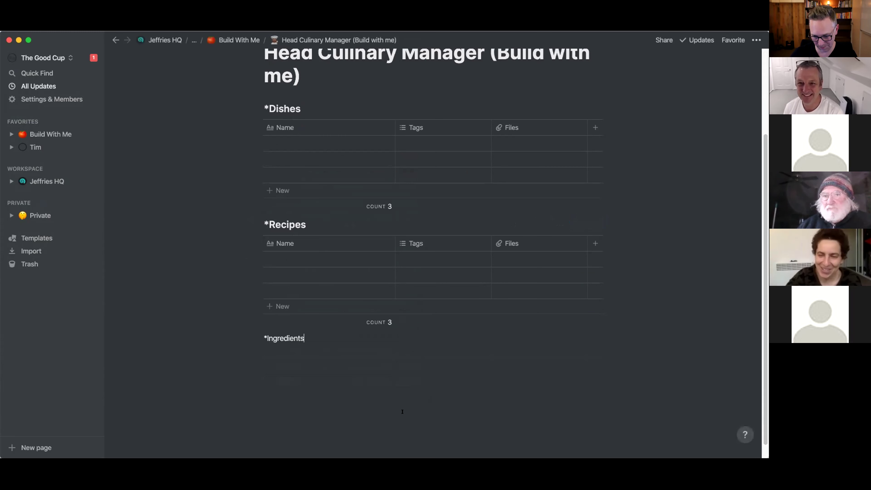
pyautogui.press('Return')
pyautogui.write('/table')
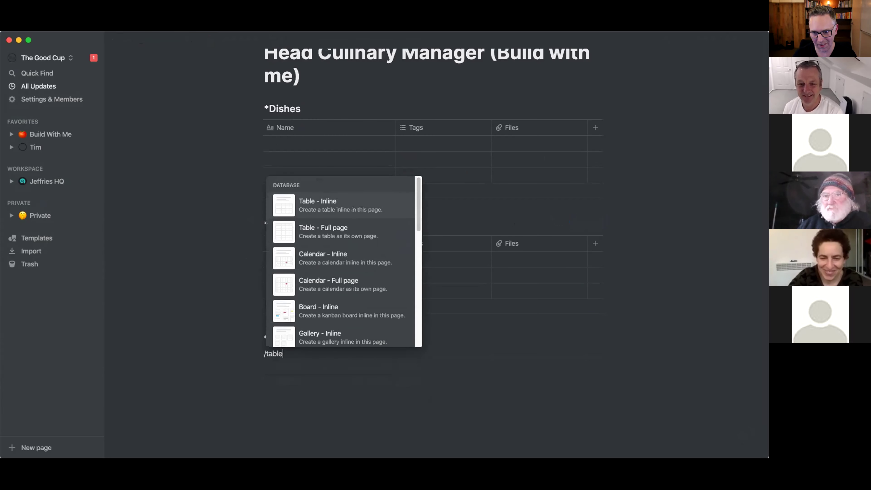
pyautogui.press('Return')
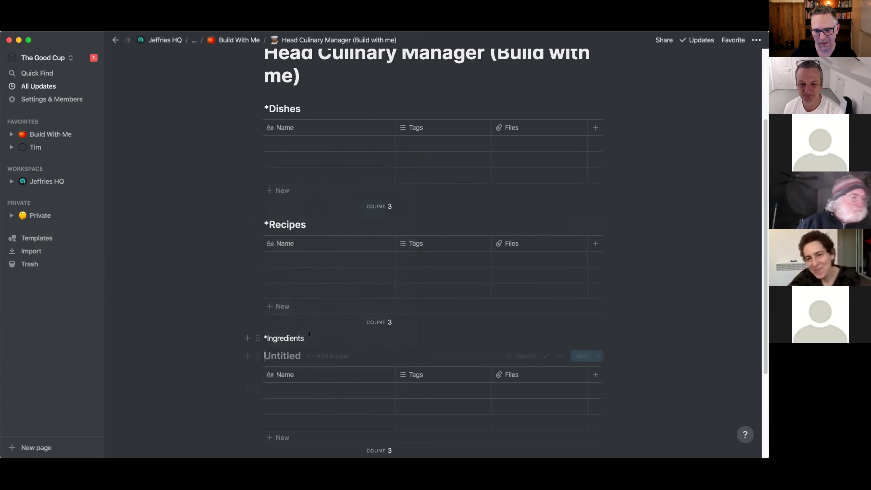
# Move the *Ingredients text from its own line into the title of the untitled table below.
pyautogui.moveTo(310, 333); pyautogui.dragTo(265, 338)
pyautogui.press('super+c')
pyautogui.press('BackSpace')
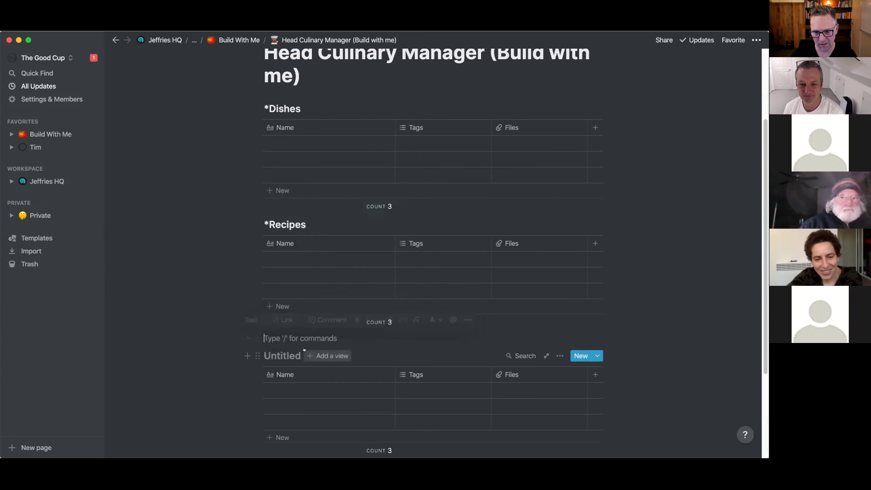
pyautogui.click(280, 354)
pyautogui.press('super+v')
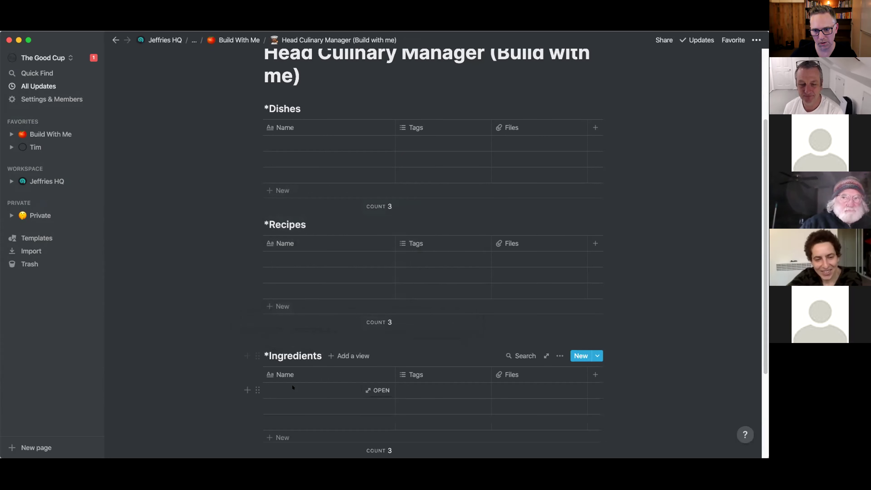
# Add an inline table database titled *Menu below the *Ingredients table.
pyautogui.scroll(-3, 293, 381)
pyautogui.click(338, 410)
pyautogui.write('/table')
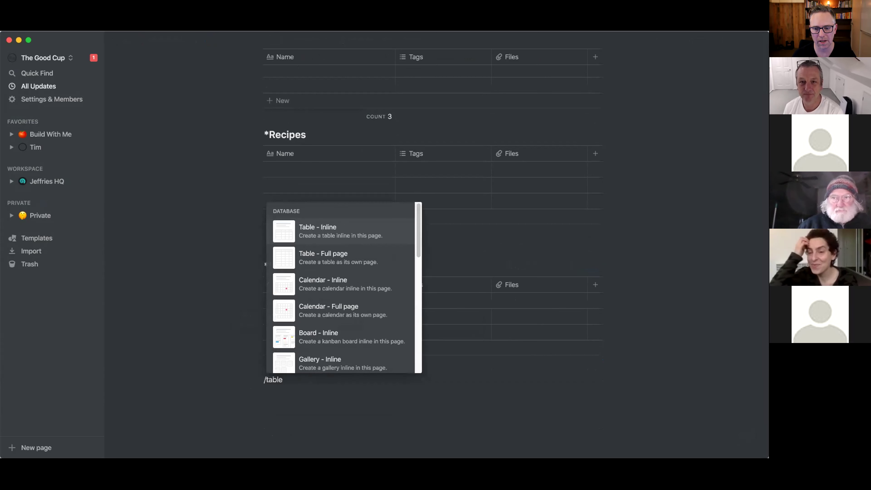
pyautogui.press('Return')
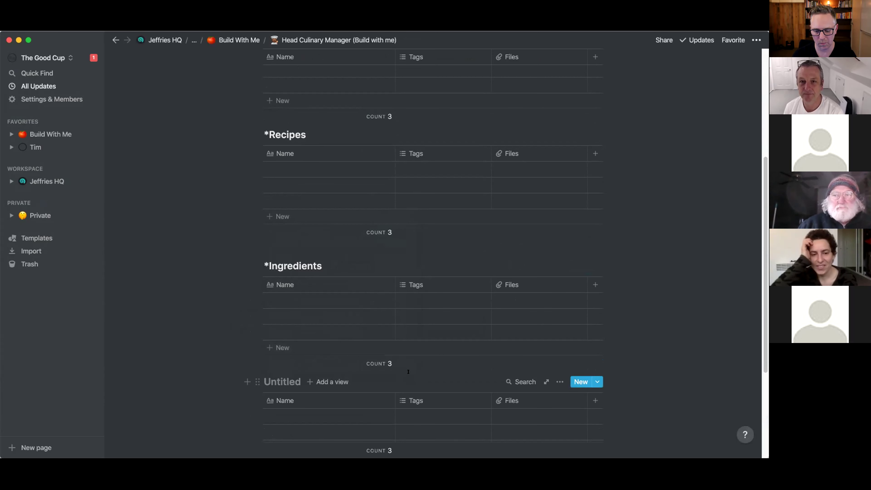
pyautogui.write('*')
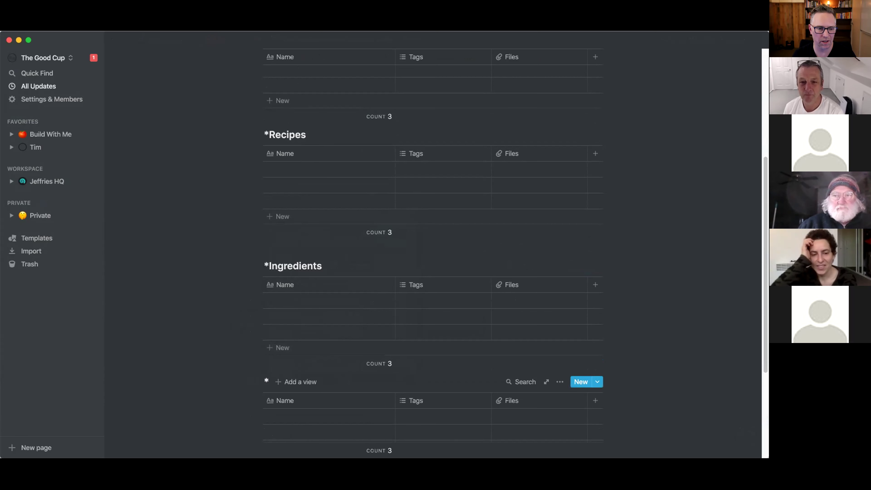
pyautogui.write('Menu')
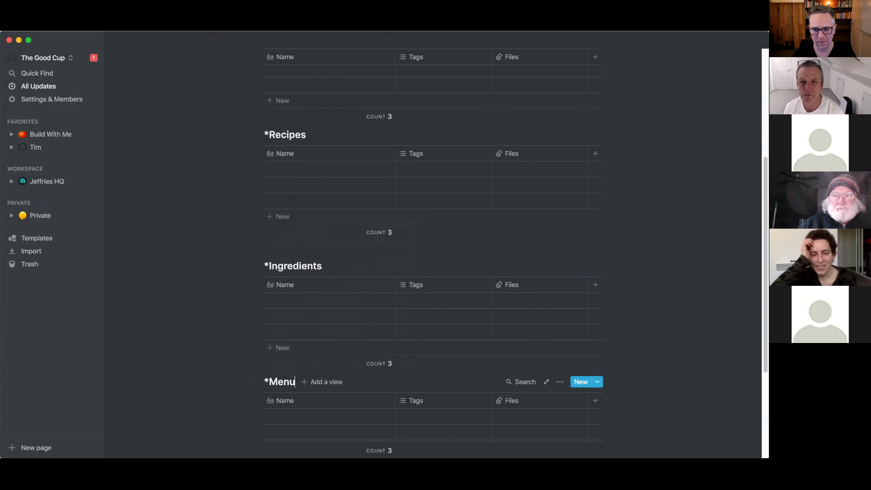
# Add an inline table database titled *Serves below the *Menu table.
pyautogui.scroll(-5, 428, 354)
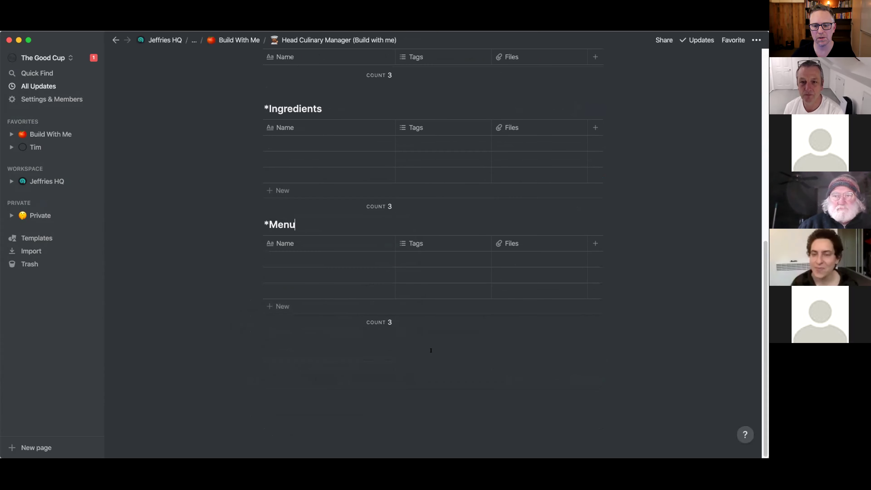
pyautogui.click(415, 379)
pyautogui.write('/table')
pyautogui.press('Return')
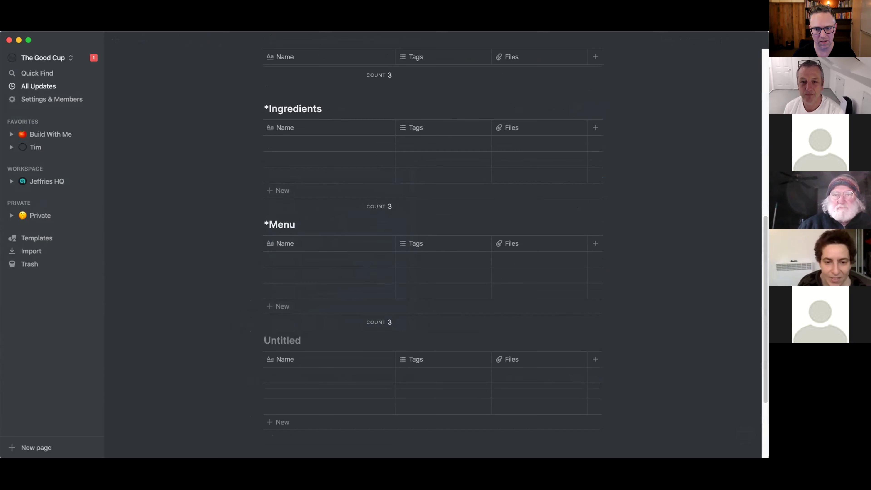
pyautogui.write('*Serves')
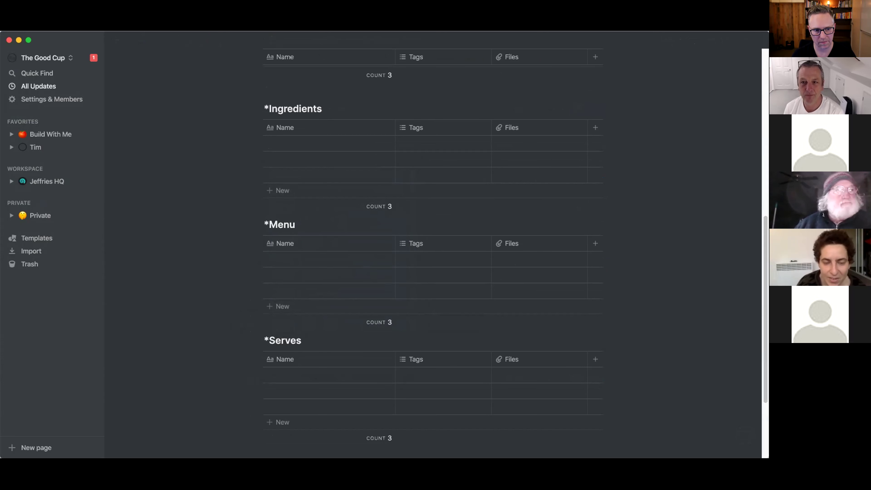
# Turn the Tags property of the *Menu table into a Number property named Order and place it before Name.
pyautogui.scroll(6, 418, 305)
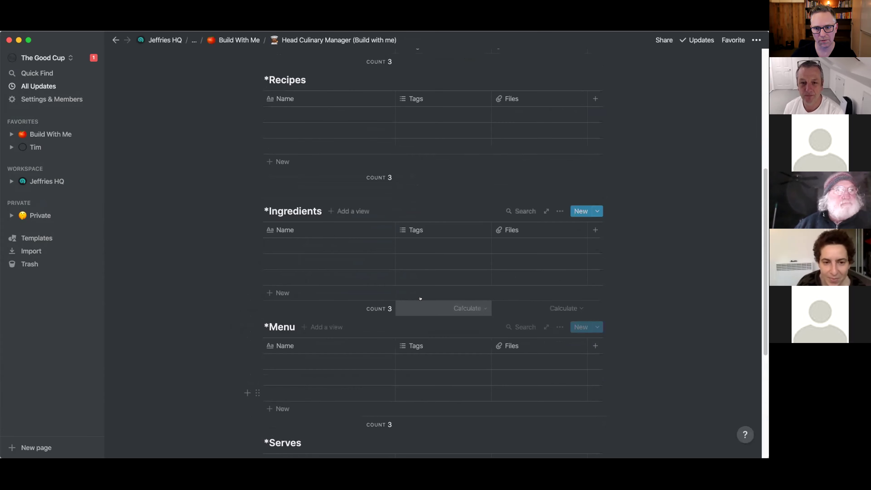
pyautogui.scroll(2, 423, 296)
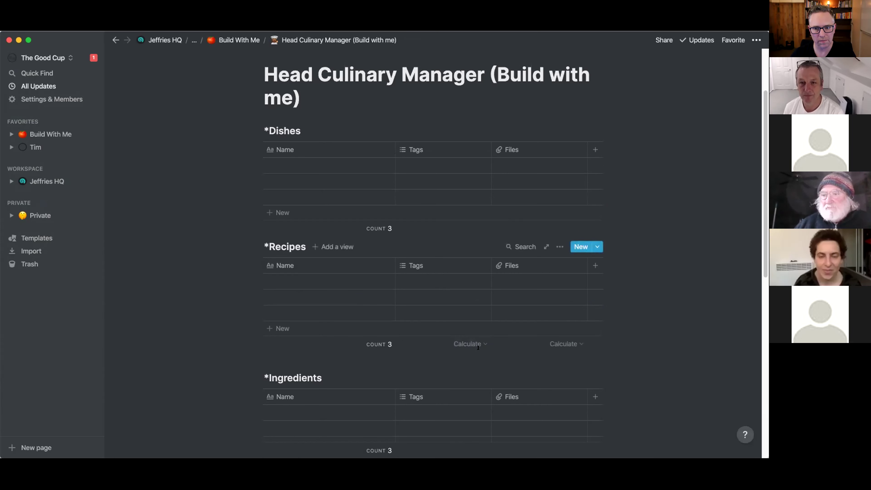
pyautogui.scroll(-7, 472, 349)
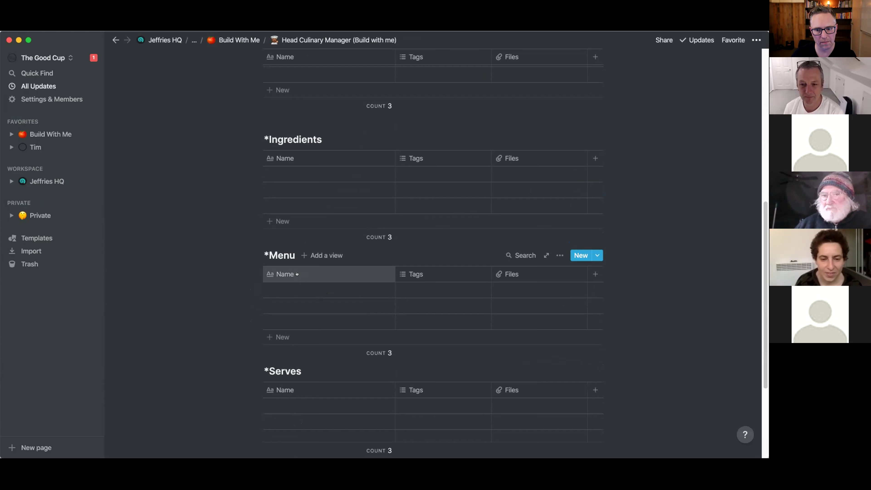
pyautogui.click(423, 274)
pyautogui.write('Order')
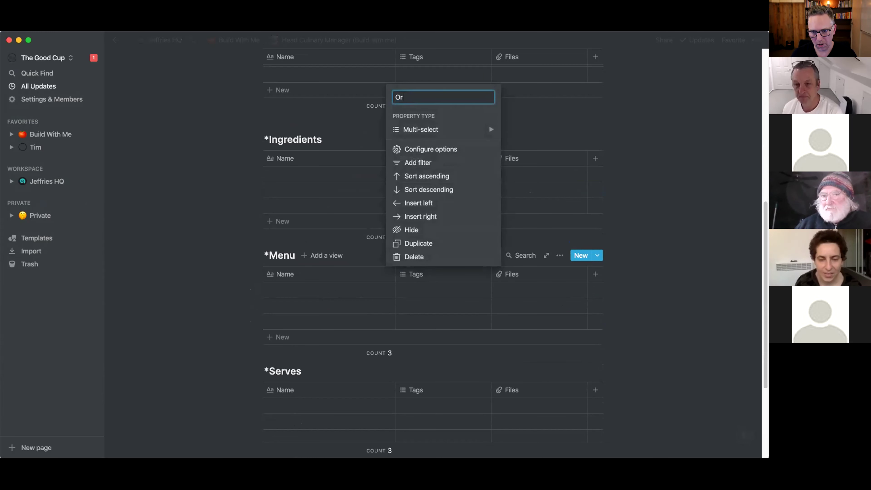
pyautogui.moveTo(451, 129)
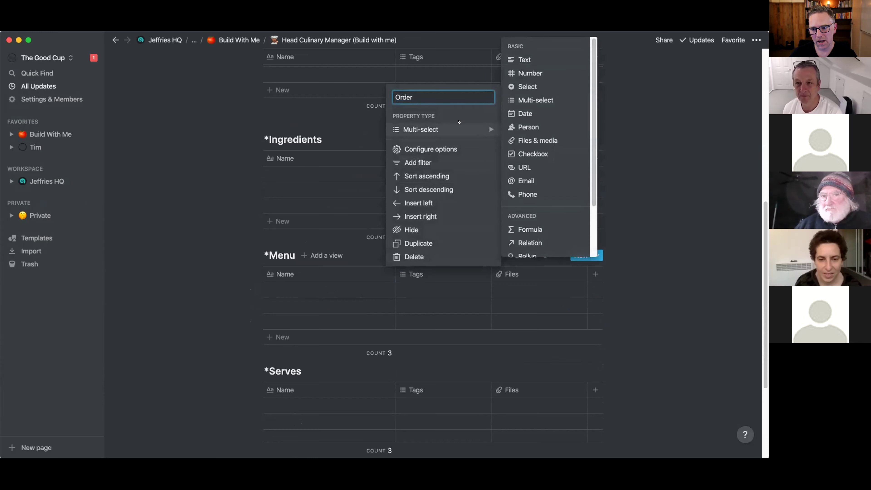
pyautogui.click(533, 73)
pyautogui.moveTo(425, 273); pyautogui.dragTo(320, 274)
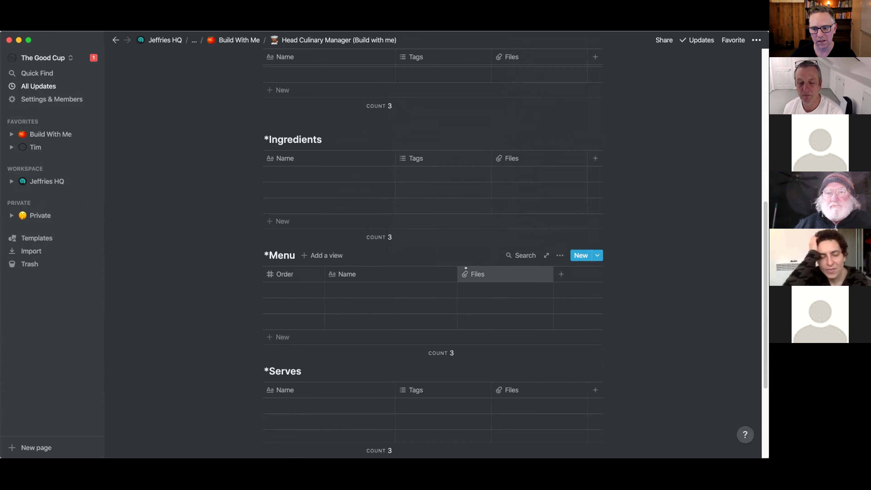
# Rename the Files property of the *Menu table to Dishes.
pyautogui.click(487, 271)
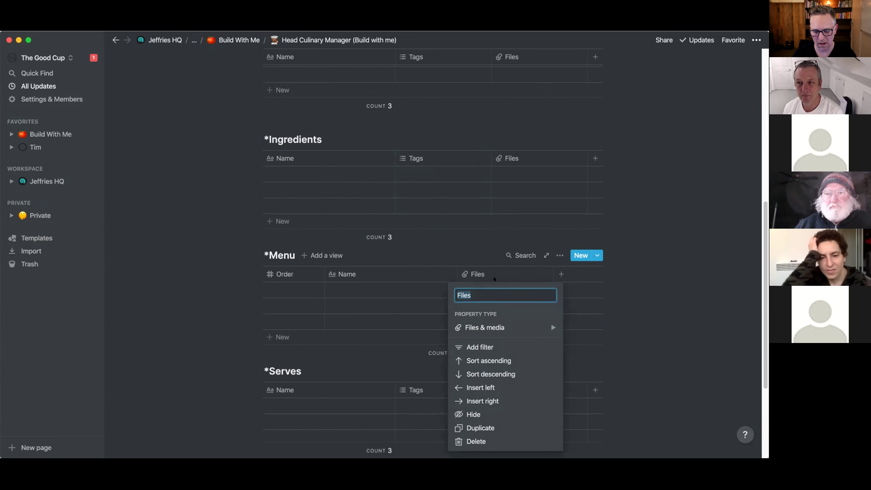
pyautogui.write('Dishes')
pyautogui.press('Return')
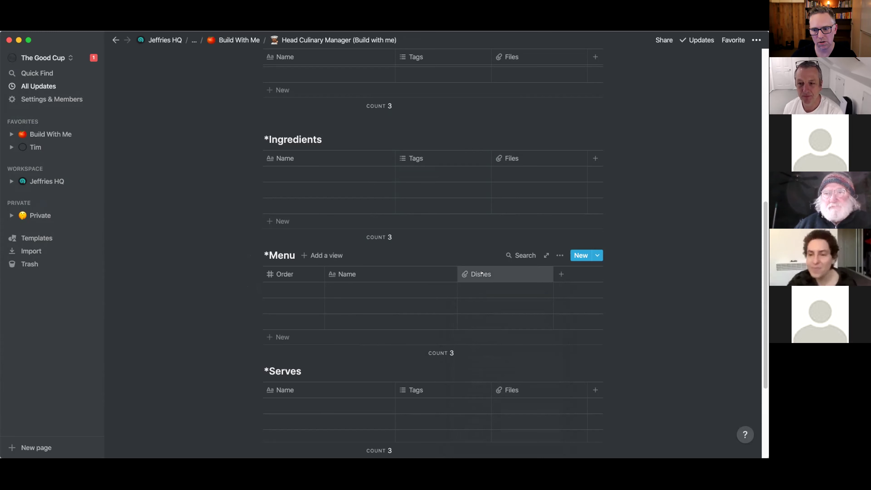
# Change the *Menu table's Dishes property to a relation with the *Dishes database from Head Culinary Manager (Build with me).
pyautogui.click(507, 274)
pyautogui.moveTo(520, 327)
pyautogui.scroll(-2, 590, 346)
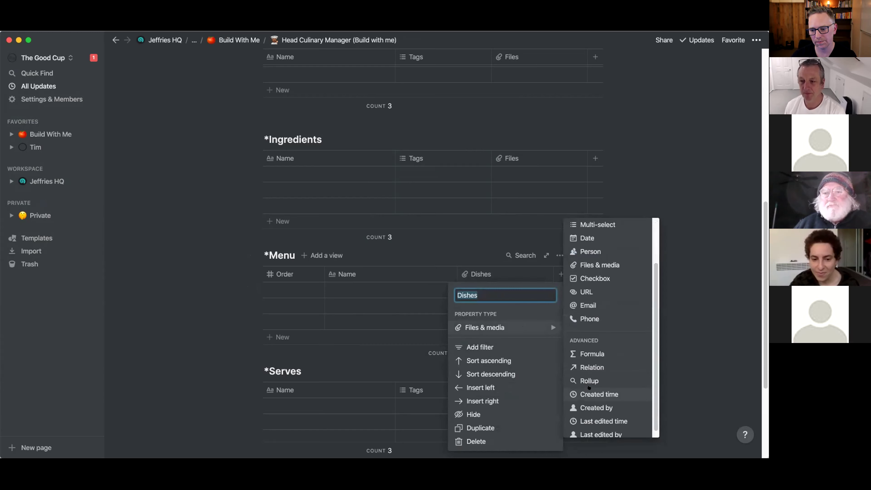
pyautogui.click(592, 367)
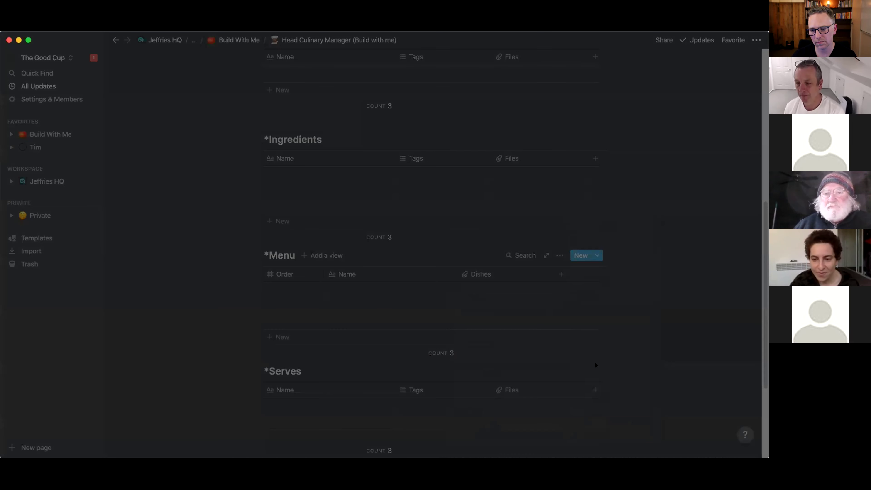
pyautogui.click(397, 246)
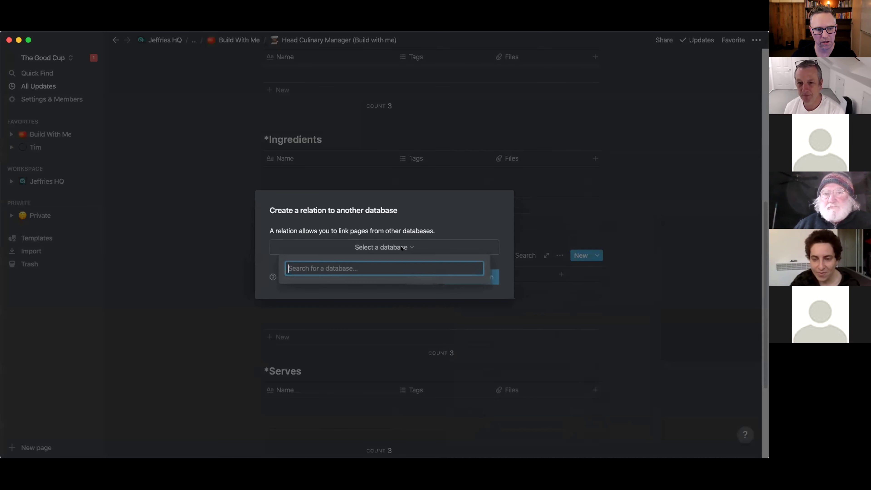
pyautogui.write('*')
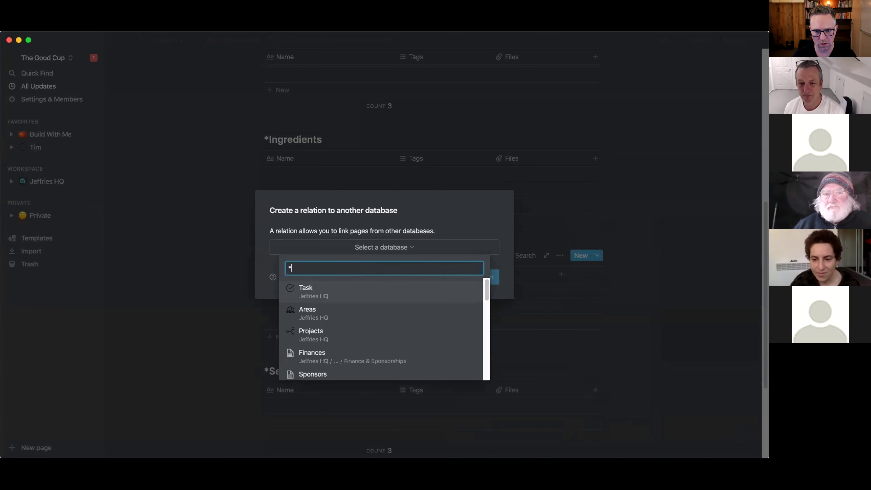
pyautogui.write('Dishes')
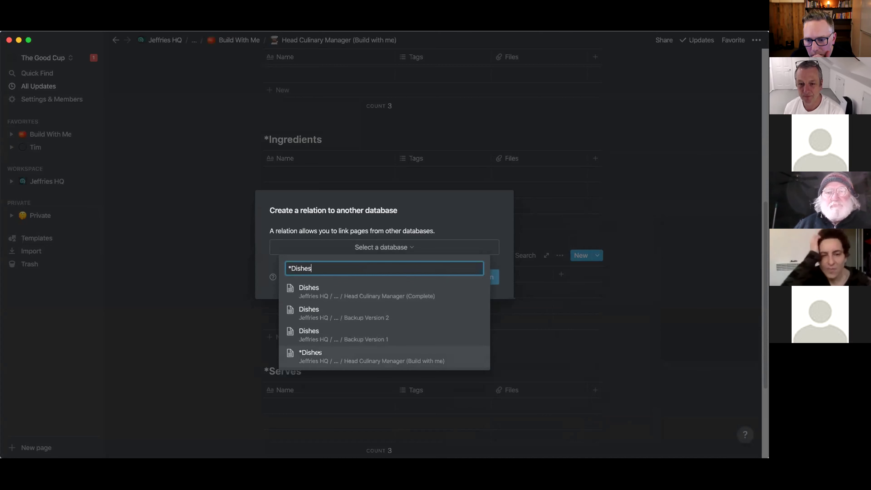
pyautogui.click(305, 357)
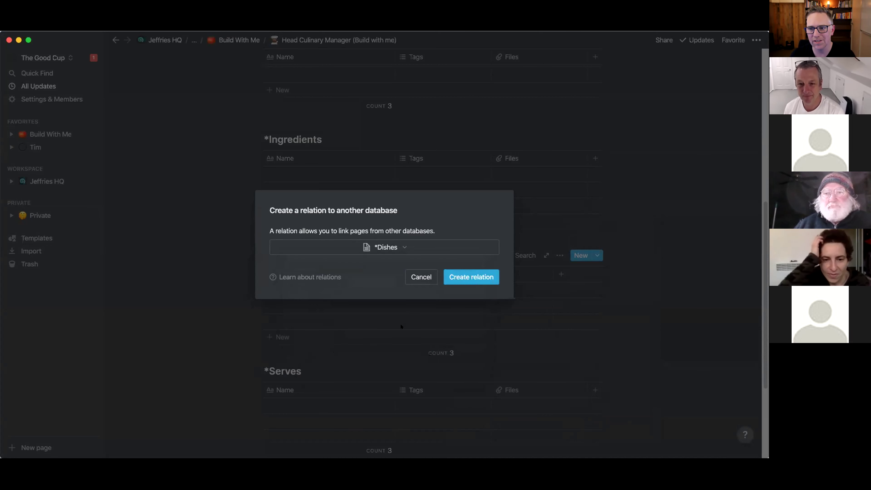
pyautogui.click(466, 276)
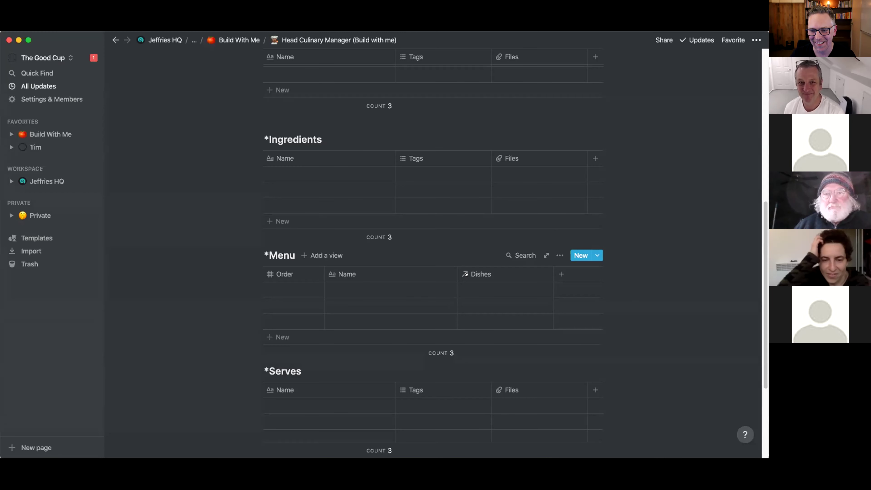
# Fill the *Menu table's Order column with pasted numbers from 1 to 140, one per row.
pyautogui.scroll(1, 405, 287)
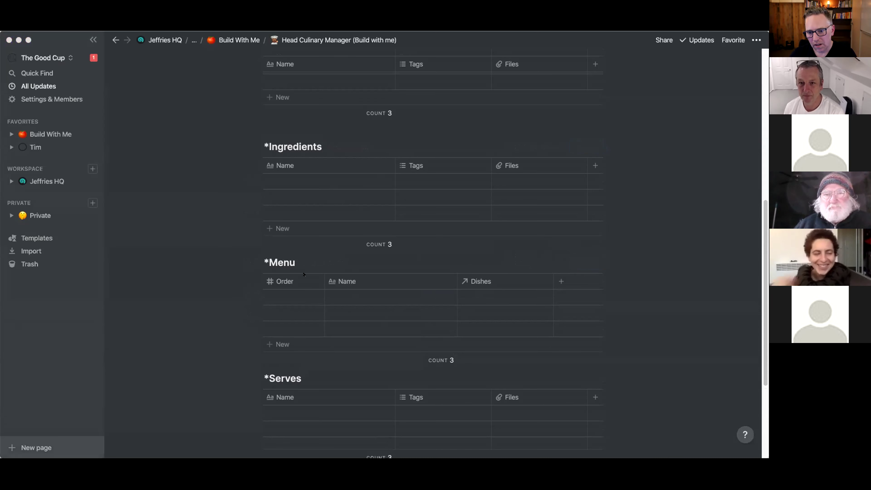
pyautogui.click(294, 299)
pyautogui.click(294, 296)
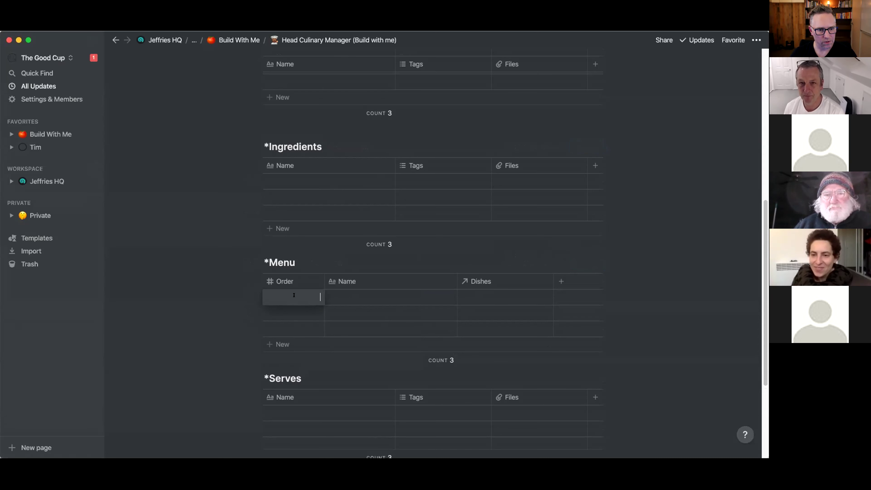
pyautogui.press('Escape')
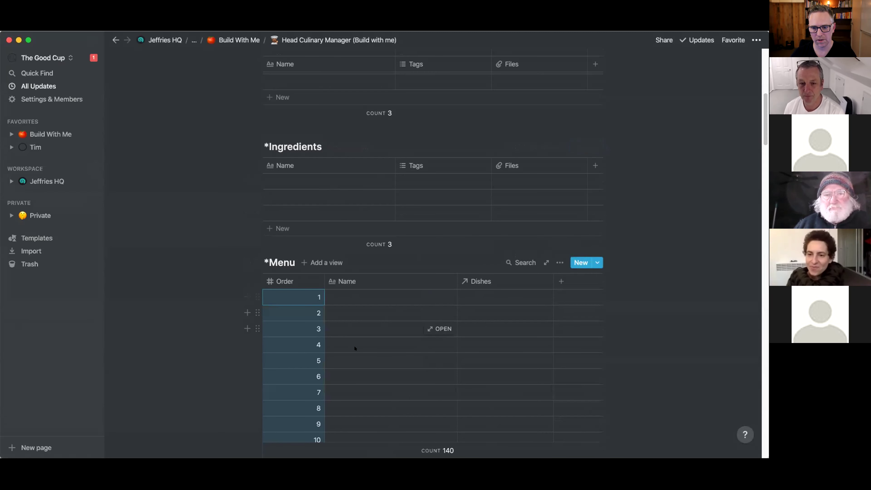
pyautogui.scroll(-2, 364, 344)
pyautogui.scroll(2, 364, 343)
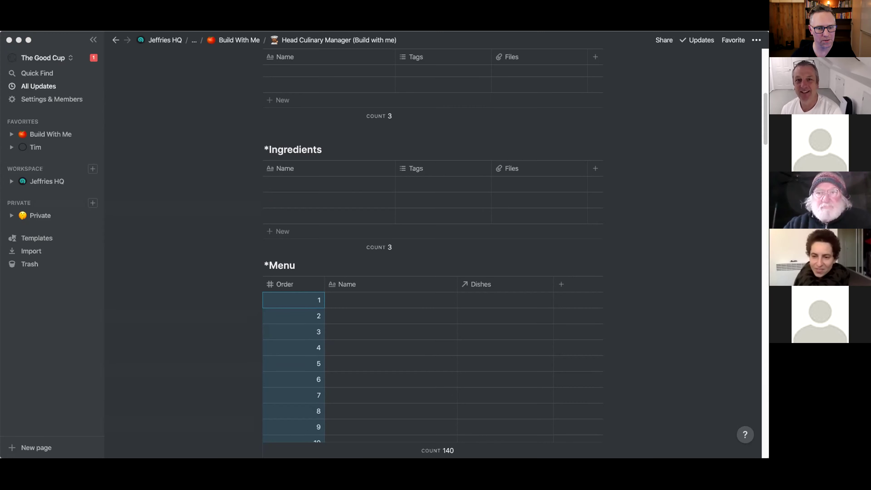
# Paste the meal slots from "Week 1 - Monday - Breakfast" through "Week 4 - Sunday - Dinner" into the *Menu table's Name column.
pyautogui.click(380, 301)
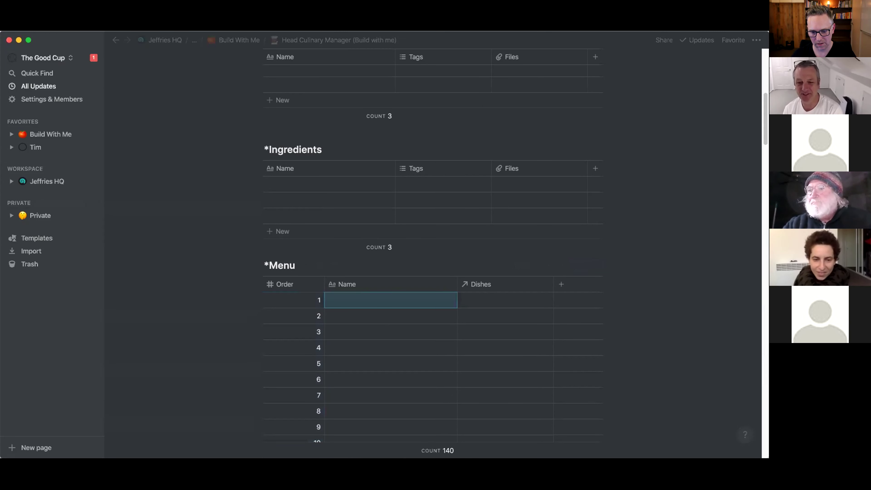
pyautogui.press('super+v')
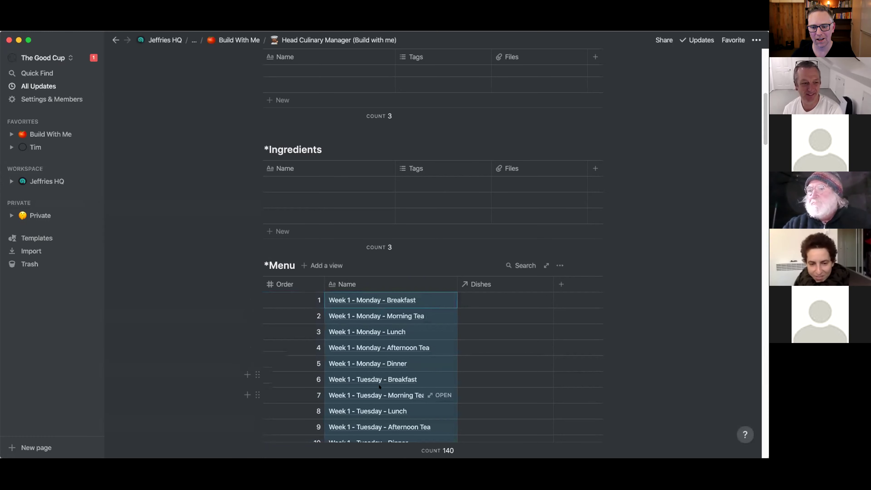
pyautogui.scroll(-20, 380, 394)
pyautogui.scroll(-20, 379, 387)
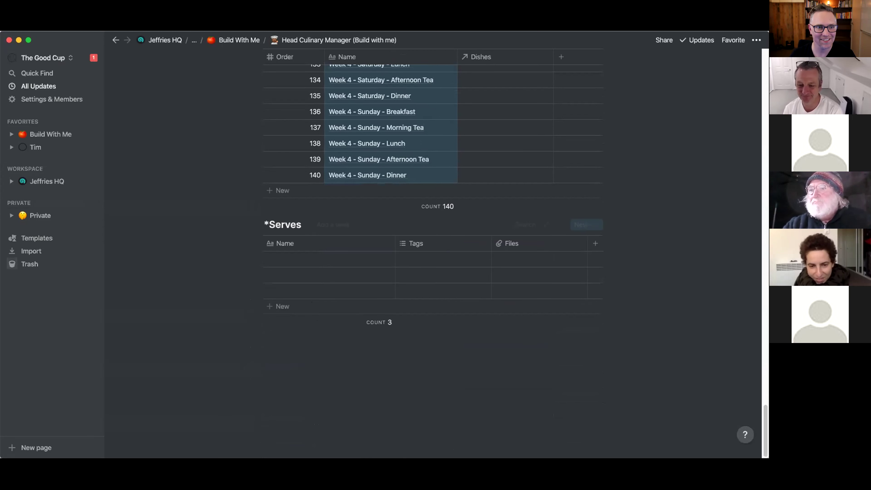
pyautogui.press('super+Tab')
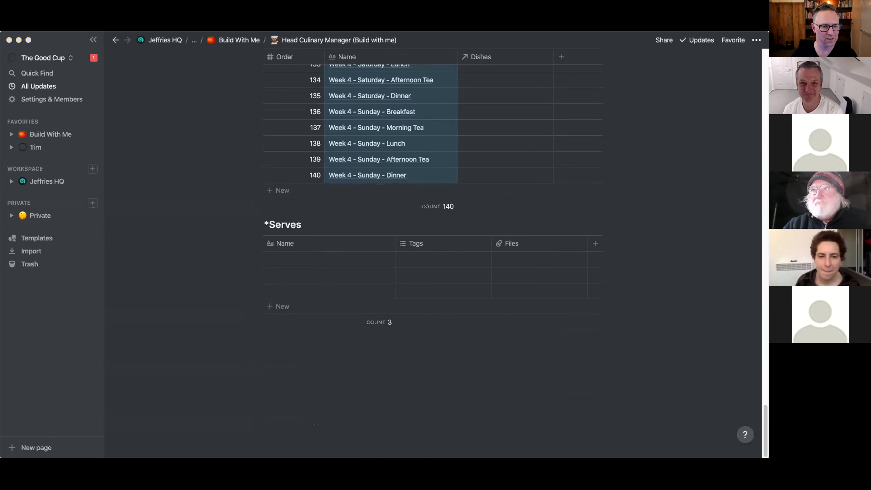
pyautogui.click(186, 250)
pyautogui.scroll(2, 268, 203)
pyautogui.scroll(-2, 280, 342)
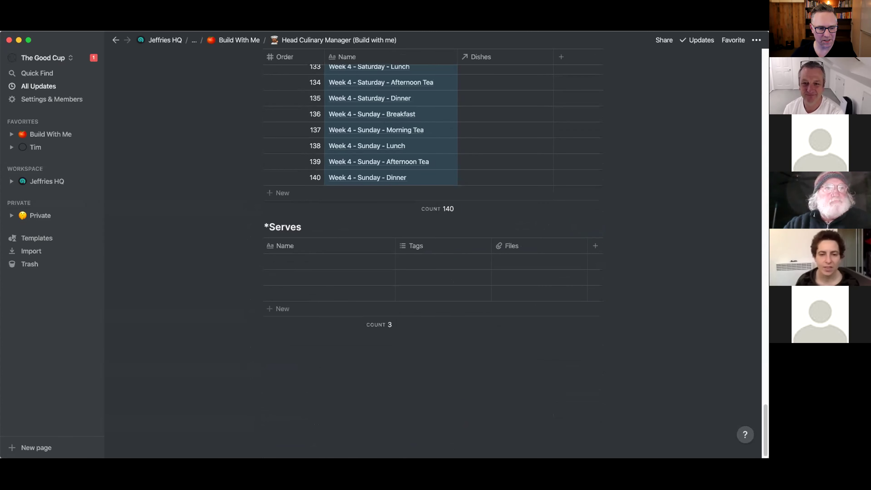
# Rename the *Serves table's Name property to Week and turn Tags into a Number property named Serves.
pyautogui.click(297, 244)
pyautogui.write('Week')
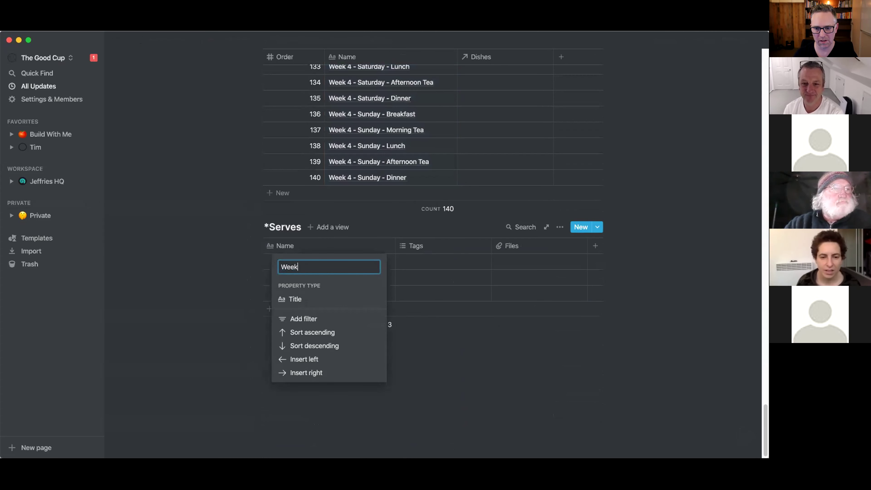
pyautogui.press('Return')
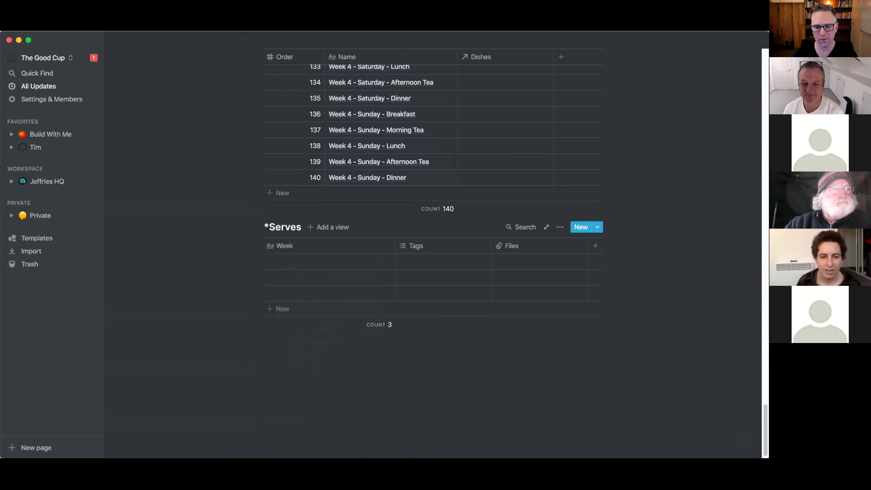
pyautogui.click(428, 244)
pyautogui.write('Serv')
pyautogui.click(442, 298)
pyautogui.write('es')
pyautogui.click(519, 225)
# Delete the Files property from the *Serves table.
pyautogui.click(515, 245)
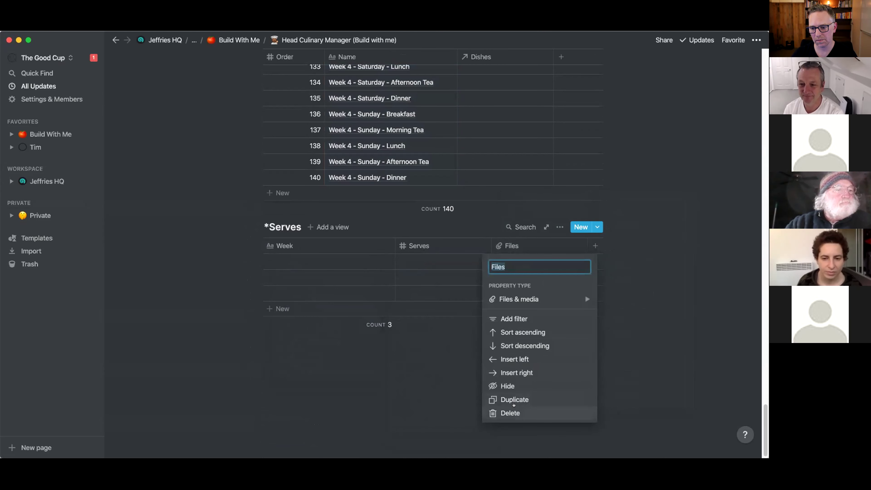
pyautogui.click(510, 413)
pyautogui.click(412, 252)
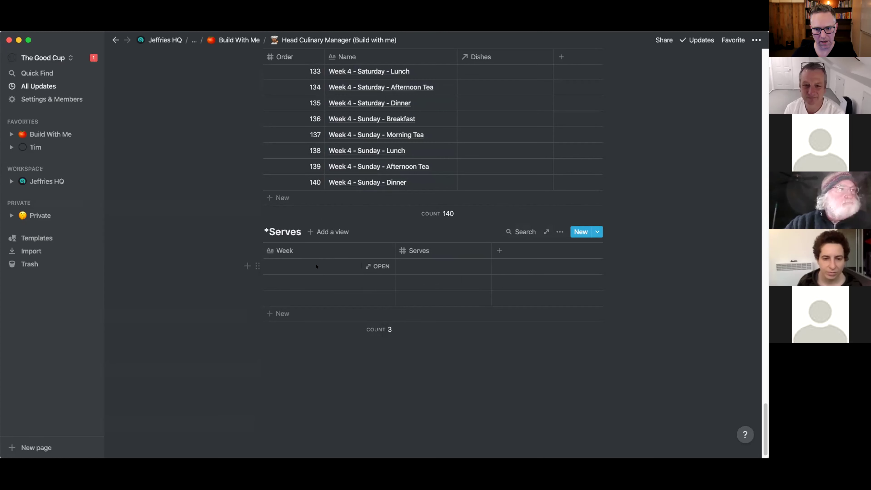
# Enter the rows Week 1, Week 2, Week 3 and Week 4 in the *Serves table and narrow its Week column.
pyautogui.click(331, 271)
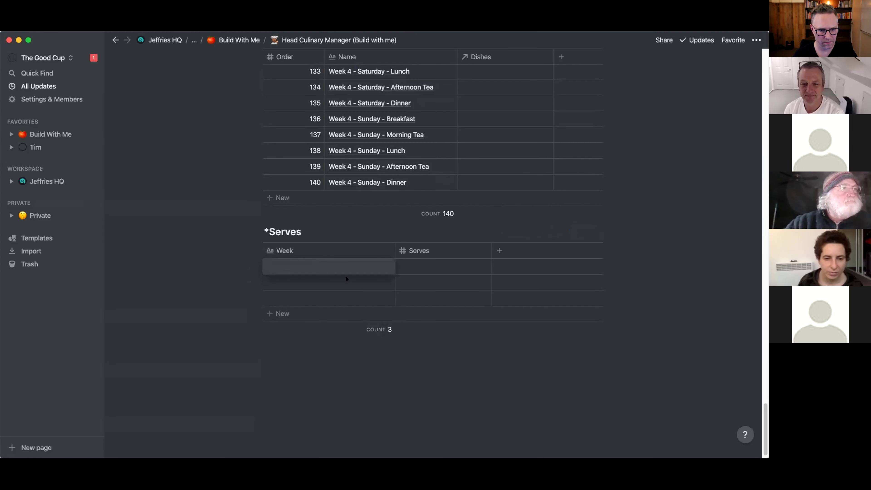
pyautogui.write('Week 1')
pyautogui.press('Return')
pyautogui.write('Week 2')
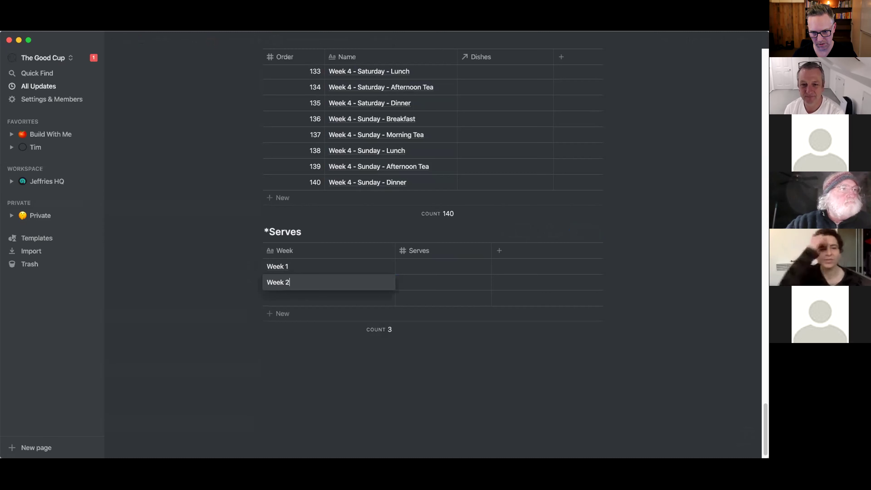
pyautogui.press('Return')
pyautogui.write('Week 3')
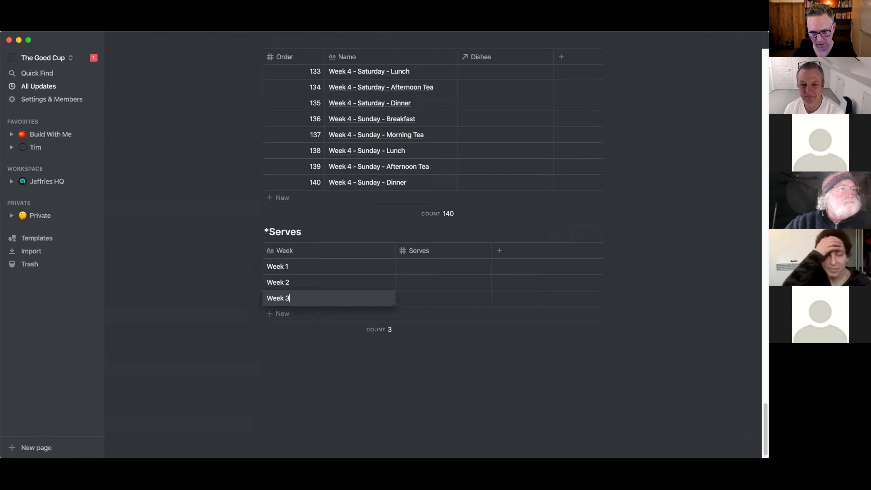
pyautogui.press('Return')
pyautogui.write('Week 4')
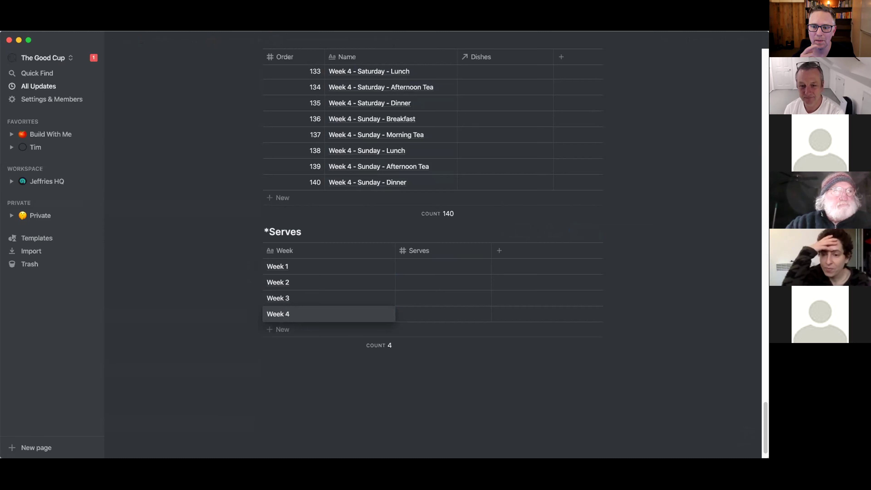
pyautogui.press('Escape')
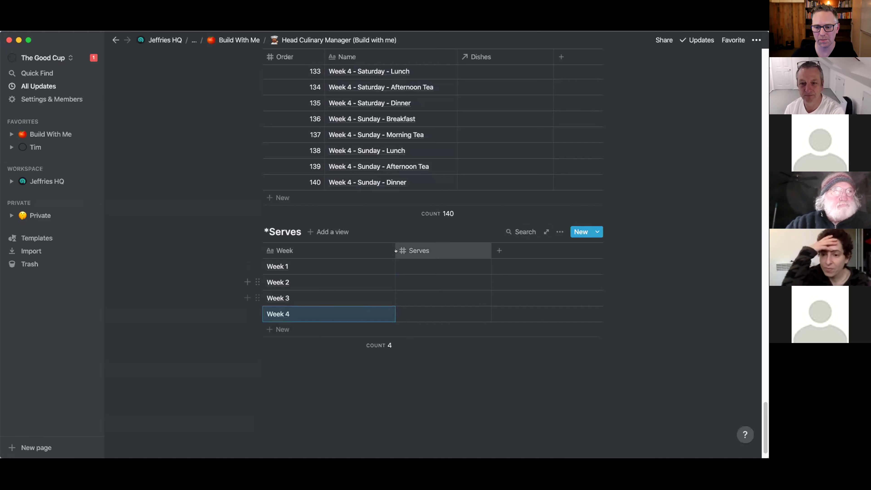
pyautogui.moveTo(388, 244); pyautogui.dragTo(311, 244)
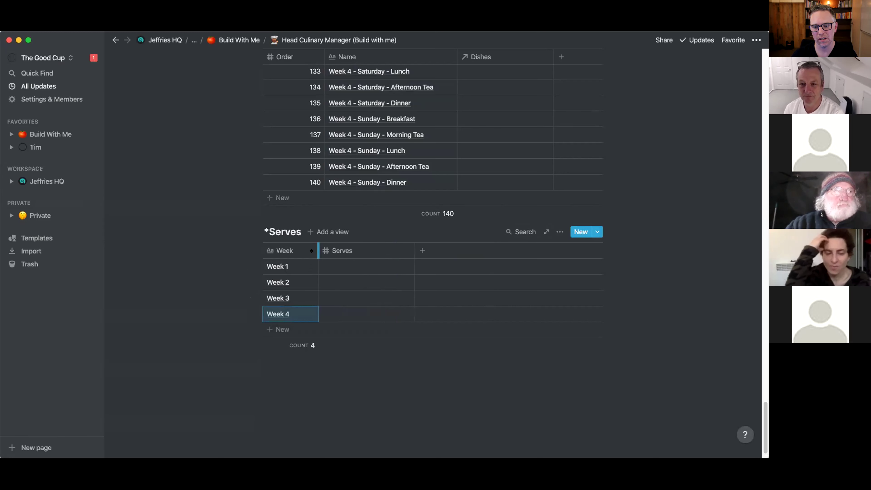
pyautogui.click(347, 388)
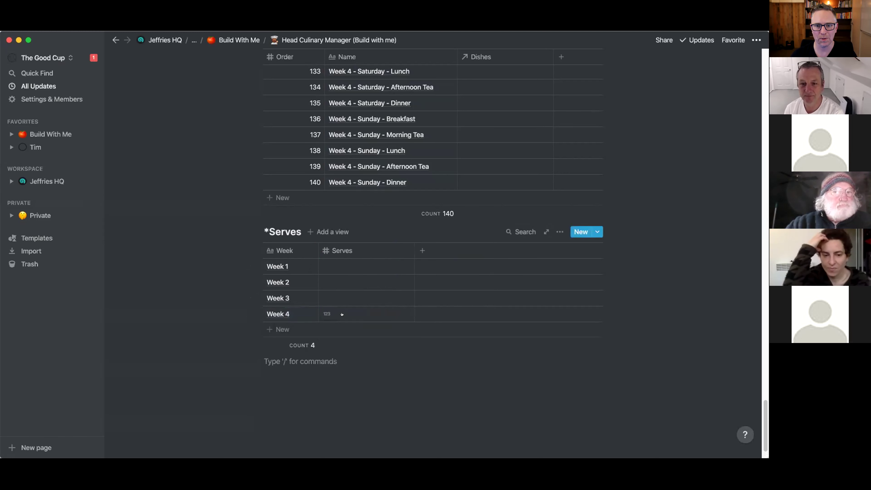
# Rename the *Dishes table's "Related to *Menu (Dishes)" property to DIshes and narrow the Name column.
pyautogui.scroll(2, 347, 388)
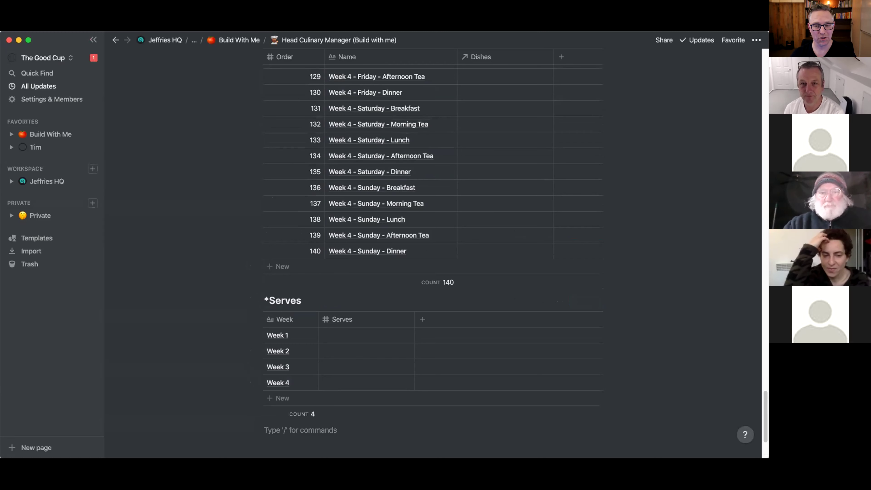
pyautogui.scroll(1, 341, 363)
pyautogui.scroll(20, 341, 363)
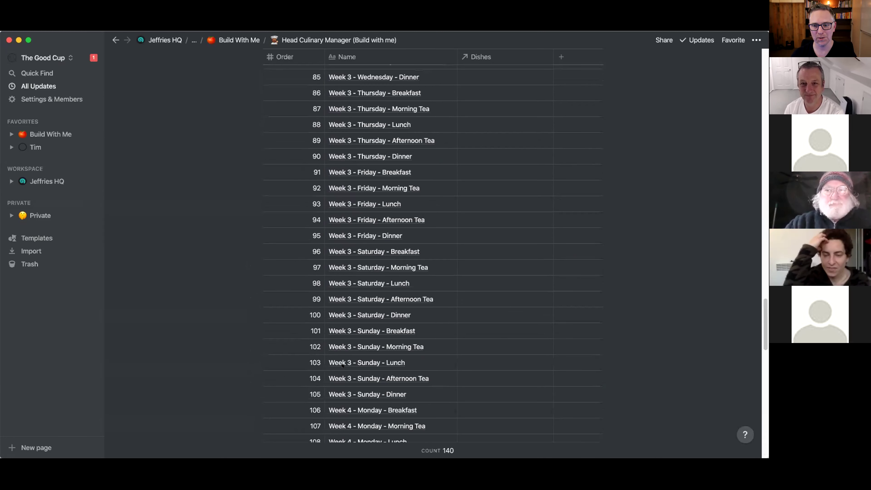
pyautogui.scroll(20, 342, 365)
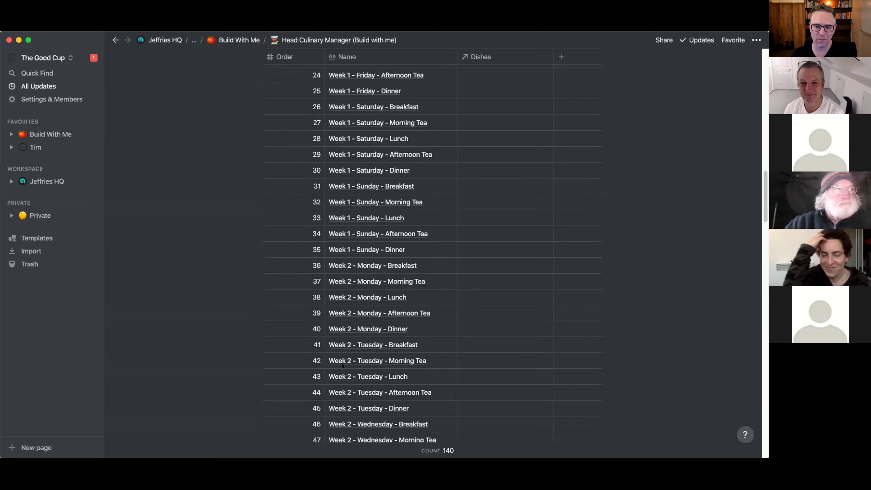
pyautogui.scroll(5, 341, 364)
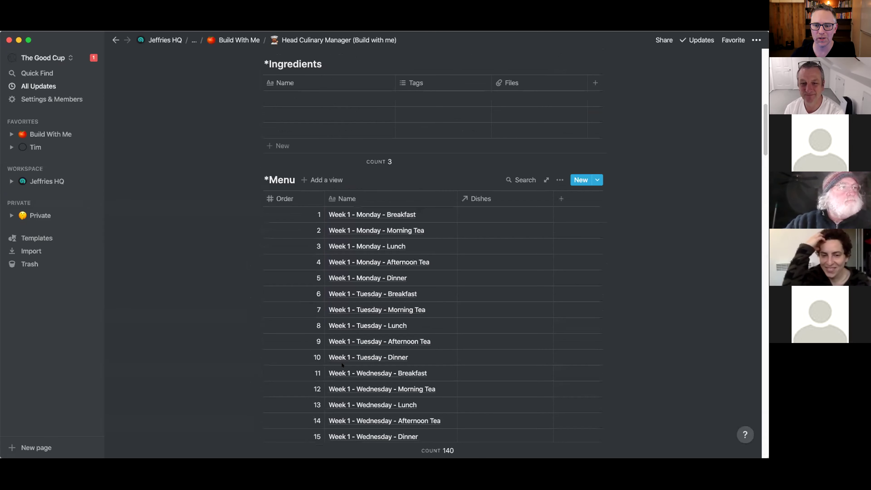
pyautogui.scroll(10, 342, 364)
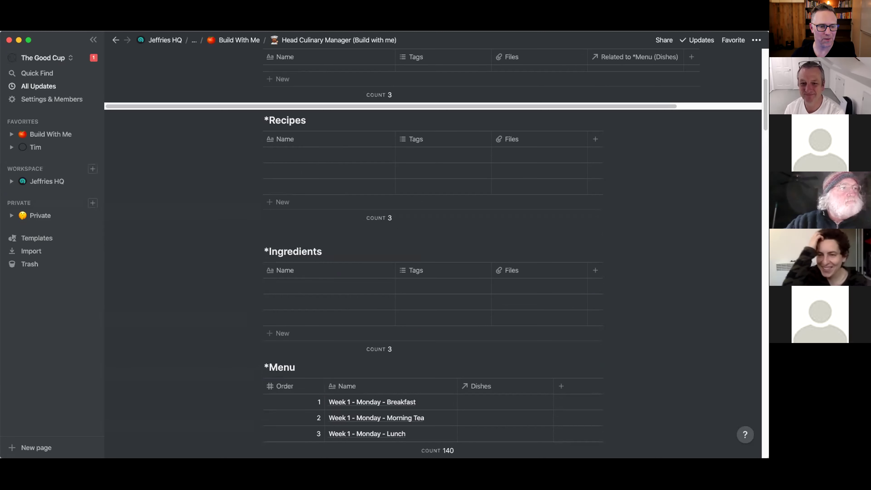
pyautogui.scroll(4, 247, 302)
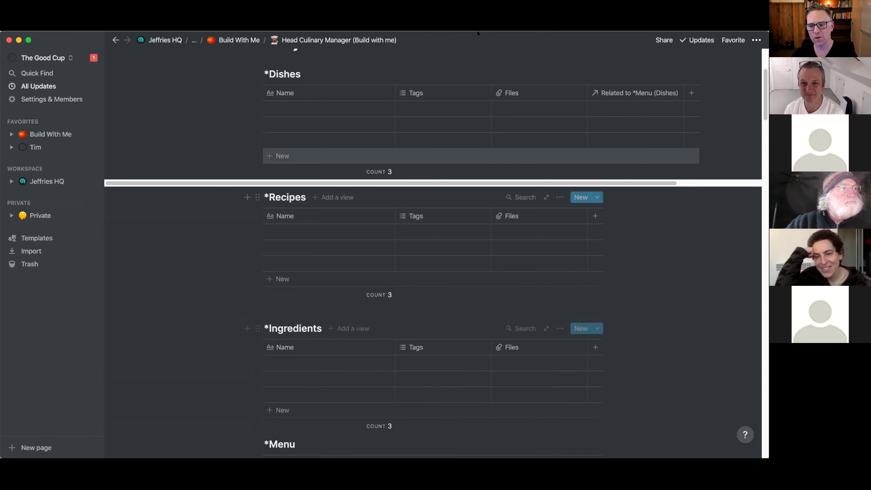
pyautogui.click(632, 96)
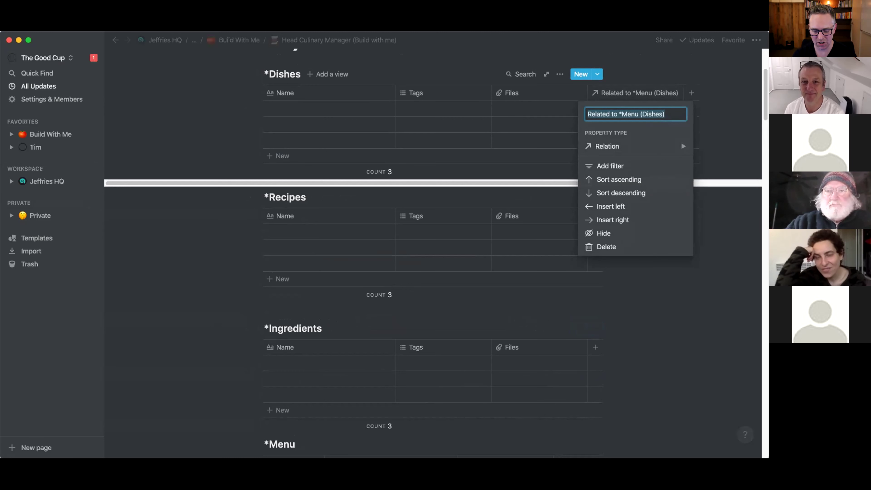
pyautogui.write('DIshes')
pyautogui.press('Return')
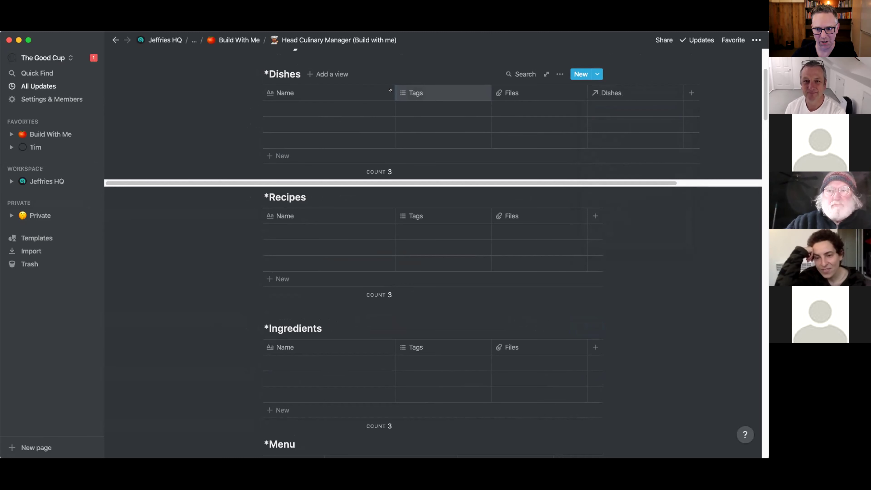
pyautogui.moveTo(395, 92); pyautogui.dragTo(347, 93)
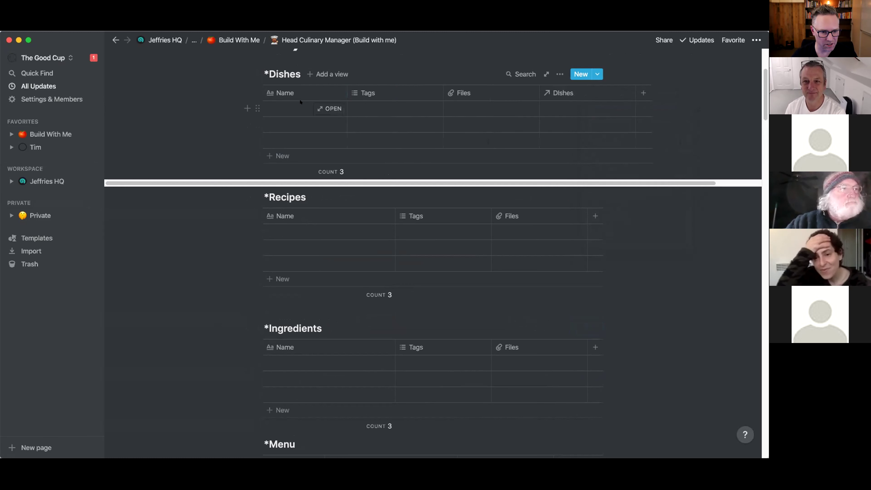
# Rename the *Dishes table's Tags property to Menu and move the DIshes relation directly after Name.
pyautogui.click(386, 94)
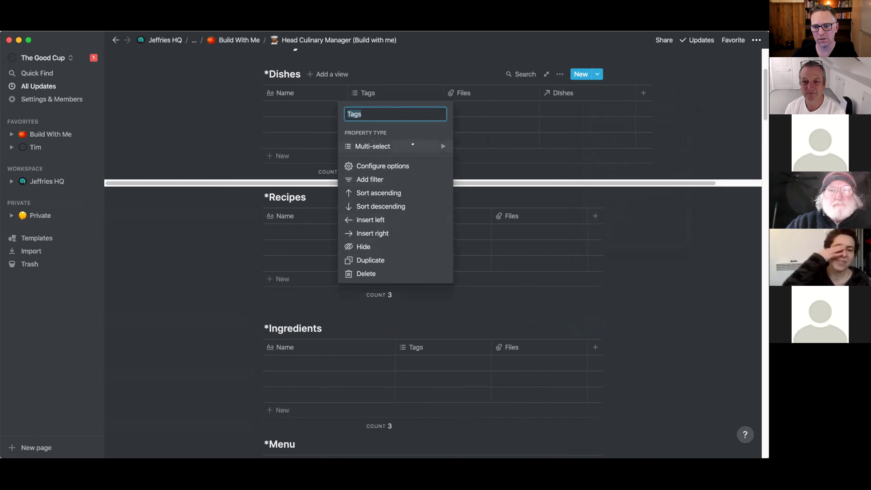
pyautogui.moveTo(411, 146)
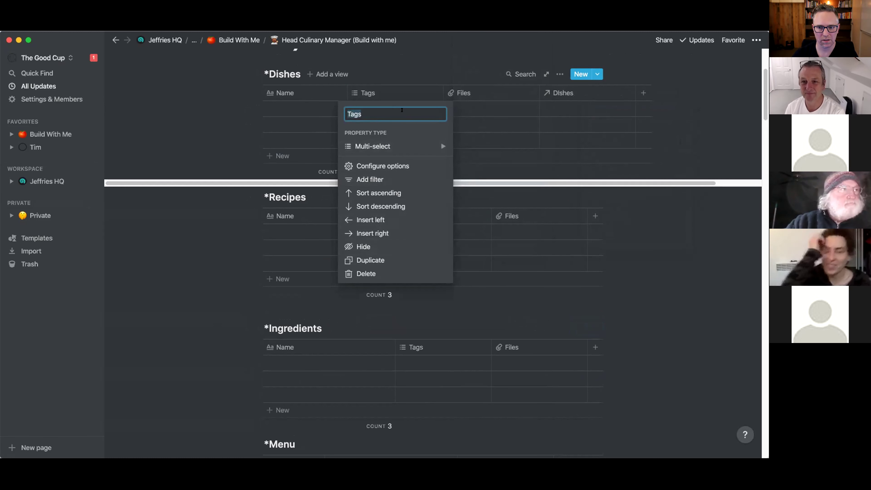
pyautogui.write('Menu')
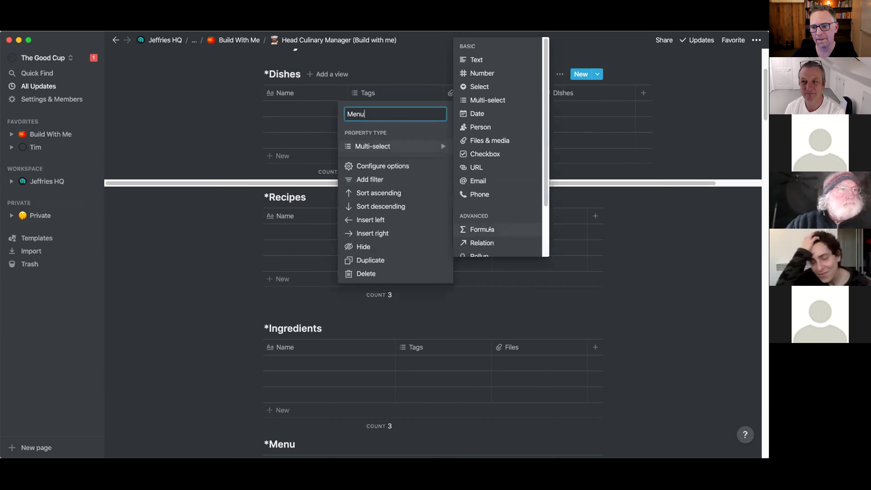
pyautogui.click(490, 238)
pyautogui.click(422, 276)
pyautogui.moveTo(572, 88); pyautogui.dragTo(422, 92)
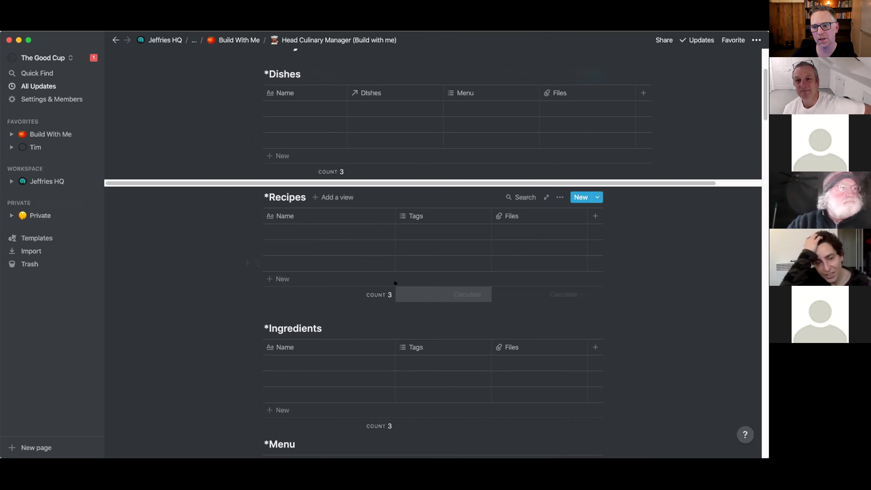
pyautogui.scroll(-3, 395, 283)
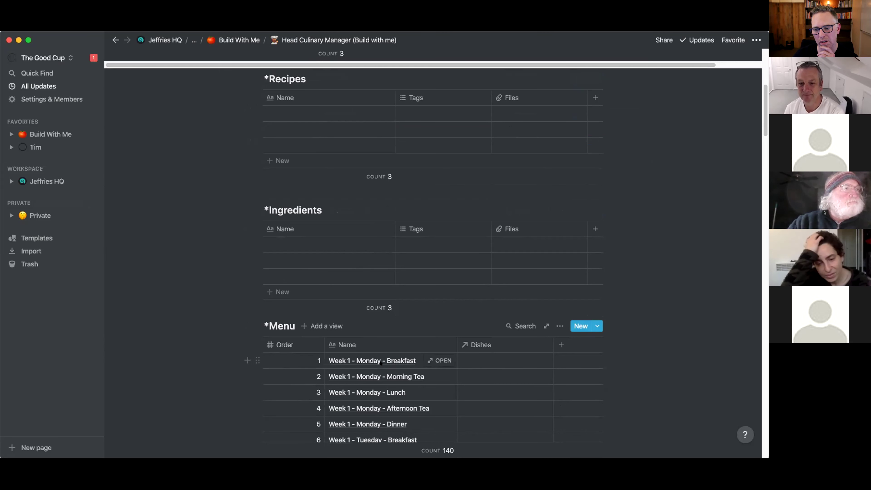
pyautogui.scroll(5, 465, 359)
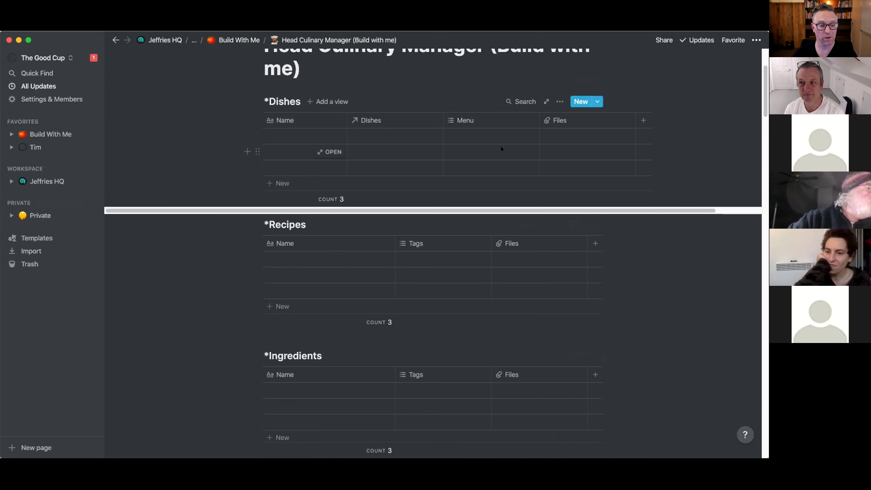
# Rename the *Dishes table's Menu multi-select property to Recipes and turn it into a relation to the *Recipes database.
pyautogui.click(466, 119)
pyautogui.write('Recipes')
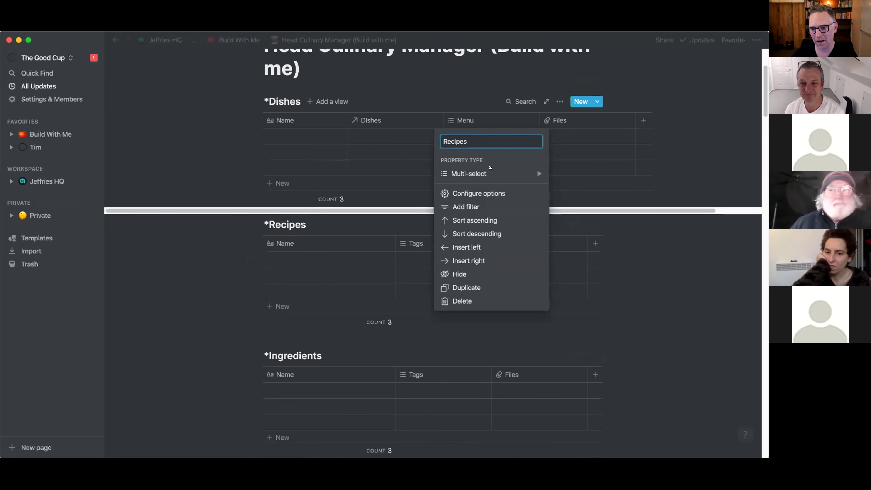
pyautogui.click(486, 173)
pyautogui.click(577, 269)
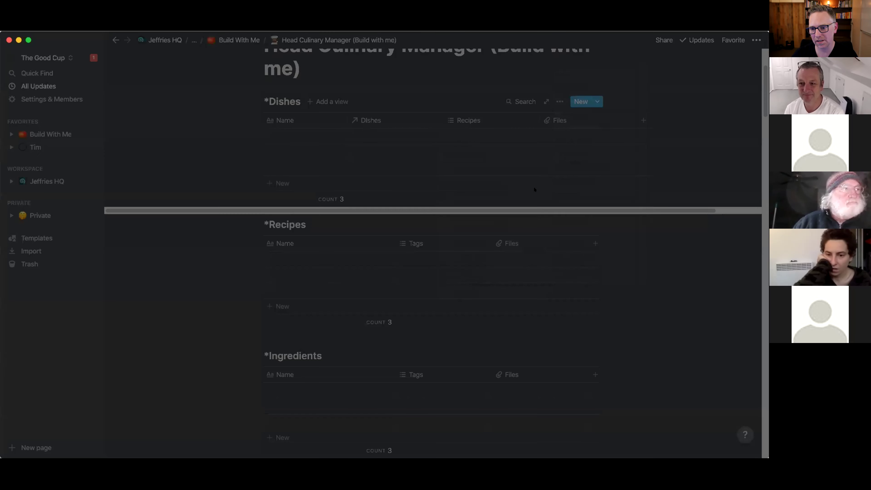
pyautogui.click(373, 248)
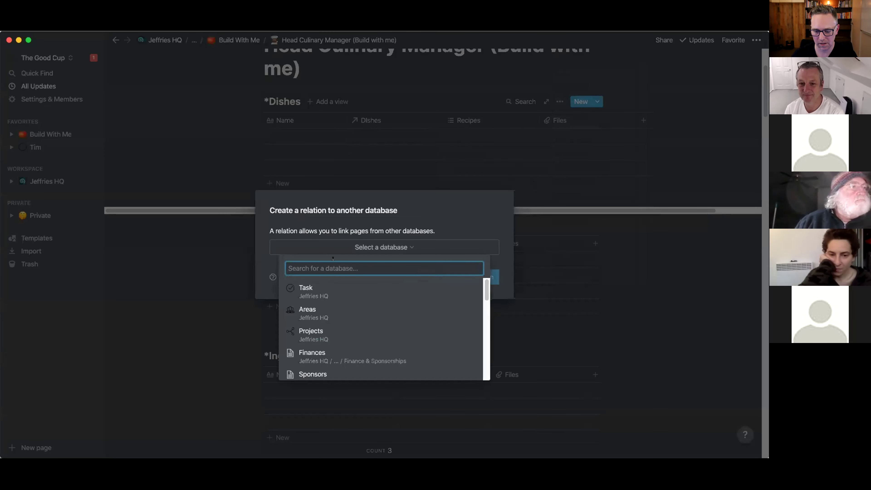
pyautogui.write('*')
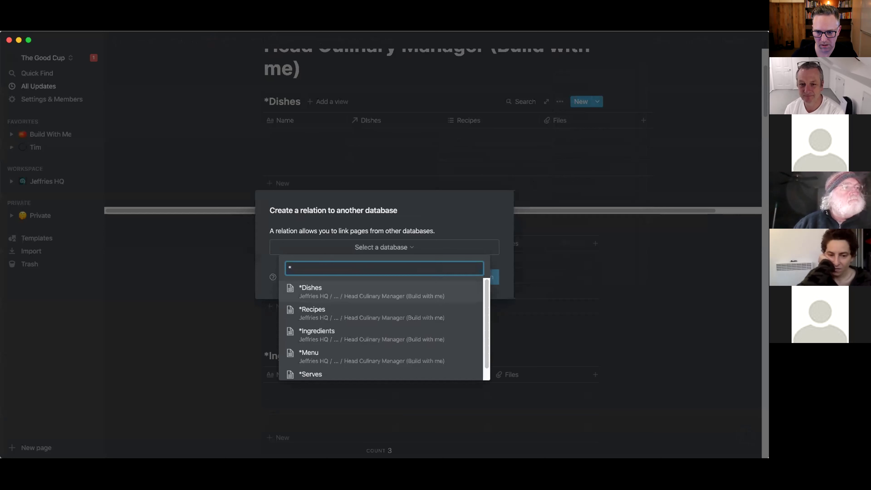
pyautogui.click(305, 311)
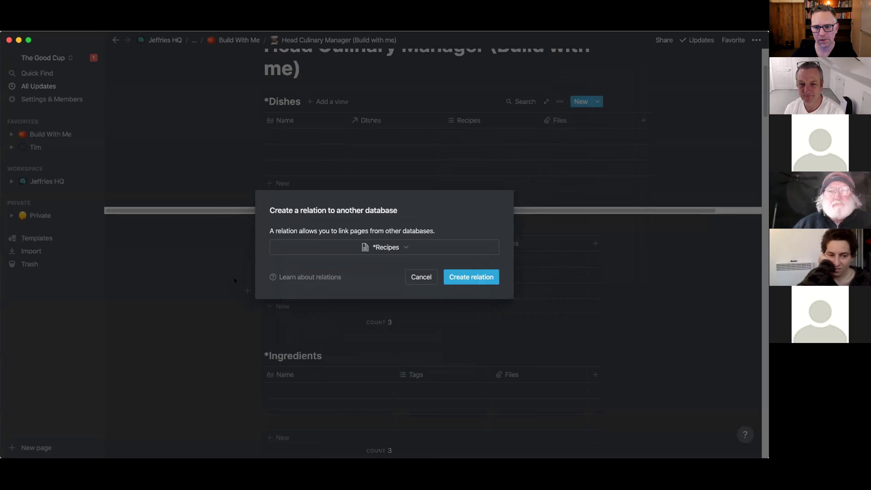
pyautogui.click(471, 276)
# Rename the *Dishes table's DIshes relation property to Menu.
pyautogui.click(371, 119)
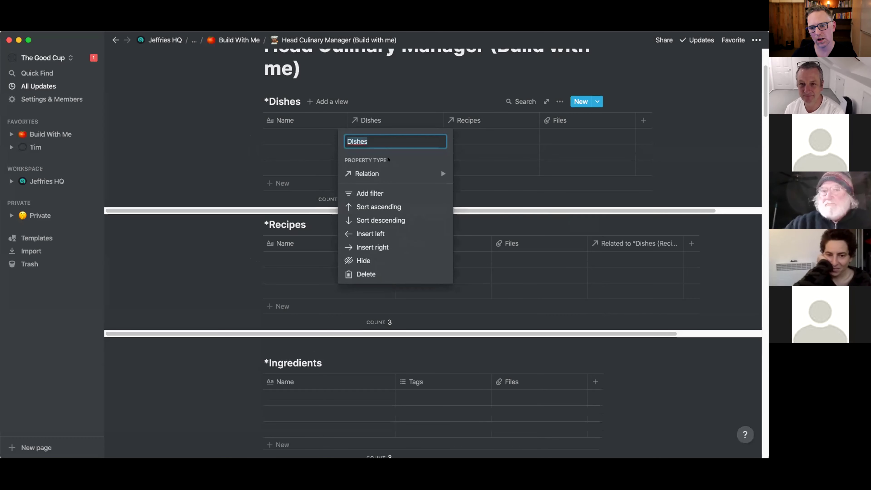
pyautogui.write('Menu')
pyautogui.press('Return')
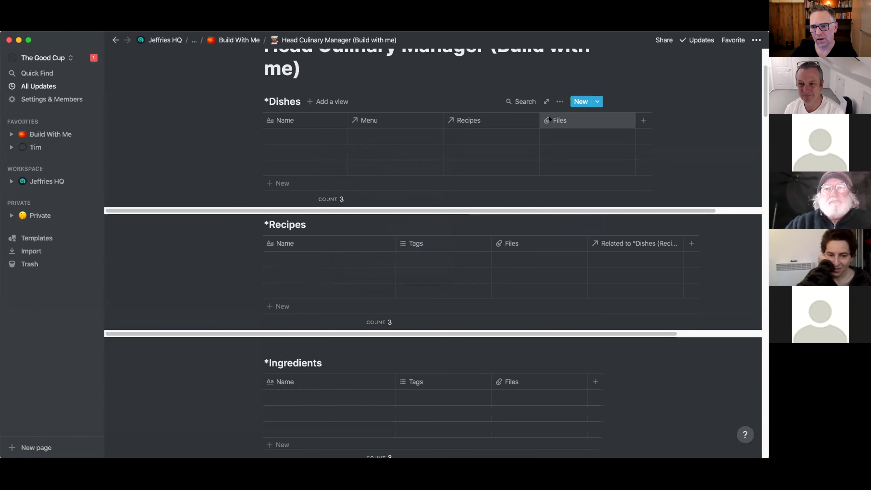
# Turn the *Dishes table's Files property into a formula named Menu for Rollup with the expression format(prop("Menu")).
pyautogui.click(559, 120)
pyautogui.moveTo(566, 174)
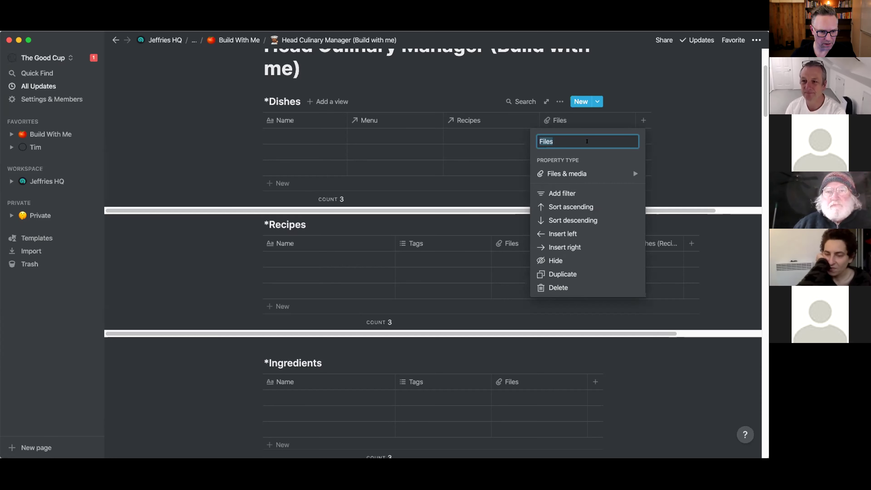
pyautogui.moveTo(630, 173)
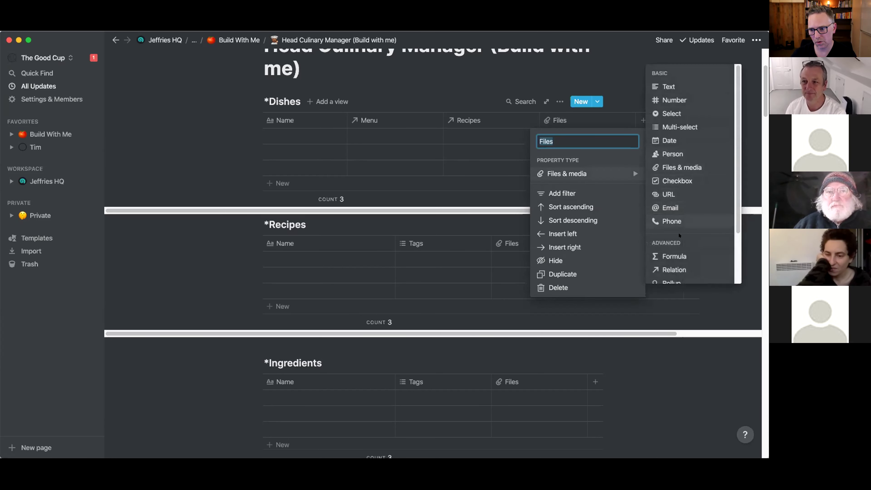
pyautogui.click(672, 256)
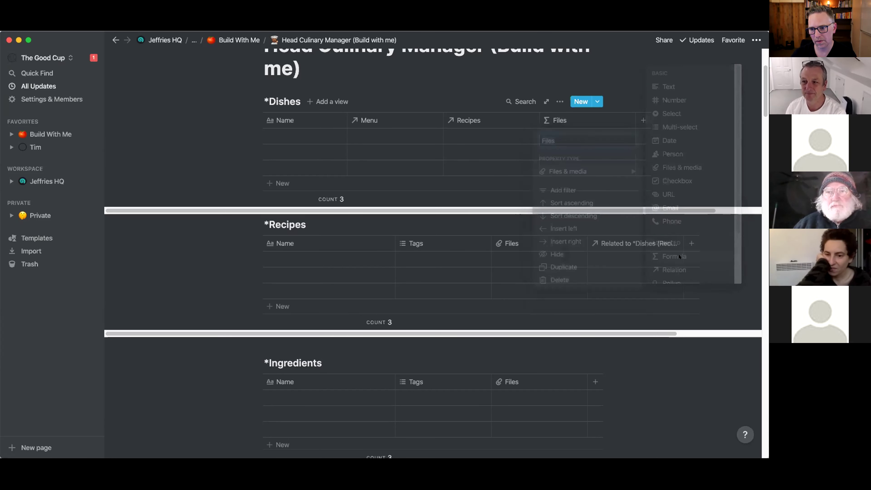
pyautogui.click(563, 120)
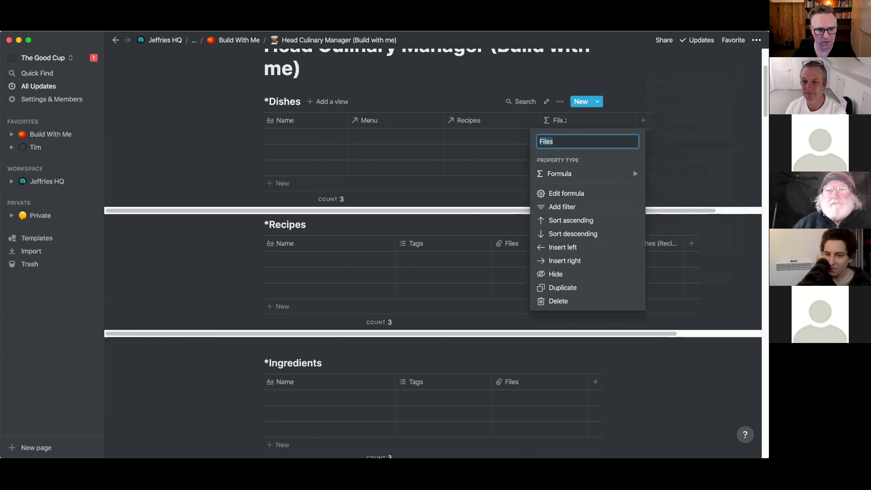
pyautogui.write('Menu ')
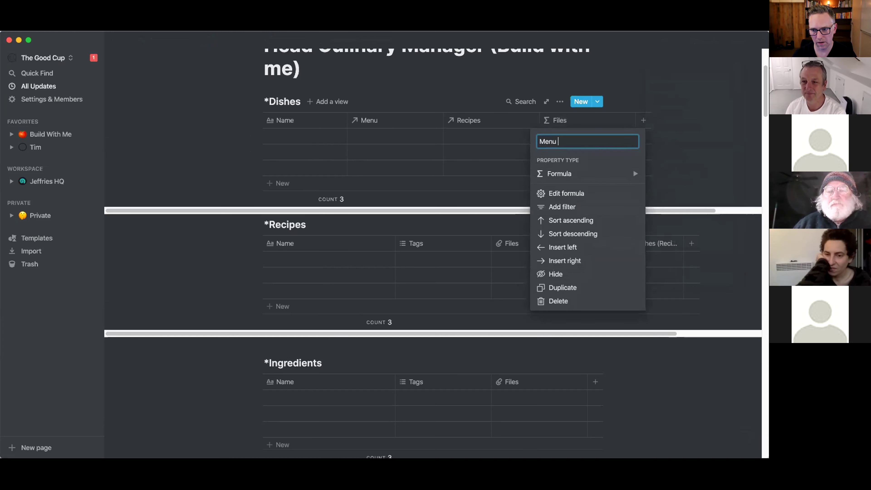
pyautogui.write('for Rollup')
pyautogui.press('Return')
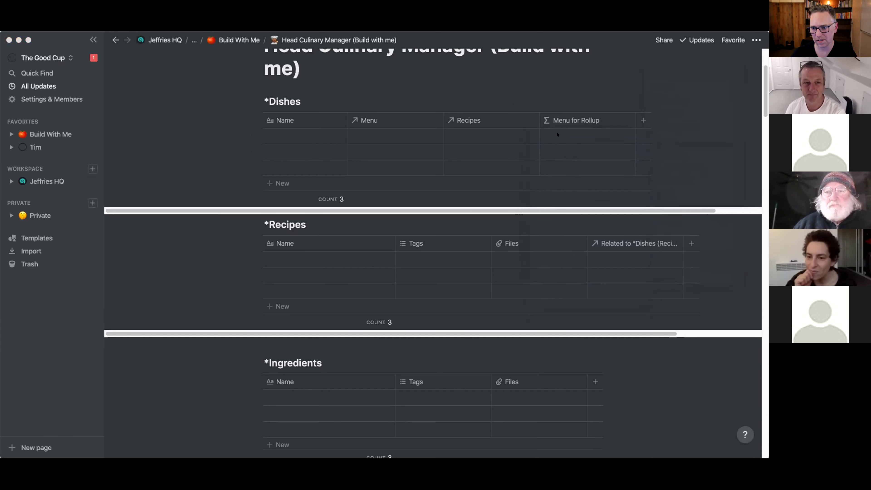
pyautogui.click(564, 134)
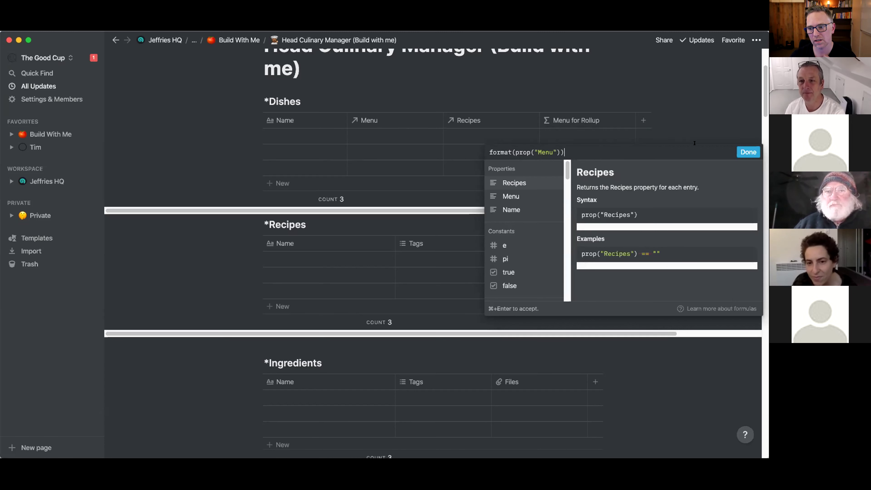
pyautogui.click(748, 152)
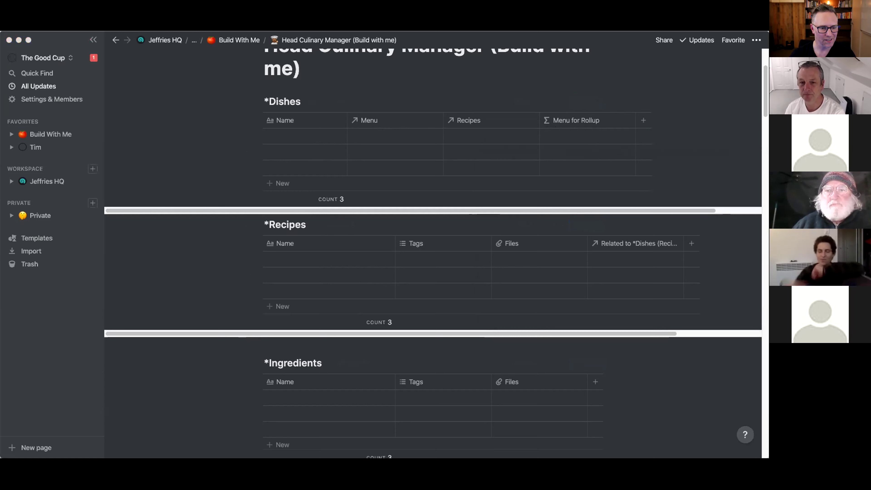
# Rename the *Recipes table's "Related to *Dishes (Recipes)" property to Dishes and make it the first column.
pyautogui.scroll(-3, 339, 243)
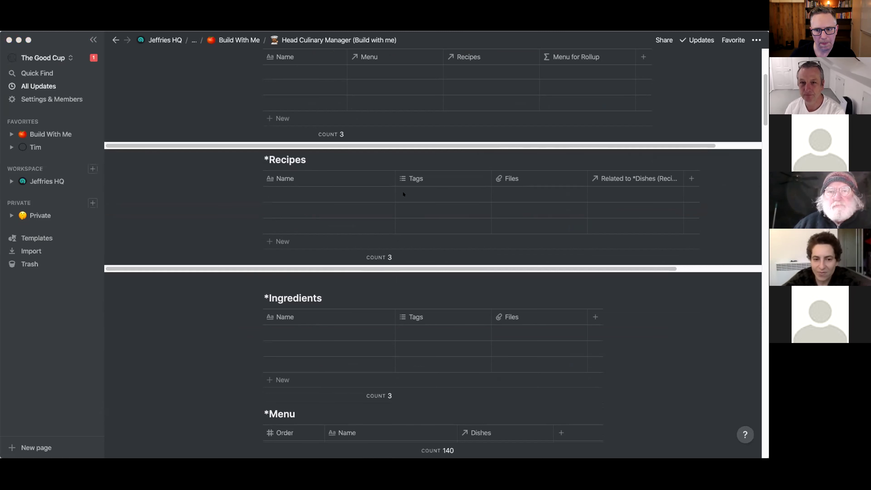
pyautogui.click(619, 179)
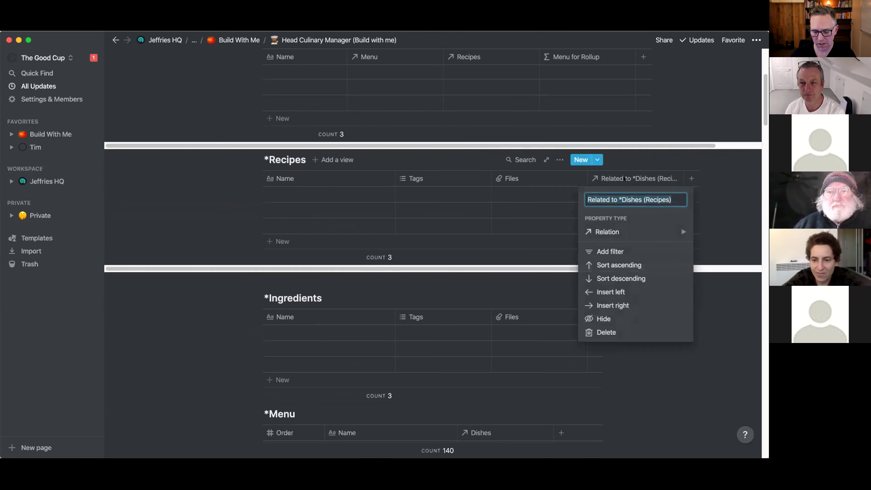
pyautogui.write('Dishes')
pyautogui.press('Return')
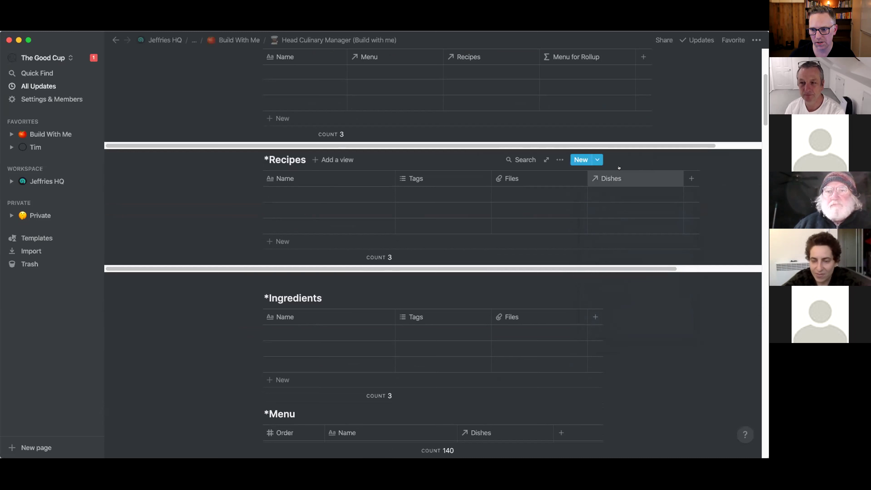
pyautogui.moveTo(612, 175); pyautogui.dragTo(303, 179)
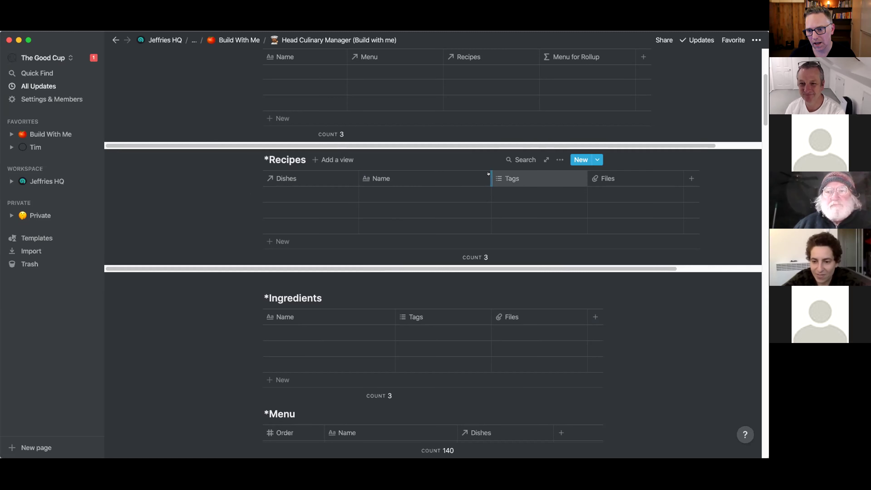
# Narrow the *Recipes table's Name column, rename it to "." and move it to the end after Files.
pyautogui.moveTo(491, 179); pyautogui.dragTo(381, 180)
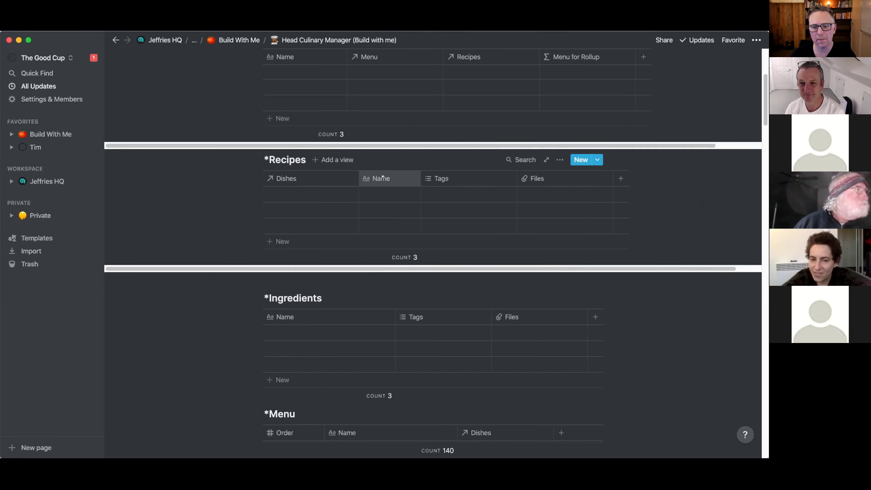
pyautogui.click(382, 177)
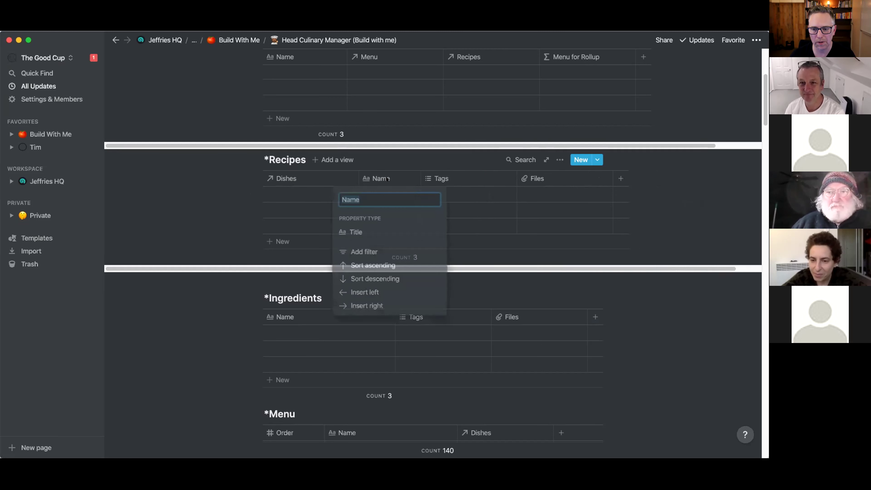
pyautogui.write('.')
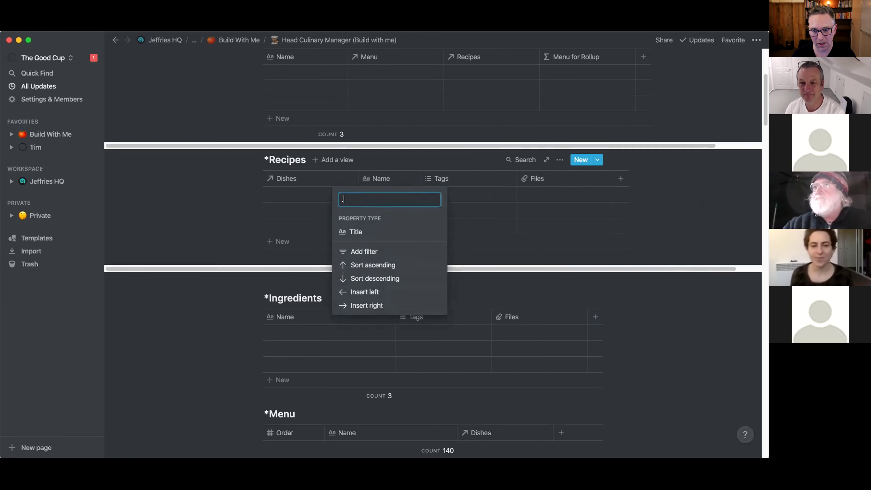
pyautogui.click(479, 212)
pyautogui.moveTo(367, 175); pyautogui.dragTo(551, 182)
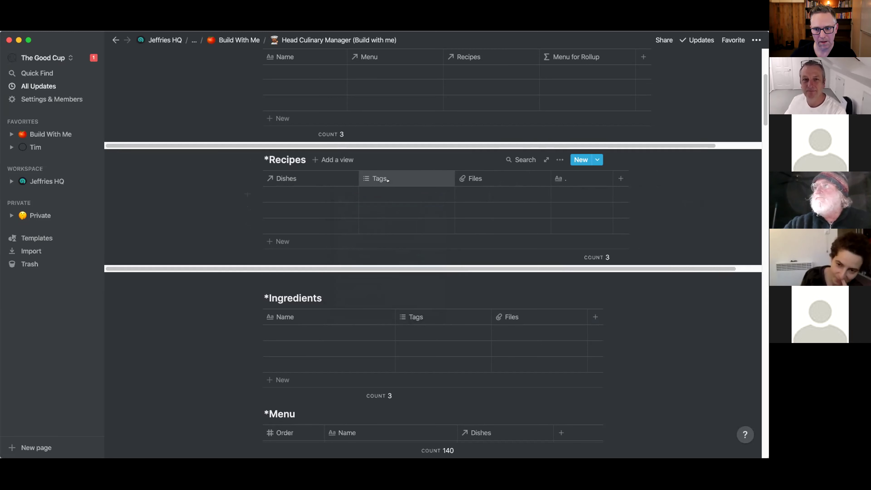
# Rename the *Recipes table's Tags property to Ingredients and turn it into a relation to the *Ingredients database.
pyautogui.click(379, 175)
pyautogui.write('Ingredients')
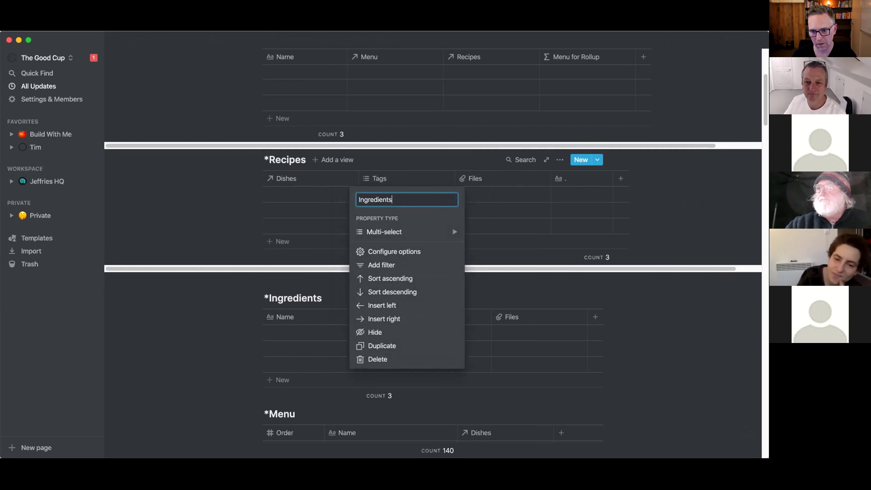
pyautogui.moveTo(421, 228)
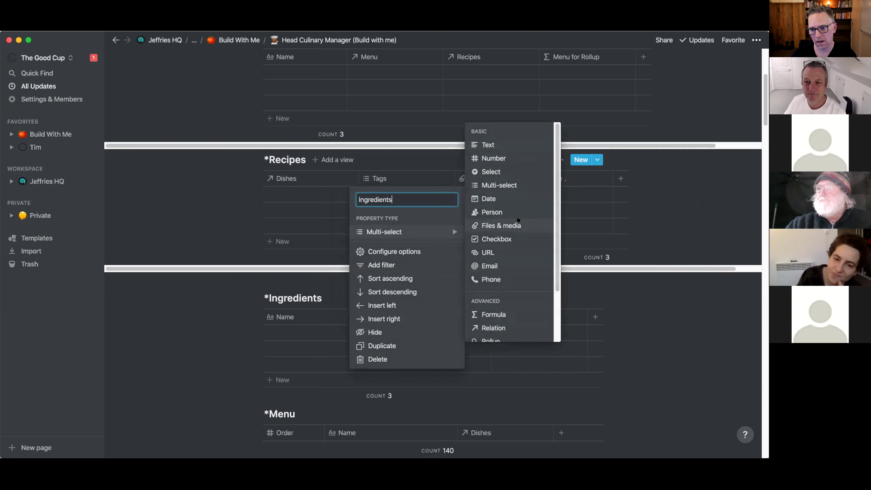
pyautogui.scroll(-2, 510, 302)
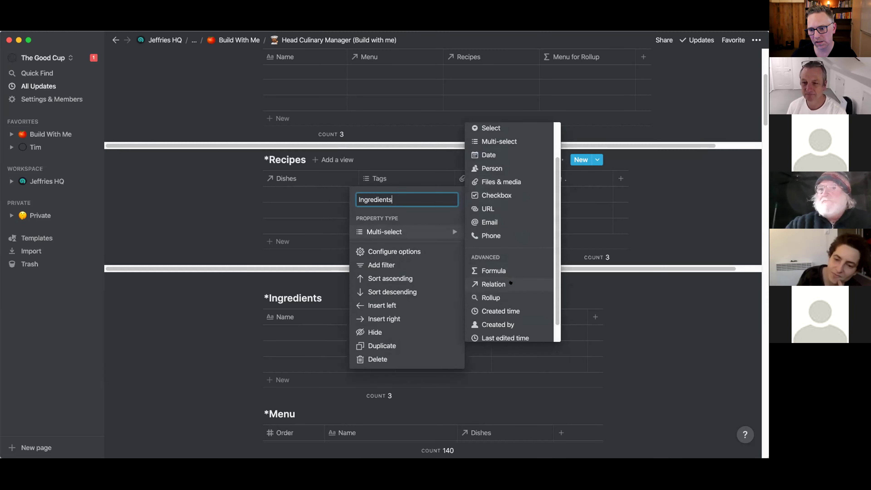
pyautogui.click(495, 284)
pyautogui.click(366, 248)
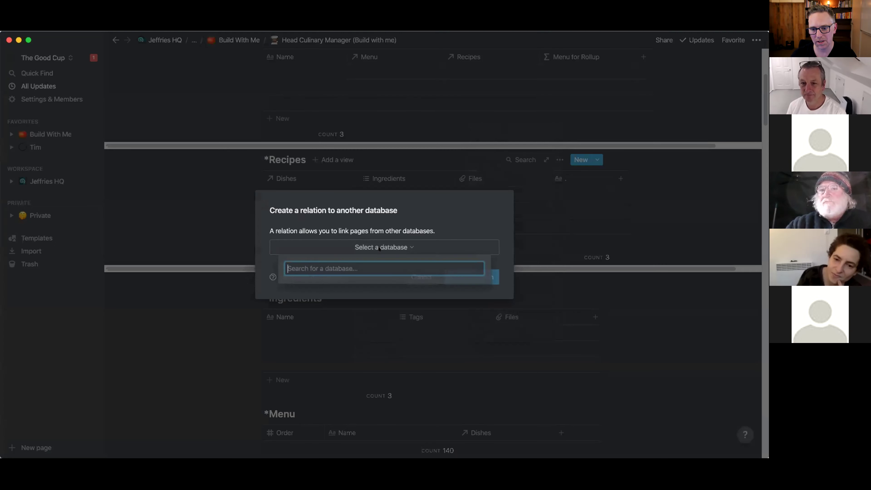
pyautogui.write('*')
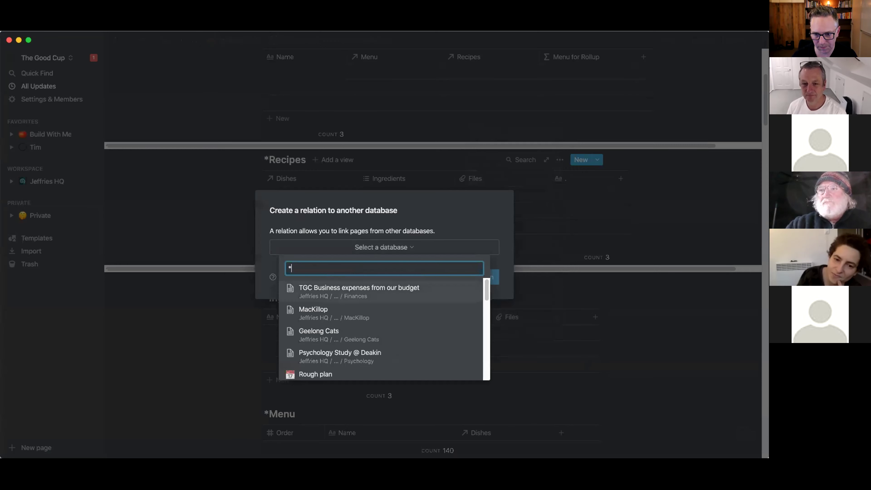
pyautogui.click(319, 330)
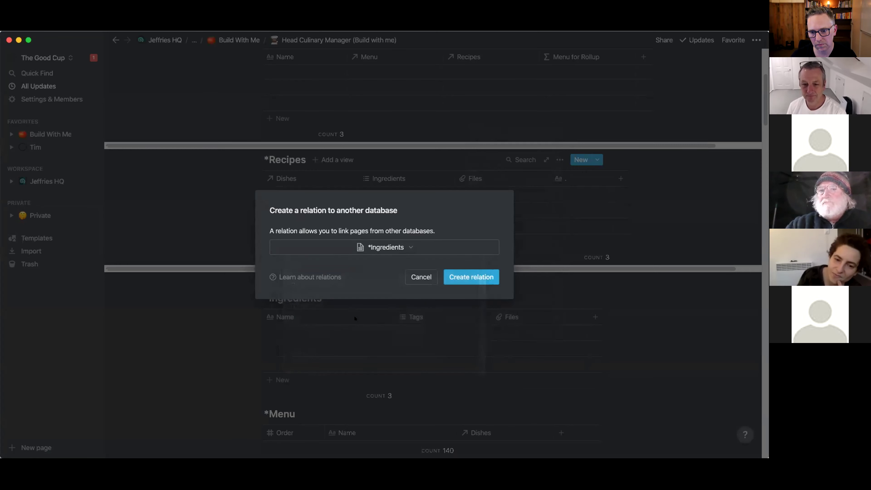
pyautogui.click(467, 276)
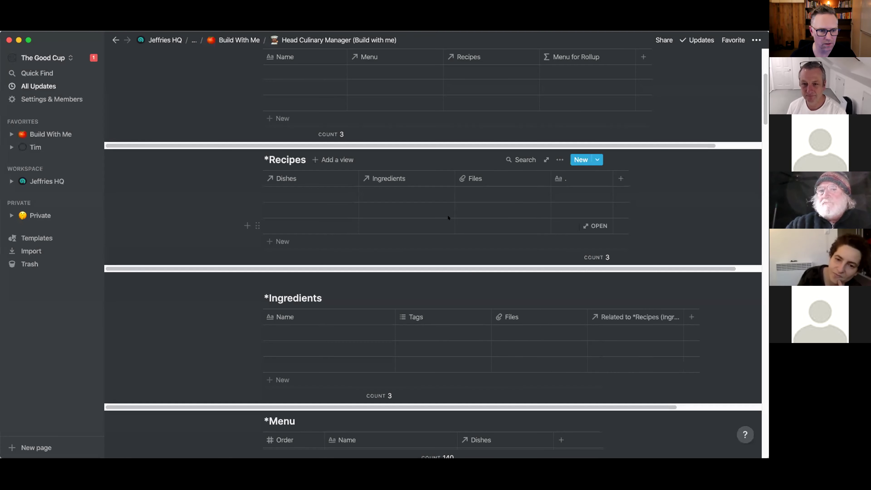
# Change the *Recipes table's Files property to a Number property named Amount and narrow its column.
pyautogui.click(494, 176)
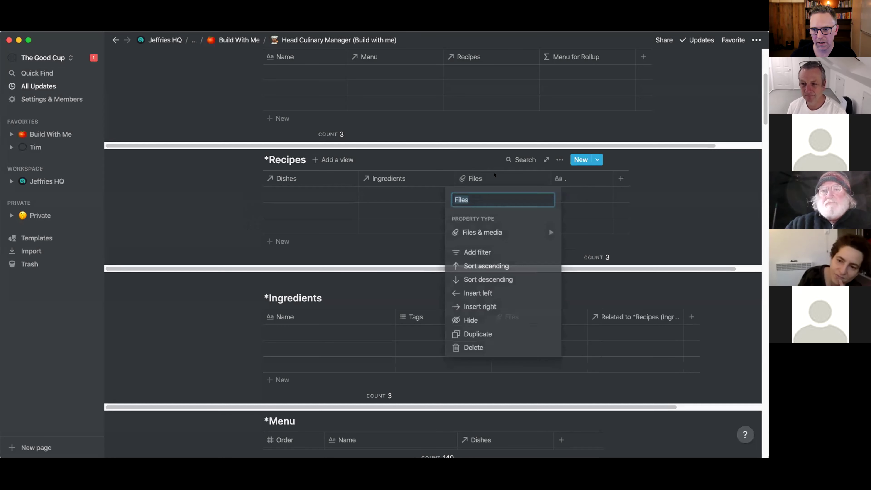
pyautogui.write('Amount')
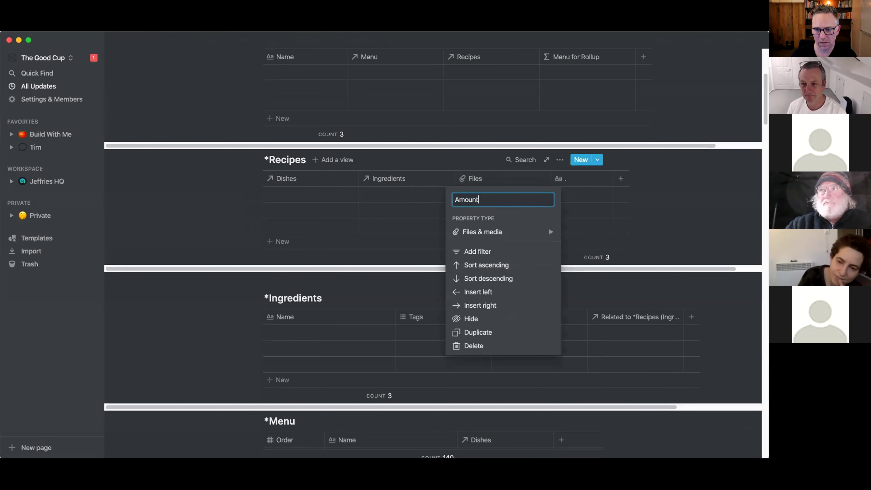
pyautogui.click(497, 232)
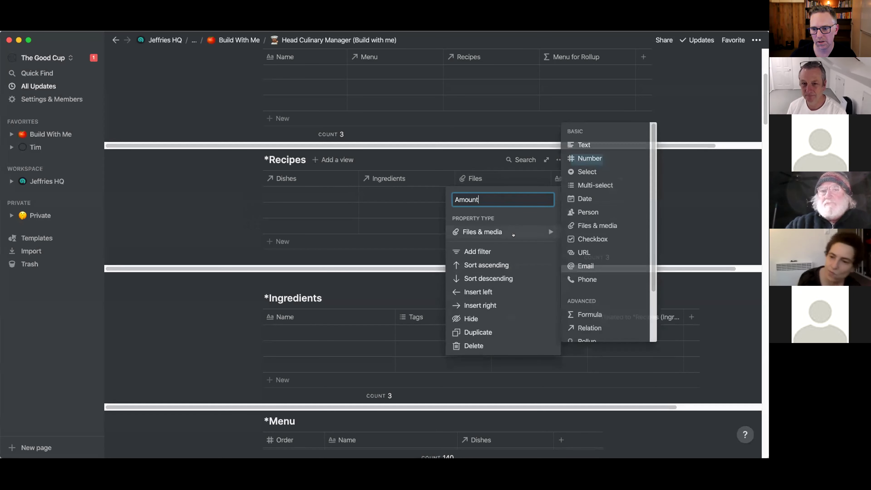
pyautogui.click(597, 158)
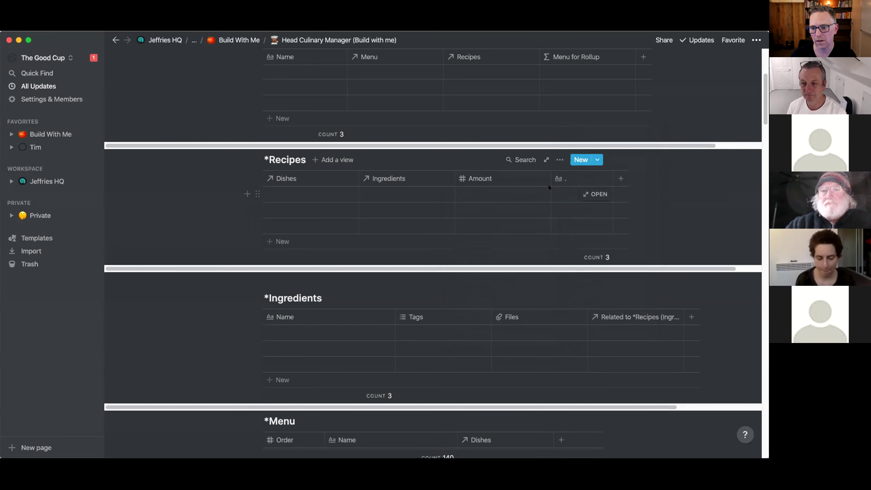
pyautogui.moveTo(543, 174); pyautogui.dragTo(518, 174)
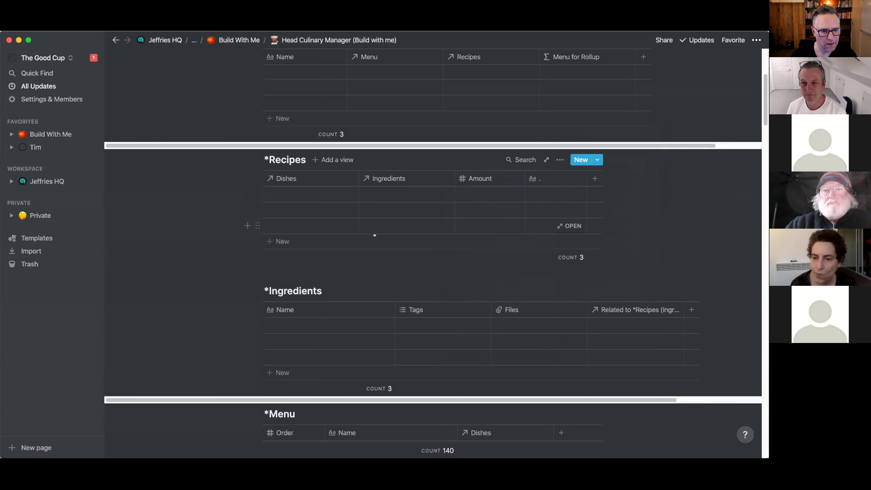
# Insert a text property named Measurement directly after Amount in the *Recipes table.
pyautogui.click(502, 176)
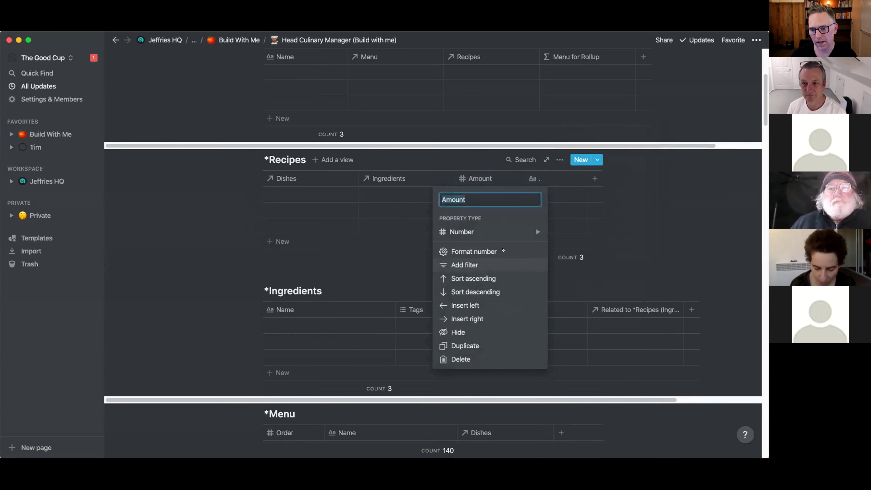
pyautogui.click(501, 319)
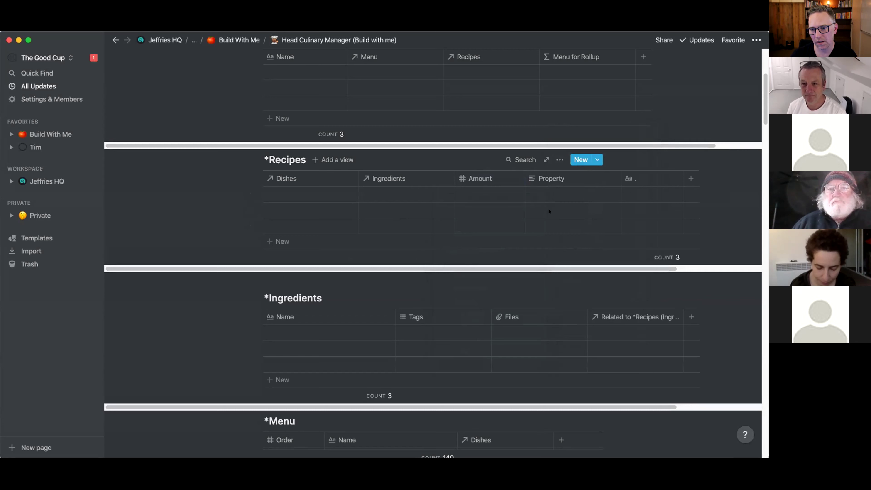
pyautogui.click(554, 179)
pyautogui.write('Measurement')
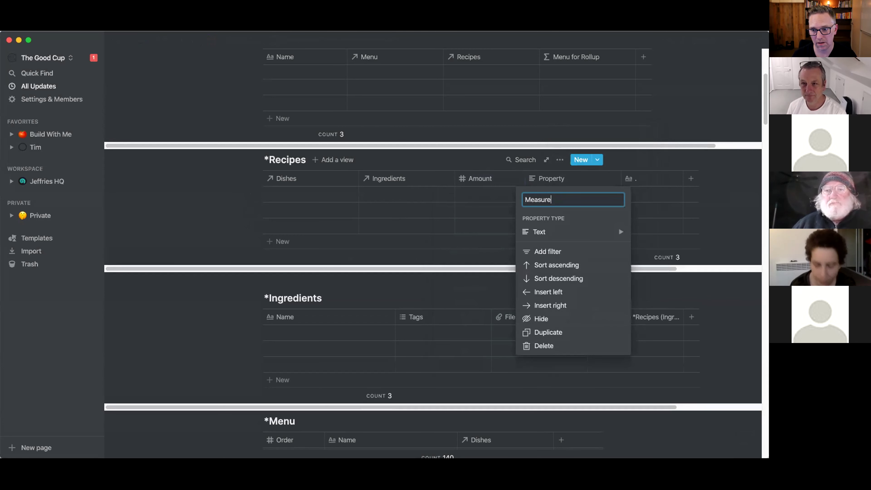
pyautogui.press('Return')
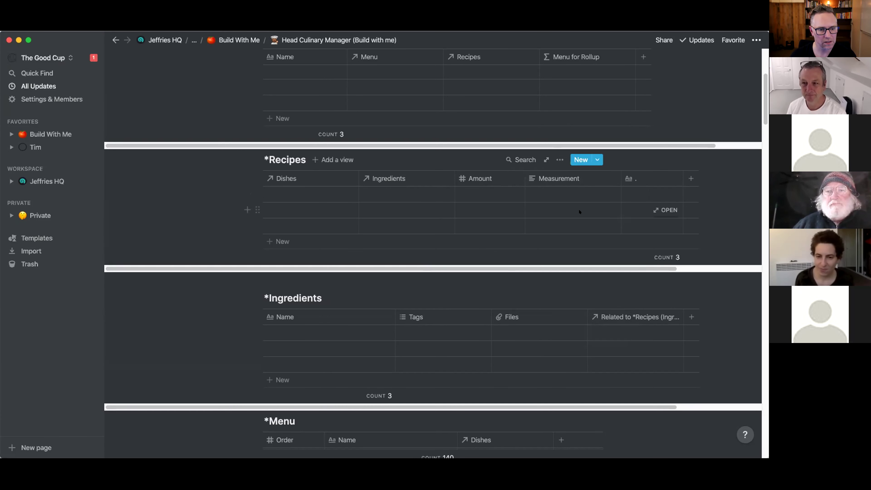
# Insert a property directly after Measurement in the *Recipes table and name it Schedule.
pyautogui.click(589, 178)
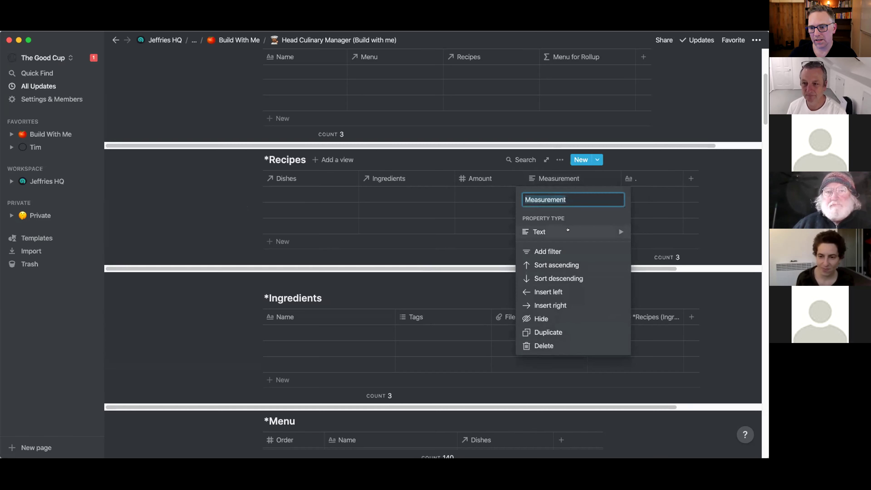
pyautogui.moveTo(582, 232)
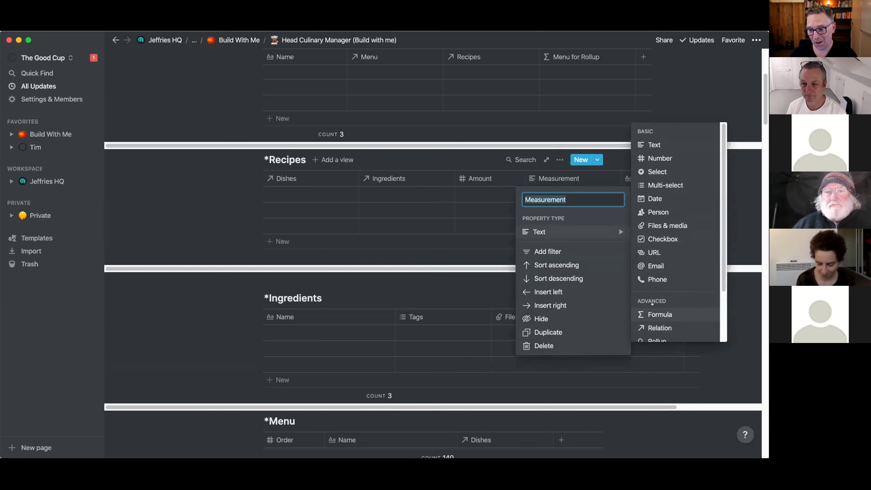
pyautogui.click(580, 305)
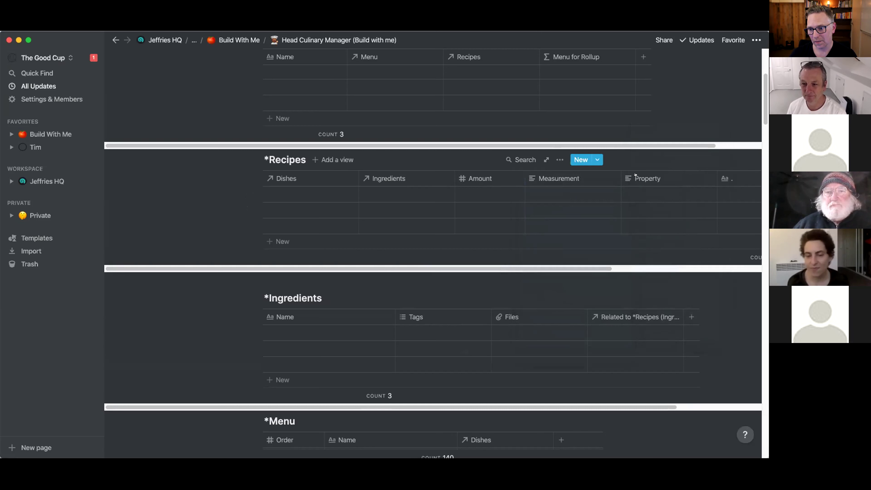
pyautogui.click(635, 175)
pyautogui.write('Scheul')
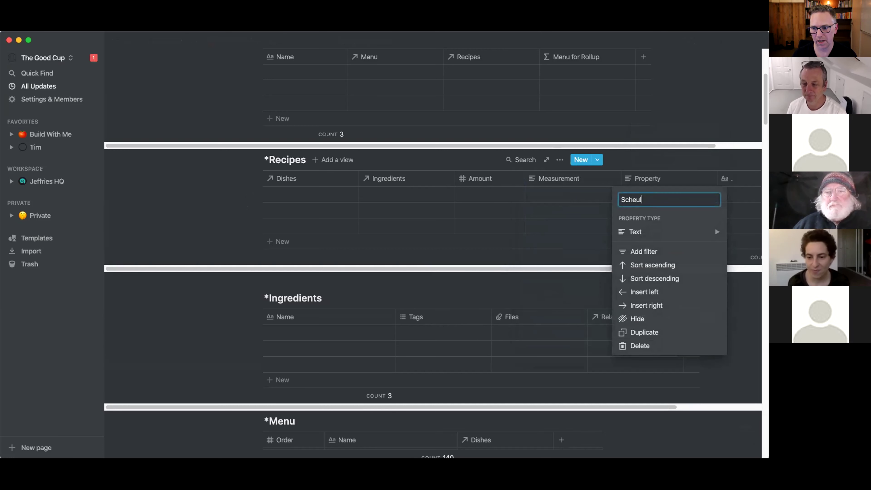
pyautogui.press('BackSpace')
pyautogui.write('dule')
pyautogui.press('BackSpace')
pyautogui.press('BackSpace')
pyautogui.press('BackSpace')
pyautogui.press('BackSpace')
pyautogui.write('dule')
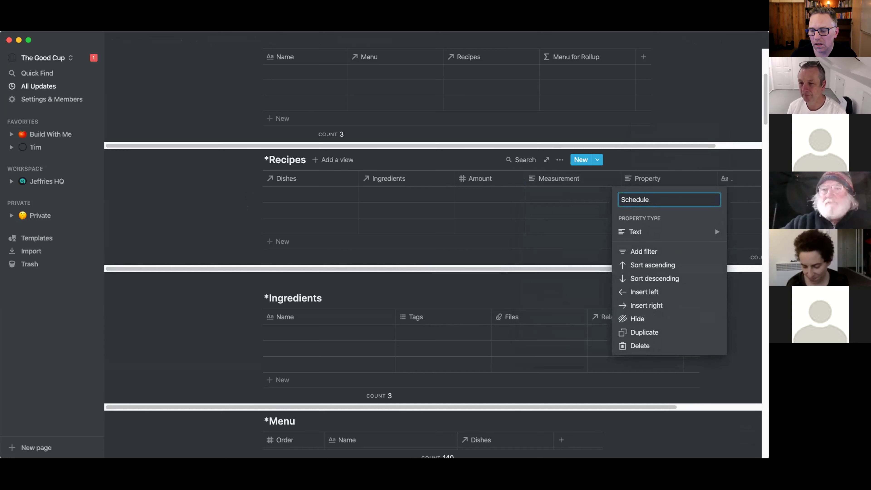
# Turn Schedule into a Rollup that shows the Menu for Rollup property through the Dishes relation.
pyautogui.moveTo(665, 230)
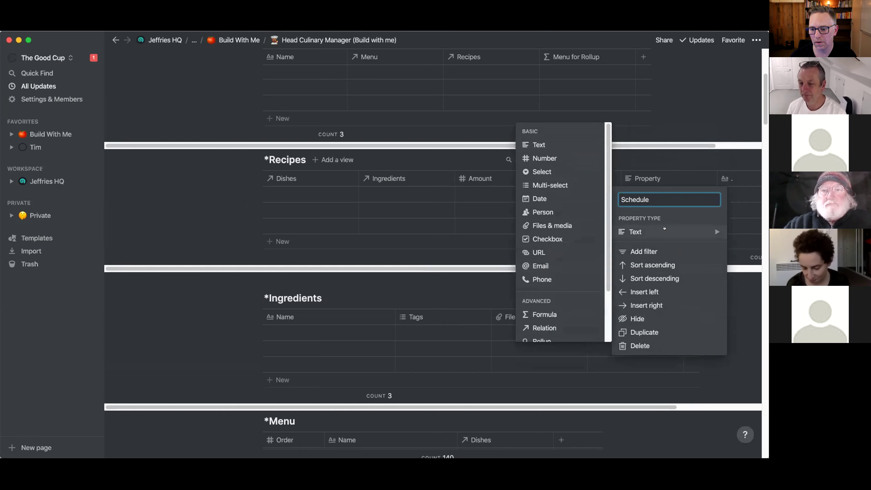
pyautogui.scroll(-1, 562, 292)
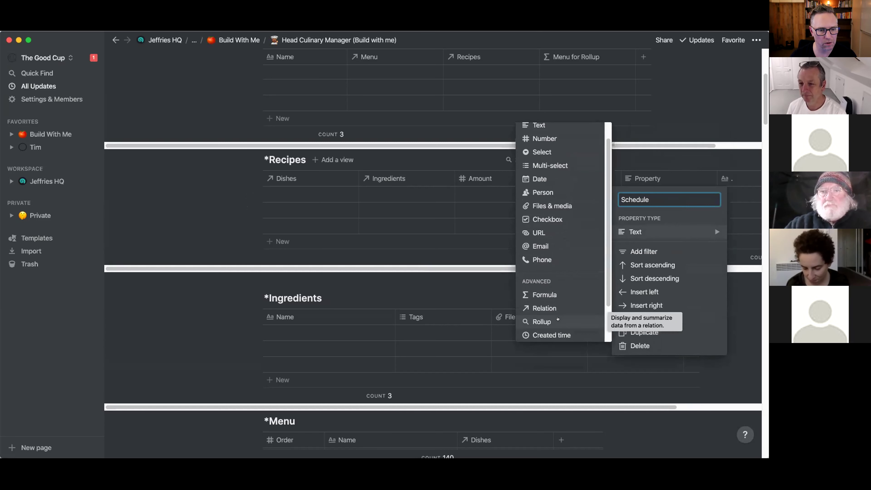
pyautogui.click(558, 319)
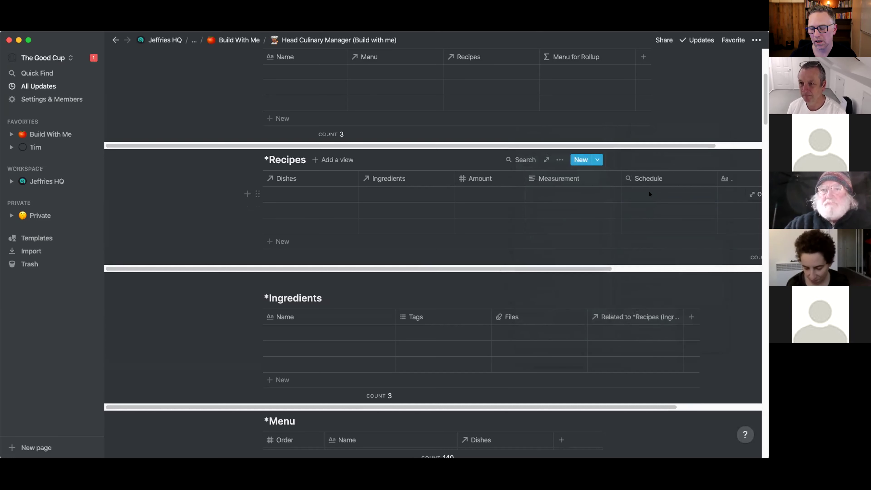
pyautogui.click(662, 192)
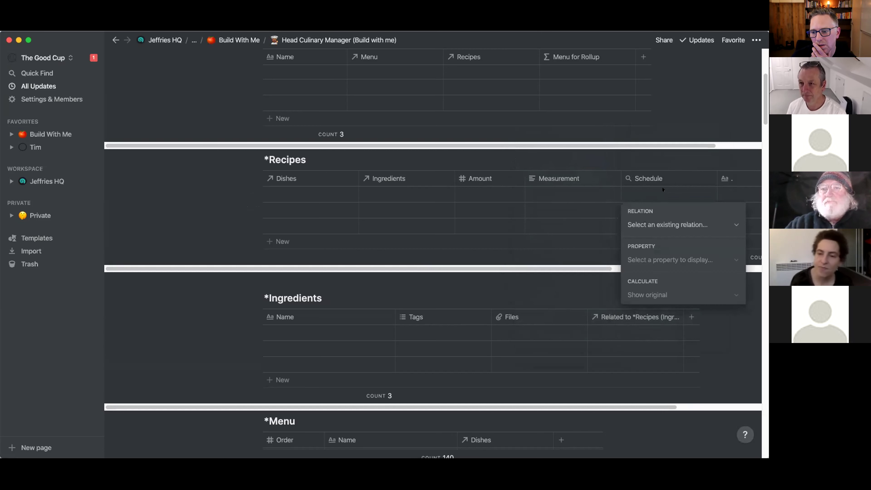
pyautogui.click(672, 225)
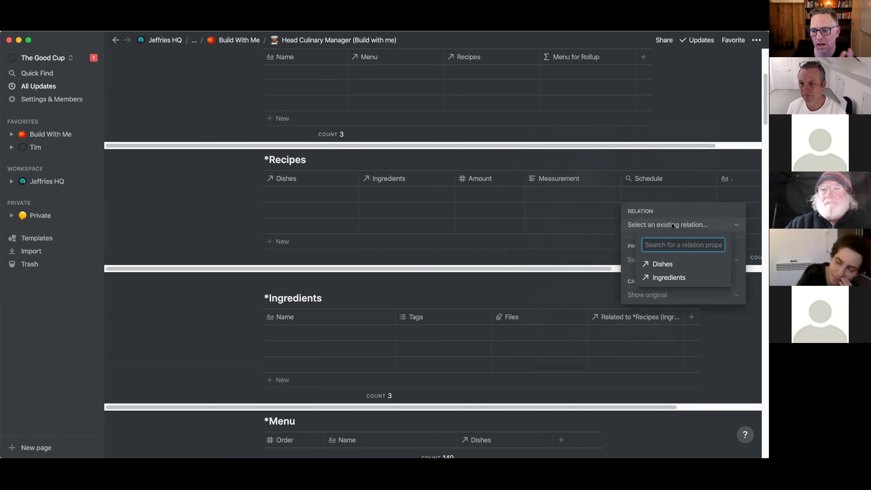
pyautogui.press('Escape')
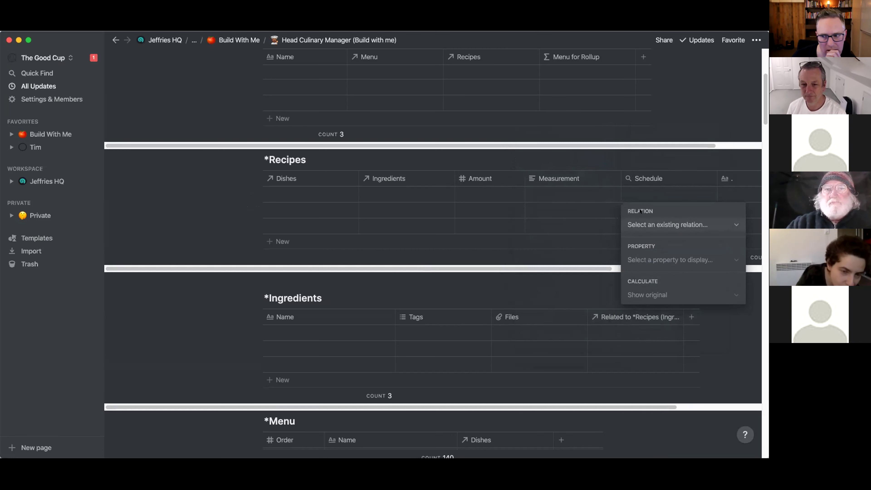
pyautogui.click(679, 223)
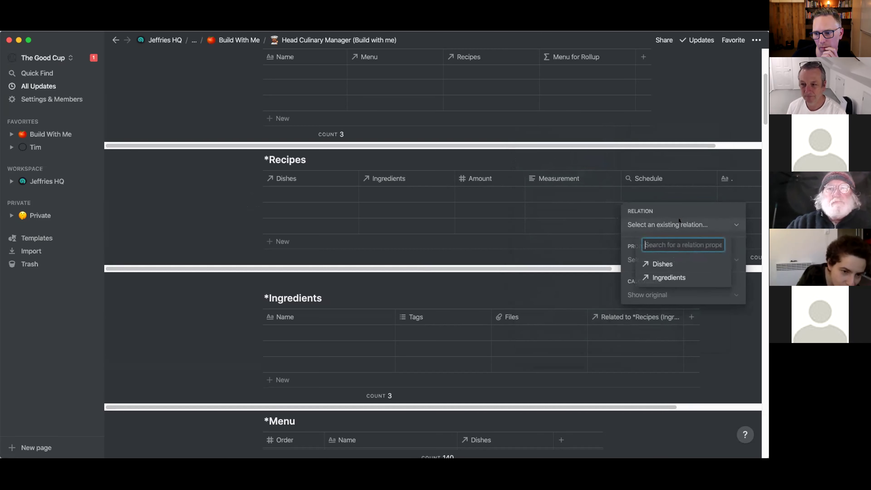
pyautogui.click(664, 262)
pyautogui.click(657, 258)
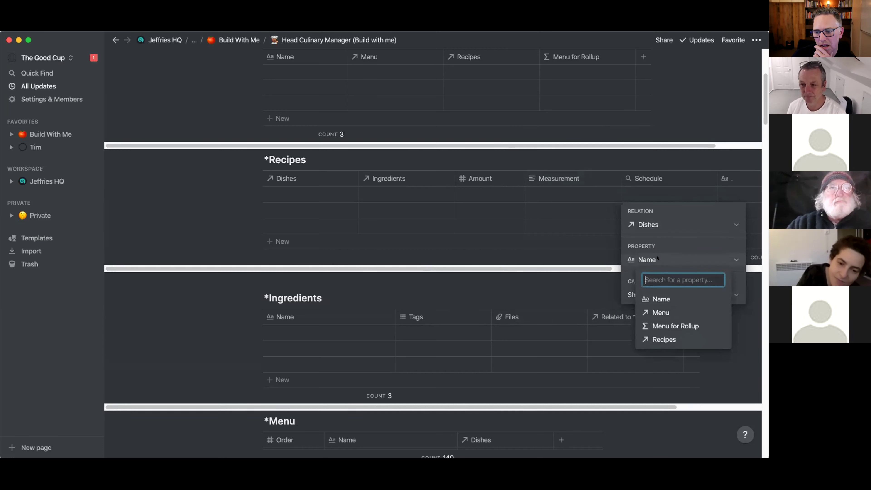
pyautogui.click(673, 326)
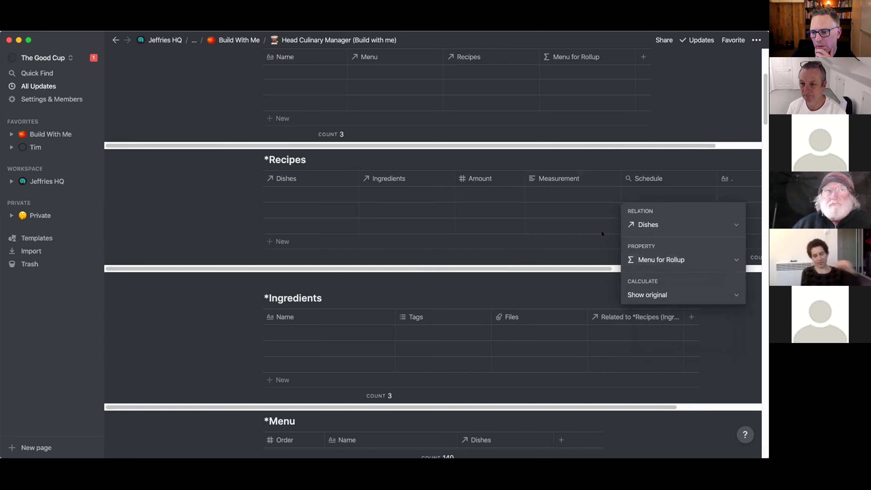
pyautogui.click(657, 197)
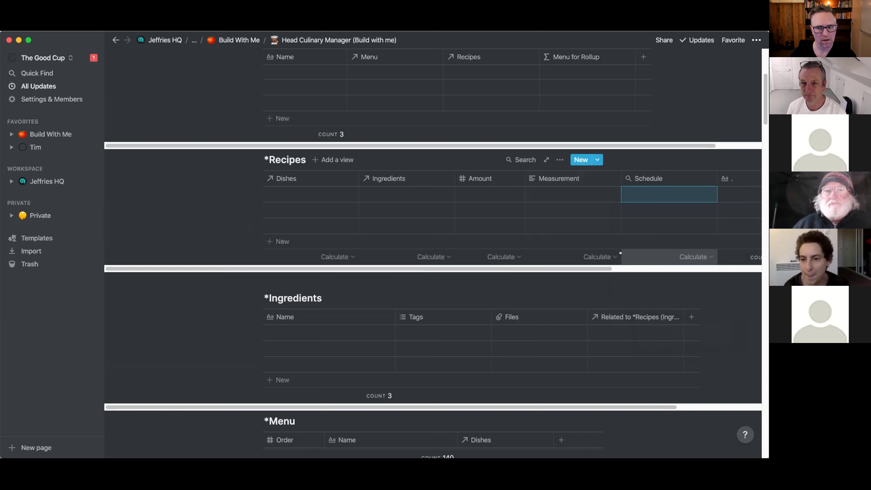
# Insert a property directly after Schedule in the *Recipes table and name it Week 1 instances.
pyautogui.moveTo(580, 264); pyautogui.dragTo(631, 265)
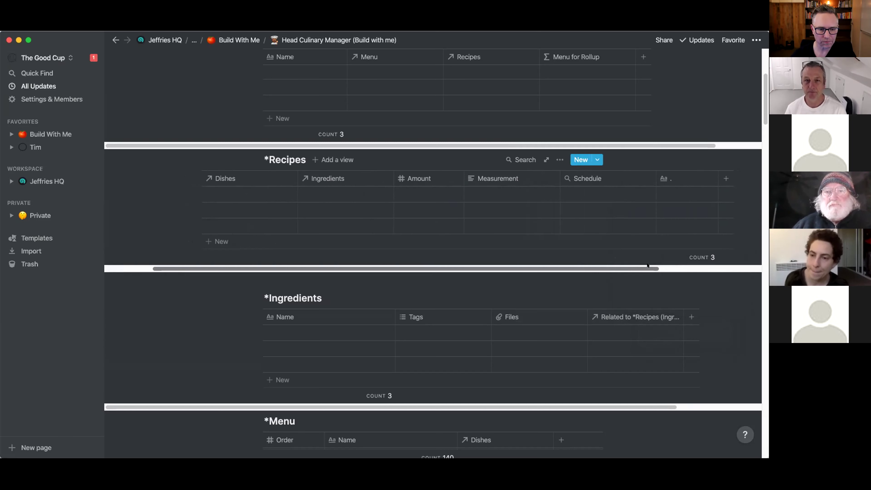
pyautogui.hscroll(2, 617, 264)
pyautogui.hscroll(6, 618, 264)
pyautogui.click(507, 178)
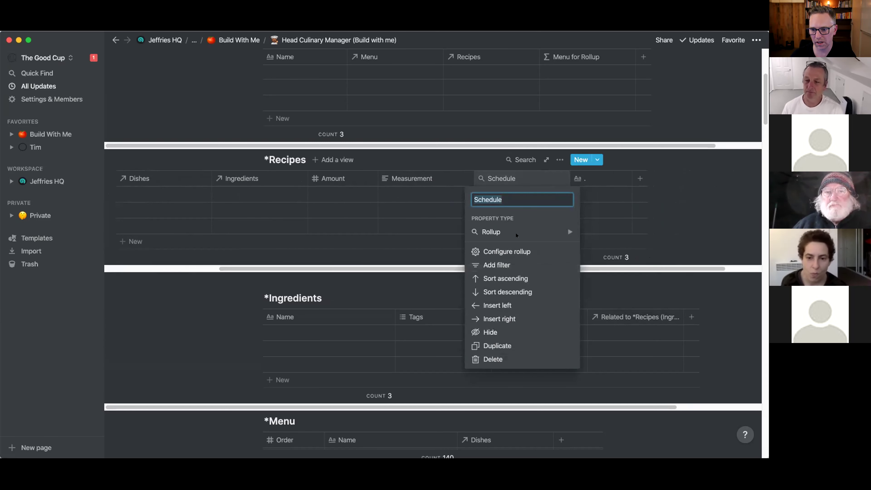
pyautogui.click(514, 318)
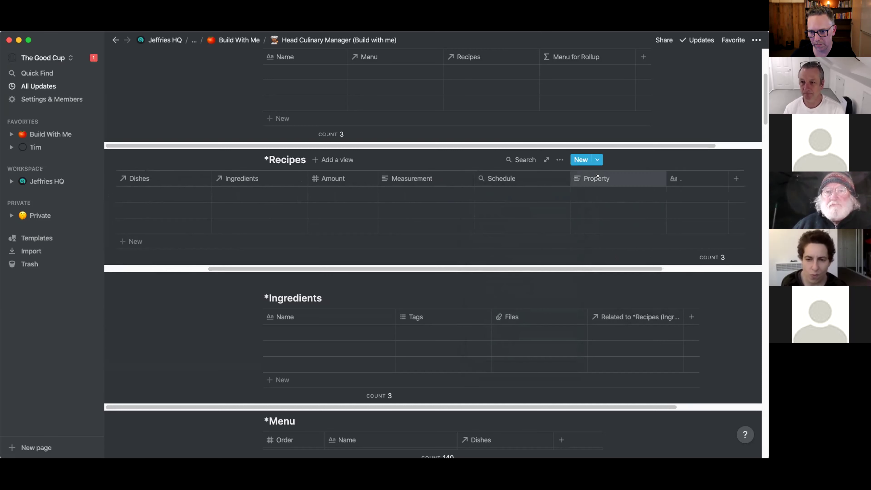
pyautogui.click(597, 176)
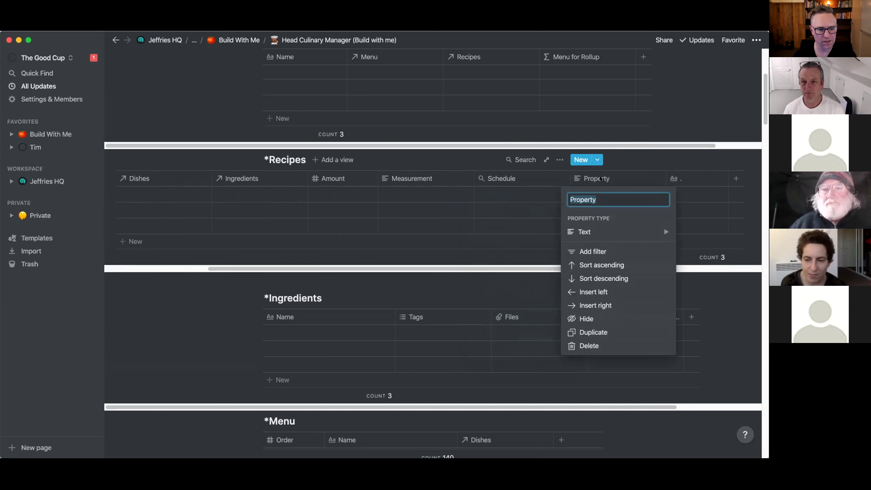
pyautogui.write('Week 1 instances')
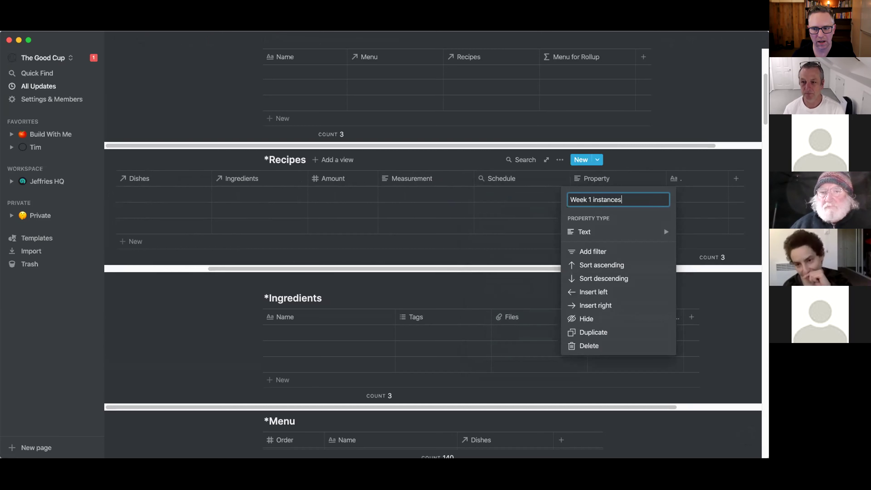
pyautogui.press('Return')
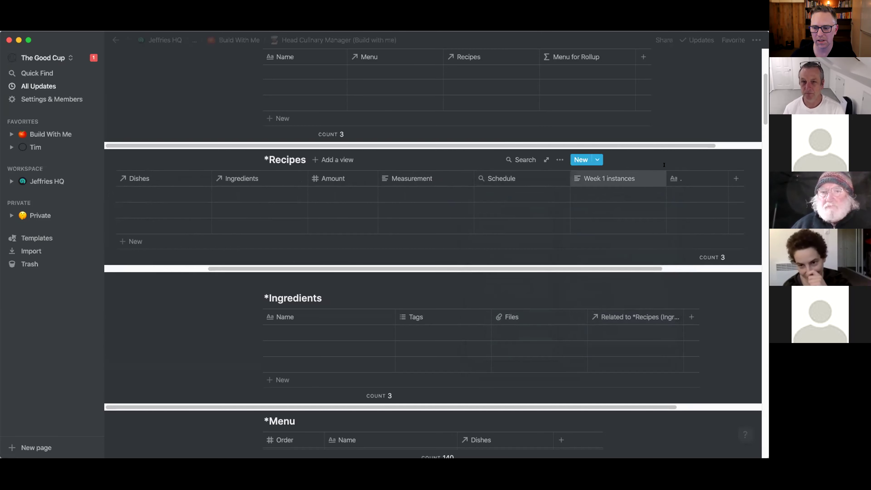
# Make Week 1 instances a Formula property with toNumber(length(replaceAll(prop("Schedule"), "[^1]", ""))) and narrow its column to fit the name.
pyautogui.click(609, 179)
pyautogui.moveTo(614, 235)
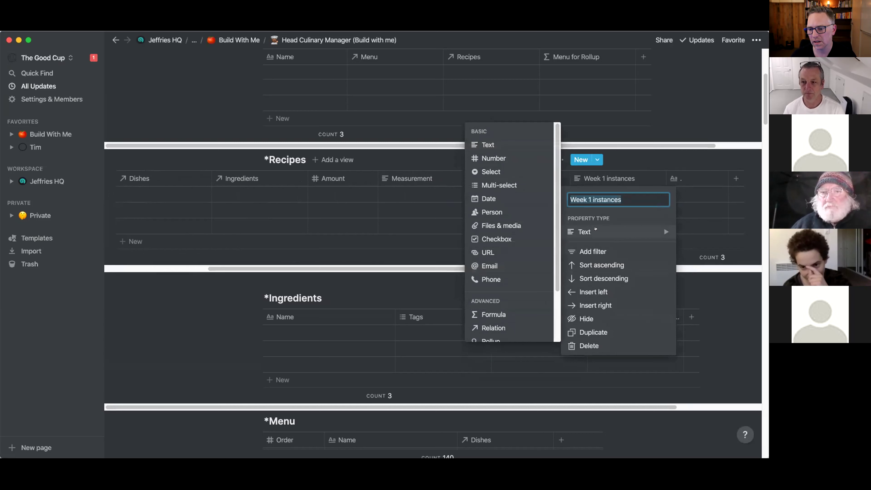
pyautogui.click(493, 314)
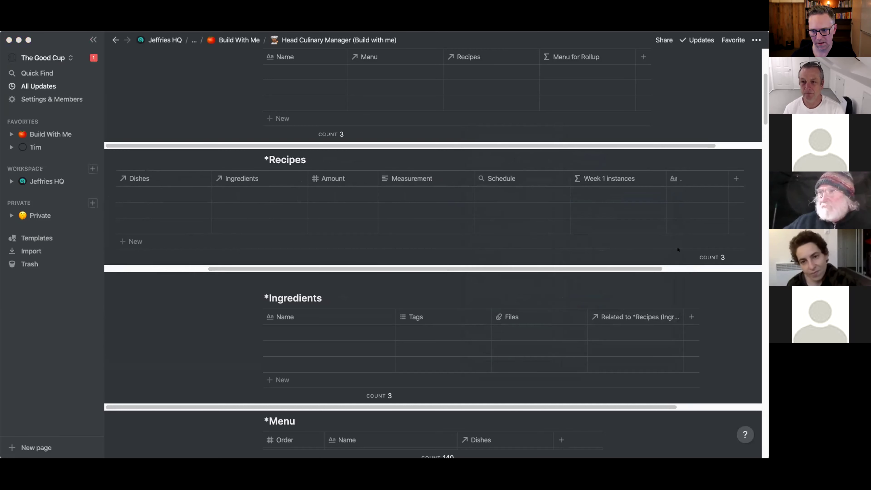
pyautogui.click(595, 188)
pyautogui.click(594, 189)
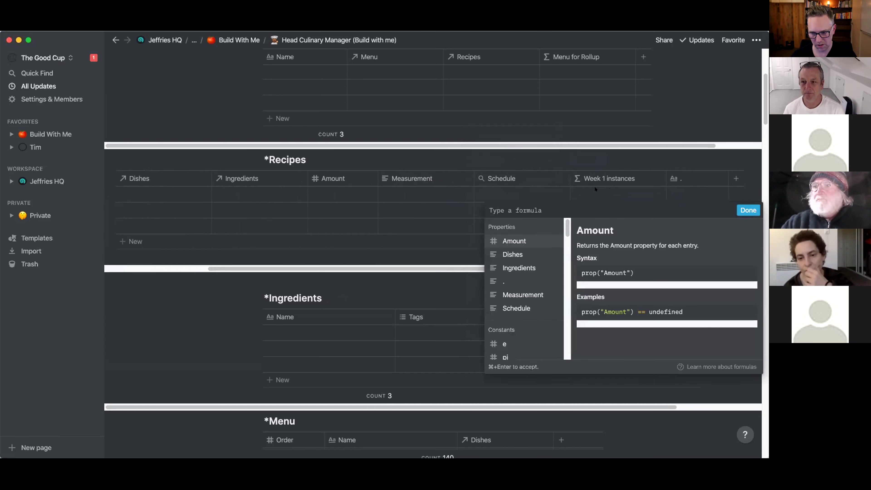
pyautogui.write('toNumber(length(replaceAll(prop("Schedule"), "[^1]", "")))')
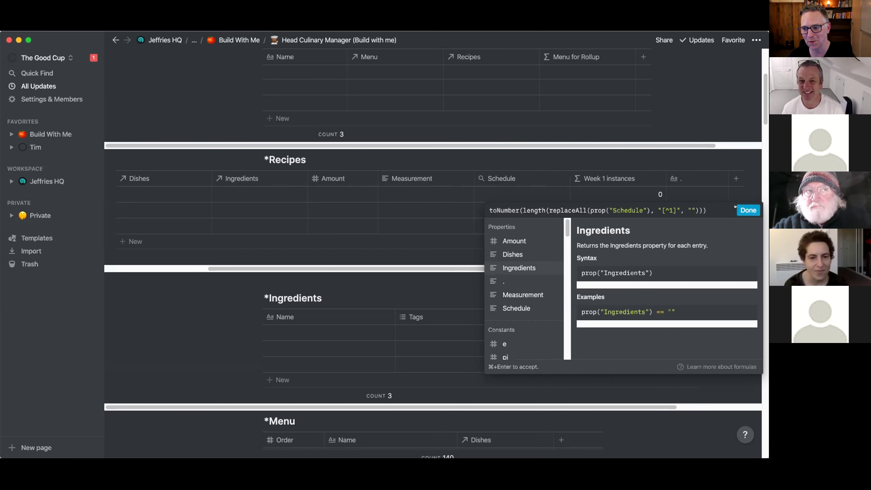
pyautogui.click(744, 208)
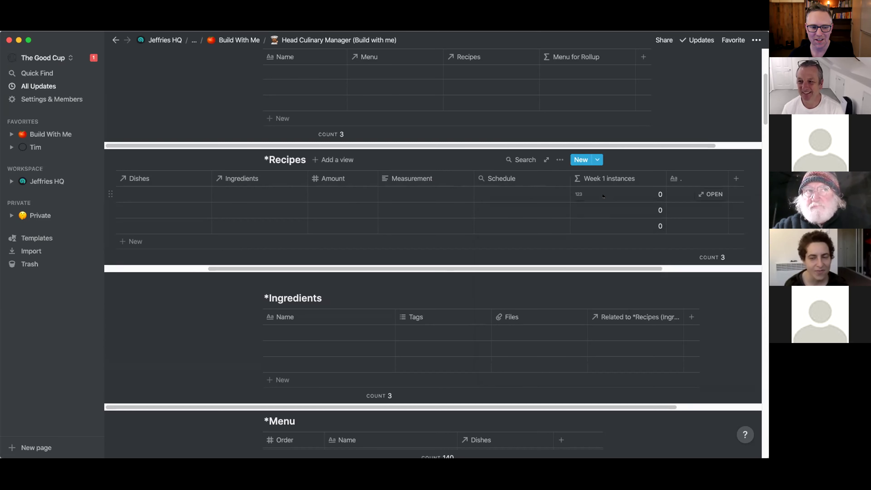
pyautogui.moveTo(666, 177); pyautogui.dragTo(636, 175)
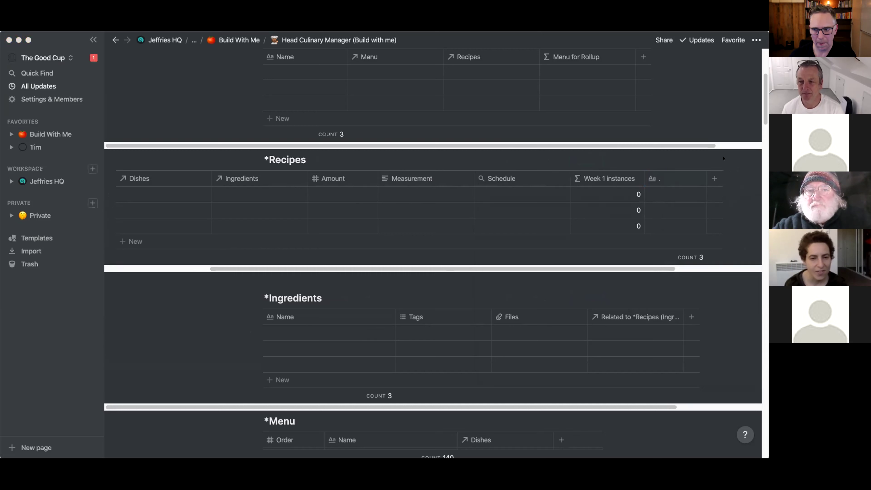
# Insert a property directly after Week 1 instances in the *Recipes table and name it Week 1 Serves Relation.
pyautogui.click(607, 188)
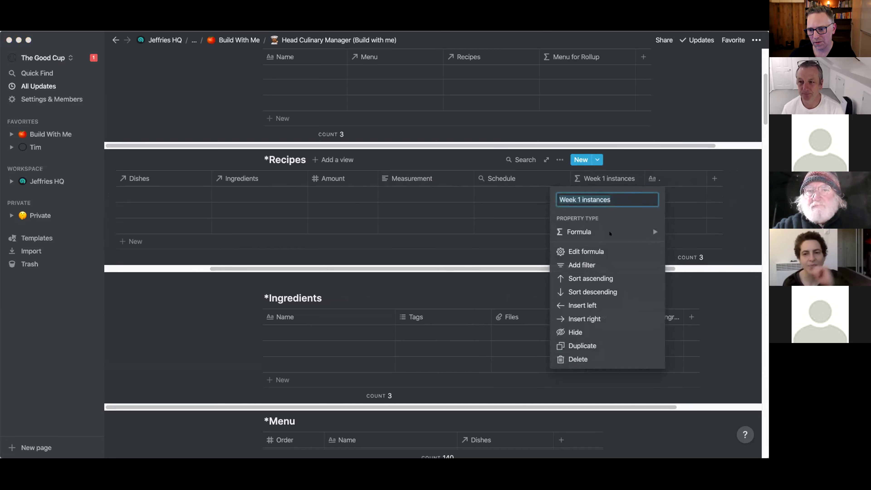
pyautogui.click(619, 175)
pyautogui.rightClick(619, 174)
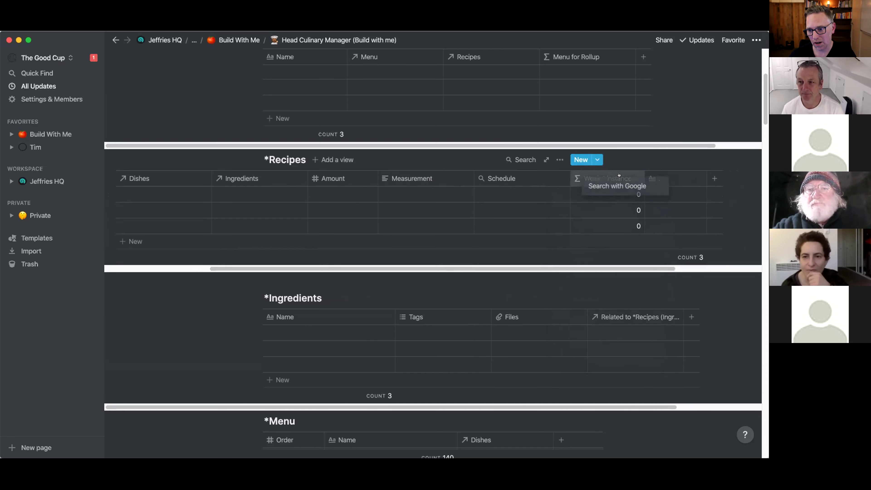
pyautogui.press('Escape')
pyautogui.click(596, 174)
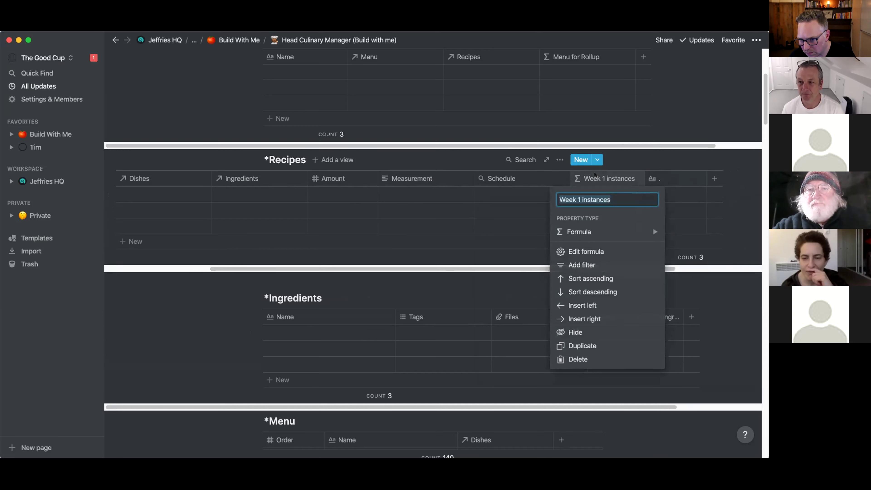
pyautogui.click(589, 317)
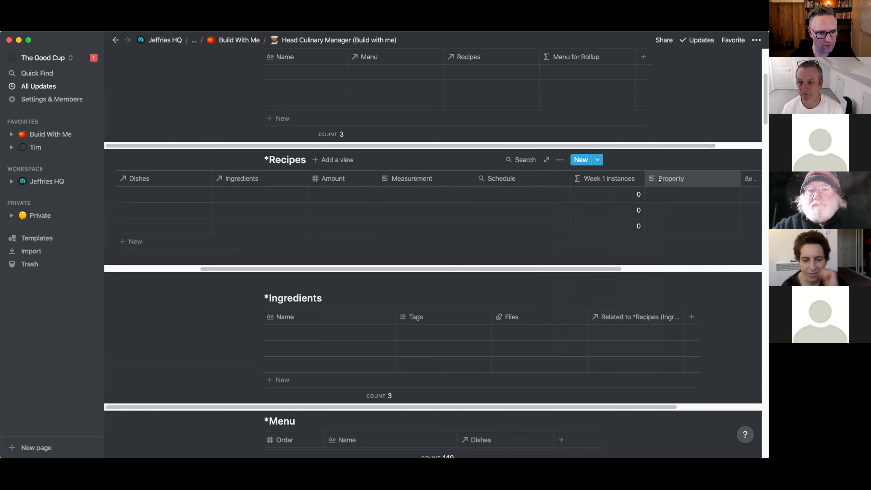
pyautogui.click(658, 179)
pyautogui.write('Week 1 Serves')
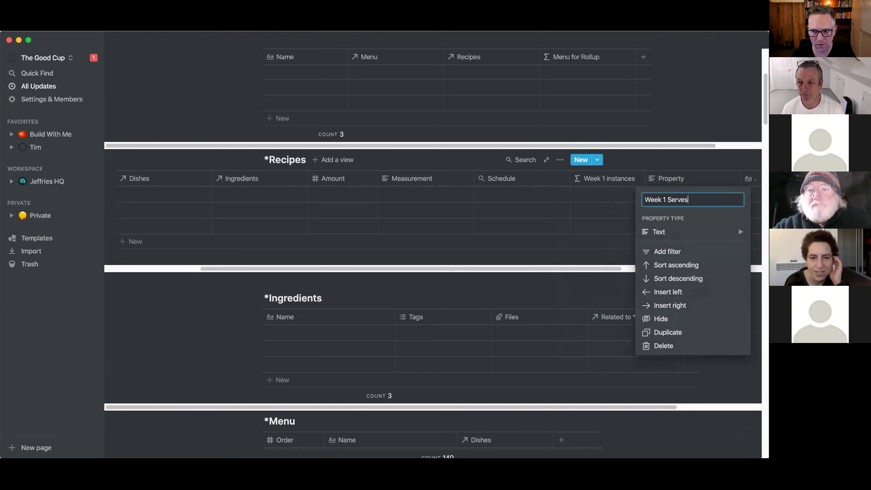
pyautogui.write(' Relation')
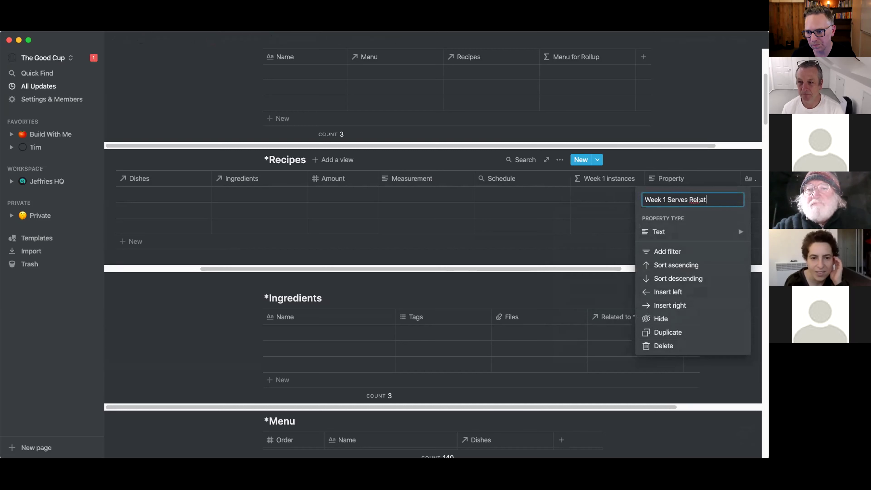
# Turn Week 1 Serves Relation into a Relation property linked to the *Serves database.
pyautogui.click(697, 230)
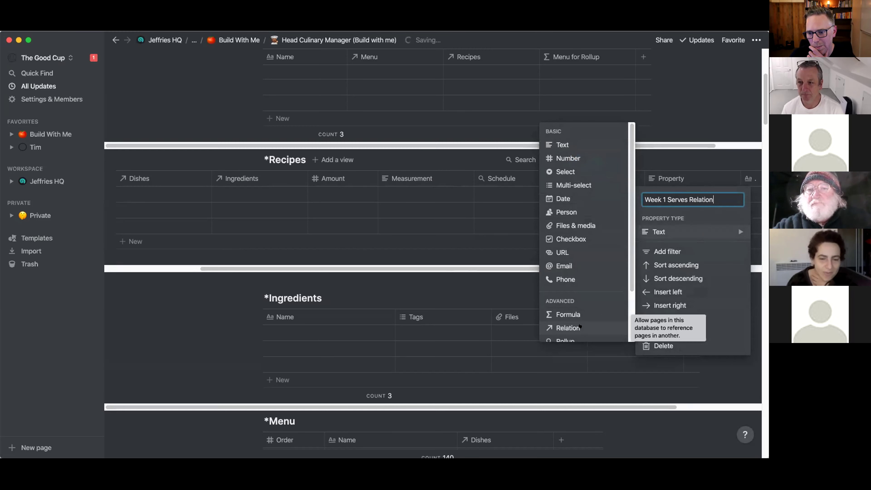
pyautogui.click(580, 327)
pyautogui.click(402, 244)
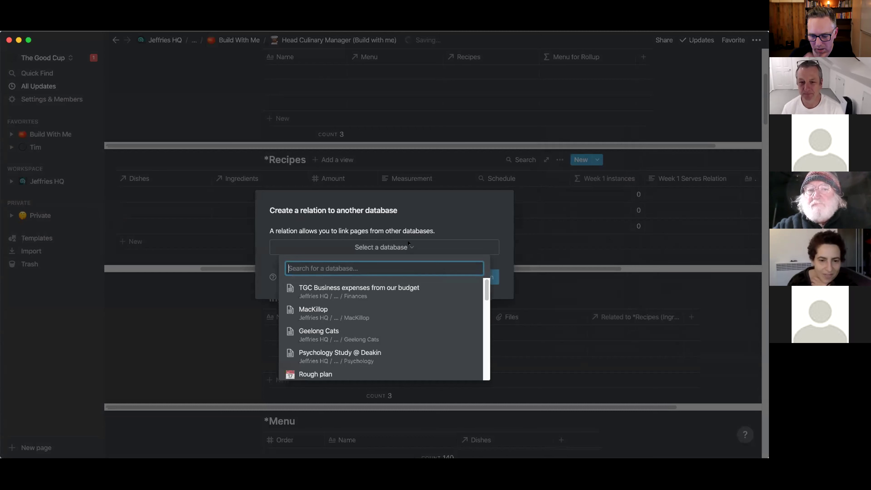
pyautogui.write('*')
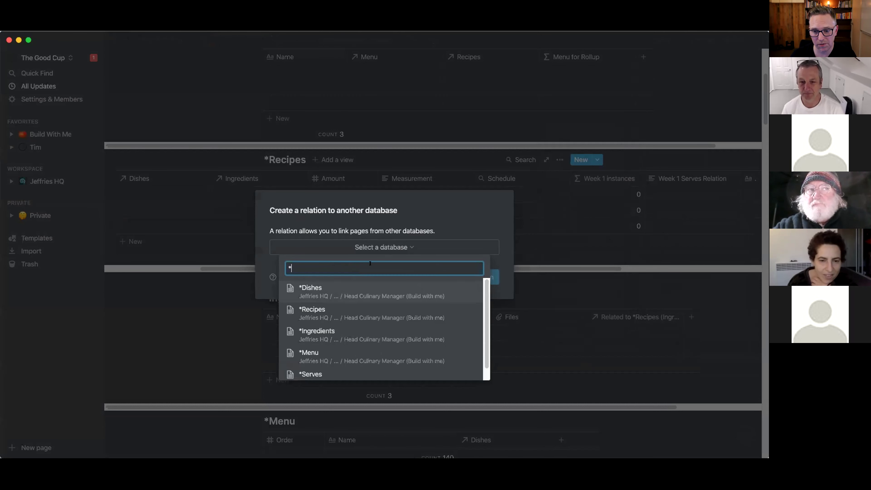
pyautogui.click(335, 372)
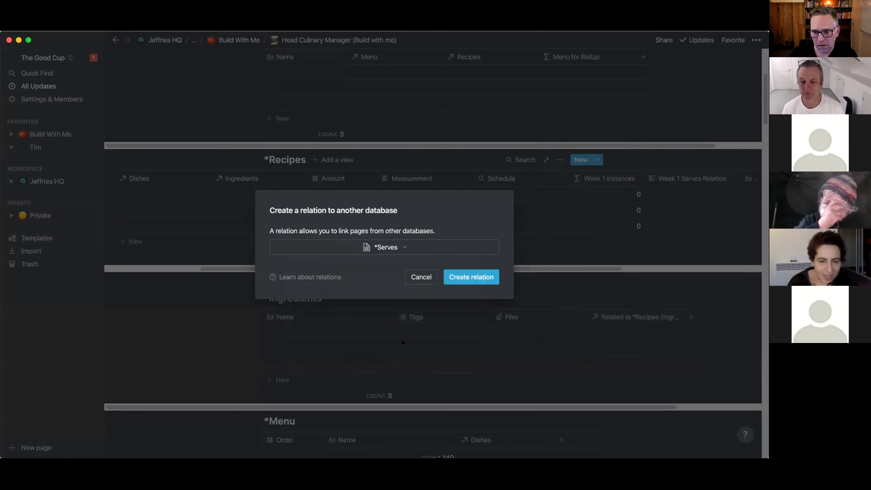
pyautogui.click(471, 277)
# Insert a property directly after Week 1 Serves Relation in the *Recipes table and name it Week 1 Serves #.
pyautogui.hscroll(5, 583, 213)
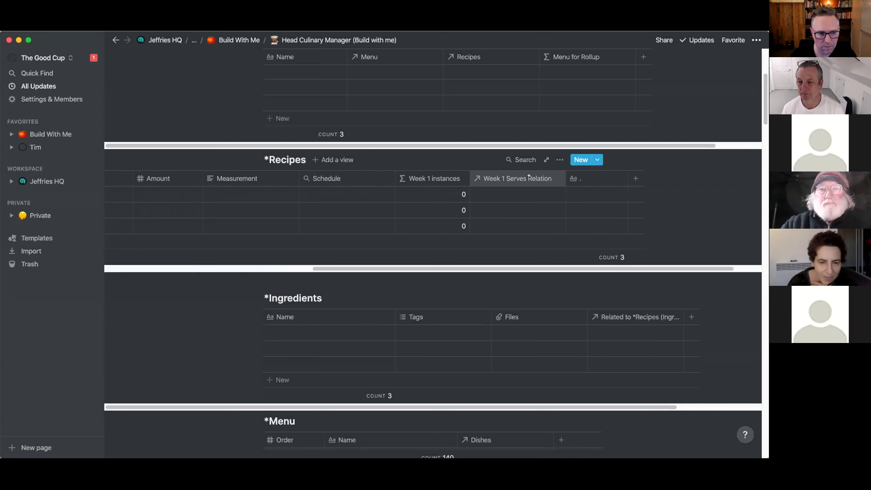
pyautogui.click(528, 174)
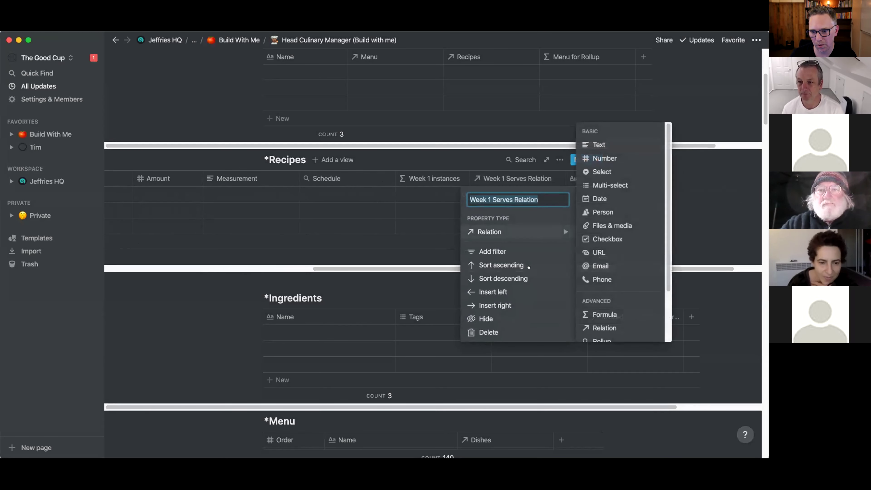
pyautogui.click(526, 304)
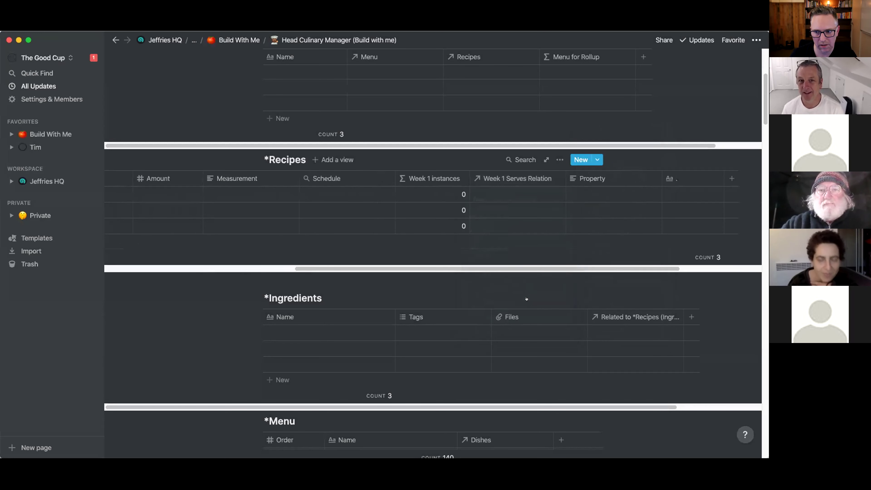
pyautogui.click(588, 179)
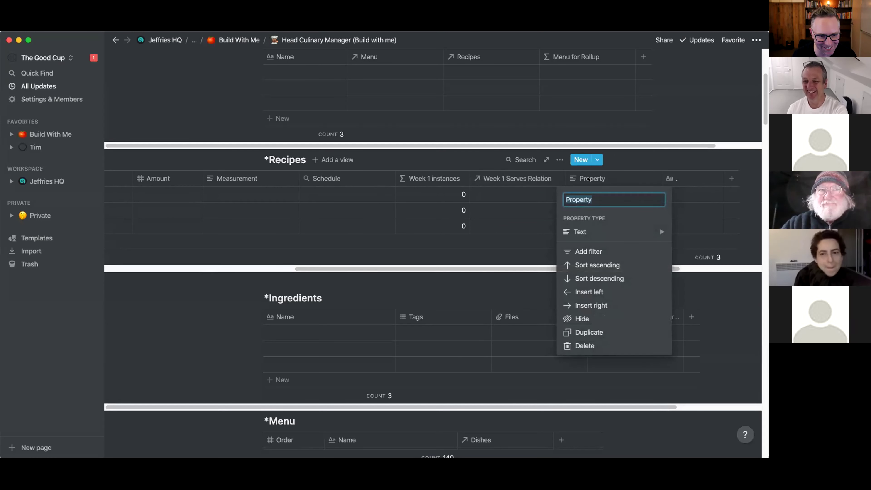
pyautogui.write('Week 1')
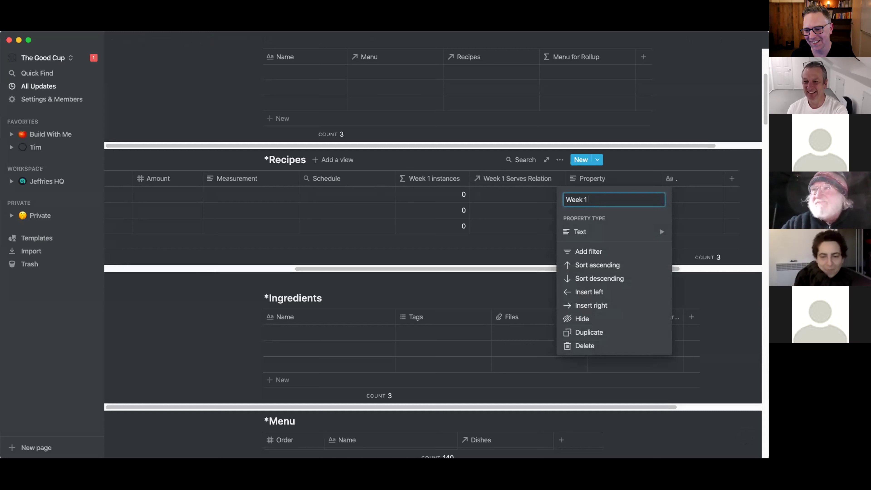
pyautogui.write(' Serves #')
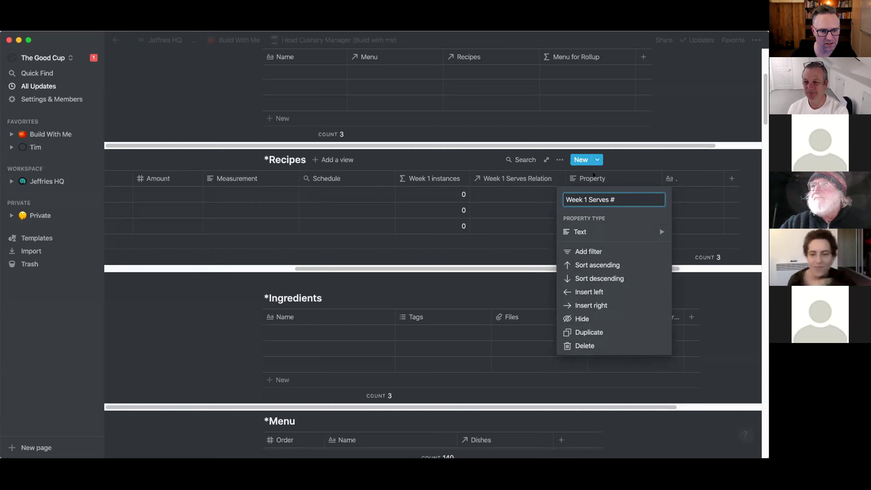
pyautogui.click(640, 164)
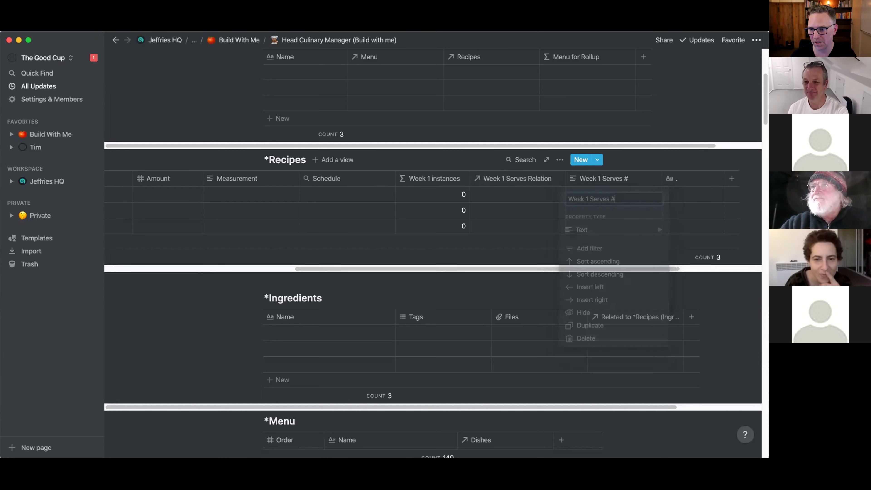
# Turn Week 1 Serves # into a Rollup that shows the Serves property through Week 1 Serves Relation, and narrow its column.
pyautogui.click(620, 179)
pyautogui.moveTo(636, 229)
pyautogui.press('Escape')
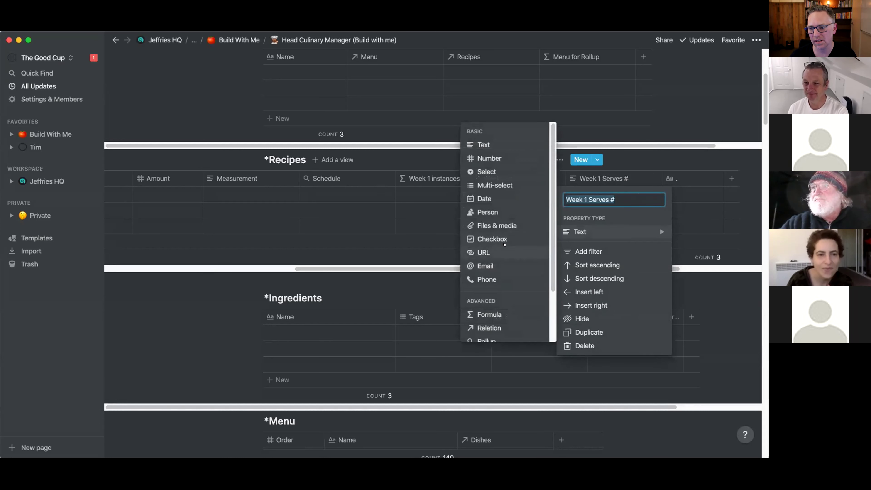
pyautogui.scroll(-2, 497, 260)
pyautogui.click(486, 289)
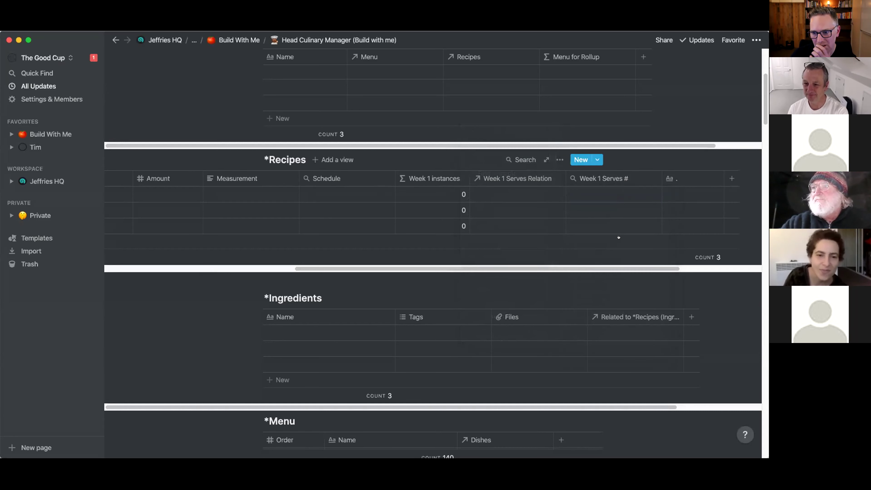
pyautogui.click(608, 194)
pyautogui.click(610, 225)
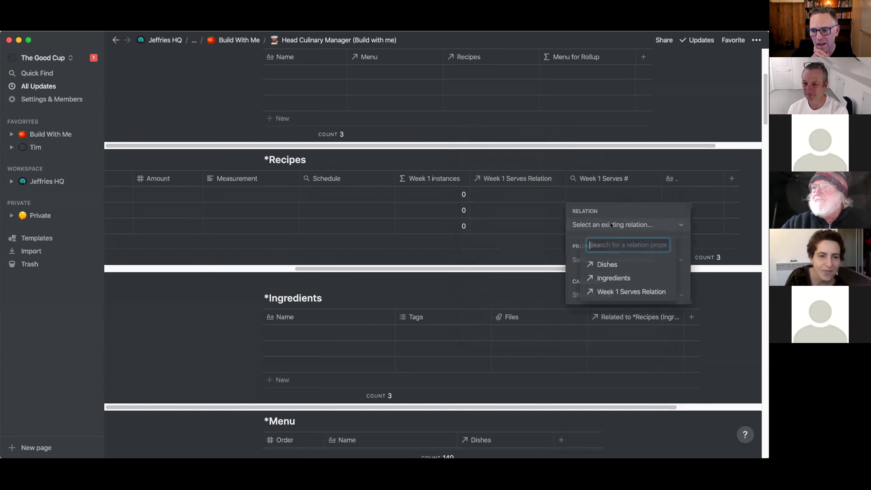
pyautogui.click(639, 287)
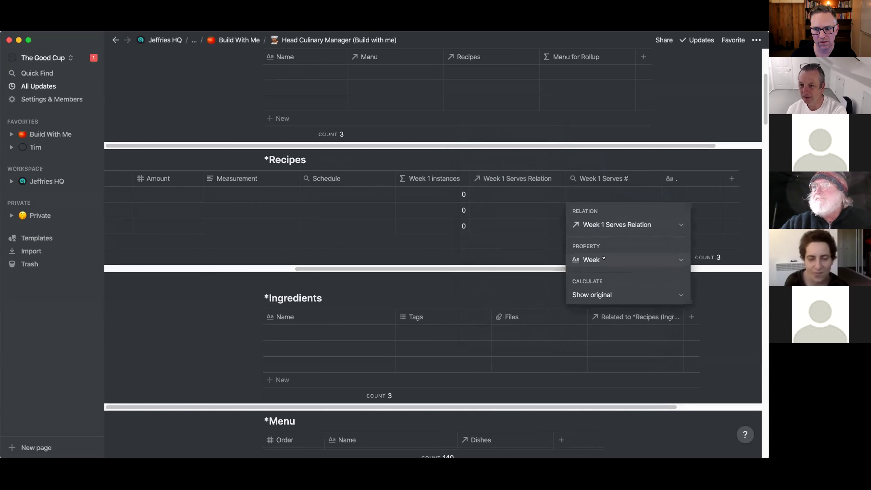
pyautogui.click(603, 259)
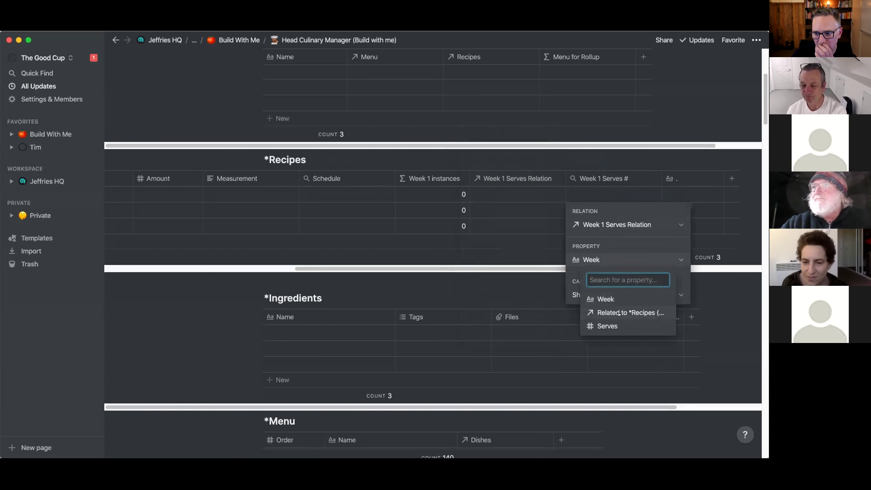
pyautogui.click(607, 325)
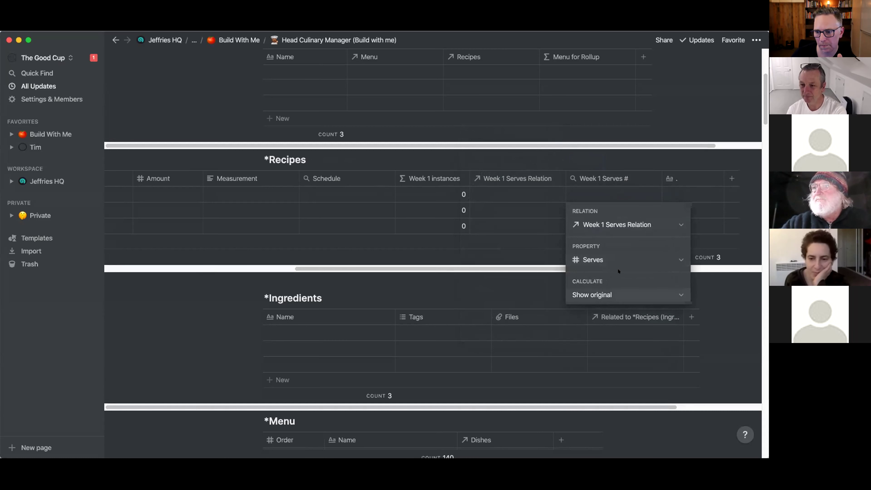
pyautogui.press('Escape')
pyautogui.moveTo(657, 171); pyautogui.dragTo(640, 172)
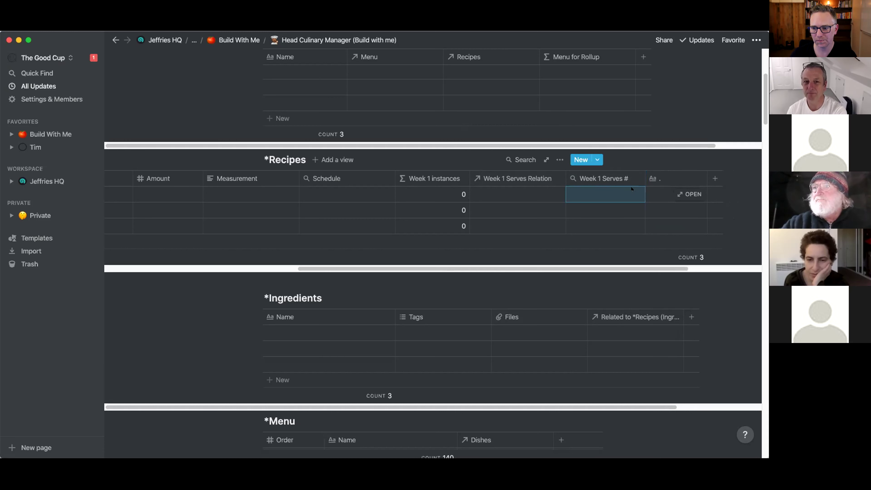
# Insert a property directly after Week 1 Serves # in the *Recipes table and name it Week 1 Order.
pyautogui.click(634, 175)
pyautogui.click(595, 232)
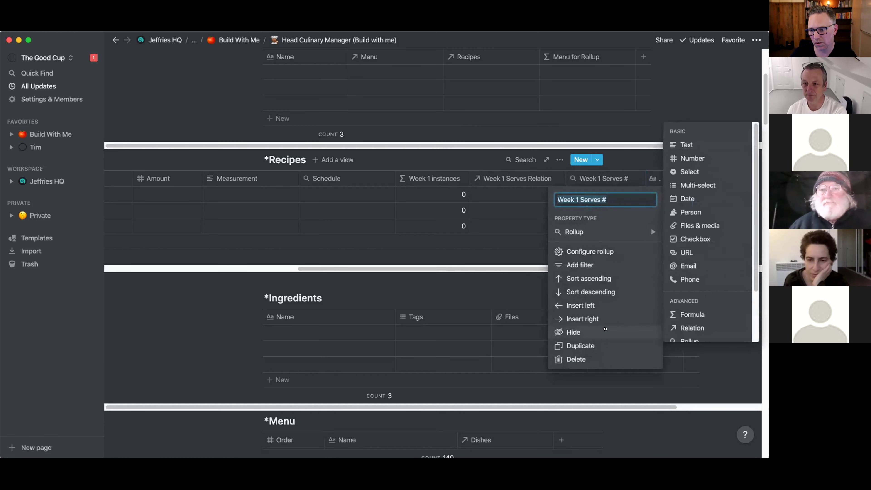
pyautogui.click(603, 318)
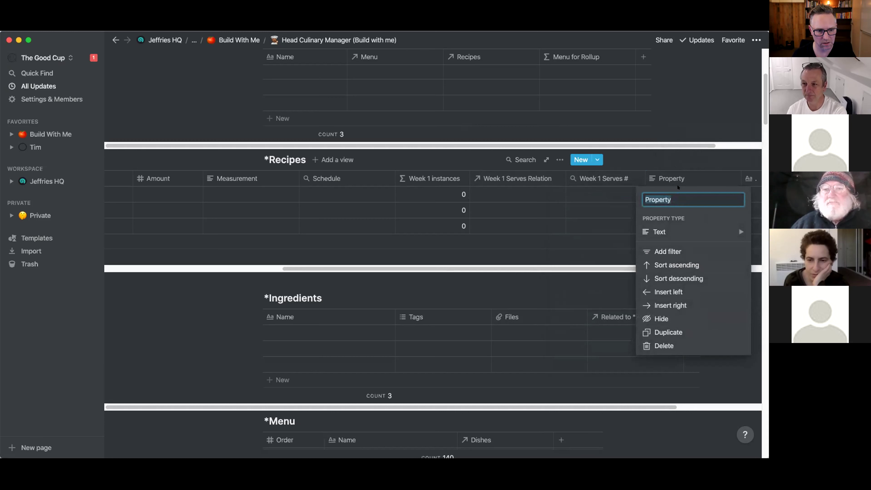
pyautogui.write('Week 1 Order')
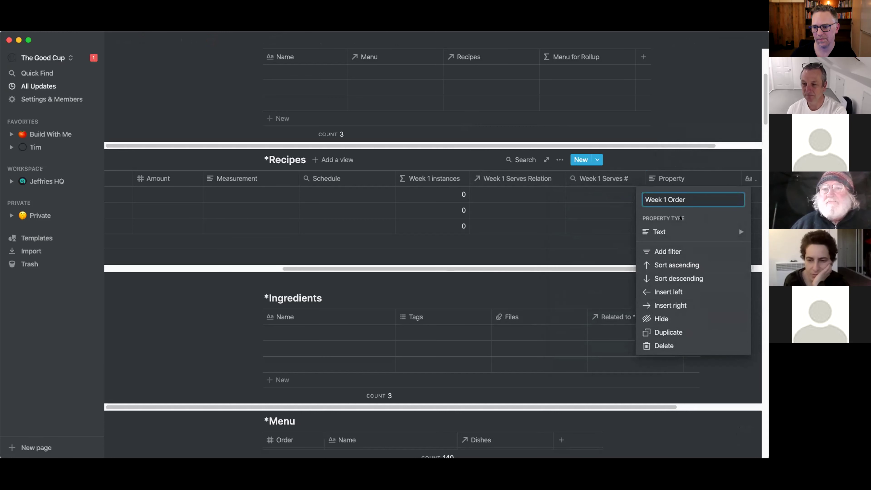
# Make Week 1 Order a Formula property with toNumber(prop("Week 1 Serves #")) * prop("Amount") * prop("Week 1 instances") and narrow its column to fit the name.
pyautogui.click(659, 231)
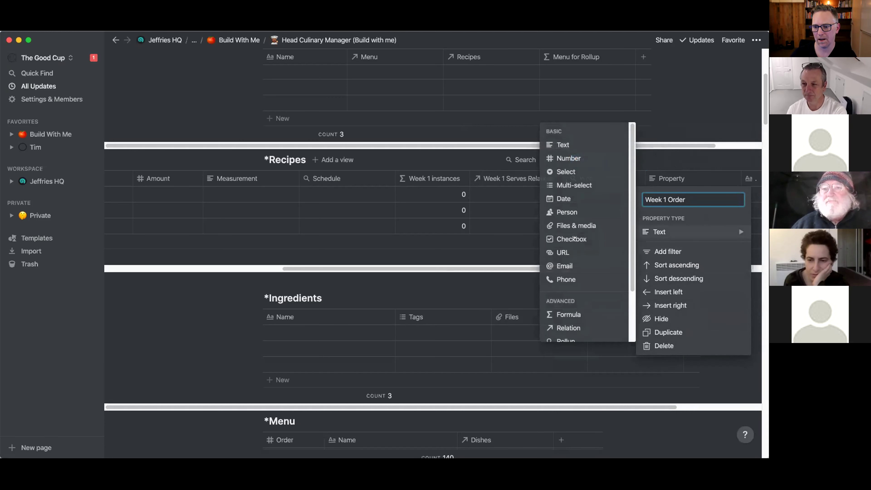
pyautogui.click(579, 313)
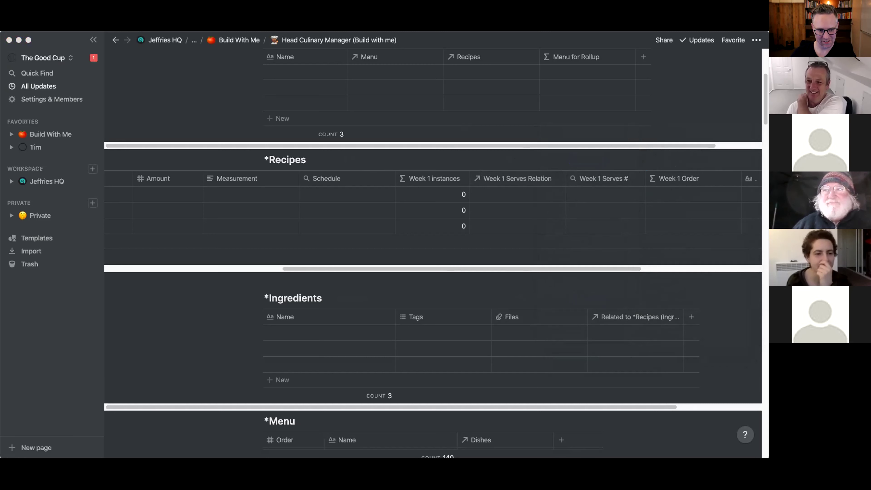
pyautogui.click(671, 194)
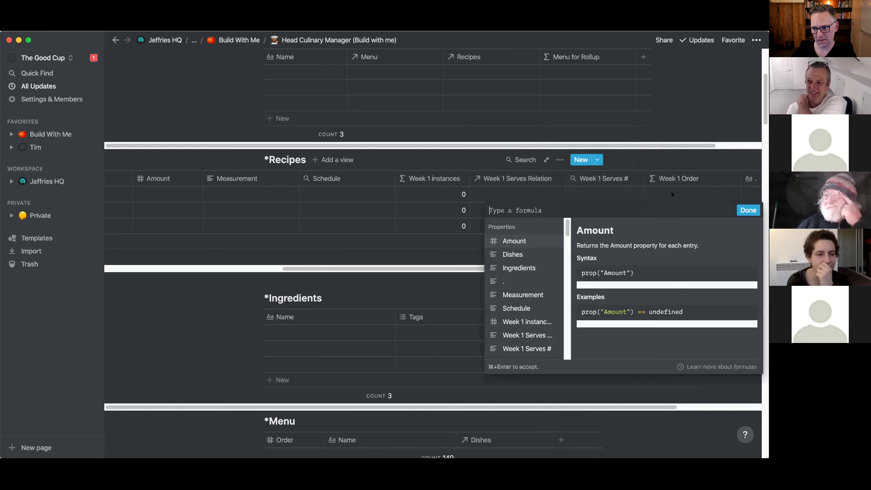
pyautogui.write('toNumber(prop("Week 1 Serves #")) * prop("Amount") * prop("Week 1 instances")')
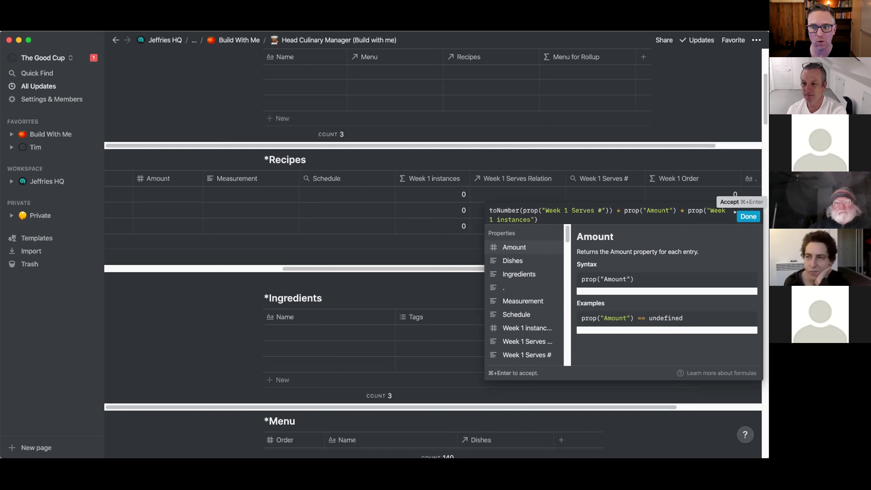
pyautogui.click(494, 205)
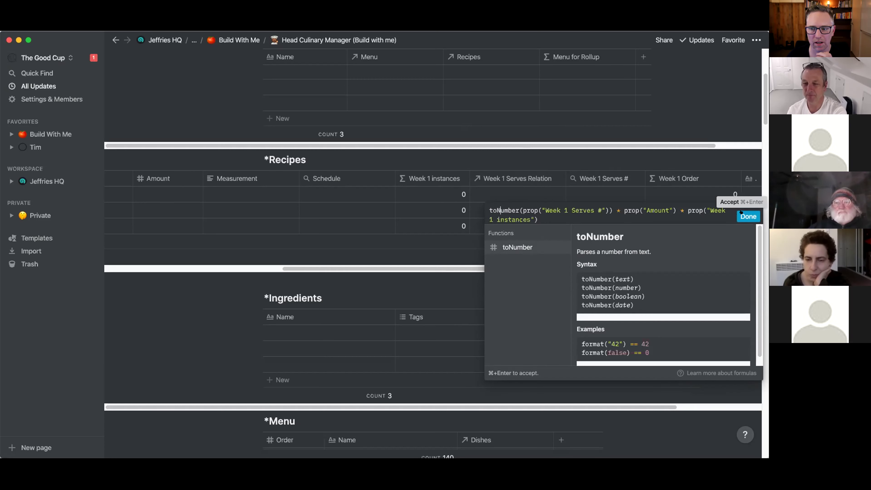
pyautogui.click(747, 216)
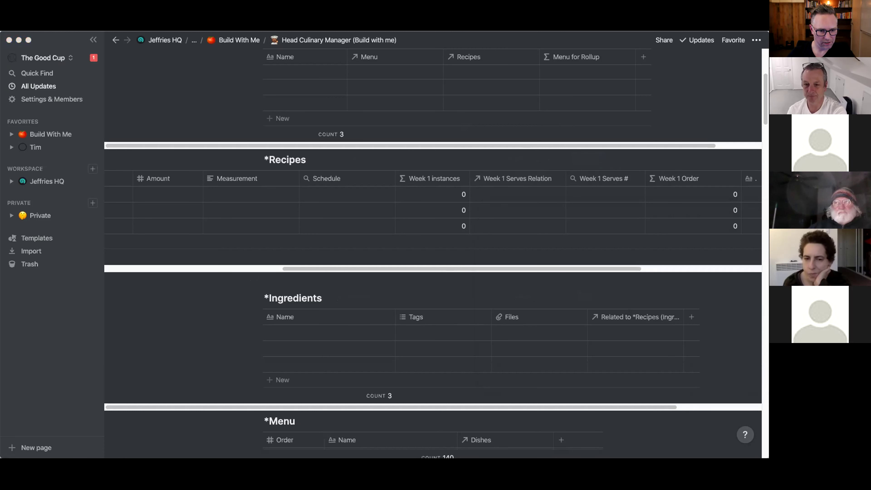
pyautogui.click(593, 264)
pyautogui.moveTo(593, 265); pyautogui.dragTo(678, 263)
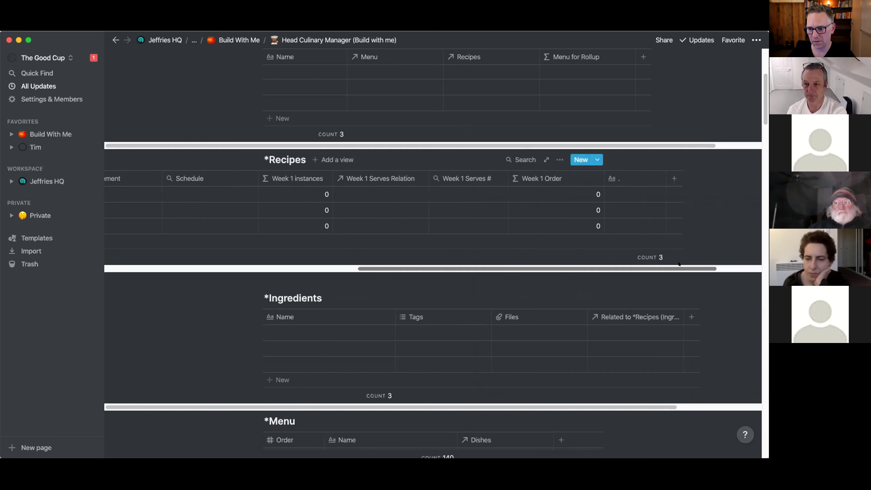
pyautogui.moveTo(604, 179); pyautogui.dragTo(558, 175)
# Duplicate the Week 1 instances property in the *Recipes table and name the copy Week 2 instances.
pyautogui.click(296, 179)
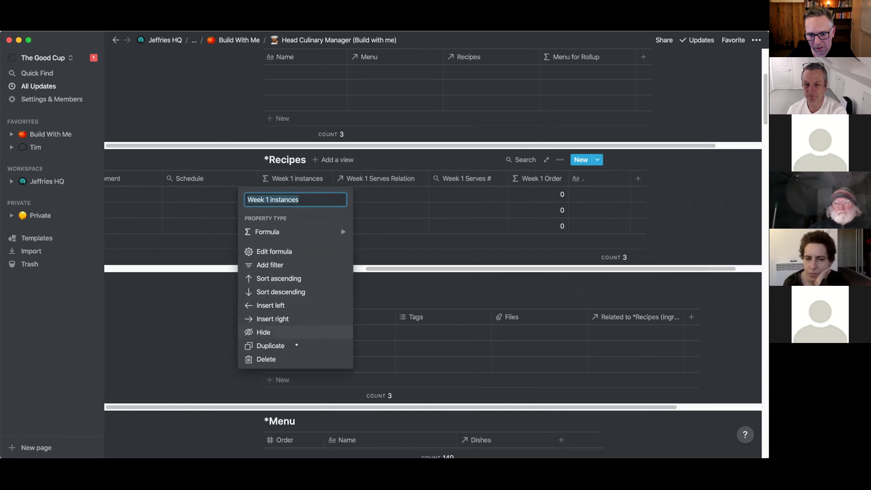
pyautogui.click(296, 345)
pyautogui.click(371, 179)
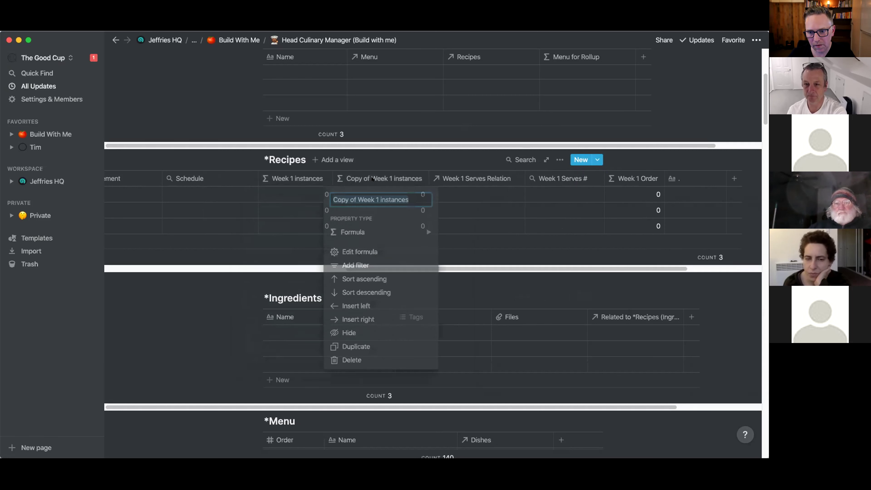
pyautogui.click(358, 200)
pyautogui.moveTo(357, 199); pyautogui.dragTo(332, 199)
pyautogui.press('BackSpace')
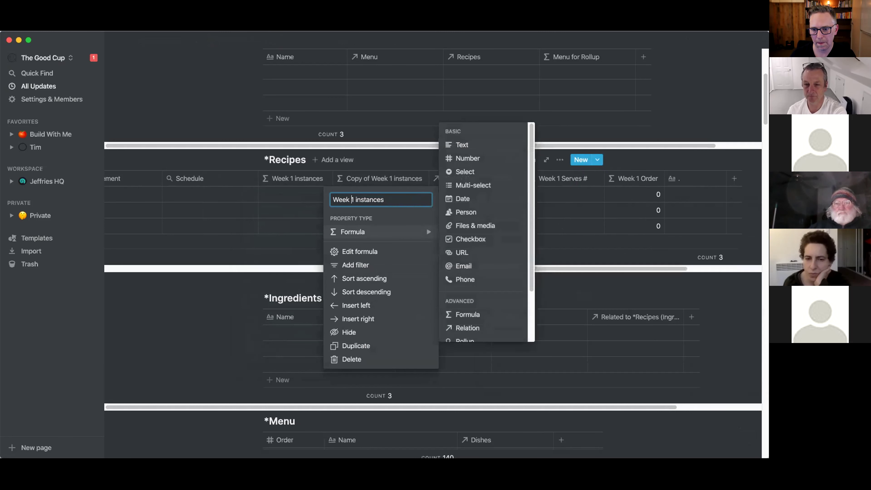
pyautogui.press('BackSpace')
pyautogui.write('2')
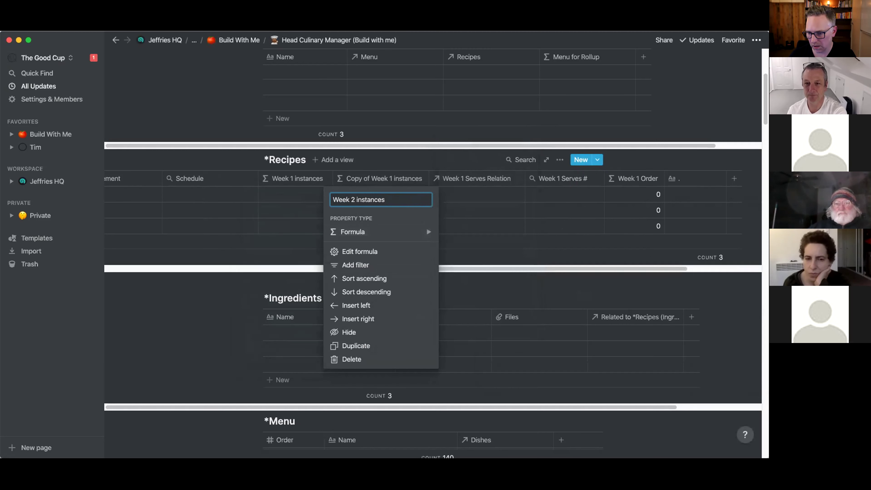
pyautogui.press('Return')
# Change the Week 2 instances formula to toNumber(length(replaceAll(prop("Schedule"), "[^2]", ""))) and move the column directly after Week 1 Order.
pyautogui.click(409, 210)
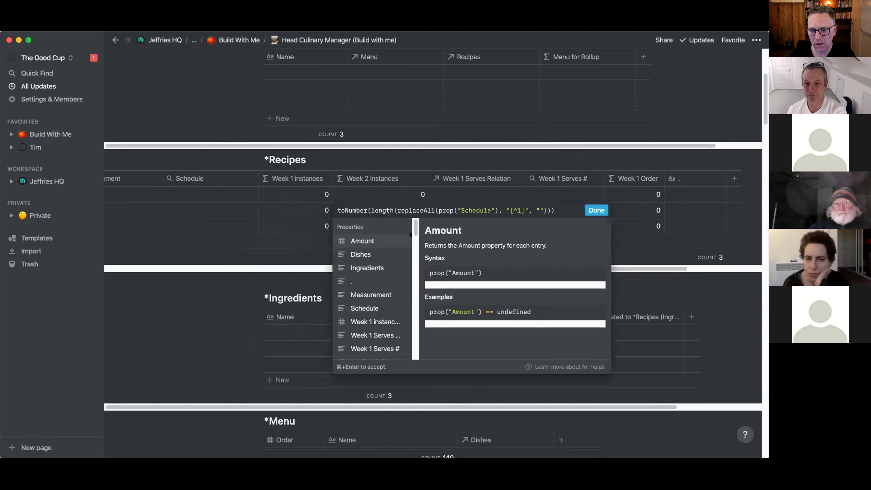
pyautogui.doubleClick(517, 210)
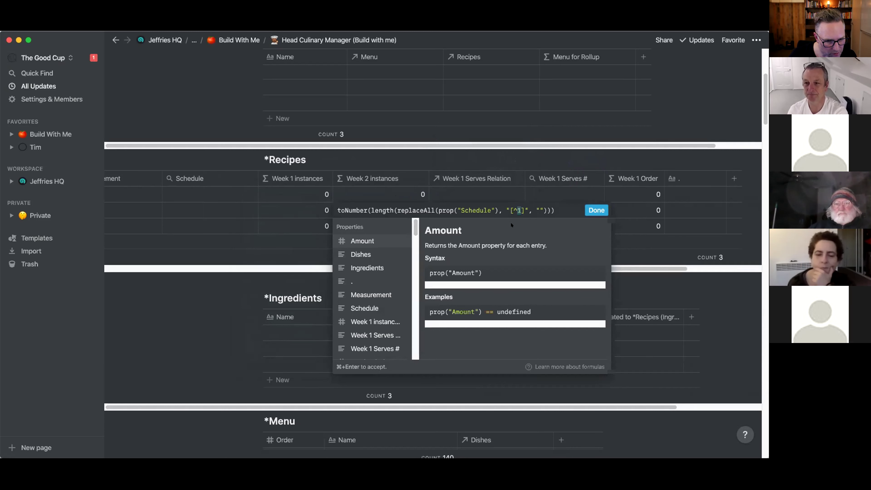
pyautogui.write('2')
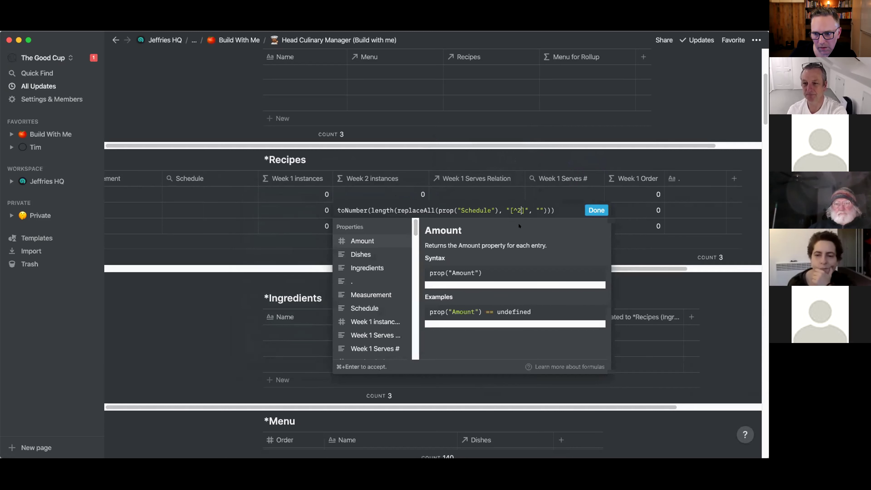
pyautogui.click(587, 210)
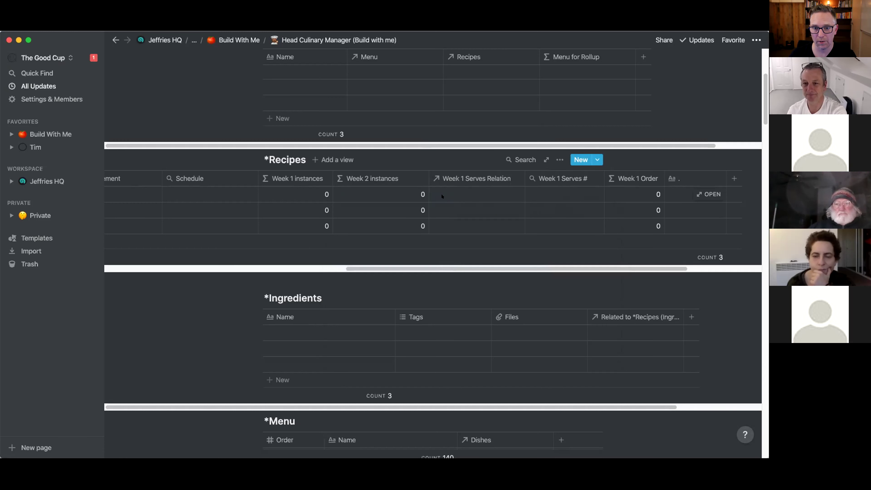
pyautogui.moveTo(371, 179); pyautogui.dragTo(618, 167)
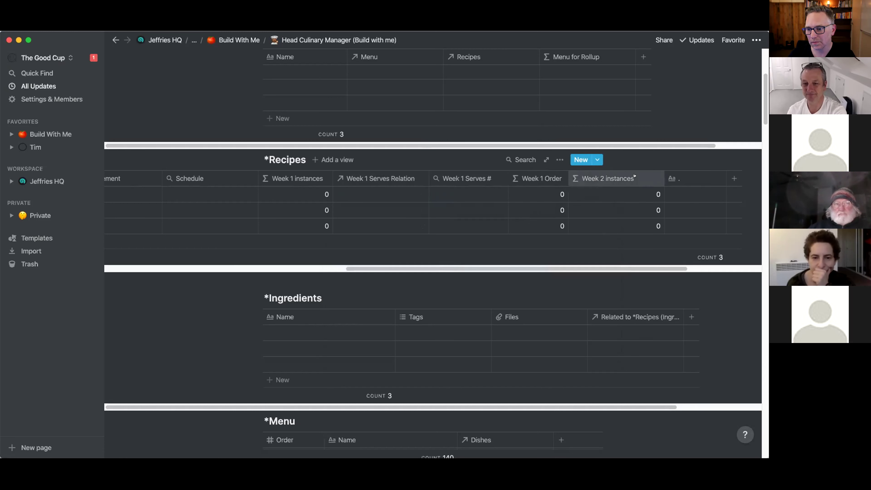
# Insert a property directly after Week 2 instances in the *Recipes table and name it Week 2 Serves Relation.
pyautogui.click(610, 178)
pyautogui.click(605, 314)
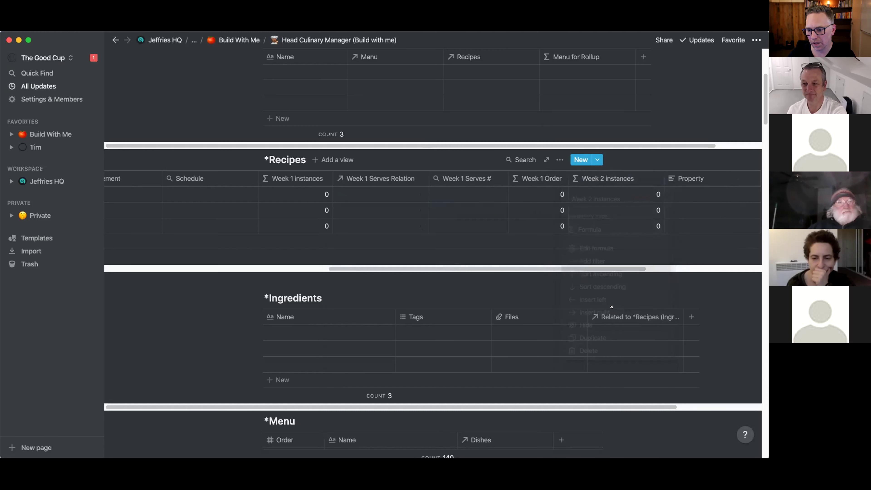
pyautogui.write('Week 2 Serves Re')
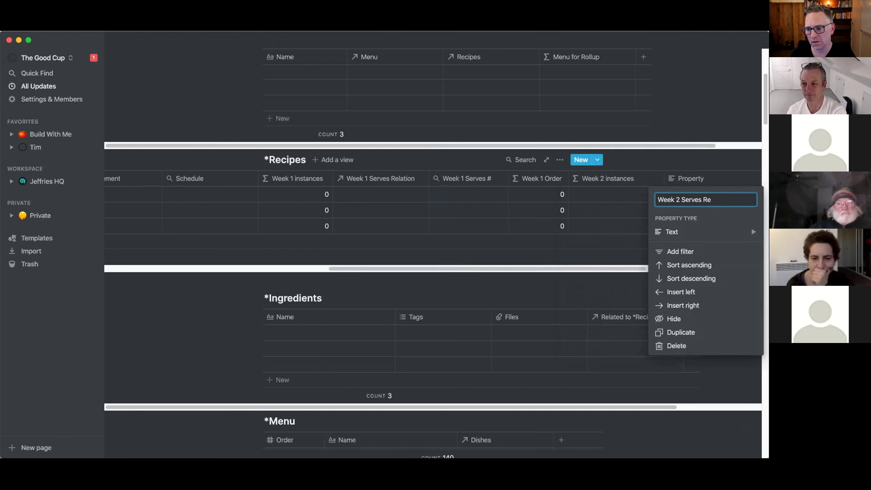
pyautogui.write('lation')
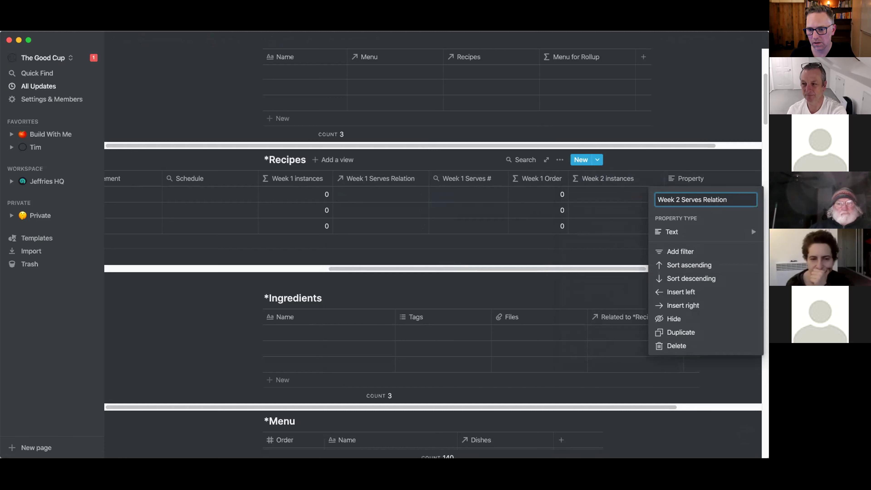
# Make Week 2 Serves Relation a Relation property linked to the *Serves database of Head Culinary Manager (Build with me).
pyautogui.moveTo(671, 233)
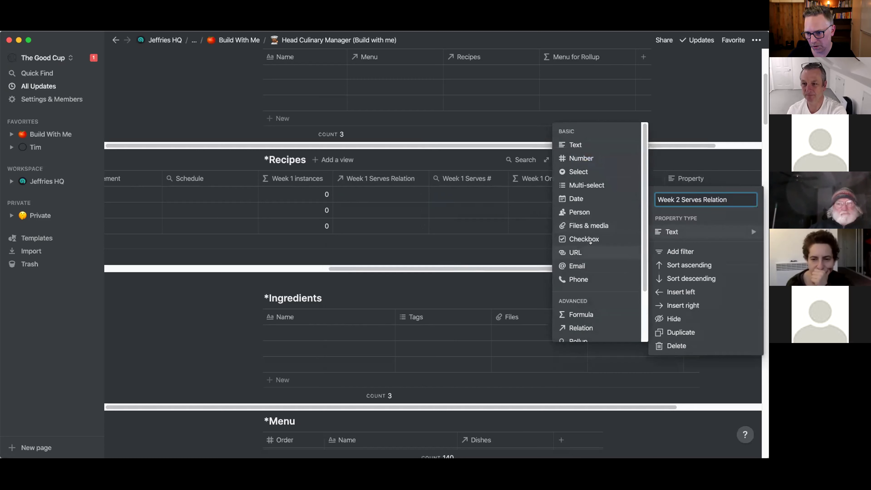
pyautogui.click(603, 314)
pyautogui.click(739, 182)
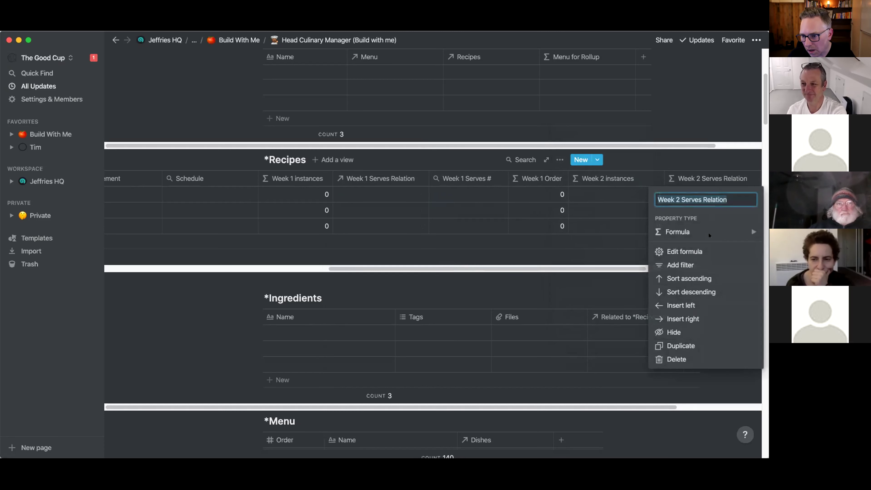
pyautogui.moveTo(709, 229)
pyautogui.click(593, 328)
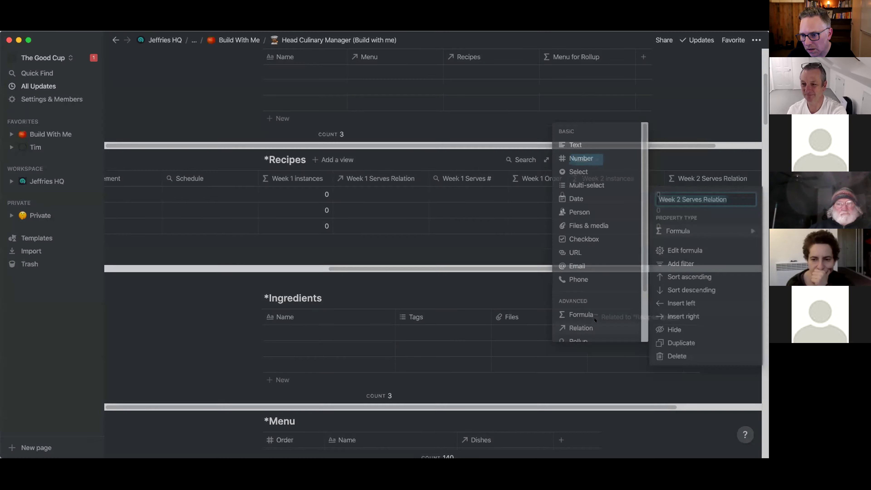
pyautogui.click(426, 242)
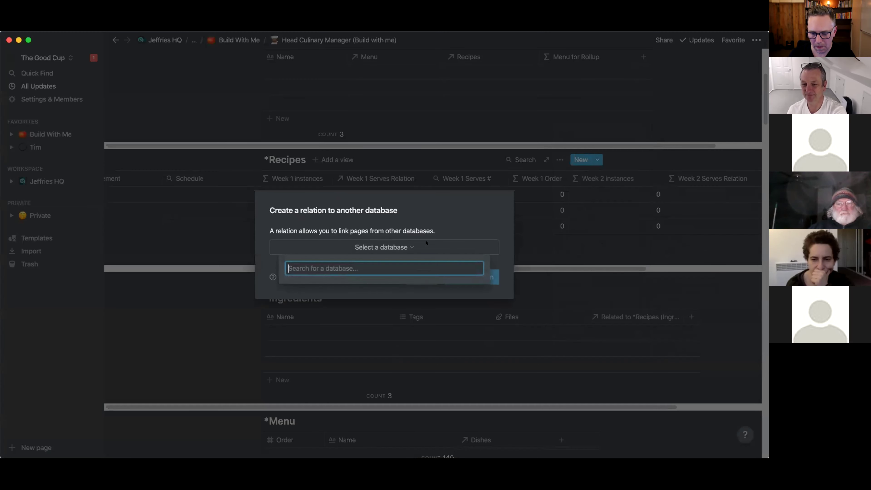
pyautogui.write('*Serve')
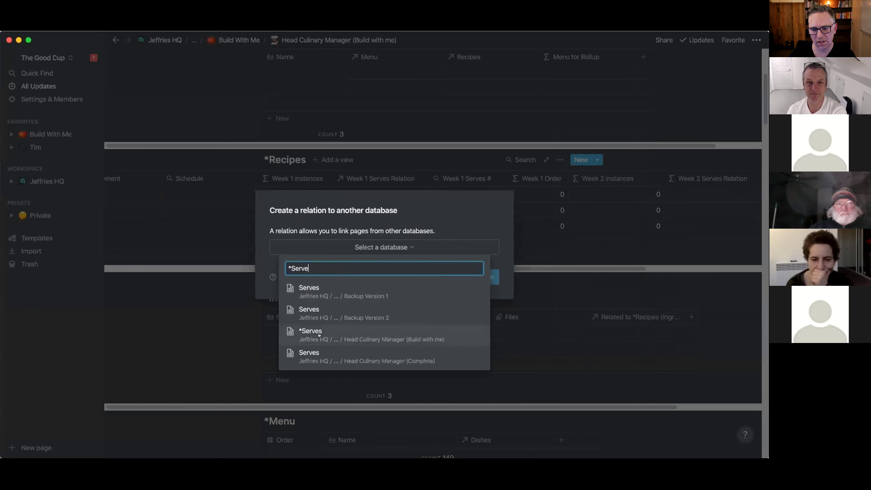
pyautogui.click(319, 335)
pyautogui.click(492, 282)
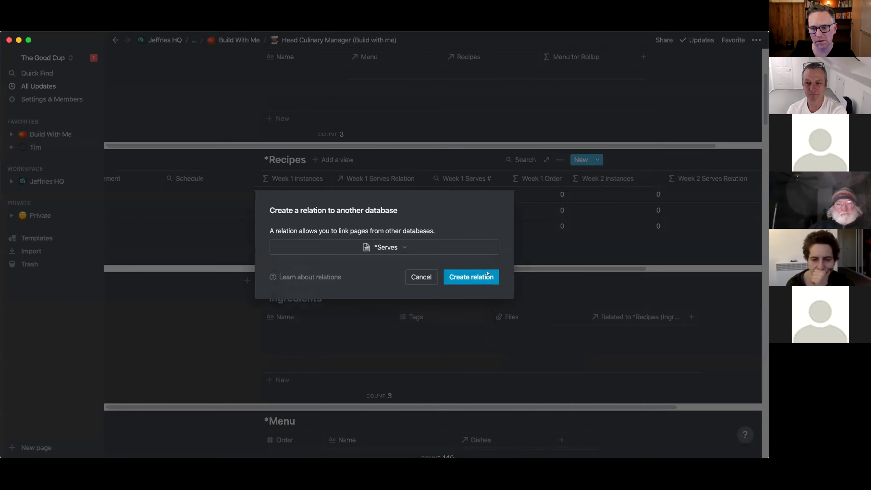
# Insert a property directly after Week 2 Serves Relation in the *Recipes table and name it Week 2 Serves #.
pyautogui.hscroll(5, 509, 264)
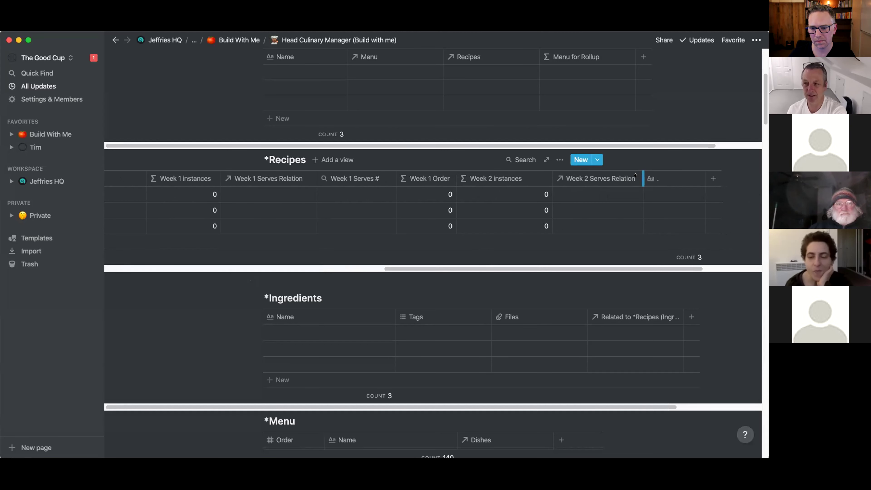
pyautogui.click(623, 175)
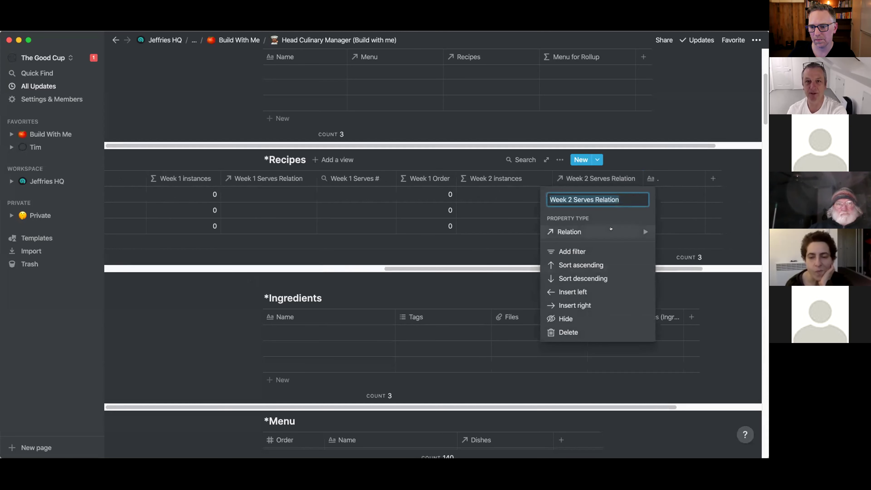
pyautogui.click(574, 305)
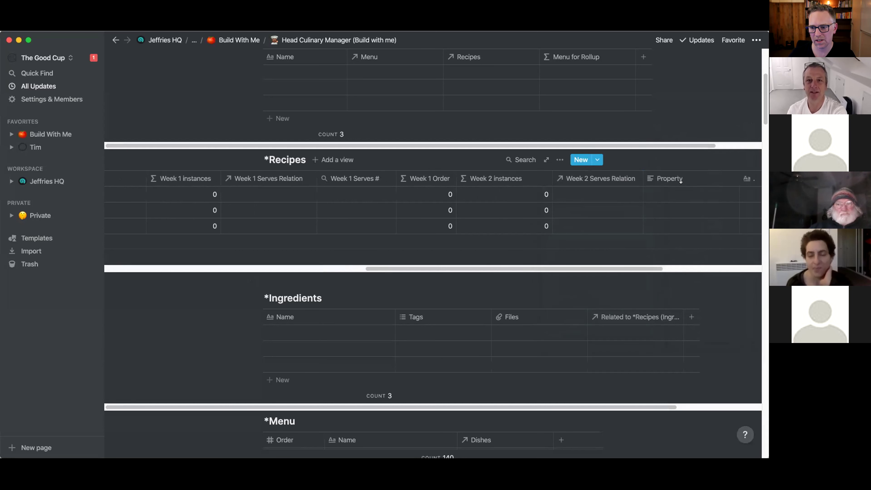
pyautogui.click(677, 178)
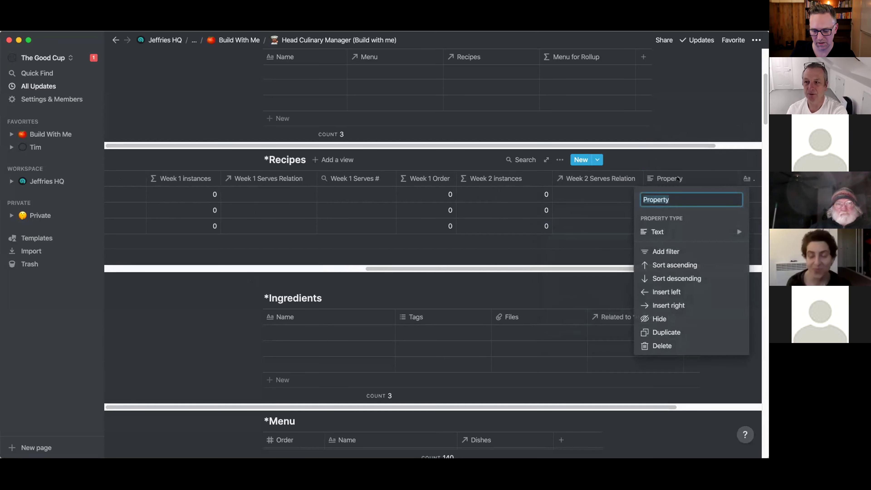
pyautogui.write('Week 2 Serves')
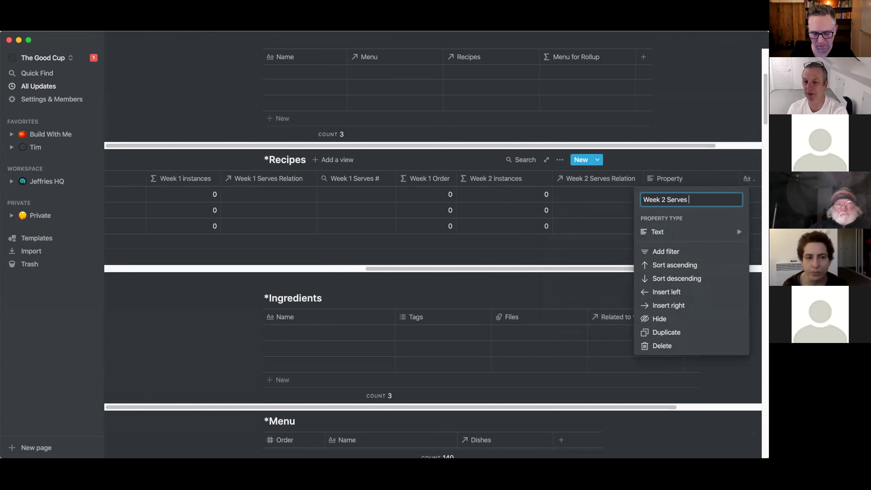
pyautogui.write(' #')
pyautogui.press('Return')
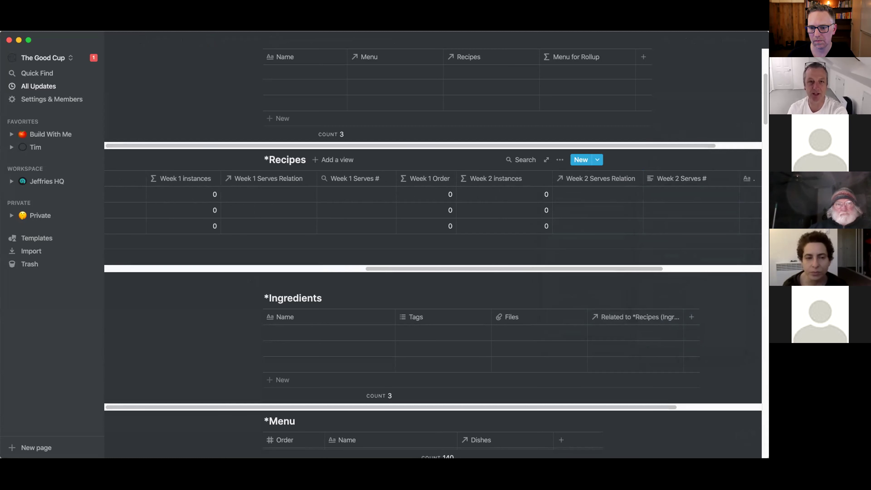
pyautogui.click(682, 178)
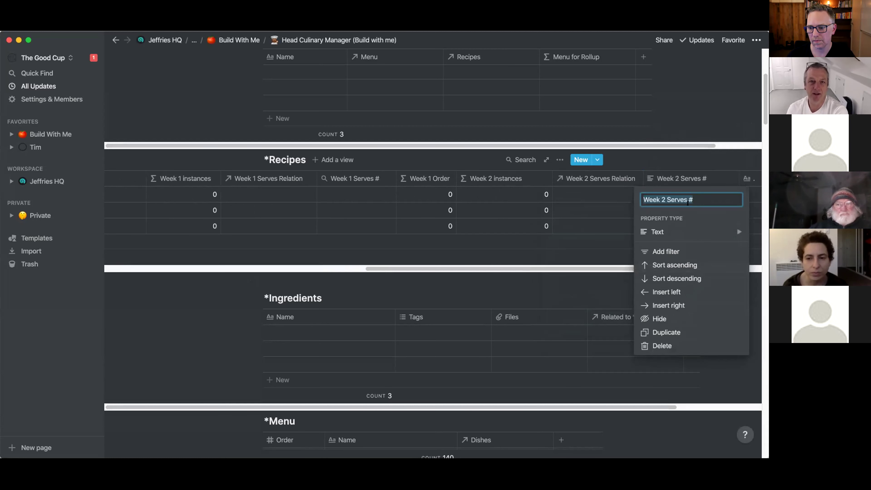
pyautogui.moveTo(695, 234)
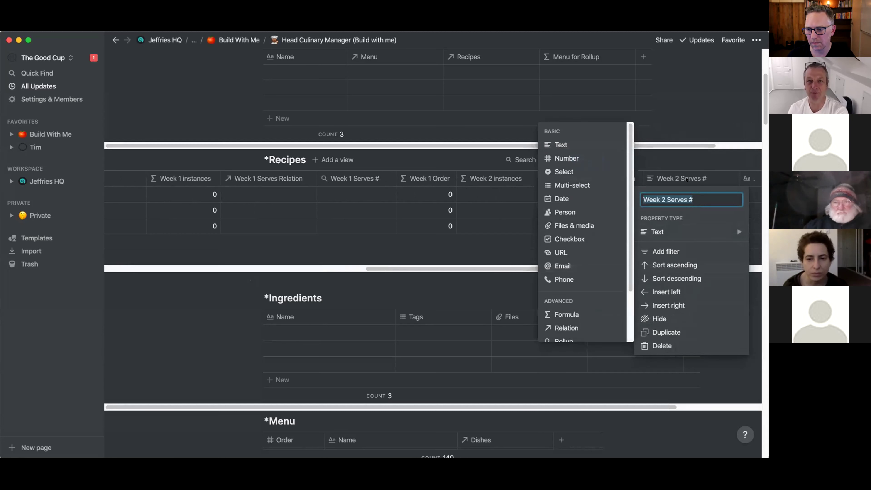
pyautogui.press('Escape')
pyautogui.press('Escape')
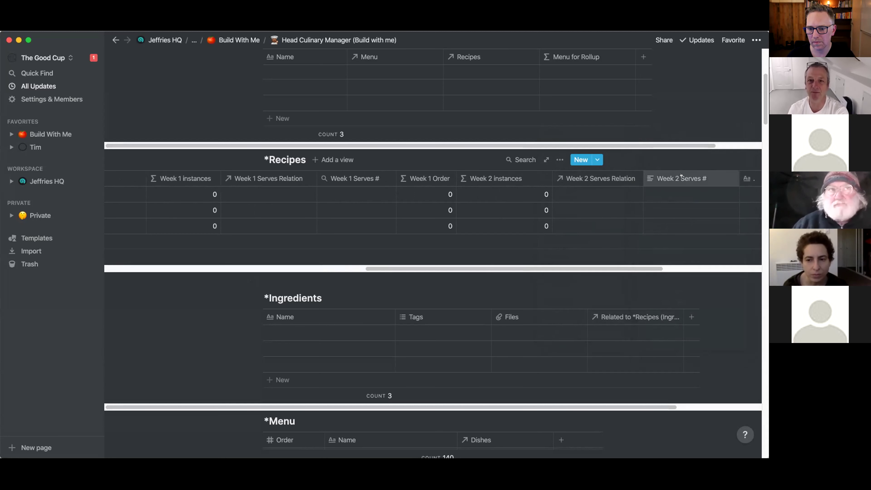
# Turn Week 2 Serves # into a Rollup that shows the Serves property through Week 2 Serves Relation.
pyautogui.click(681, 177)
pyautogui.moveTo(736, 230)
pyautogui.scroll(-2, 588, 311)
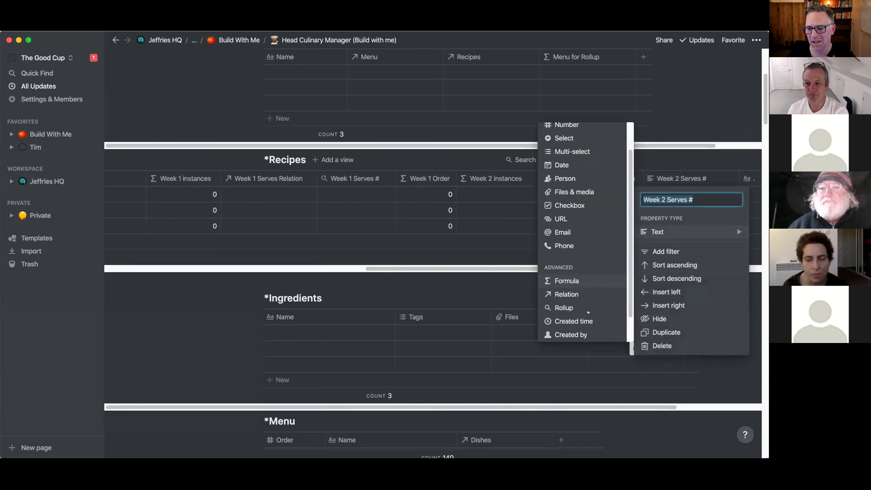
pyautogui.click(579, 306)
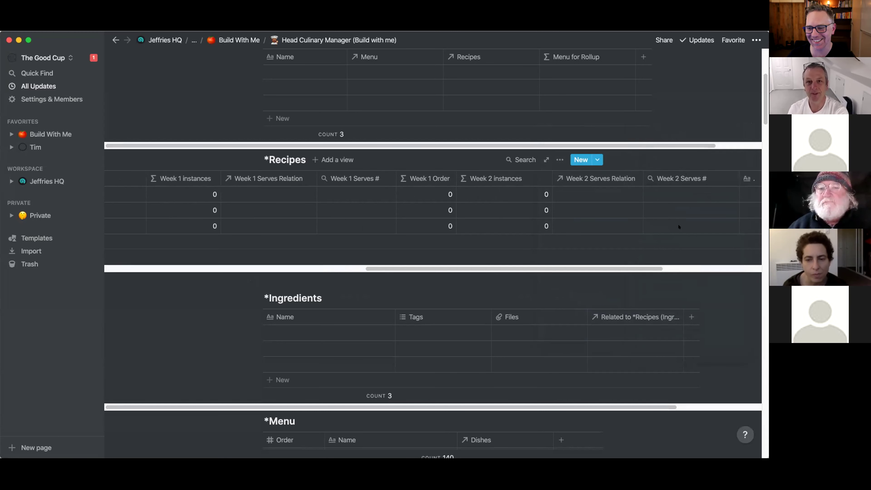
pyautogui.click(670, 195)
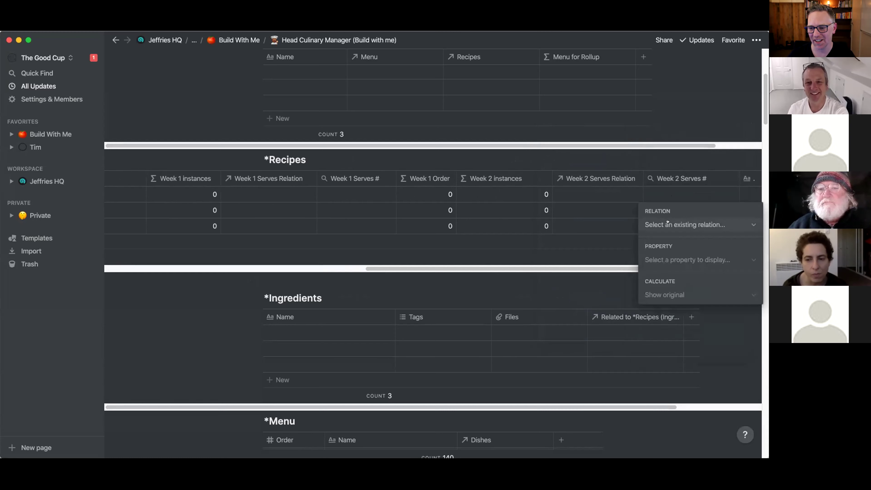
pyautogui.click(672, 224)
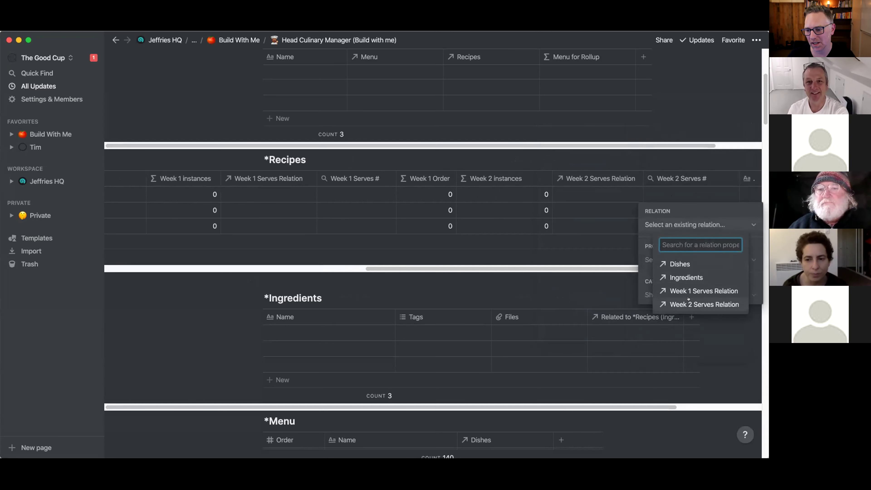
pyautogui.click(689, 304)
pyautogui.click(685, 260)
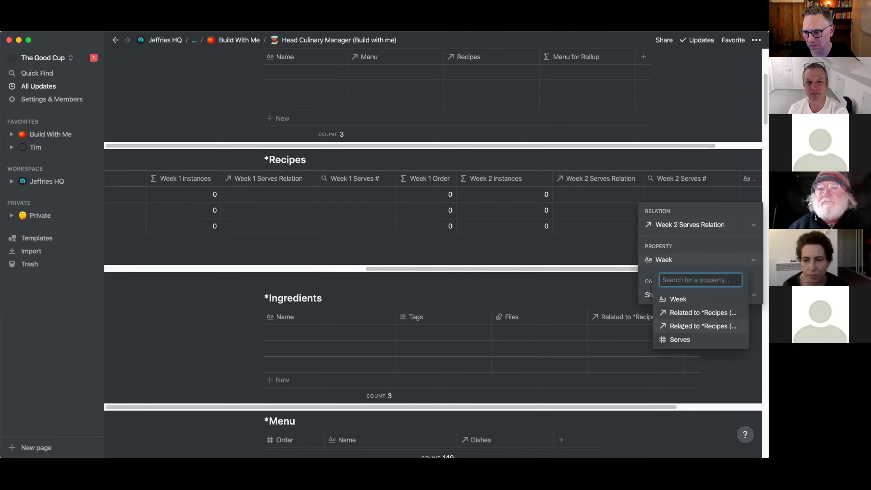
pyautogui.click(678, 339)
pyautogui.click(663, 158)
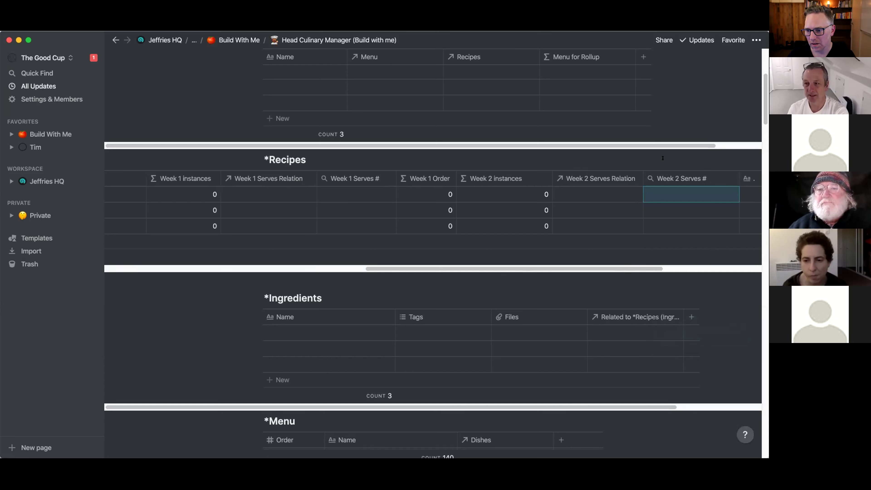
# Duplicate the Week 1 Order formula property in the *Recipes table and place the copy directly after Week 2 Serves #.
pyautogui.hscroll(5, 665, 259)
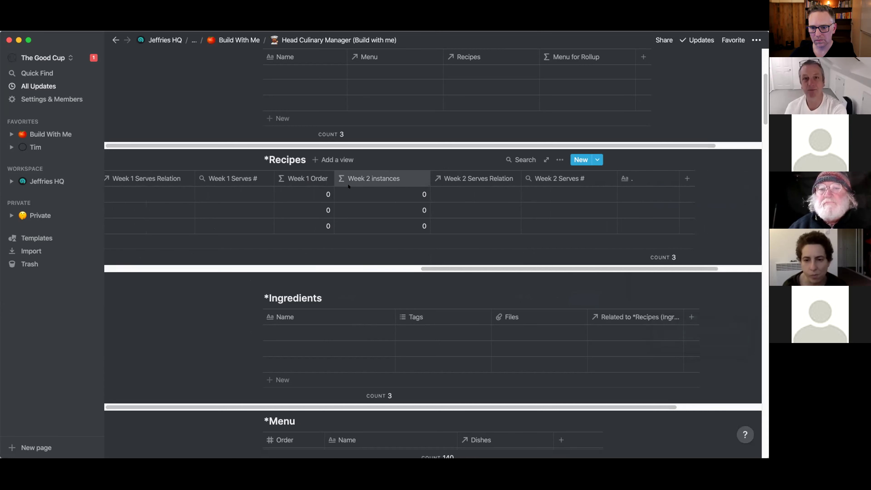
pyautogui.click(305, 178)
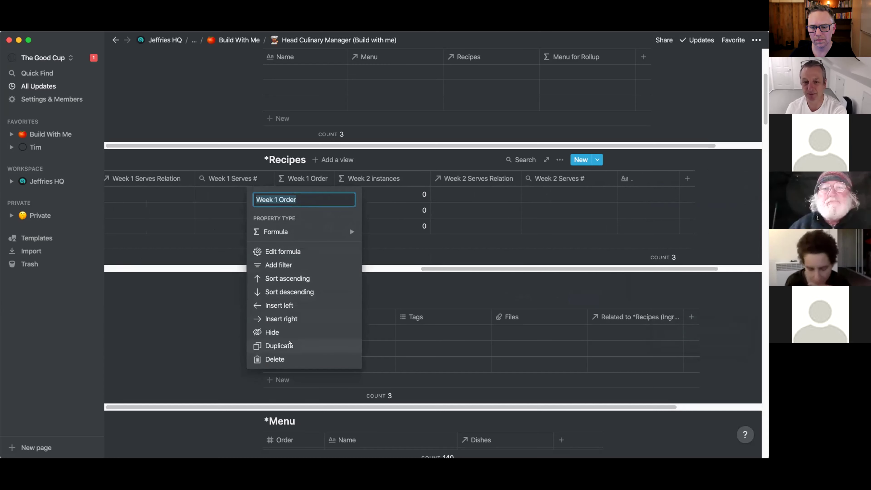
pyautogui.click(290, 343)
pyautogui.moveTo(380, 178); pyautogui.dragTo(673, 175)
# Rename the copied Week 1 Order property as Week 2 Order.
pyautogui.click(631, 183)
pyautogui.click(639, 198)
pyautogui.moveTo(642, 199); pyautogui.dragTo(616, 200)
pyautogui.press('BackSpace')
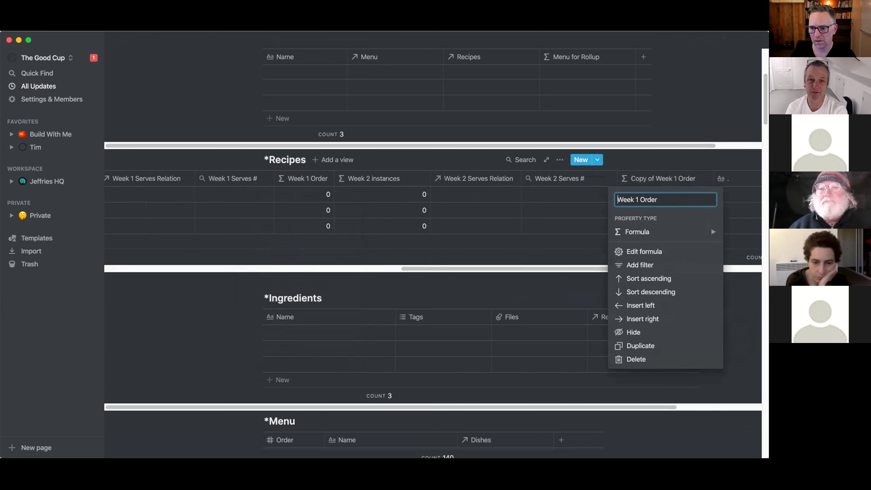
pyautogui.press('BackSpace')
pyautogui.write('2')
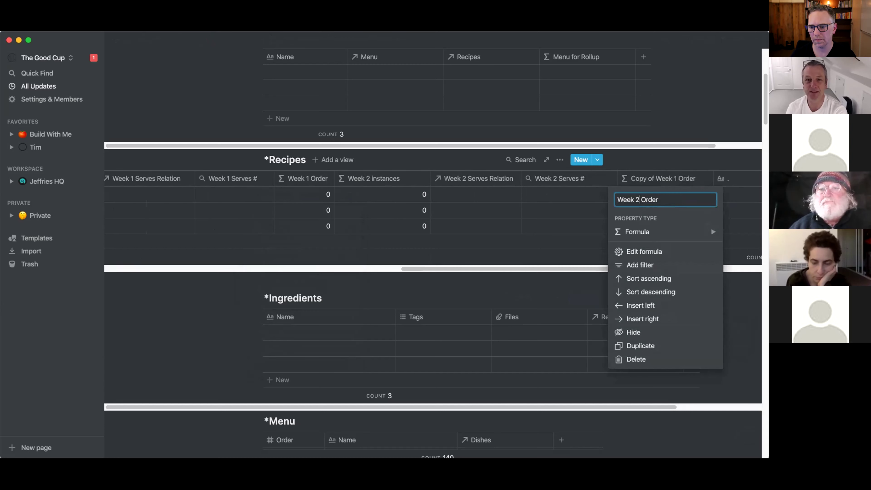
pyautogui.press('Return')
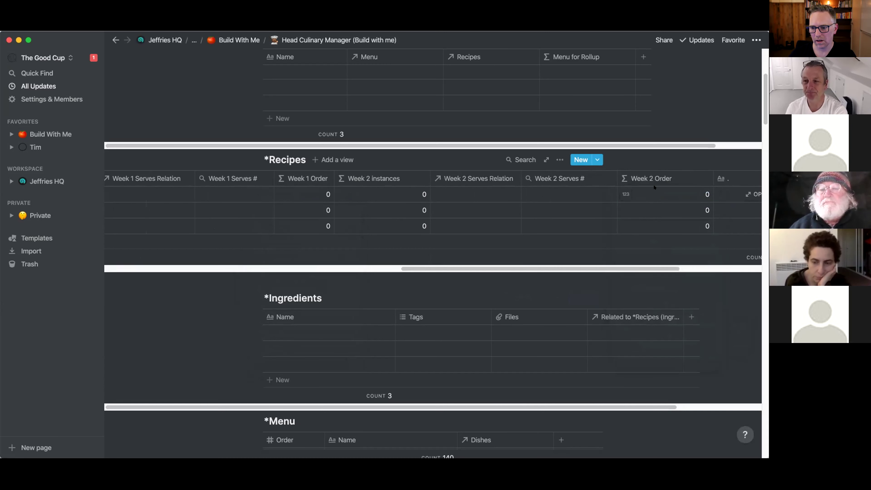
# Point the Week 2 Order formula at Week 2 Serves # and Week 2 instances, and narrow its column slightly.
pyautogui.click(651, 210)
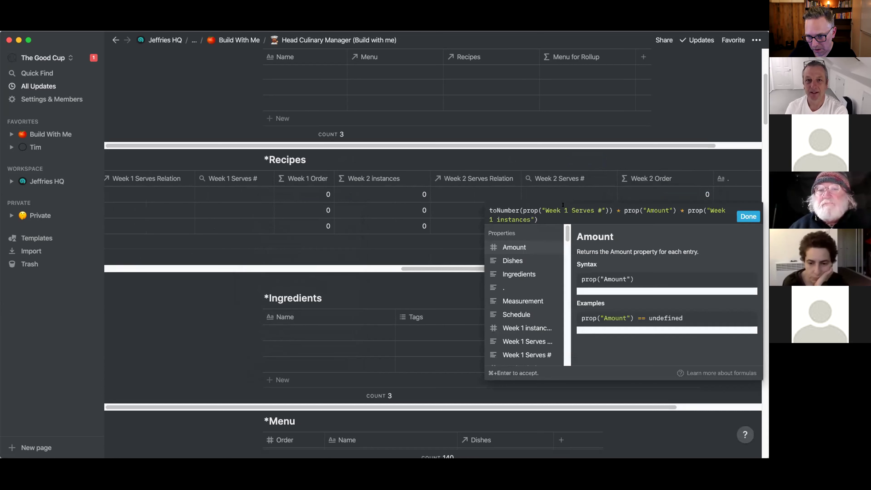
pyautogui.write('2')
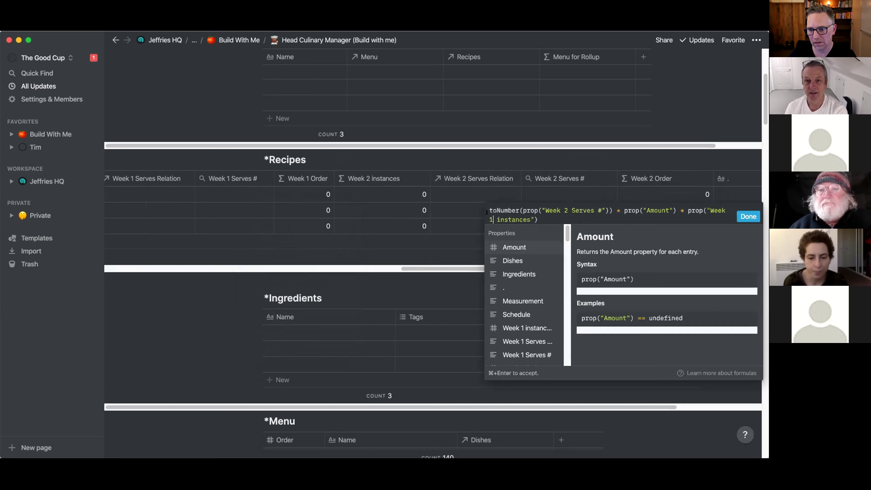
pyautogui.click(742, 216)
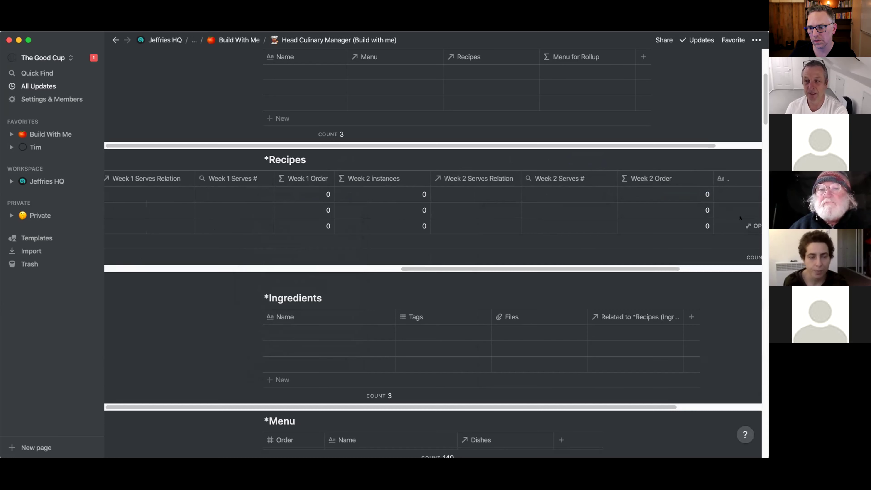
pyautogui.moveTo(713, 177); pyautogui.dragTo(688, 180)
pyautogui.click(661, 193)
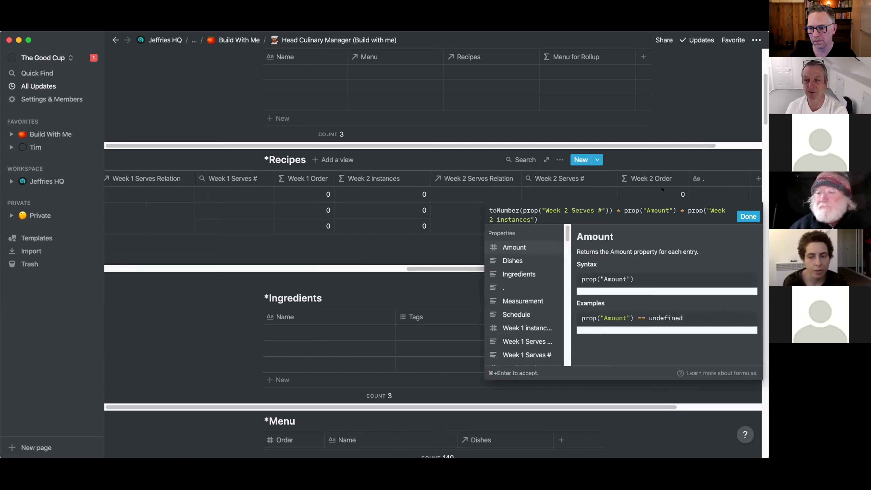
pyautogui.click(581, 158)
pyautogui.hscroll(3, 514, 261)
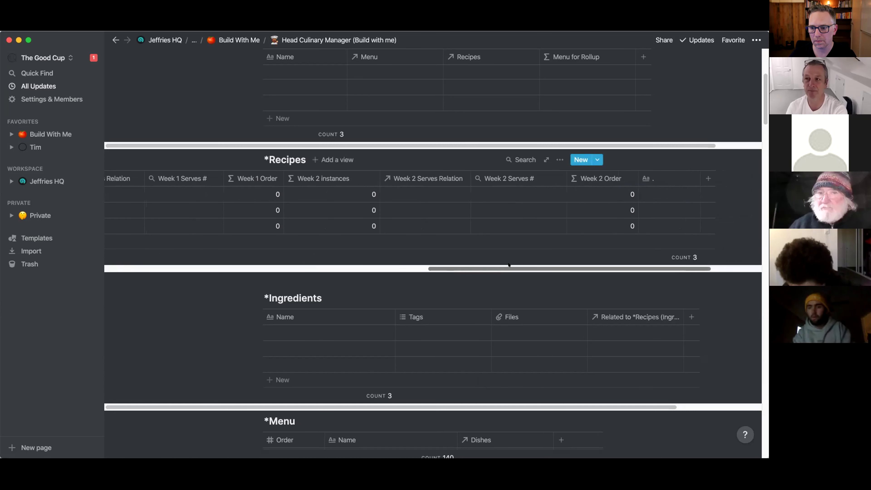
pyautogui.click(583, 178)
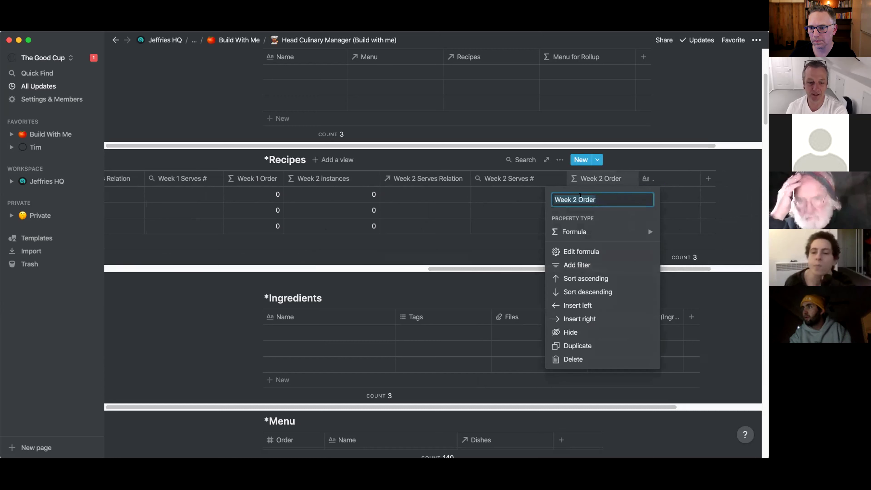
pyautogui.press('Escape')
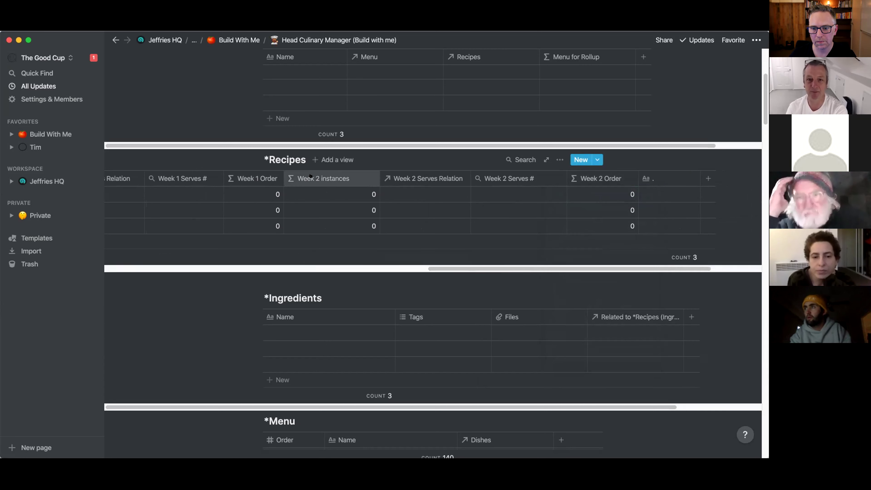
pyautogui.click(332, 174)
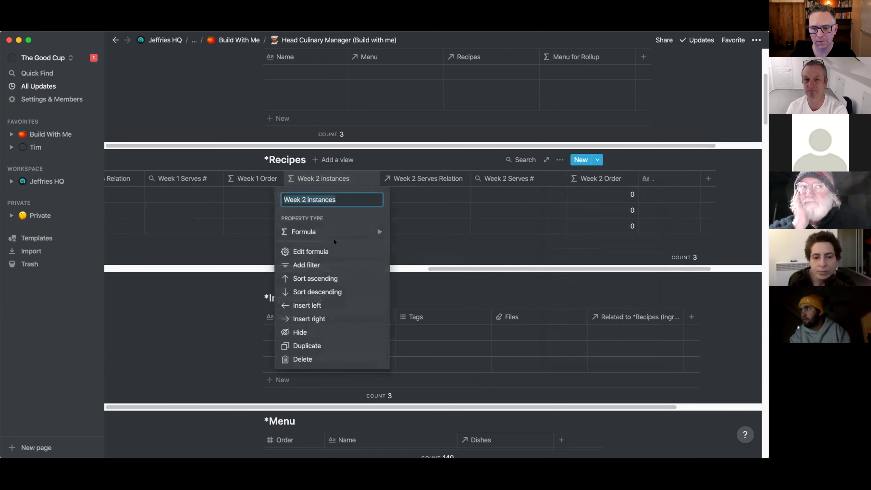
pyautogui.click(324, 318)
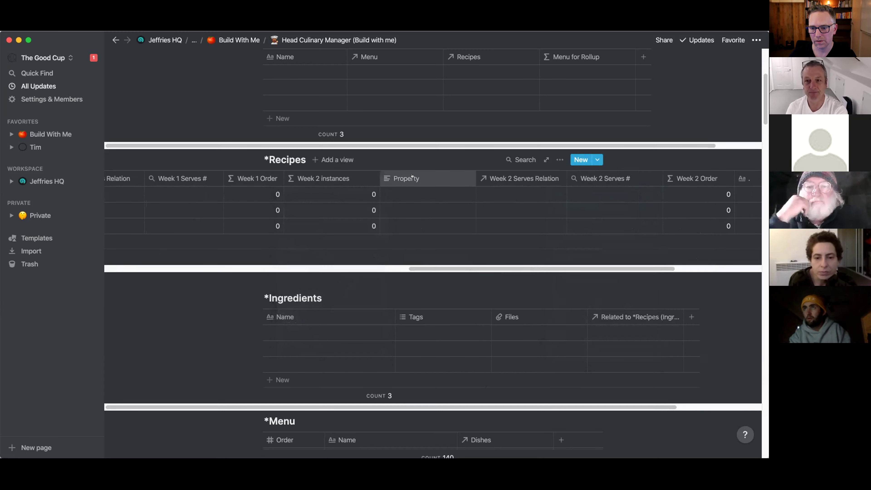
pyautogui.click(411, 176)
pyautogui.click(390, 344)
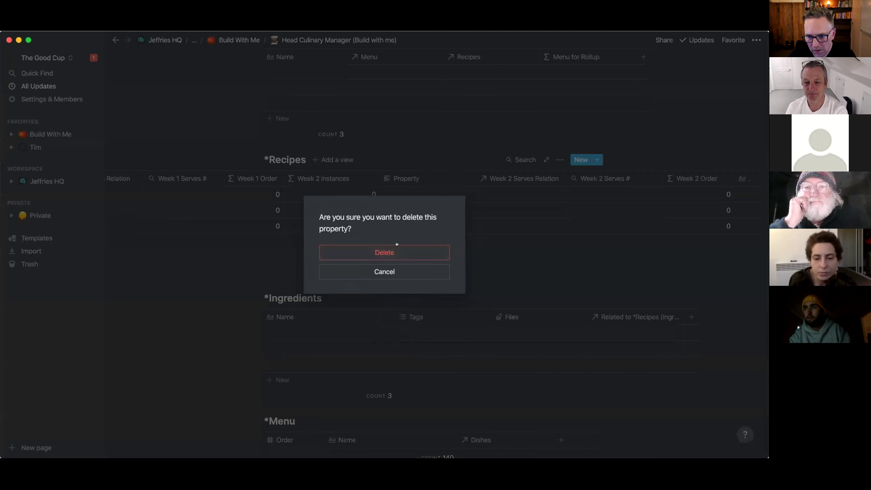
pyautogui.click(397, 245)
# Duplicate the Week 2 instances property in the *Recipes table and place the copy directly after Week 2 Order.
pyautogui.click(329, 179)
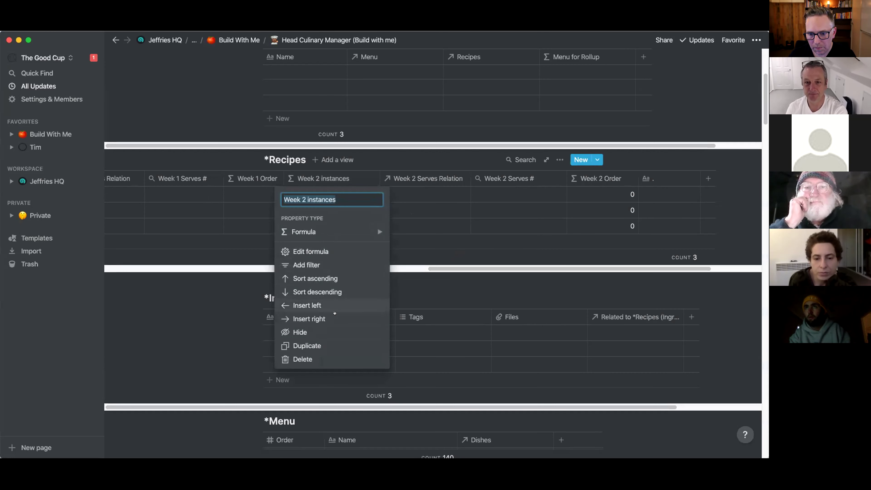
pyautogui.click(328, 343)
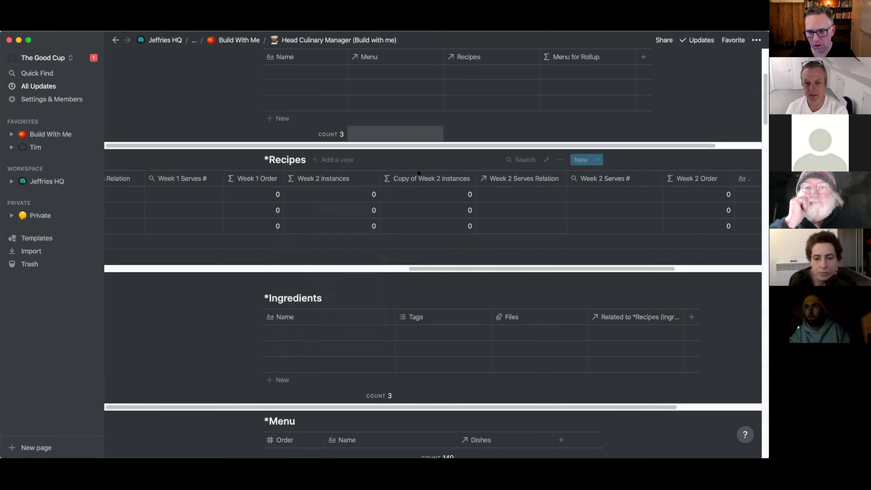
pyautogui.moveTo(580, 175); pyautogui.dragTo(673, 181)
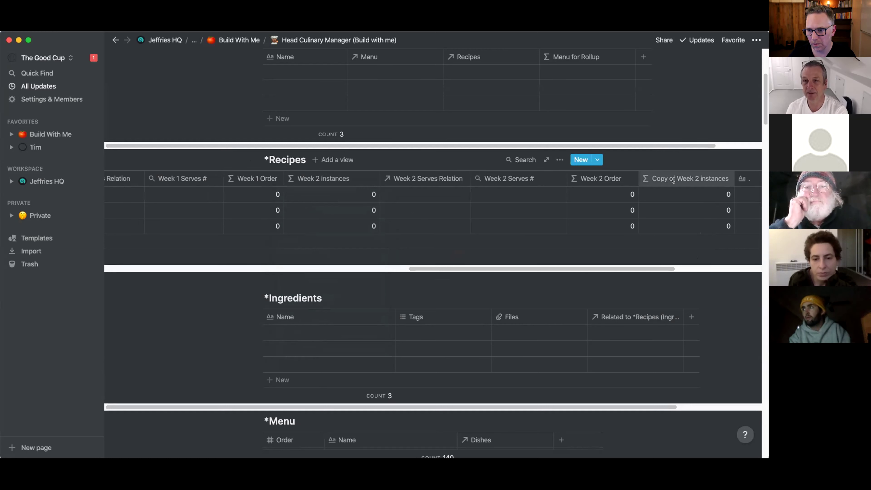
# Rename the copied instances property as Week 3 instances and adapt its Schedule formula to week 3.
pyautogui.click(664, 176)
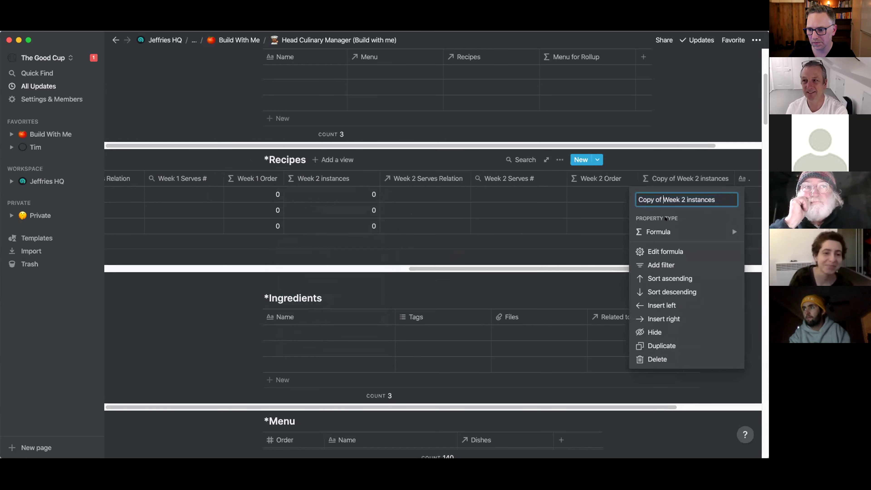
pyautogui.press('BackSpace')
pyautogui.press('Right')
pyautogui.press('Right')
pyautogui.press('Right')
pyautogui.press('Right')
pyautogui.press('Right')
pyautogui.press('BackSpace')
pyautogui.write('3')
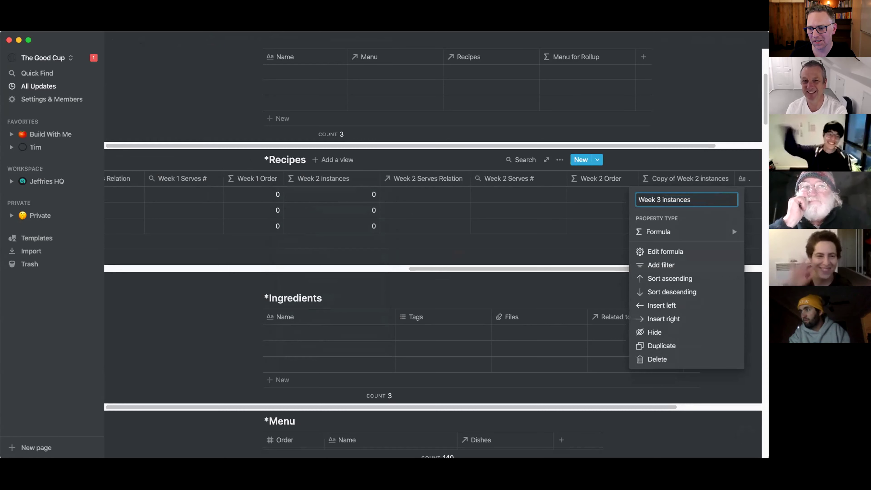
pyautogui.press('Return')
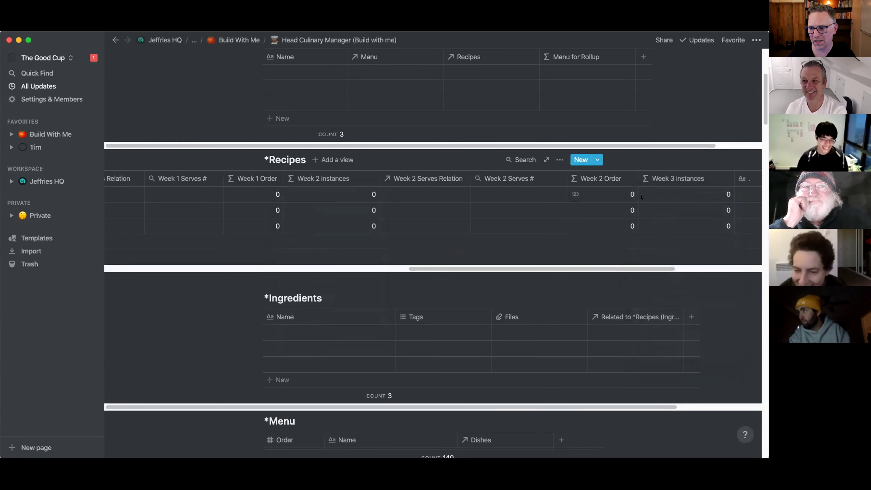
pyautogui.click(681, 209)
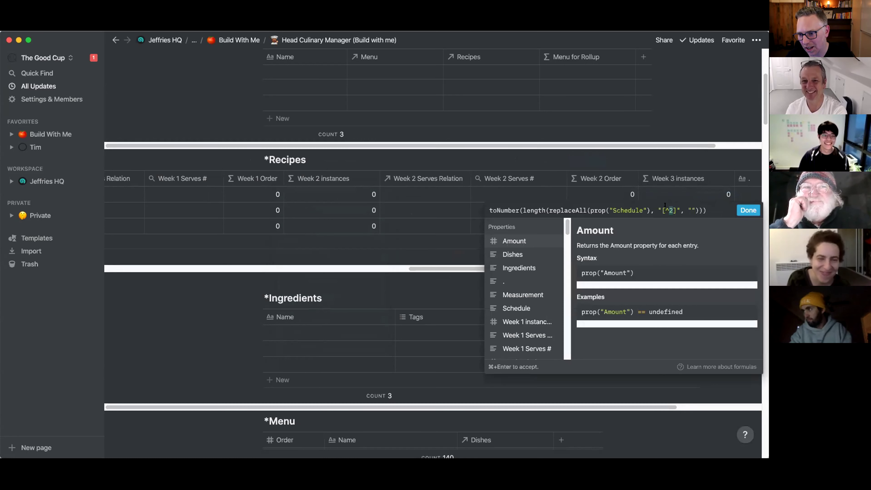
pyautogui.click(748, 210)
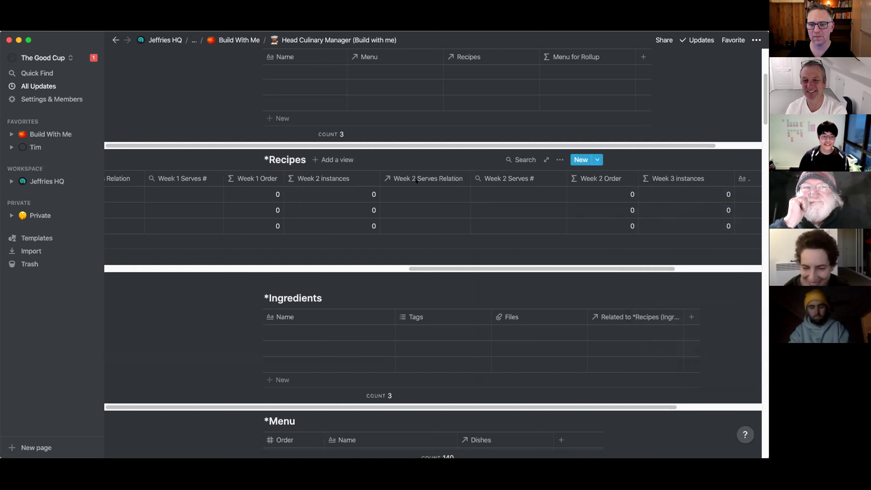
# Insert a property directly after Week 3 instances in the *Recipes table and name it Week 3 Serves Relation.
pyautogui.click(688, 176)
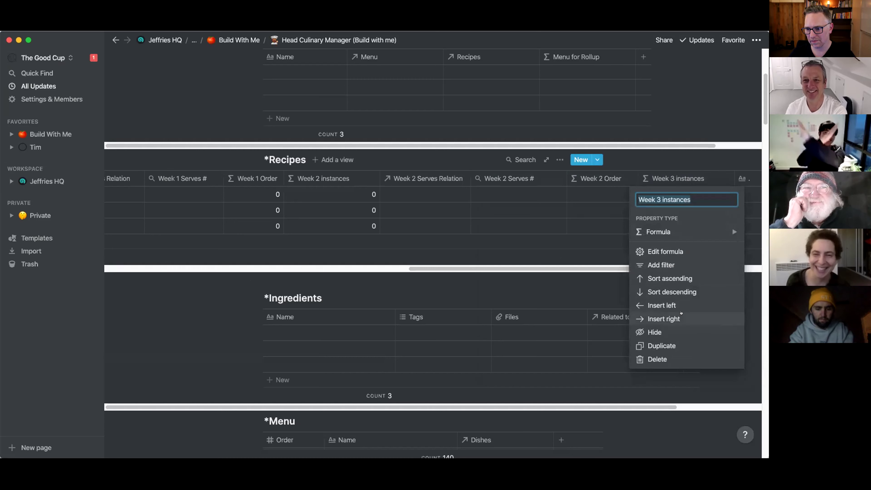
pyautogui.click(663, 318)
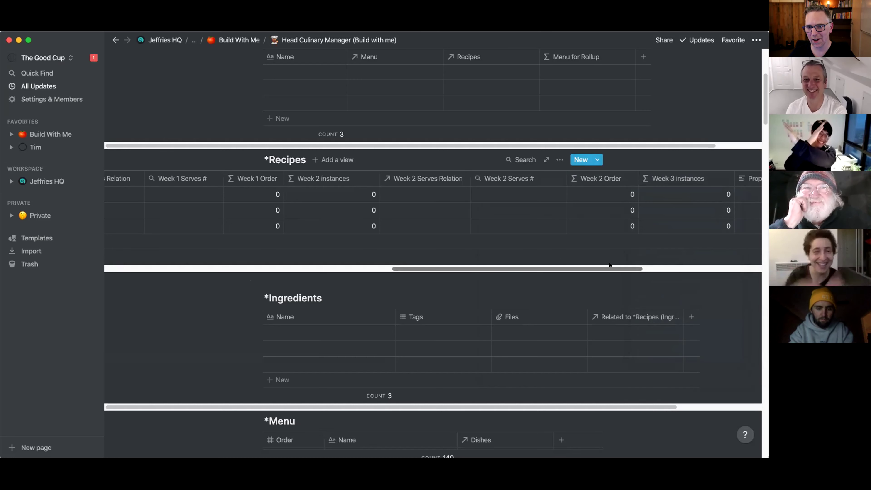
pyautogui.hscroll(6, 584, 196)
pyautogui.click(570, 182)
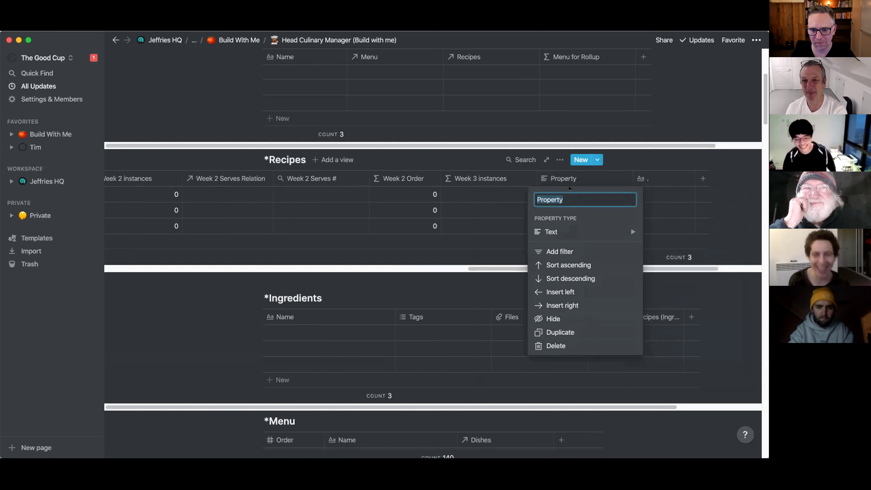
pyautogui.write('Week 3 Serves Relation')
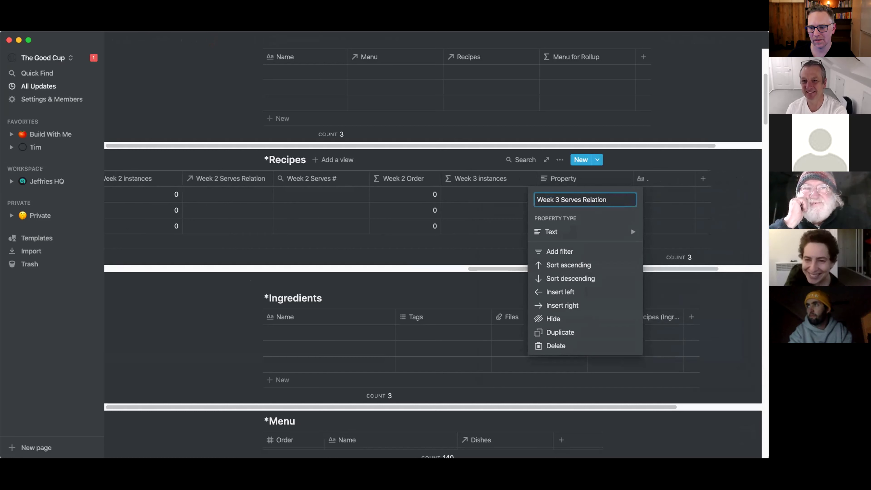
# Make Week 3 Serves Relation a Relation property linked to the *Serves database of Head Culinary Manager (Build with me).
pyautogui.click(566, 232)
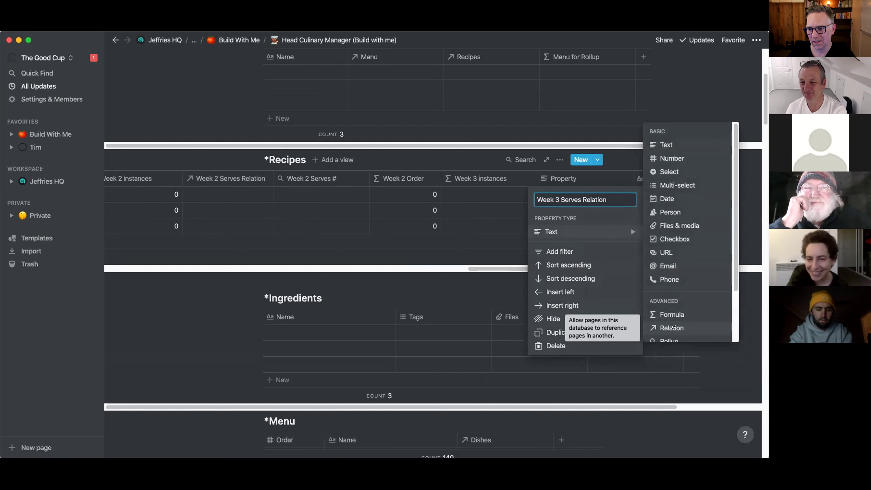
pyautogui.click(672, 328)
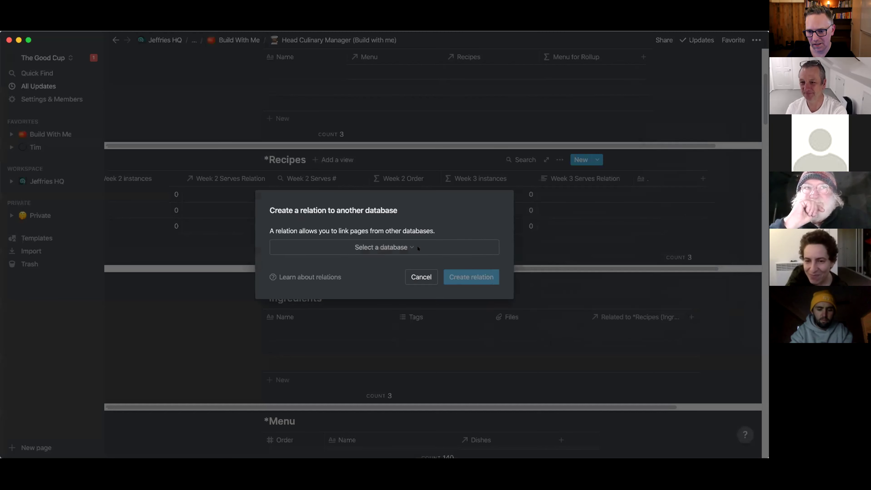
pyautogui.click(409, 244)
pyautogui.write('*Serve')
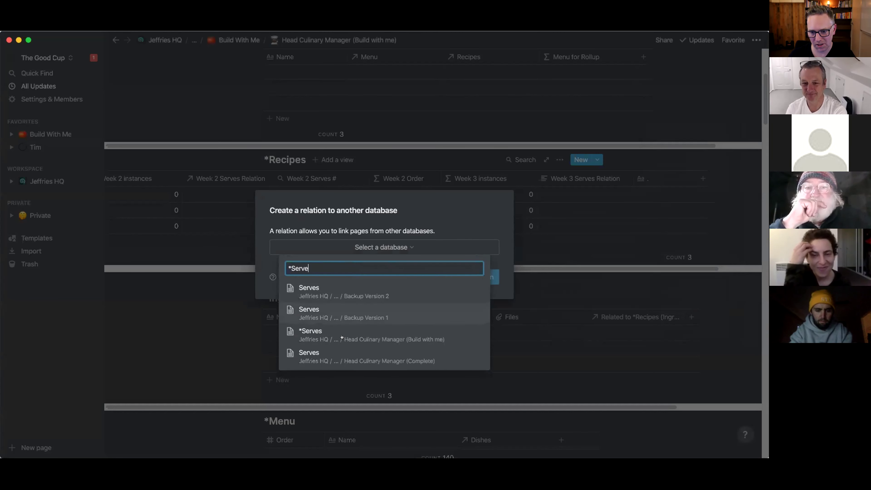
pyautogui.click(334, 335)
pyautogui.click(471, 277)
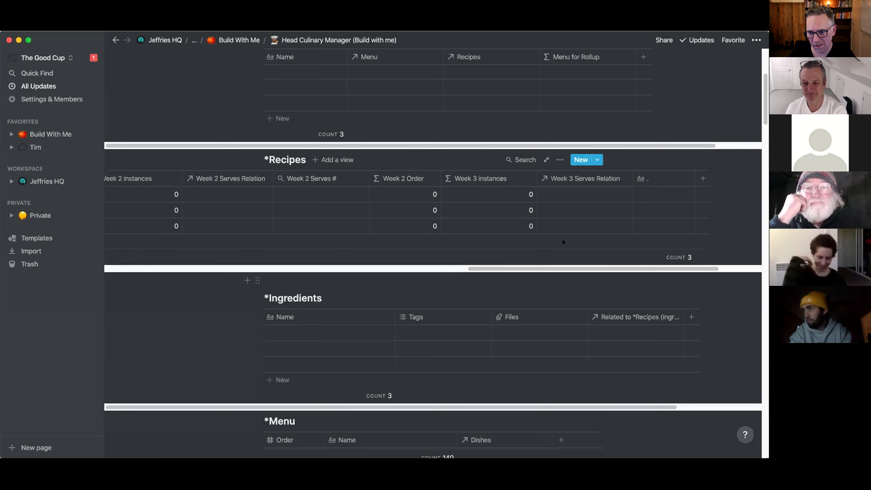
# Insert a Rollup property directly after Week 3 Serves Relation in the *Recipes table and name it Week 3 Serves #.
pyautogui.click(605, 176)
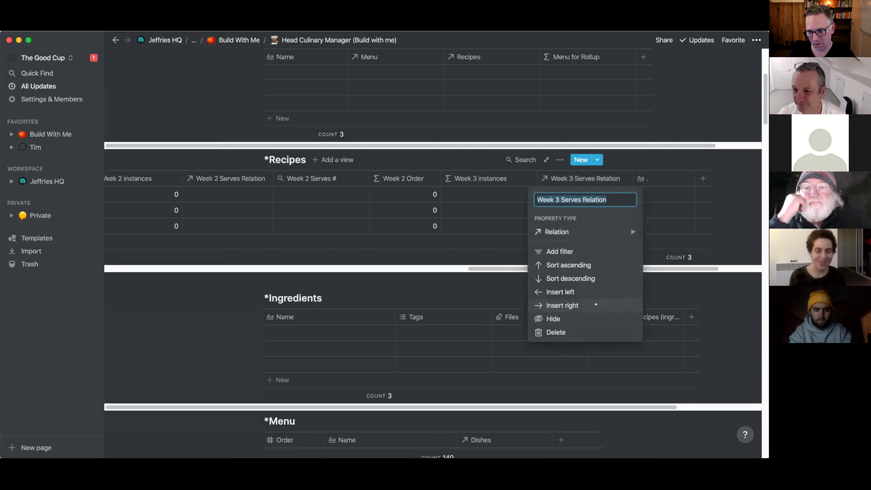
pyautogui.click(569, 305)
pyautogui.click(671, 175)
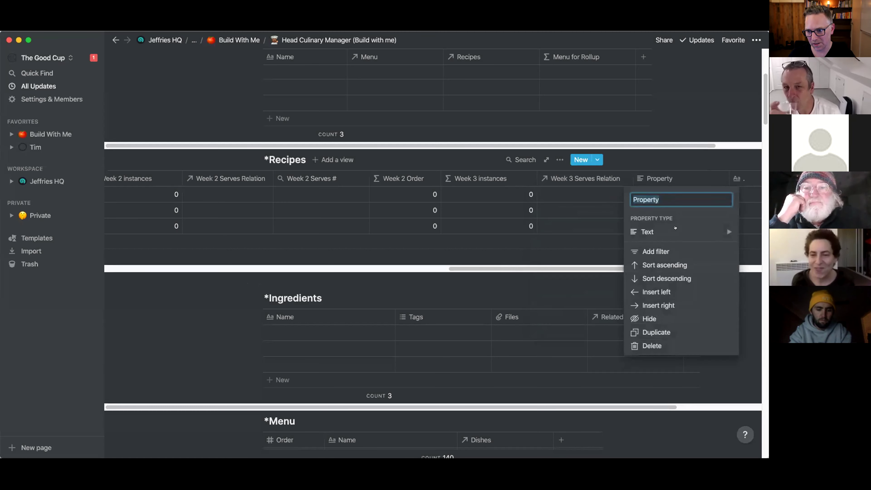
pyautogui.click(726, 228)
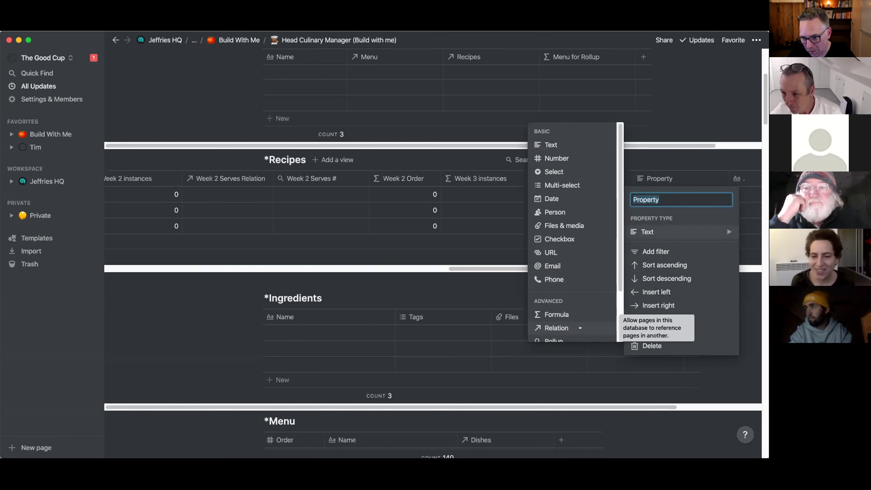
pyautogui.scroll(-1, 575, 324)
pyautogui.click(569, 322)
pyautogui.click(664, 178)
pyautogui.write('Week 3 Serves #')
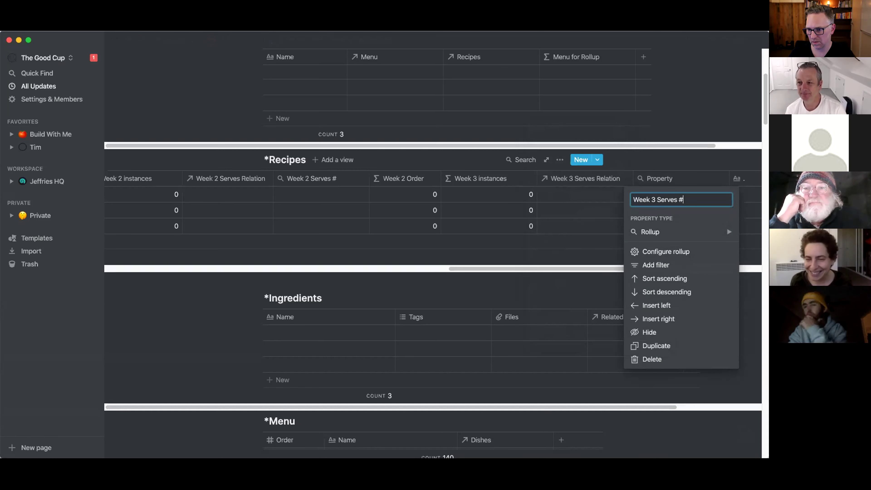
# Configure the Week 3 Serves # rollup to use the Week 3 Serves Relation and its Serves property.
pyautogui.press('Return')
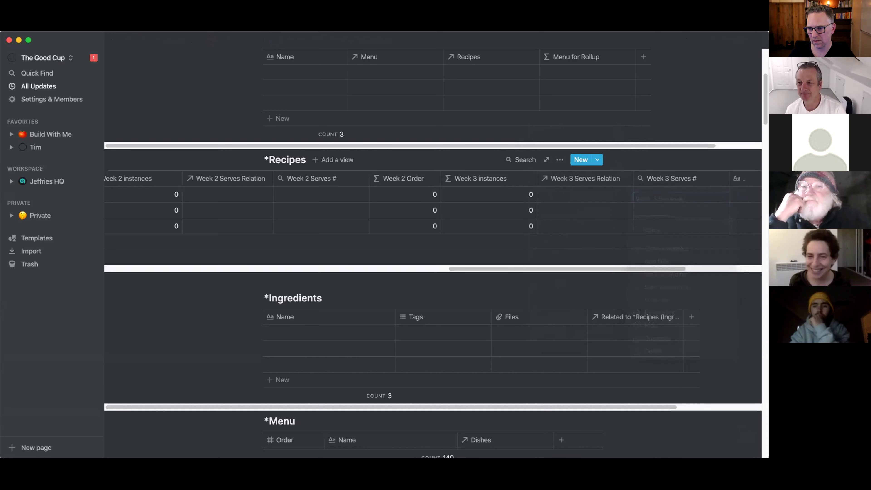
pyautogui.click(687, 211)
pyautogui.click(689, 225)
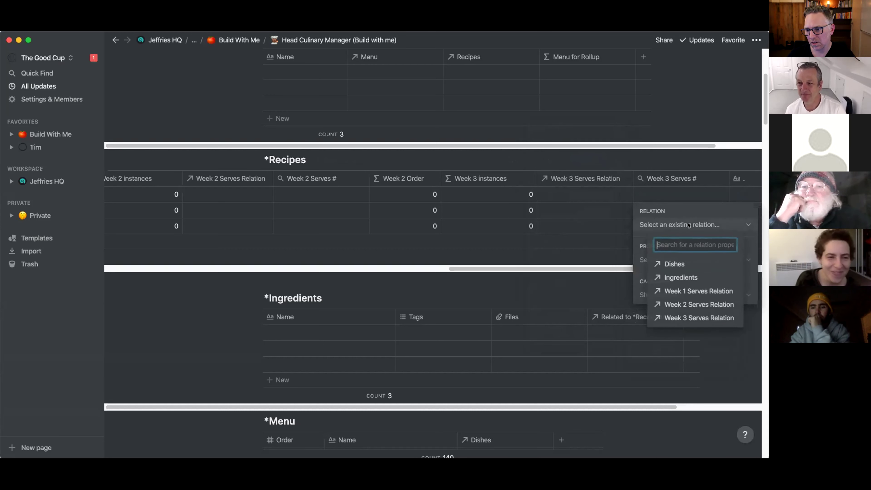
pyautogui.click(688, 315)
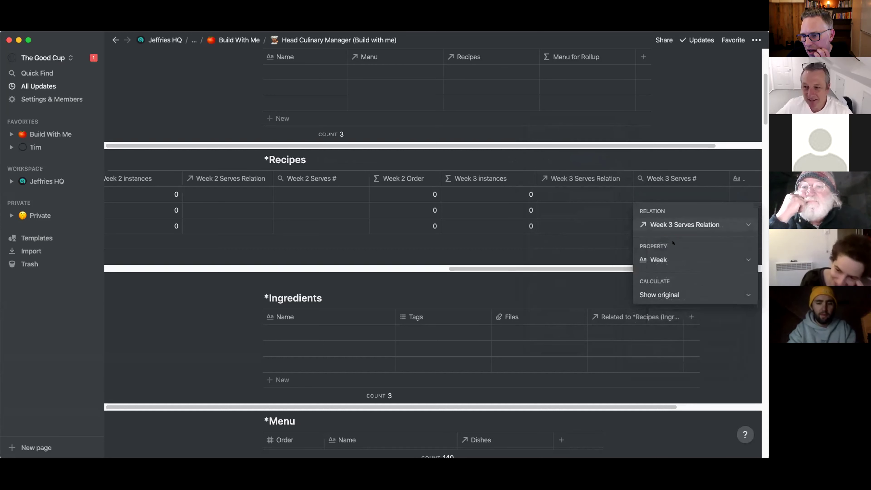
pyautogui.click(671, 257)
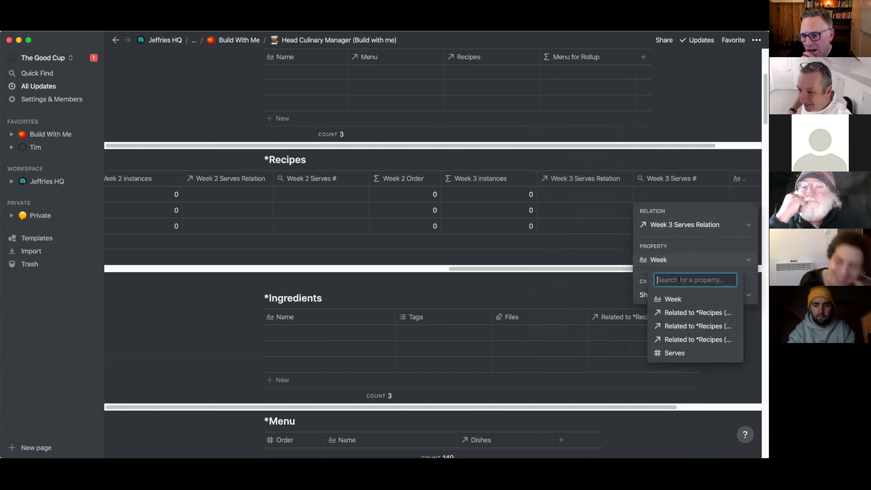
pyautogui.click(688, 350)
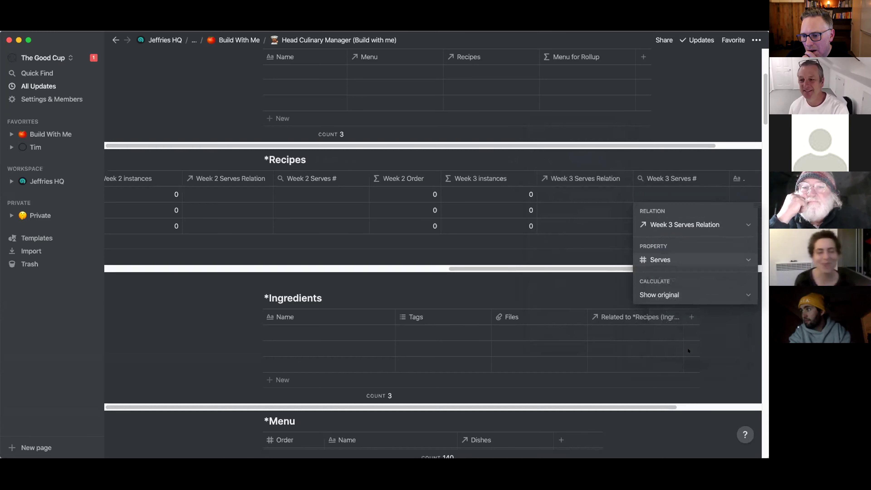
pyautogui.click(600, 264)
pyautogui.hscroll(3, 640, 265)
pyautogui.hscroll(5, 640, 265)
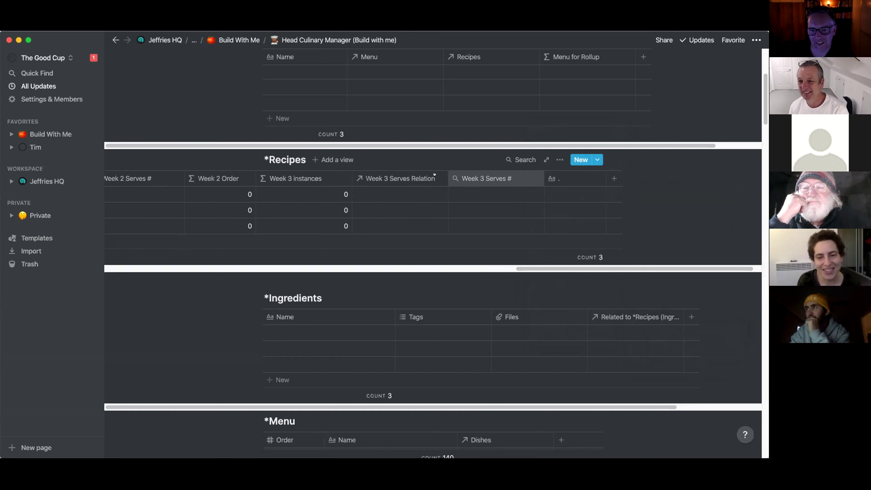
pyautogui.click(488, 175)
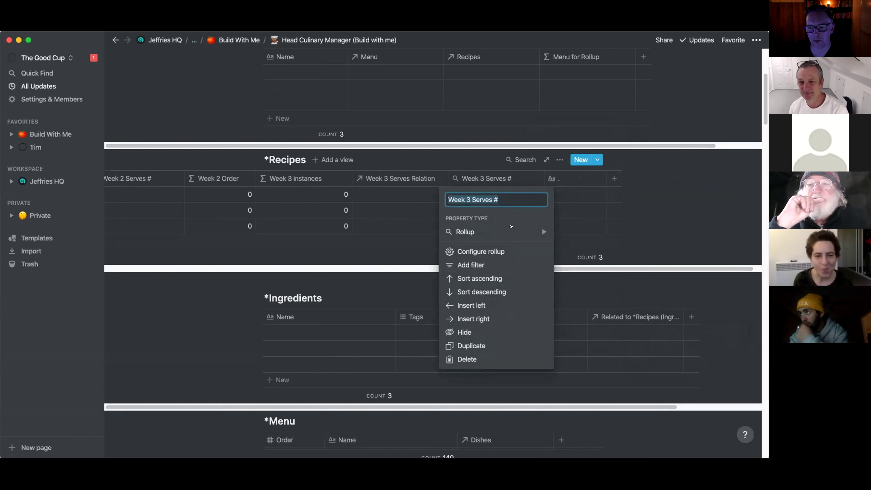
pyautogui.moveTo(511, 227)
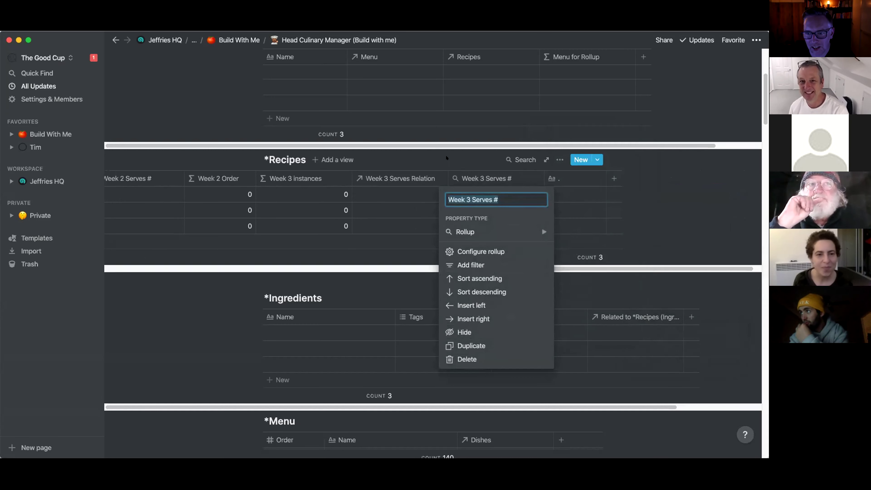
pyautogui.press('Escape')
pyautogui.click(261, 178)
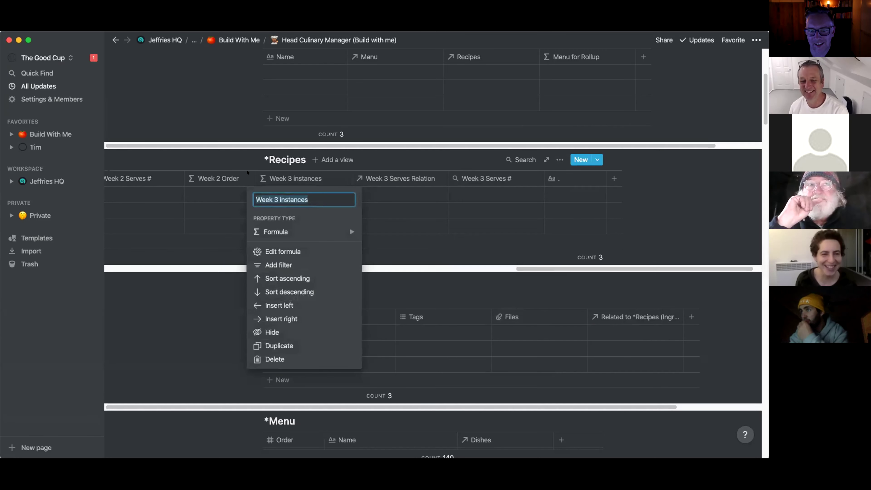
pyautogui.press('Escape')
# Duplicate the Week 2 Order property in the *Recipes table and place the copy directly after Week 3 Serves #.
pyautogui.click(240, 178)
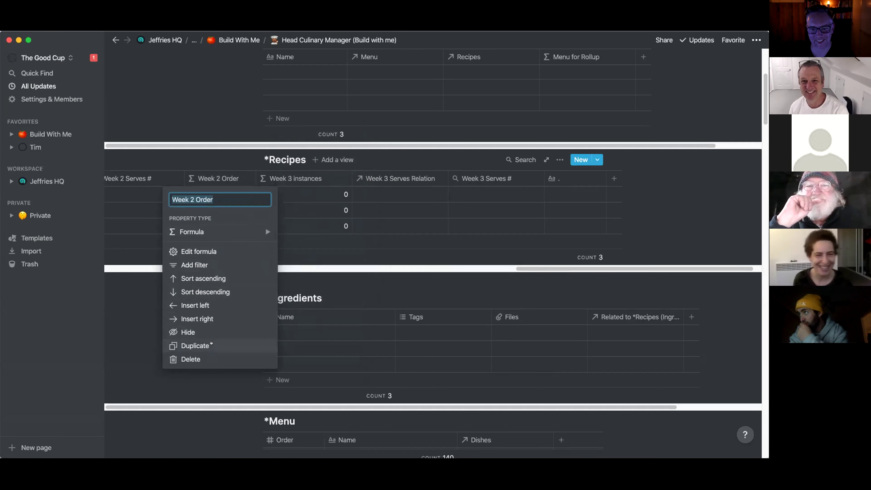
pyautogui.click(195, 345)
pyautogui.moveTo(313, 179); pyautogui.dragTo(562, 181)
# Rename the copied order property as Week 3 Order.
pyautogui.click(564, 179)
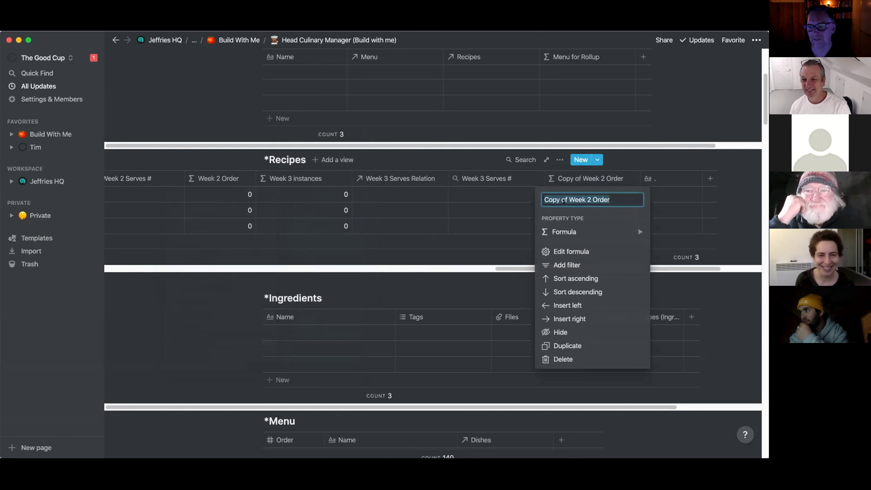
pyautogui.moveTo(566, 233)
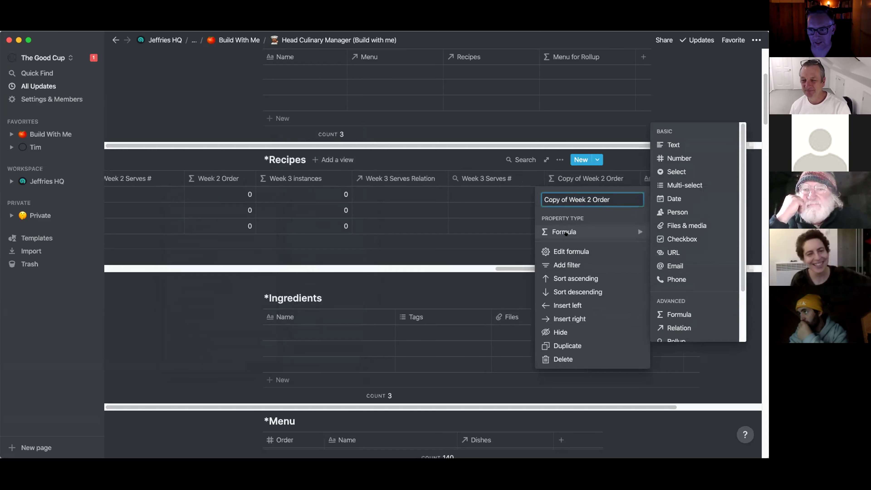
pyautogui.moveTo(544, 200); pyautogui.dragTo(569, 200)
pyautogui.press('BackSpace')
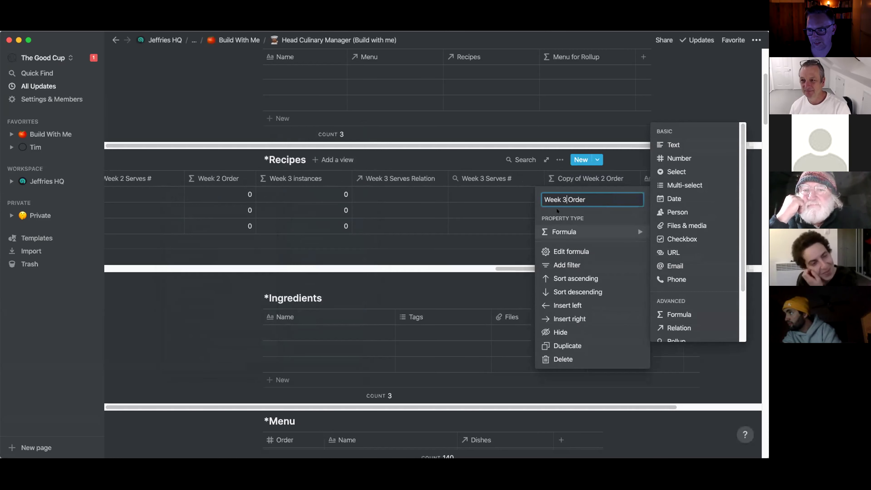
pyautogui.press('Return')
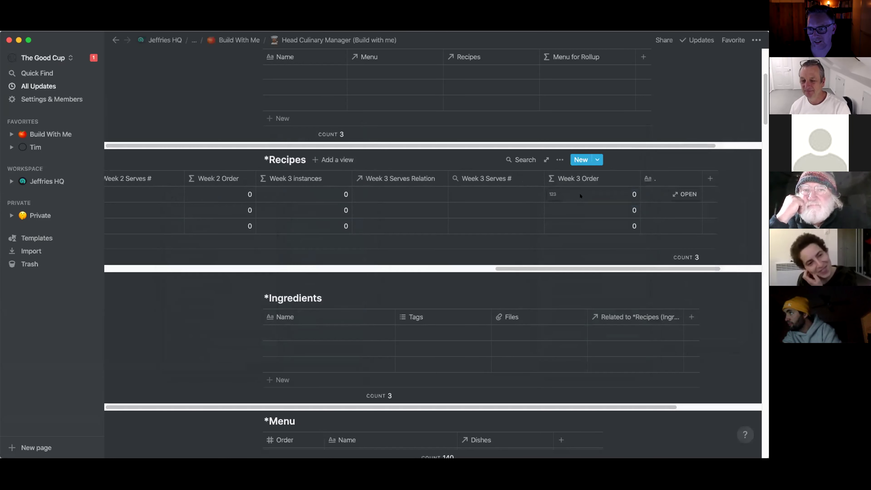
# Set the Week 3 Order formula to toNumber(prop("Week 3 Serves #")) * prop("Amount") * prop("Week 3 instances") and narrow its column slightly.
pyautogui.click(617, 210)
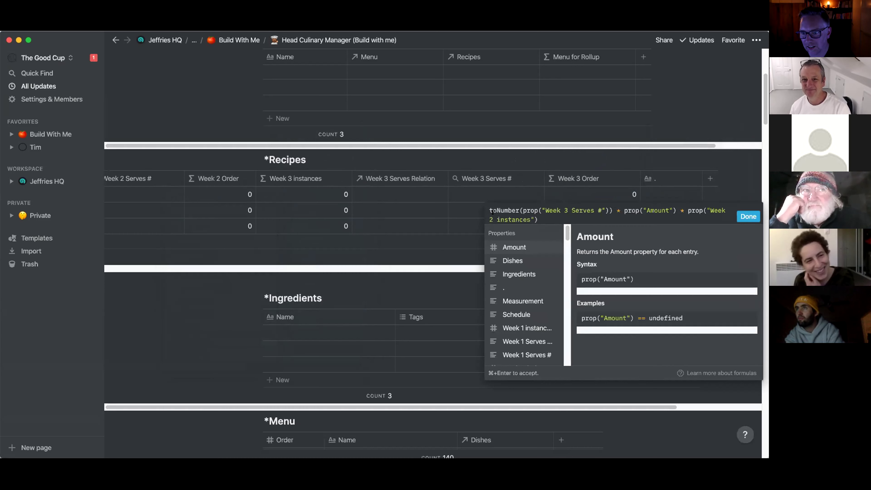
pyautogui.moveTo(494, 220); pyautogui.dragTo(485, 217)
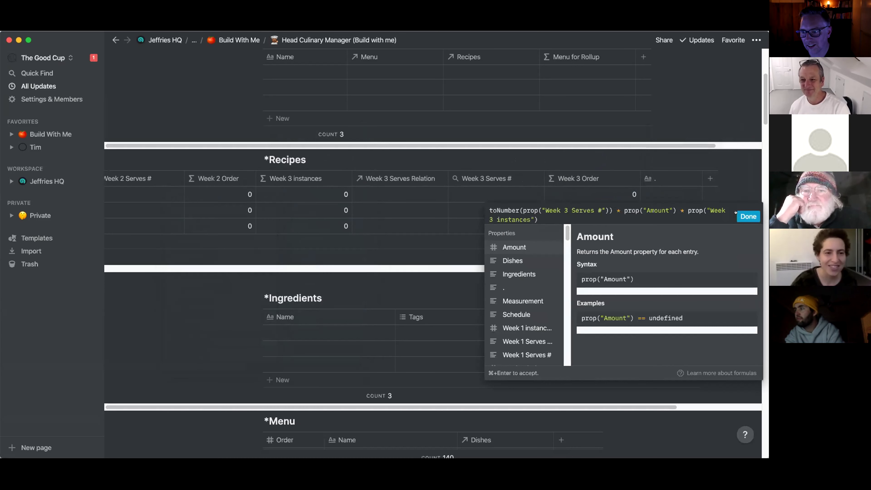
pyautogui.click(748, 216)
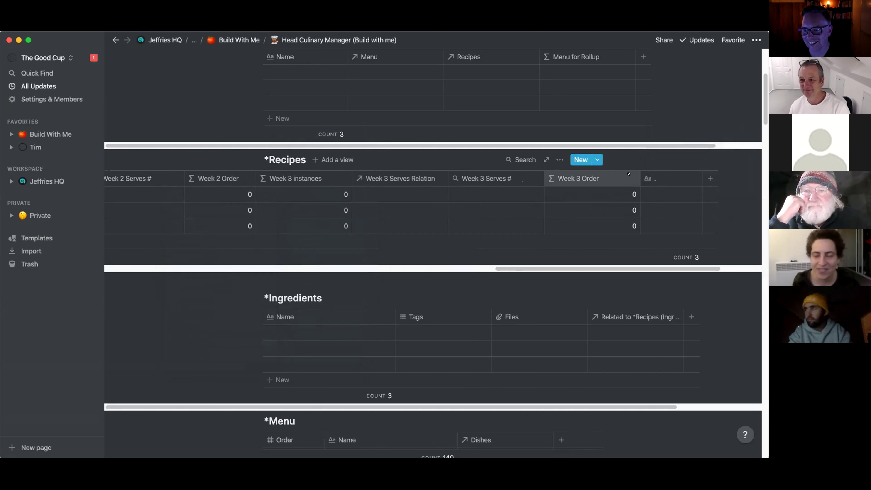
pyautogui.moveTo(639, 178); pyautogui.dragTo(617, 179)
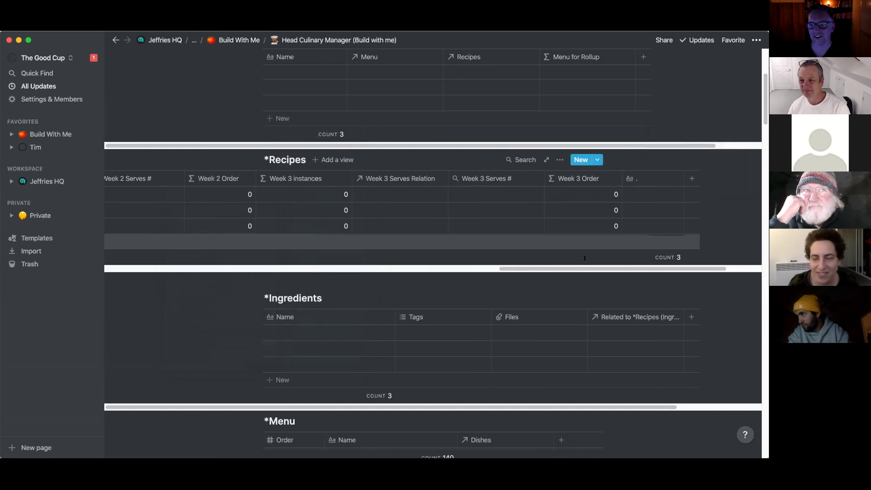
# Review the week 3 properties in the *Recipes table and check the Week 3 Order formula.
pyautogui.hscroll(-1, 586, 264)
pyautogui.hscroll(-3, 586, 263)
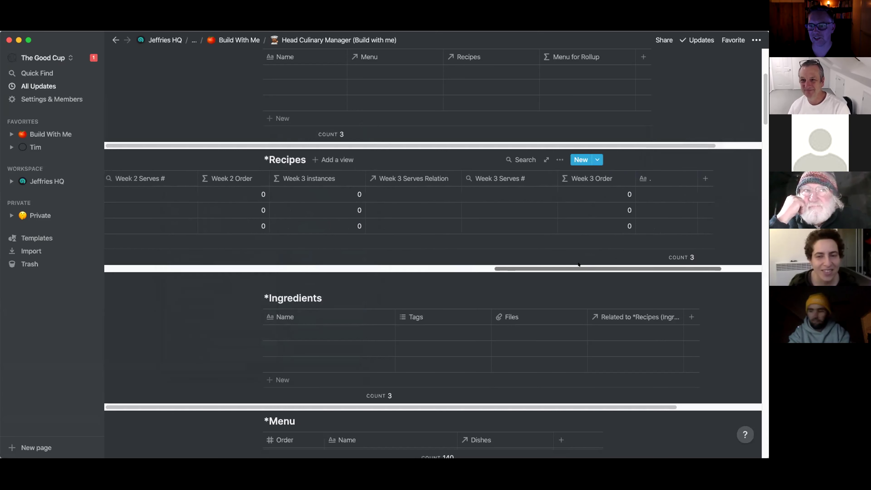
pyautogui.hscroll(-2, 570, 264)
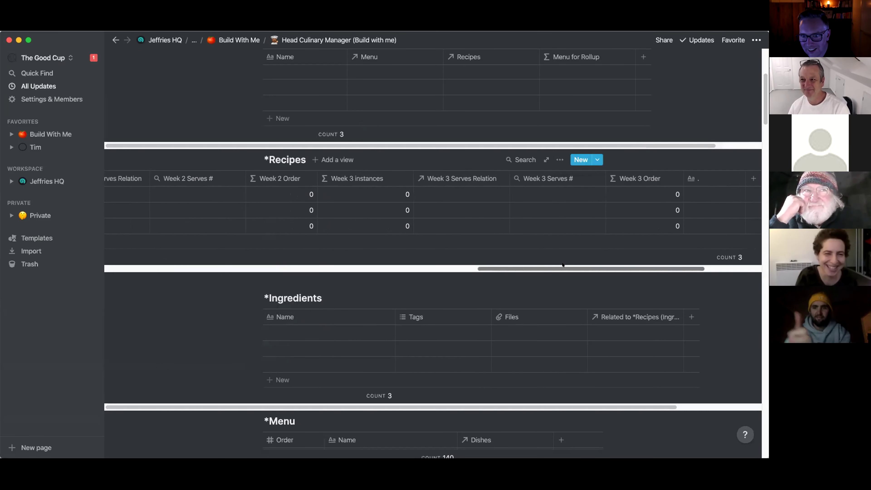
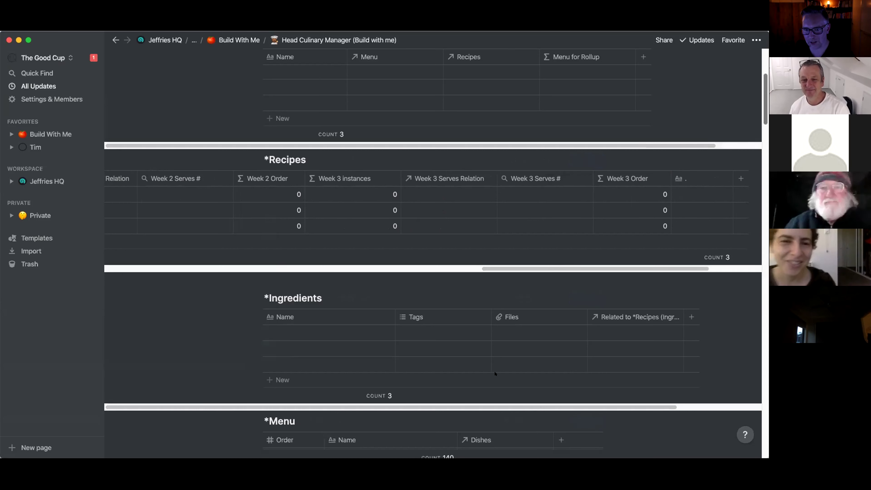
pyautogui.moveTo(556, 265); pyautogui.dragTo(570, 265)
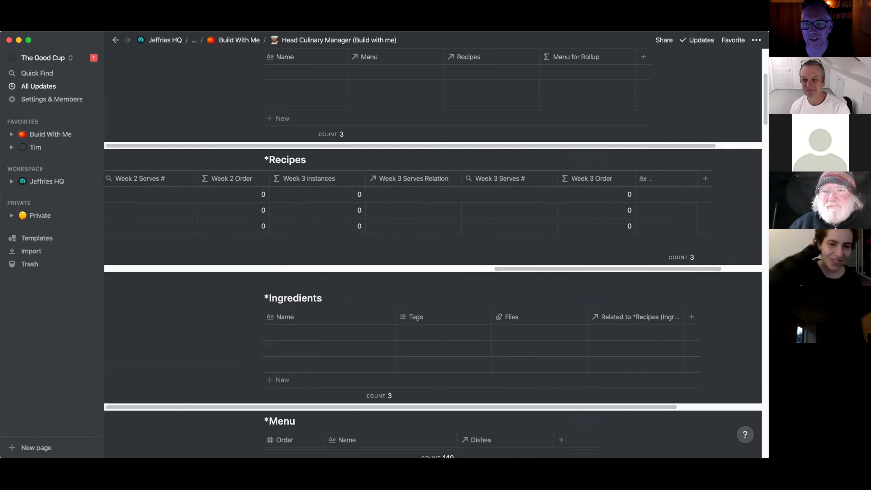
pyautogui.moveTo(498, 257)
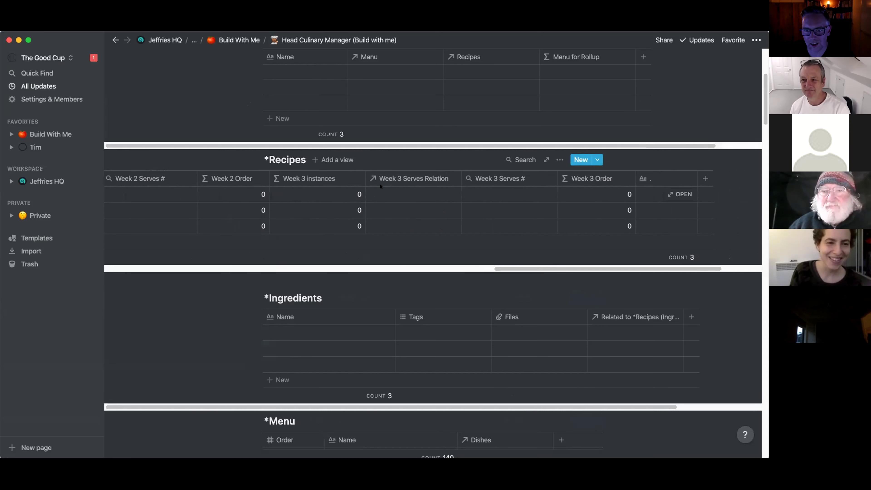
pyautogui.click(570, 213)
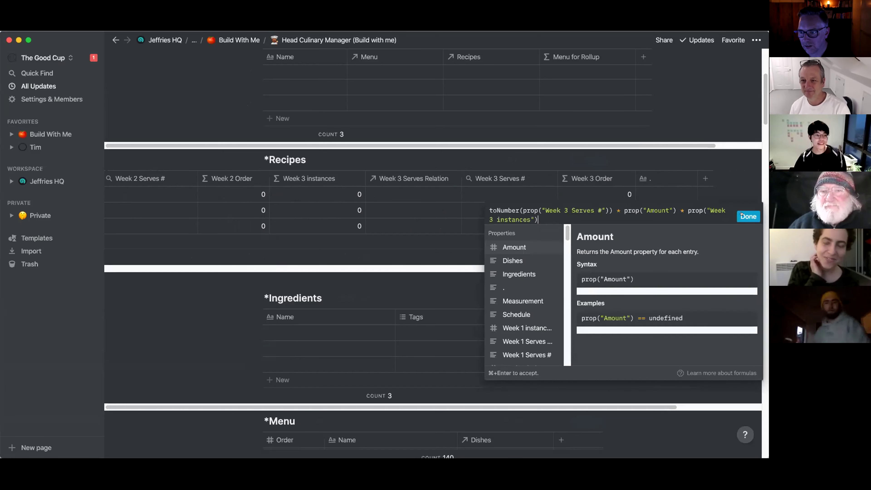
pyautogui.press('super+Return')
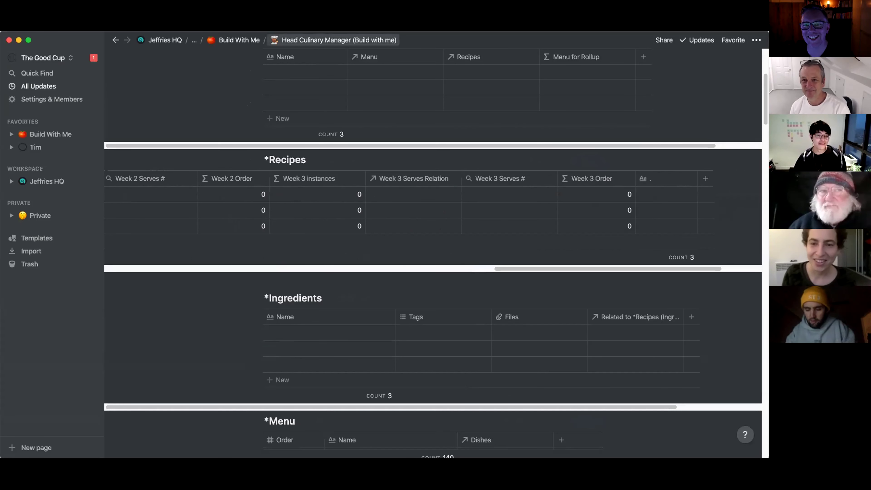
# Duplicate the Week 3 instances property and place the copy directly after Week 3 Order.
pyautogui.hscroll(-3, 488, 265)
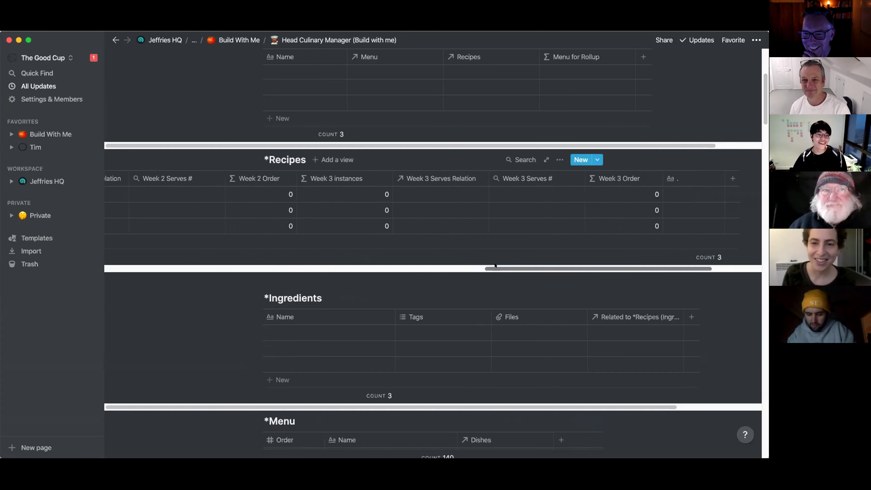
pyautogui.moveTo(488, 265); pyautogui.dragTo(510, 265)
pyautogui.click(301, 178)
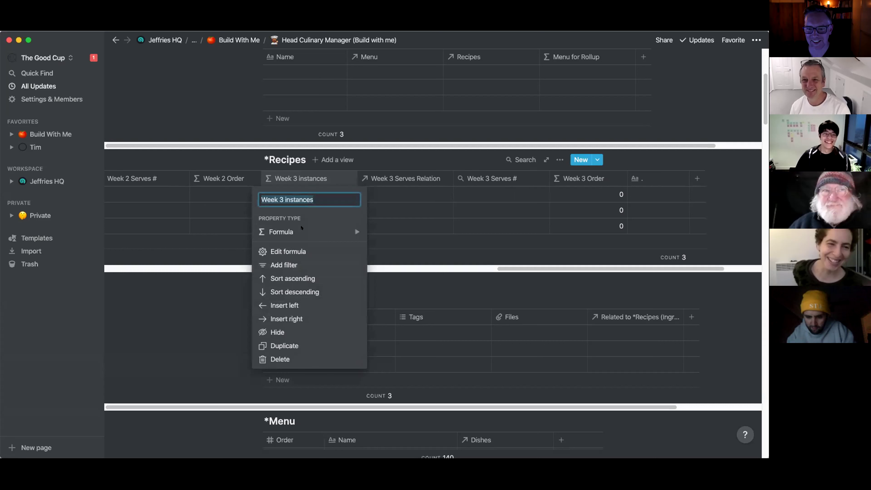
pyautogui.click(310, 345)
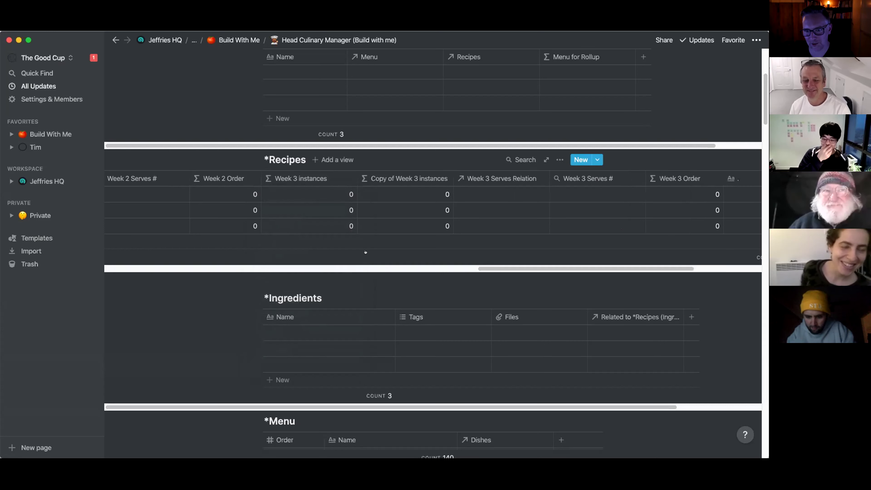
pyautogui.moveTo(403, 180); pyautogui.dragTo(656, 180)
# Rename the copied instances property as Week 4 instances.
pyautogui.click(648, 176)
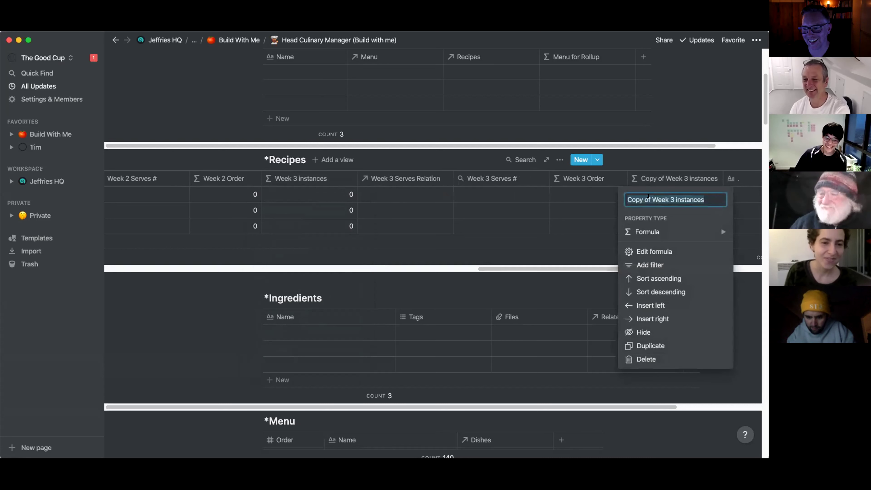
pyautogui.moveTo(651, 199); pyautogui.dragTo(626, 199)
pyautogui.press('BackSpace')
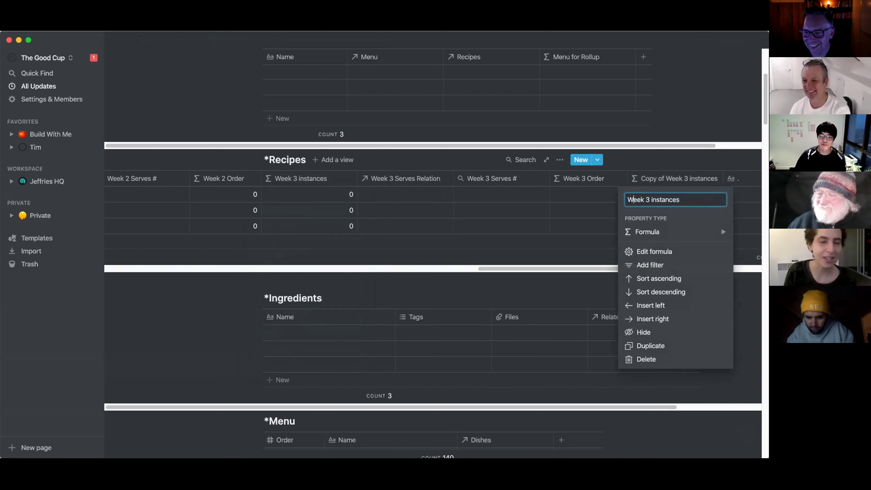
pyautogui.press('BackSpace')
pyautogui.write('4')
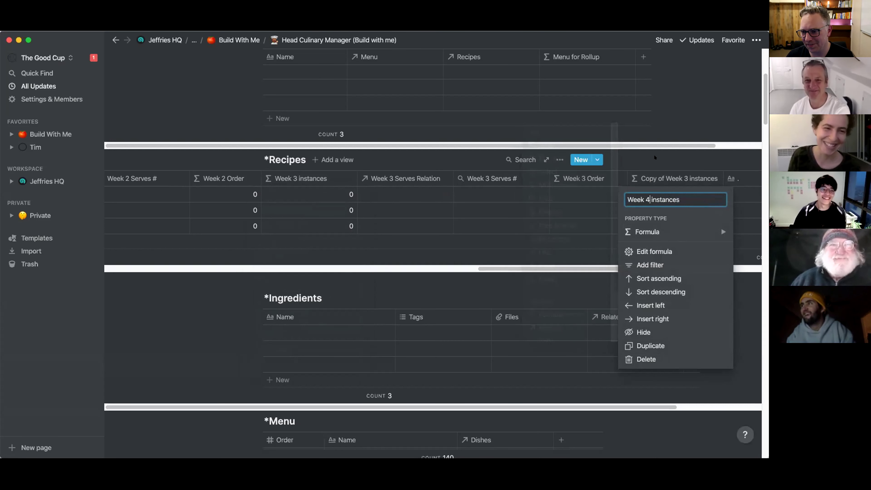
pyautogui.press('Return')
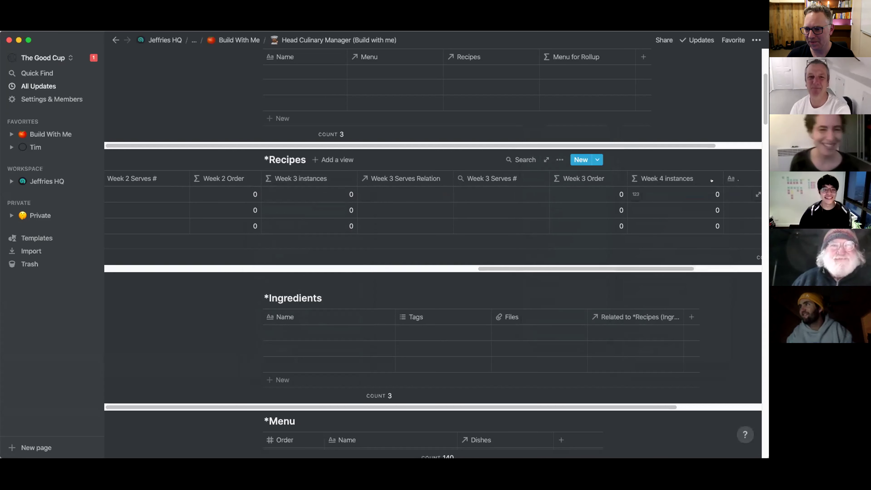
# Set the Week 4 instances formula to toNumber(length(replaceAll(prop("Schedule"), "[^4]", ""))) and narrow its column slightly.
pyautogui.click(679, 188)
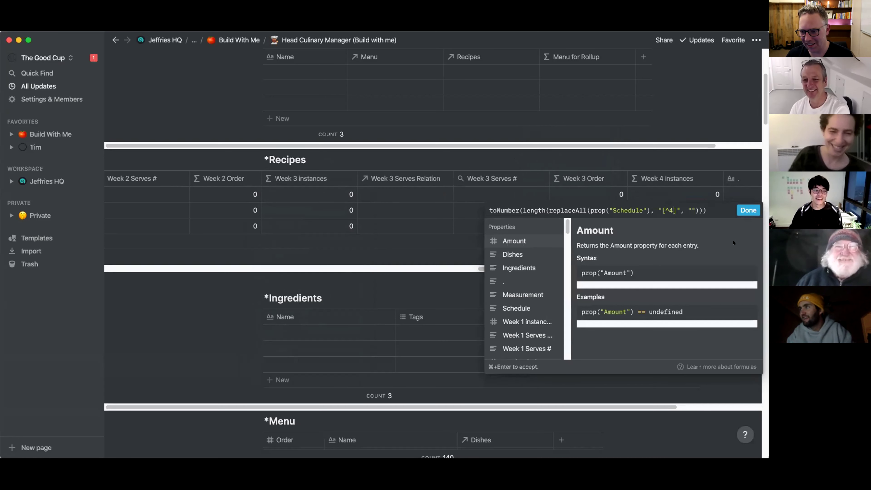
pyautogui.click(743, 210)
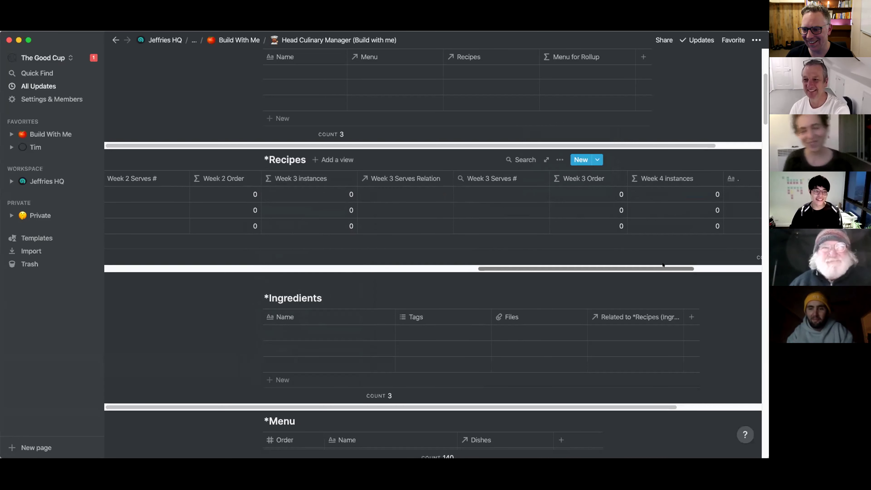
pyautogui.hscroll(5, 662, 264)
pyautogui.moveTo(589, 175); pyautogui.dragTo(579, 176)
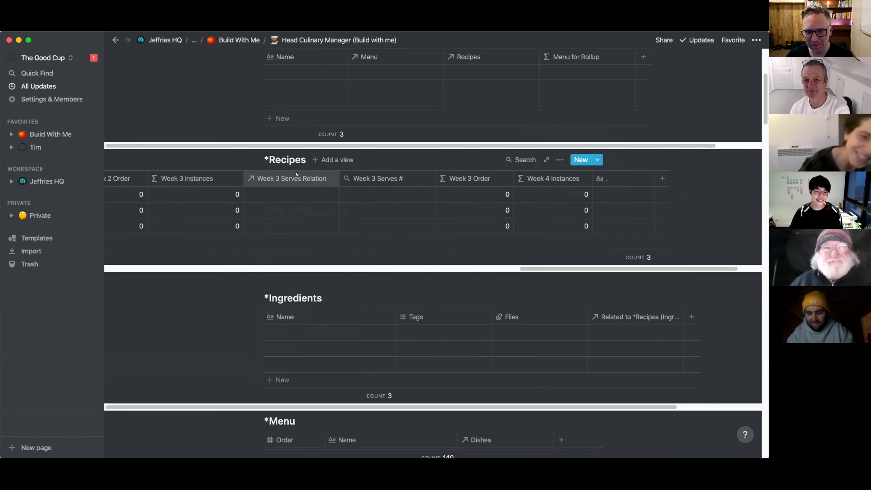
# Insert a new property directly after Week 4 instances in *Recipes and make it a relation to the *Serves database.
pyautogui.click(553, 178)
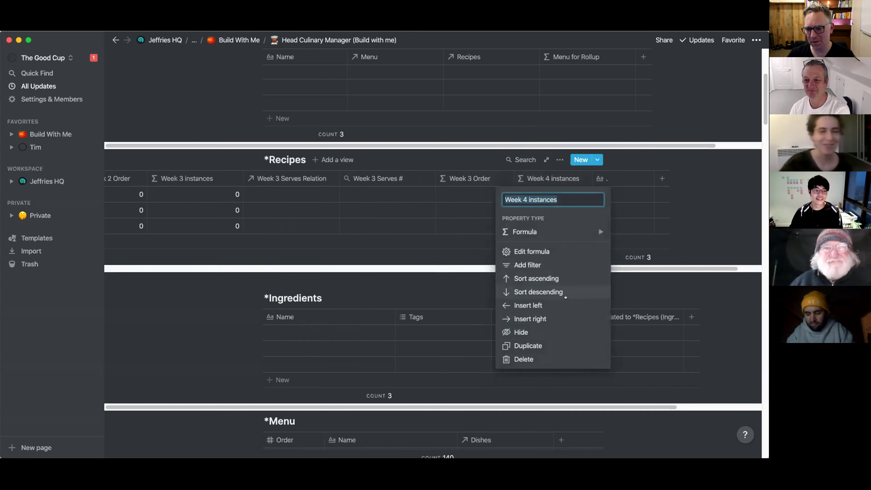
pyautogui.click(542, 316)
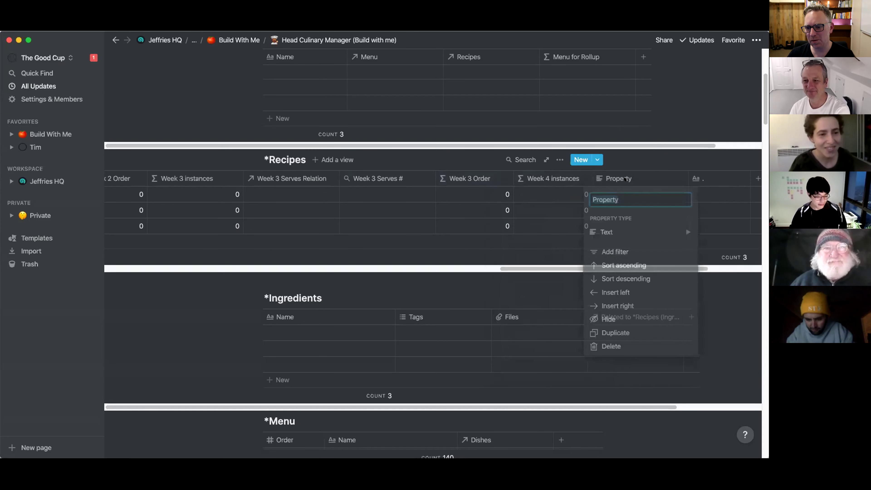
pyautogui.moveTo(643, 234)
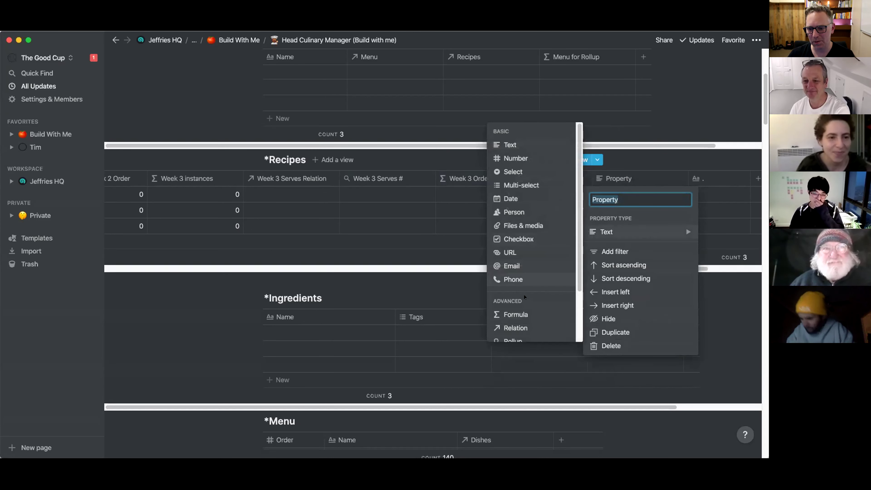
pyautogui.click(514, 328)
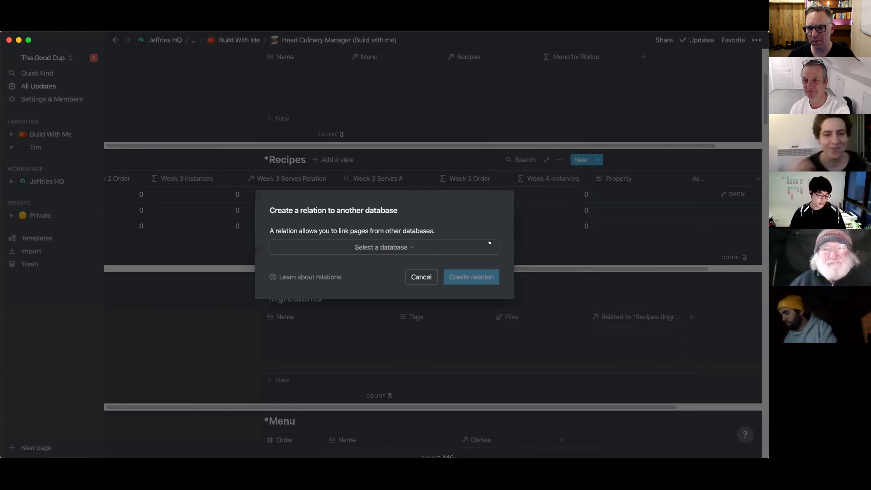
pyautogui.click(489, 242)
pyautogui.write('*')
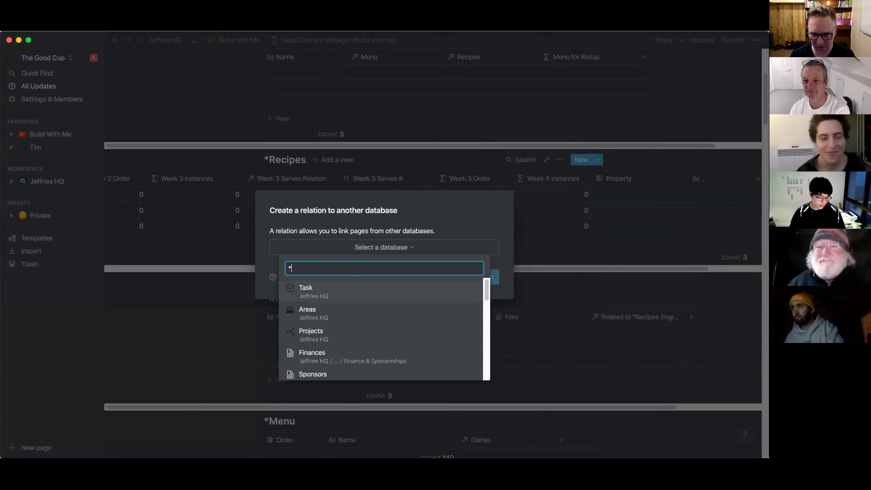
pyautogui.write('ser')
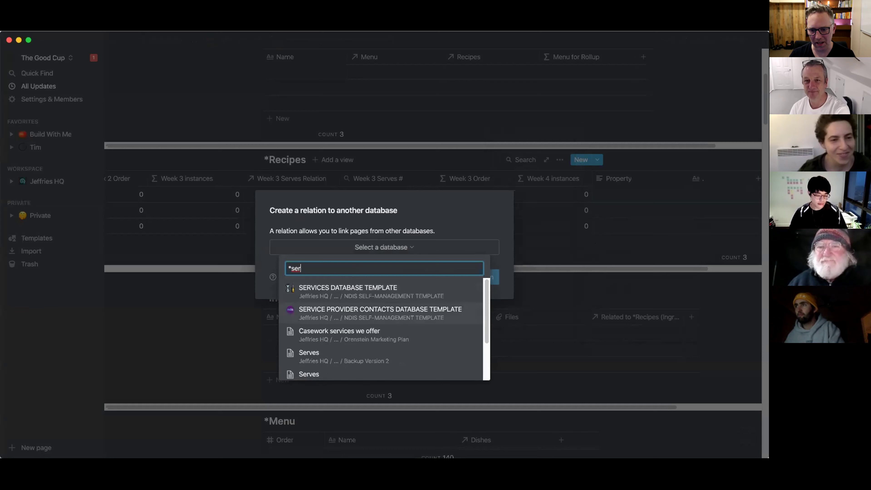
pyautogui.press('BackSpace')
pyautogui.press('BackSpace')
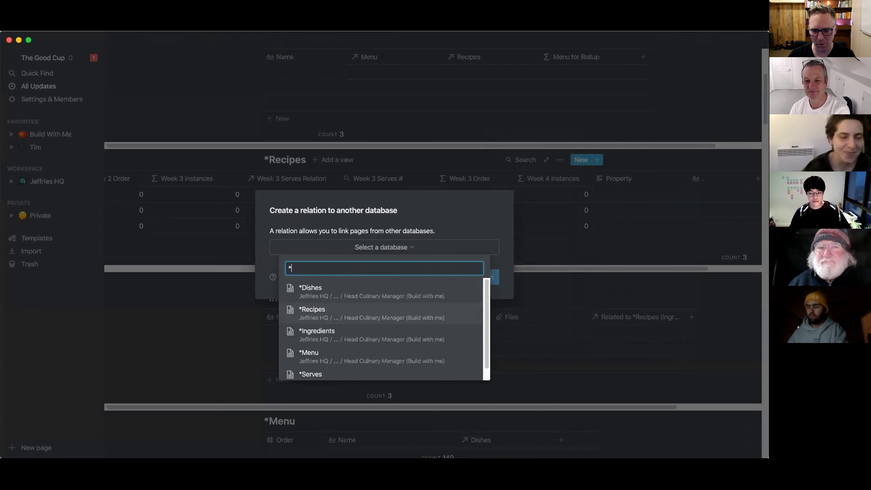
pyautogui.click(311, 373)
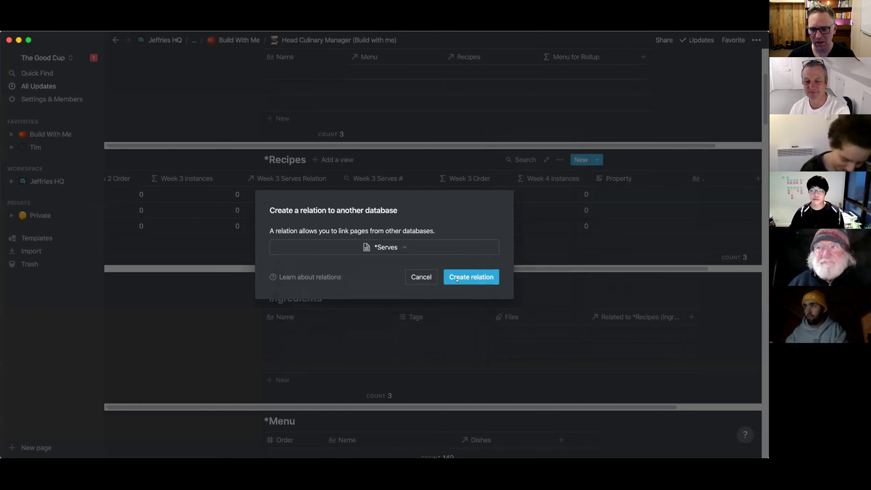
pyautogui.click(465, 276)
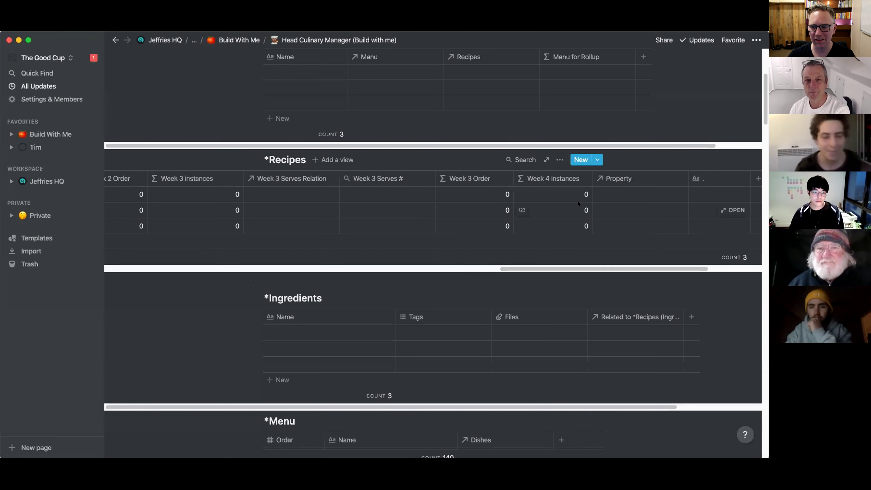
# Rename the new relation property as Week 4 Serves Relation.
pyautogui.click(627, 177)
pyautogui.write('Week')
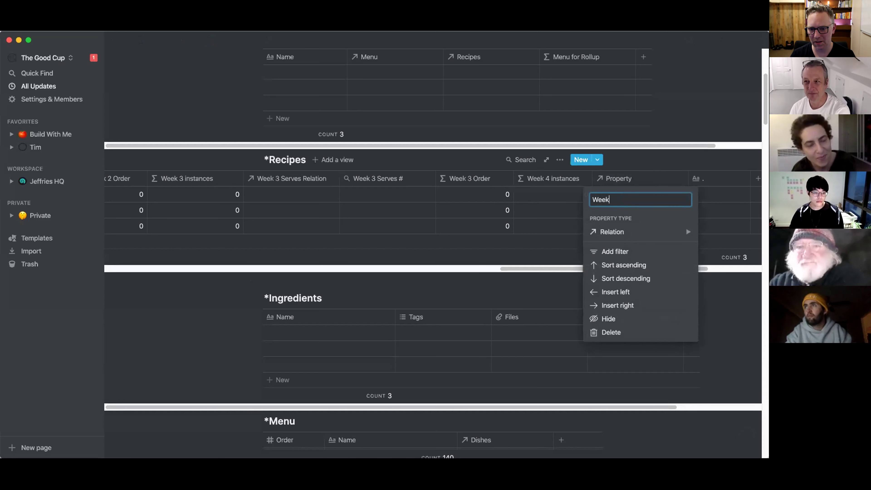
pyautogui.write(' 4 Serves')
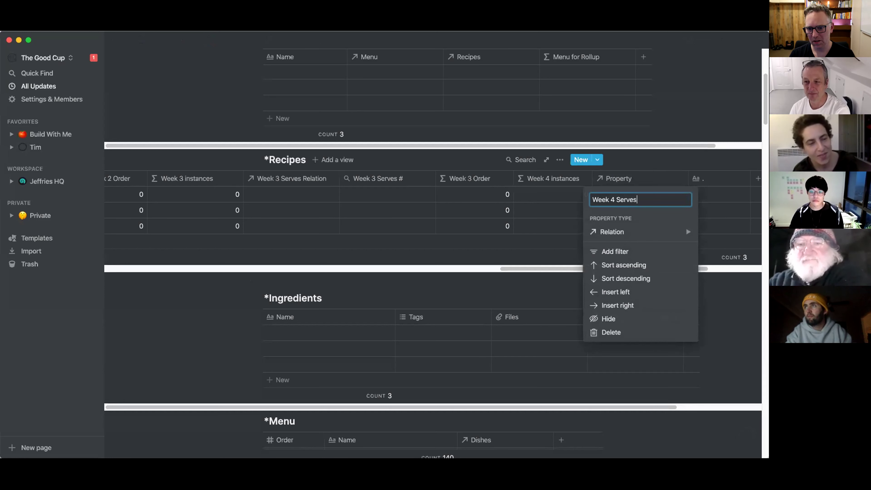
pyautogui.write(' Res')
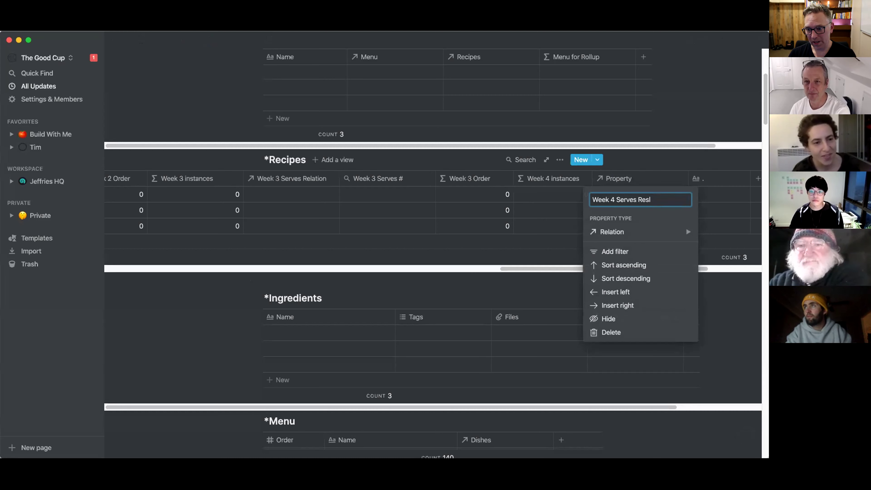
pyautogui.press('BackSpace')
pyautogui.press('BackSpace')
pyautogui.write('lation')
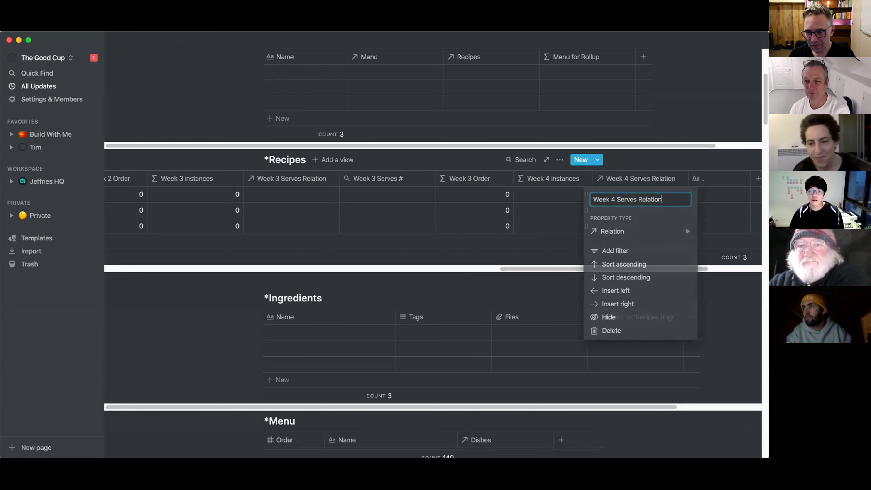
pyautogui.press('Return')
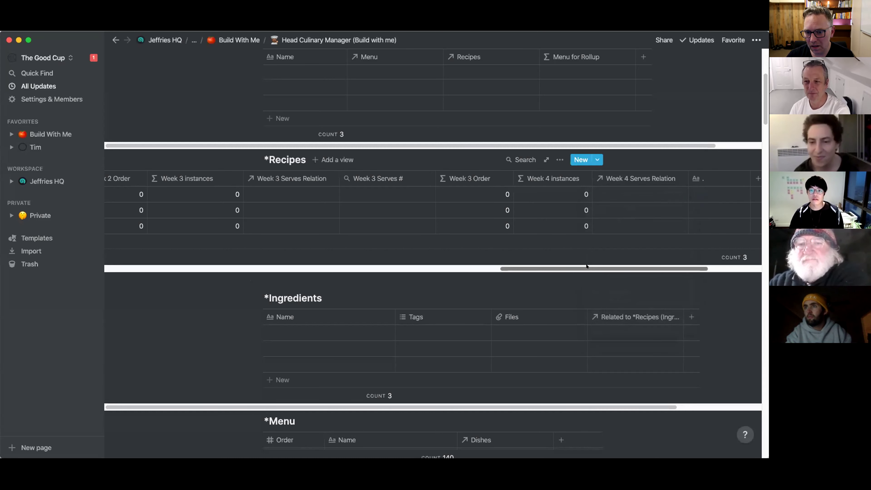
# Insert a rollup property named Week 4 Serves # directly after Week 4 Serves Relation.
pyautogui.hscroll(5, 600, 265)
pyautogui.click(584, 179)
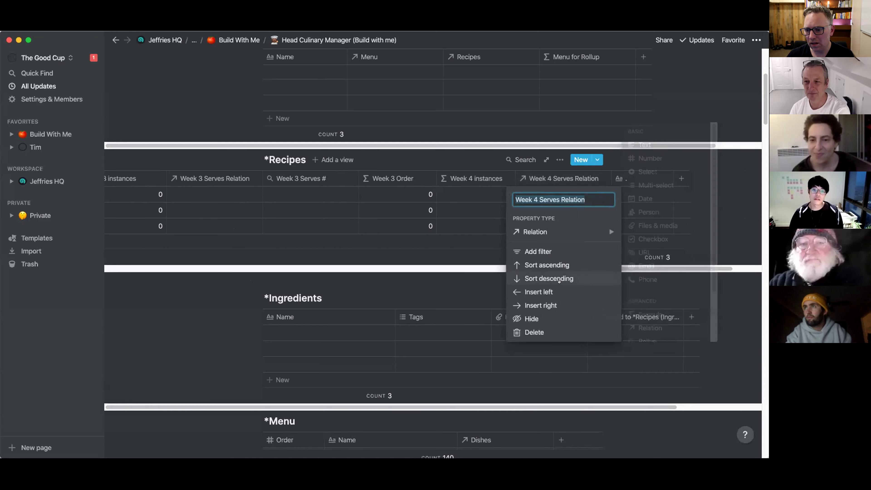
pyautogui.click(547, 307)
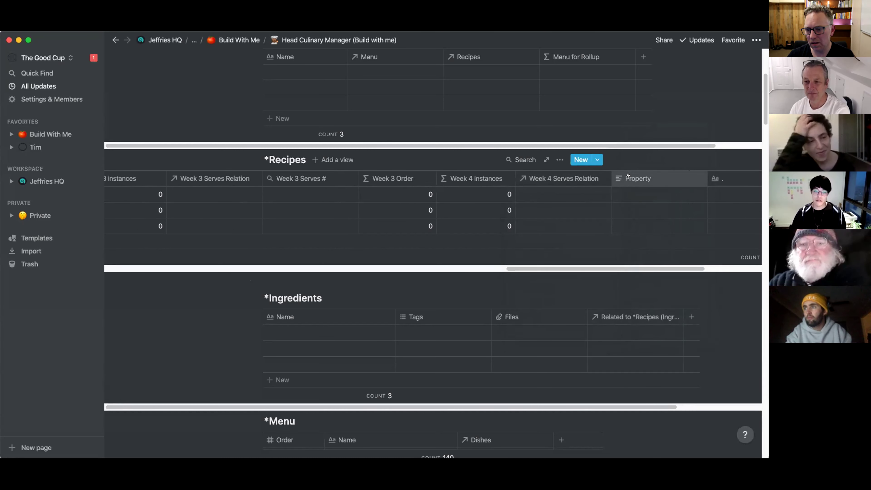
pyautogui.click(627, 177)
pyautogui.write('Week 4 Serves ')
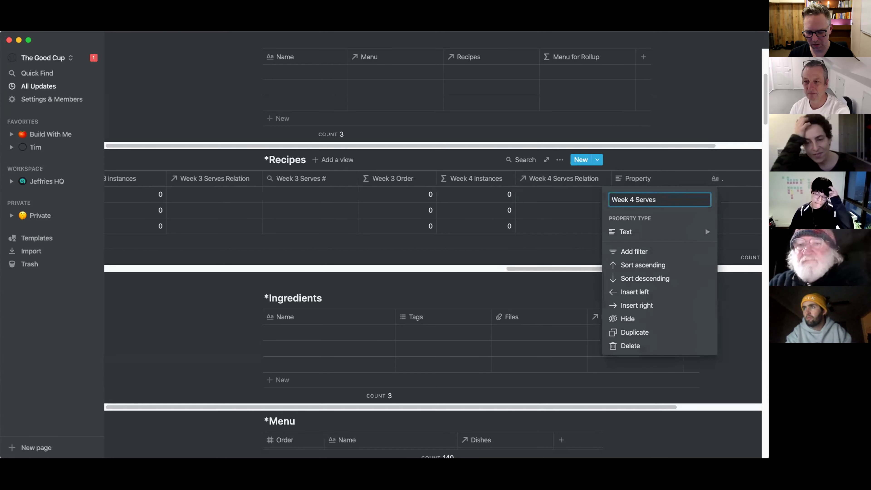
pyautogui.write('#')
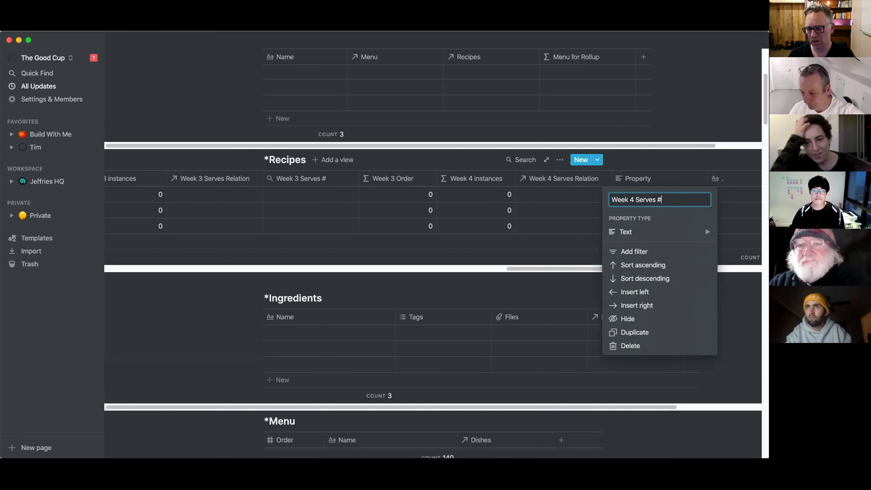
pyautogui.click(705, 229)
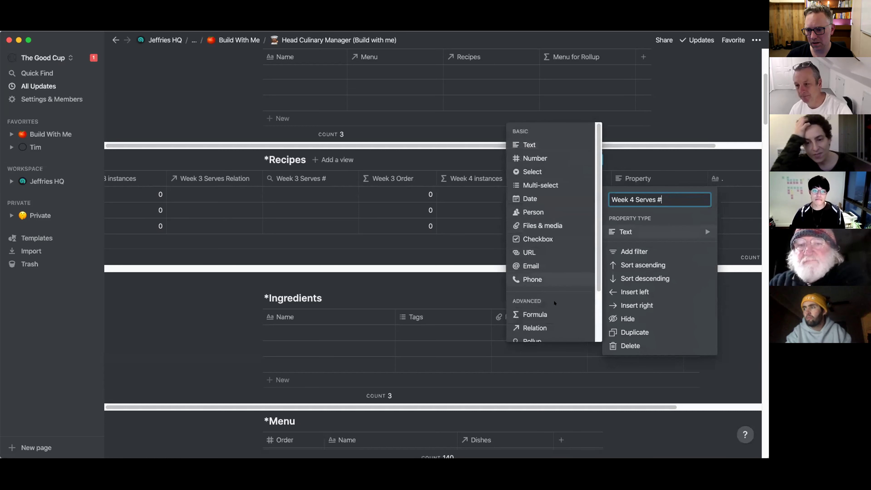
pyautogui.click(547, 339)
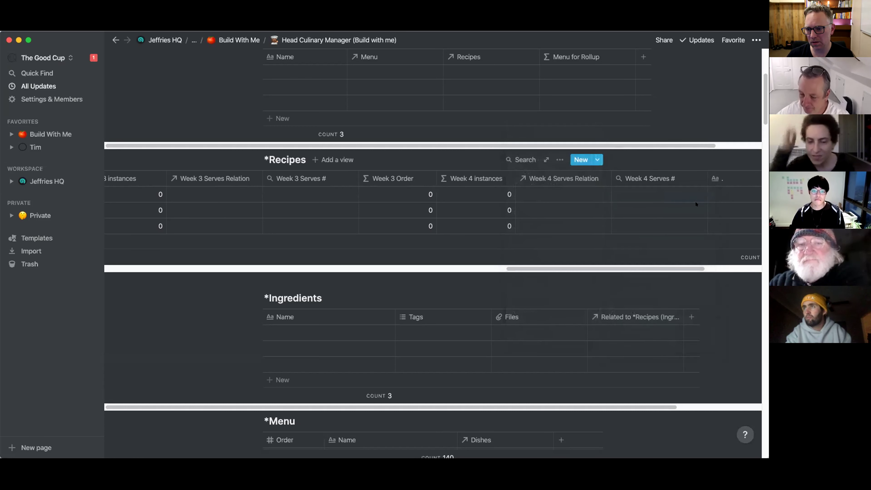
# Configure the Week 4 Serves # rollup to use the Week 4 Serves Relation and its Serves property.
pyautogui.click(657, 190)
pyautogui.click(655, 225)
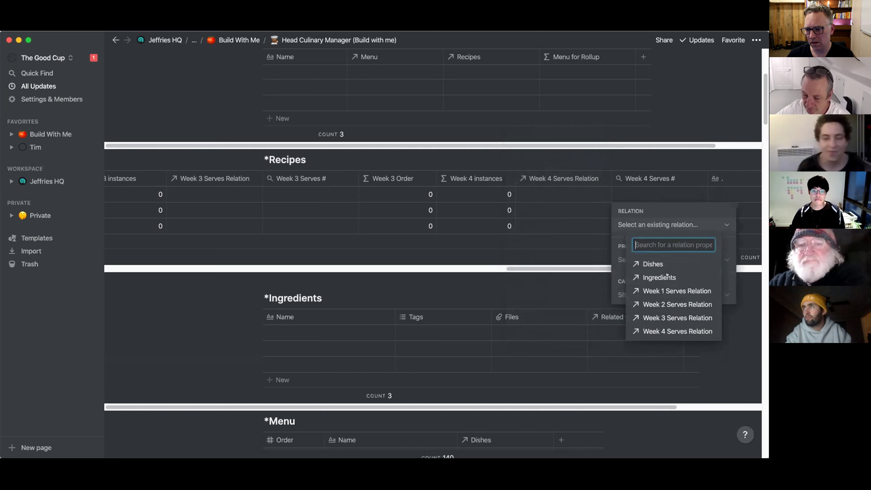
pyautogui.click(666, 331)
pyautogui.click(662, 258)
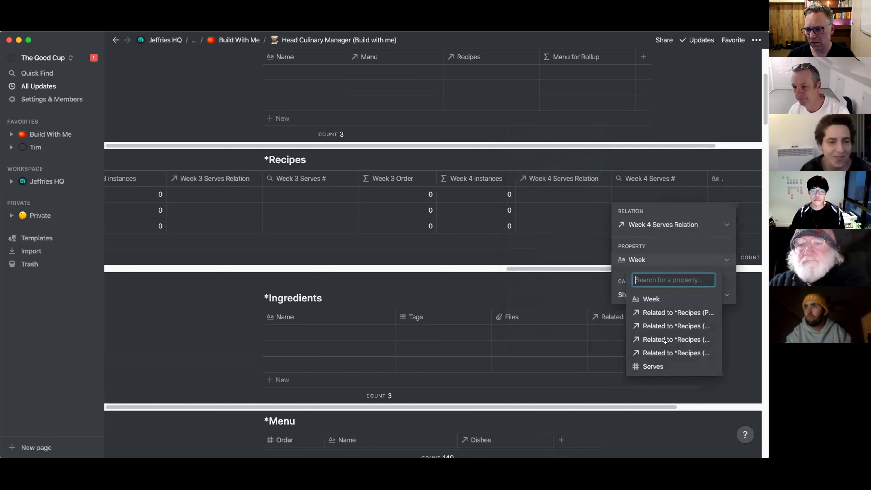
pyautogui.click(651, 362)
pyautogui.click(571, 282)
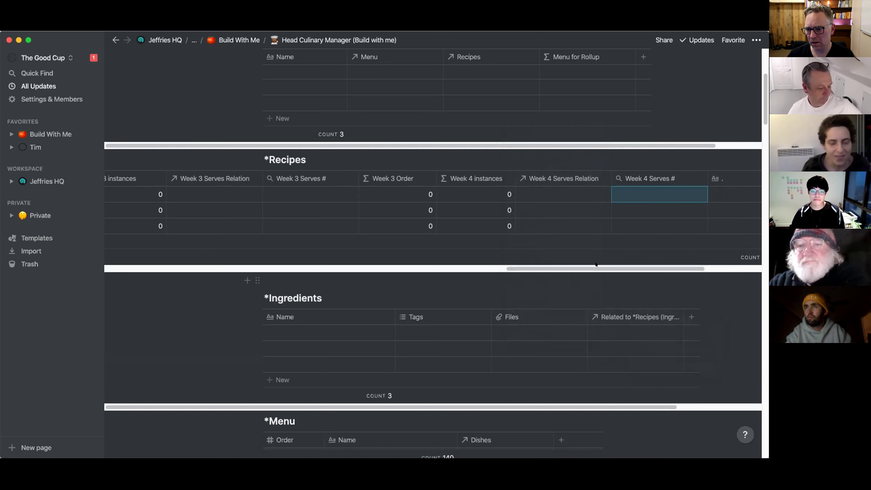
# Duplicate the Week 3 Order property and place the copy directly after Week 4 Serves #.
pyautogui.hscroll(5, 539, 195)
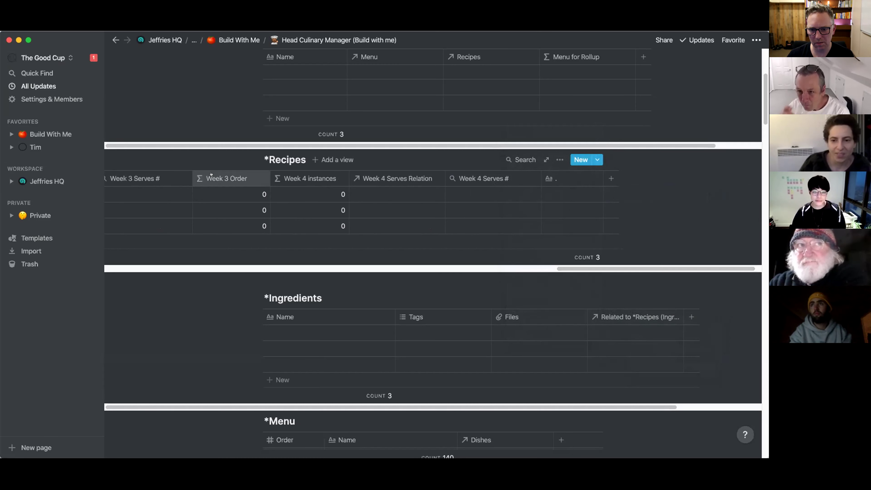
pyautogui.click(224, 178)
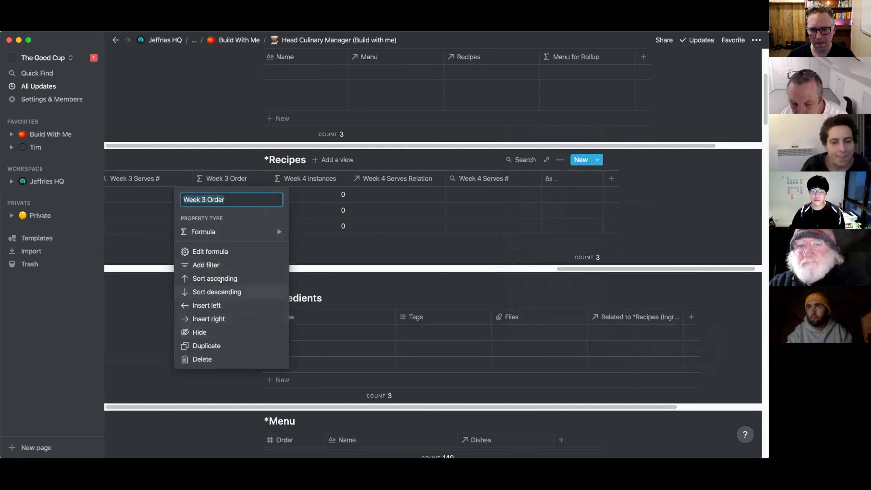
pyautogui.click(219, 345)
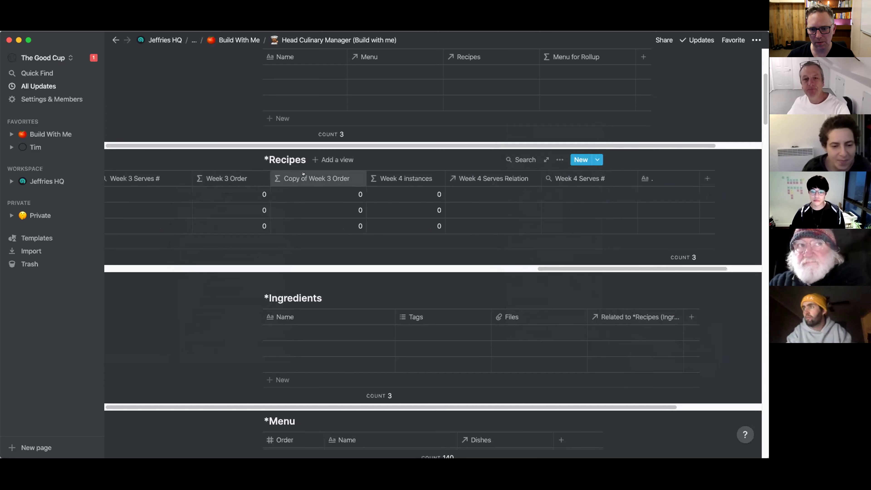
pyautogui.moveTo(457, 181); pyautogui.dragTo(583, 179)
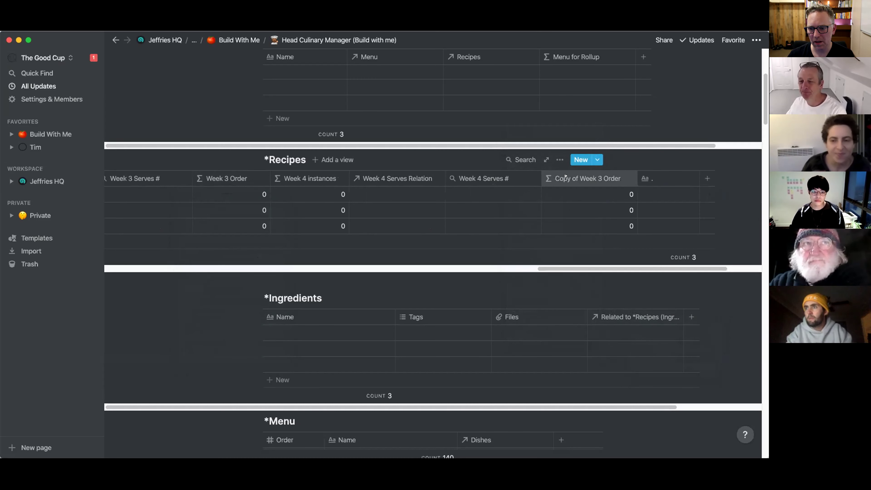
# Rename the copied order property as Week 4 Order.
pyautogui.click(566, 178)
pyautogui.click(576, 232)
pyautogui.click(564, 200)
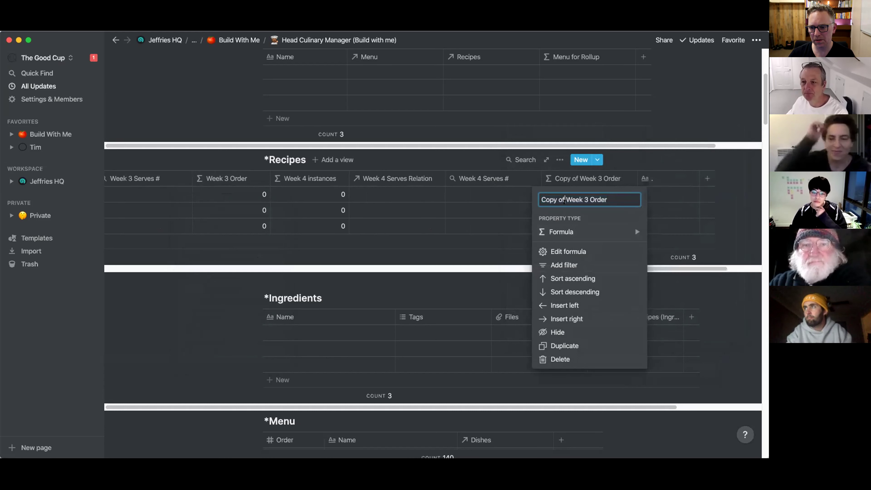
pyautogui.press('super+shift+Left')
pyautogui.press('BackSpace')
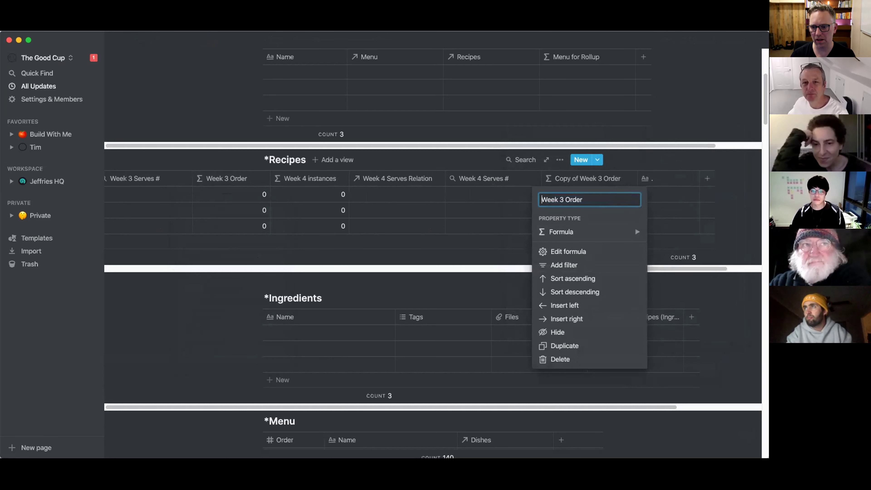
pyautogui.doubleClick(564, 199)
pyautogui.write('4')
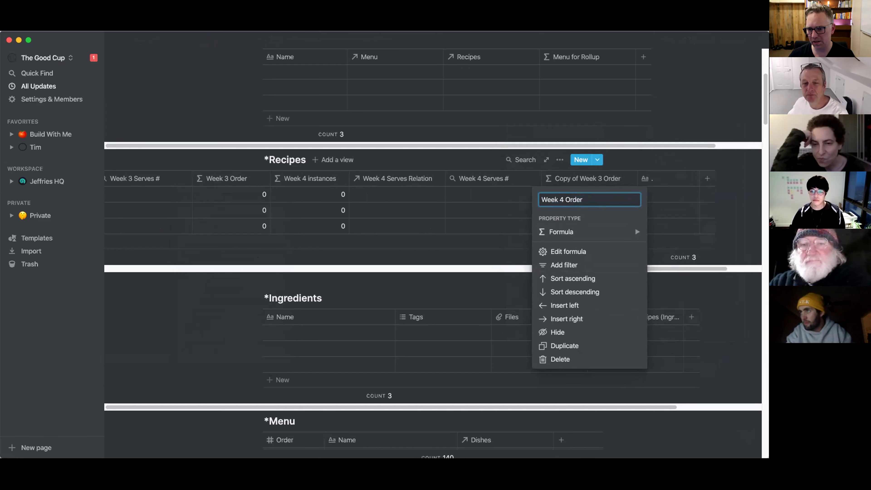
pyautogui.press('Return')
# Set the Week 4 Order formula to toNumber(prop("Week 4 Serves #")) * prop("Amount") * prop("Week 4 instances").
pyautogui.click(585, 195)
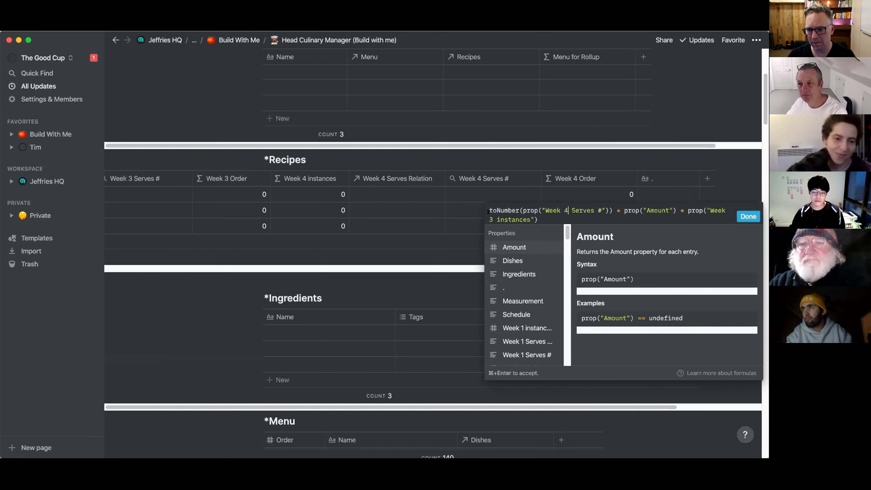
pyautogui.doubleClick(491, 220)
pyautogui.write('4')
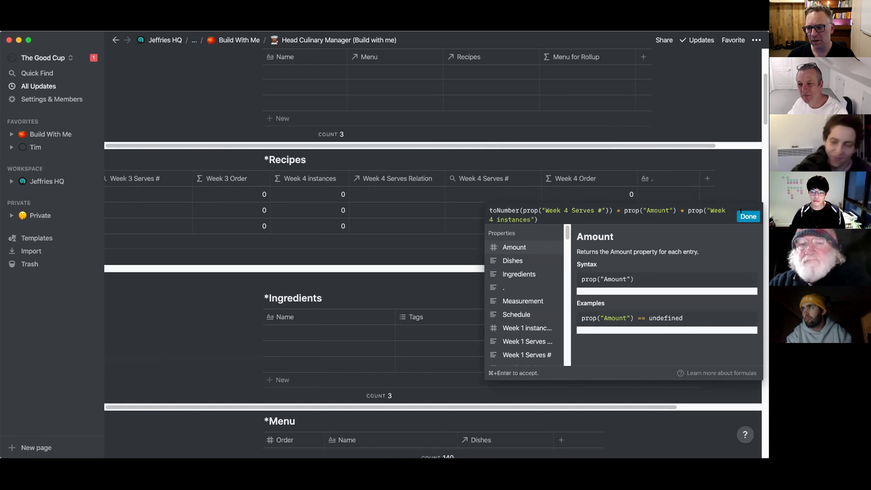
pyautogui.click(747, 216)
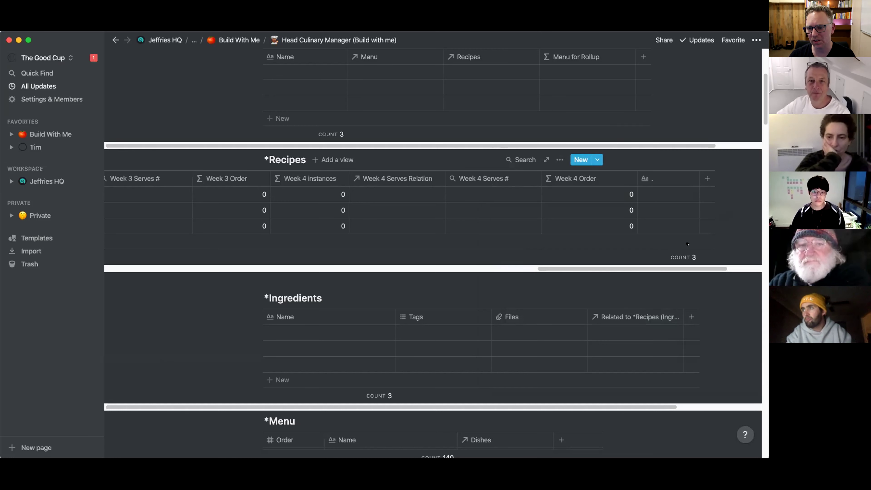
# Review the weekly columns of the *Recipes table back to Dishes, and look over the *Ingredients and *Menu tables below.
pyautogui.hscroll(-2, 617, 266)
pyautogui.hscroll(-2, 623, 266)
pyautogui.hscroll(1, 623, 266)
pyautogui.hscroll(-3, 623, 268)
pyautogui.hscroll(4, 624, 270)
pyautogui.moveTo(623, 273); pyautogui.dragTo(113, 282)
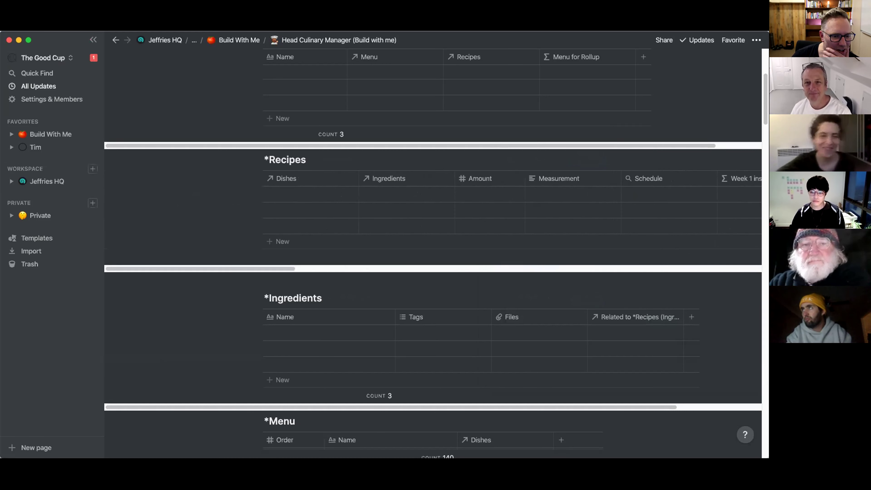
pyautogui.scroll(-2, 370, 319)
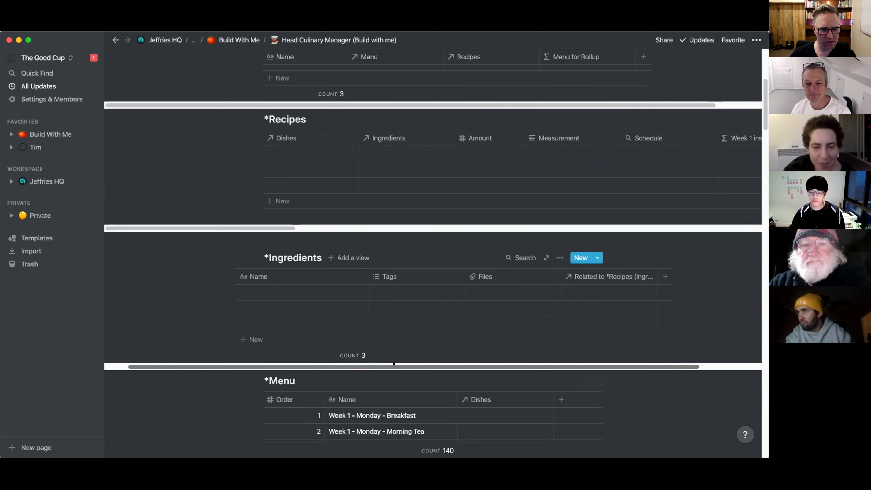
# Narrow the Name column of the *Ingredients table and rename its Tags property as Measurement.
pyautogui.hscroll(1, 335, 274)
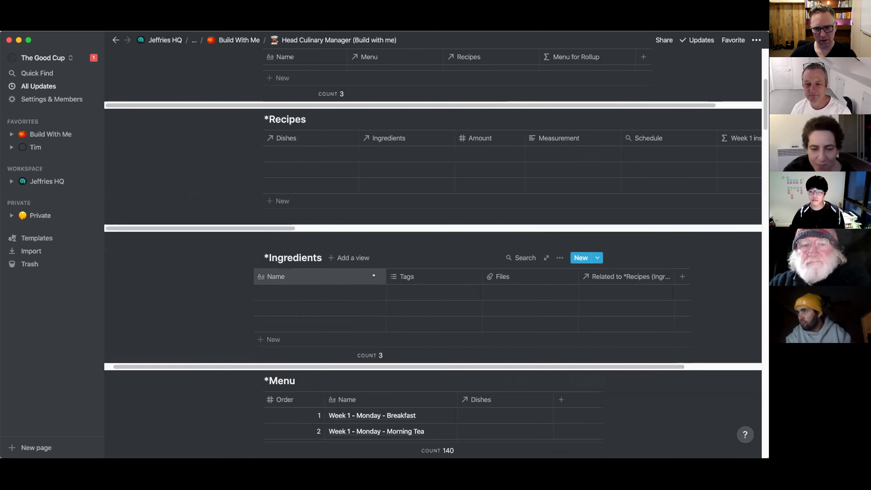
pyautogui.moveTo(385, 276); pyautogui.dragTo(352, 275)
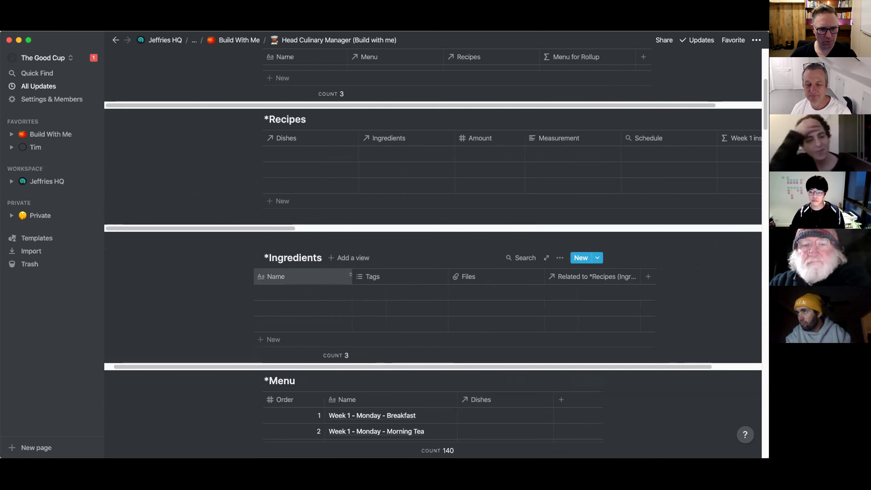
pyautogui.click(390, 274)
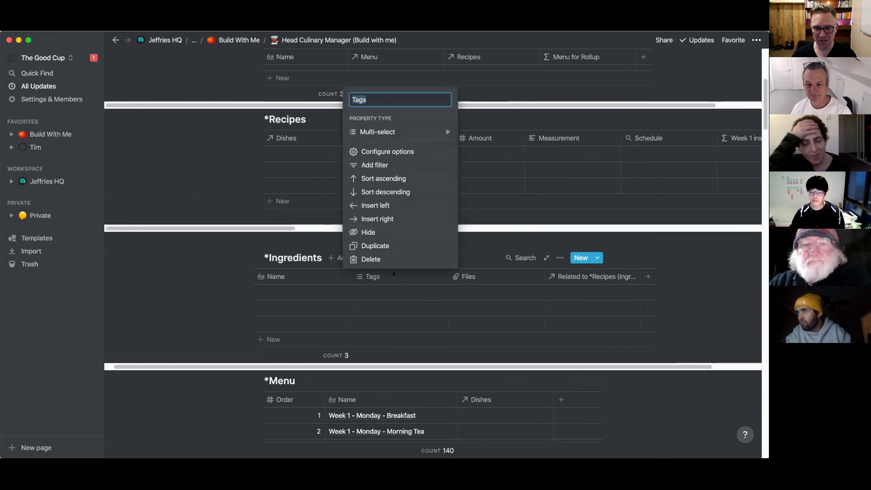
pyautogui.write('Measurement')
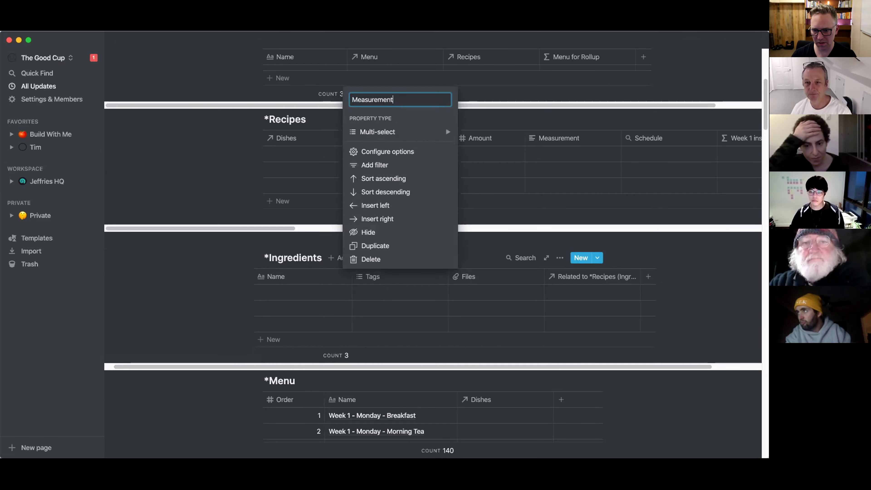
pyautogui.press('Return')
# Change the *Ingredients table's Measurement property to the Select type.
pyautogui.click(380, 276)
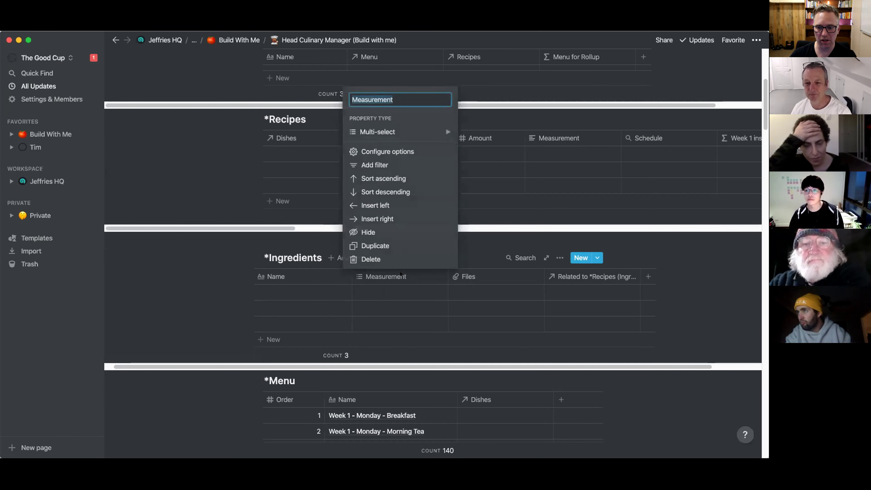
pyautogui.click(388, 130)
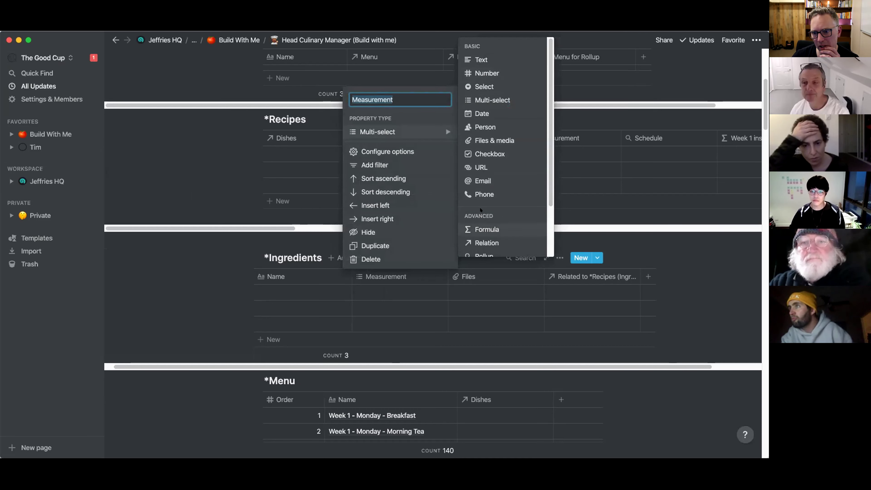
pyautogui.click(482, 87)
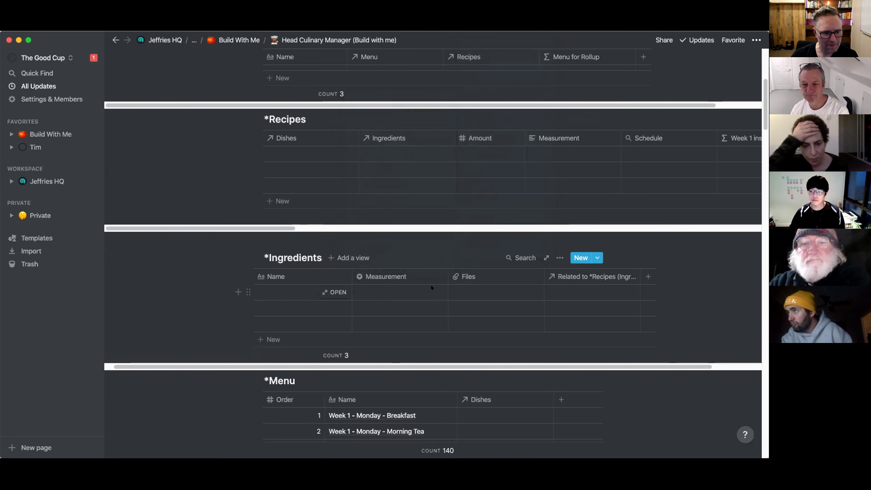
# Rename the *Ingredients table's relation to *Recipes as Recipes and move it directly before Files.
pyautogui.click(590, 276)
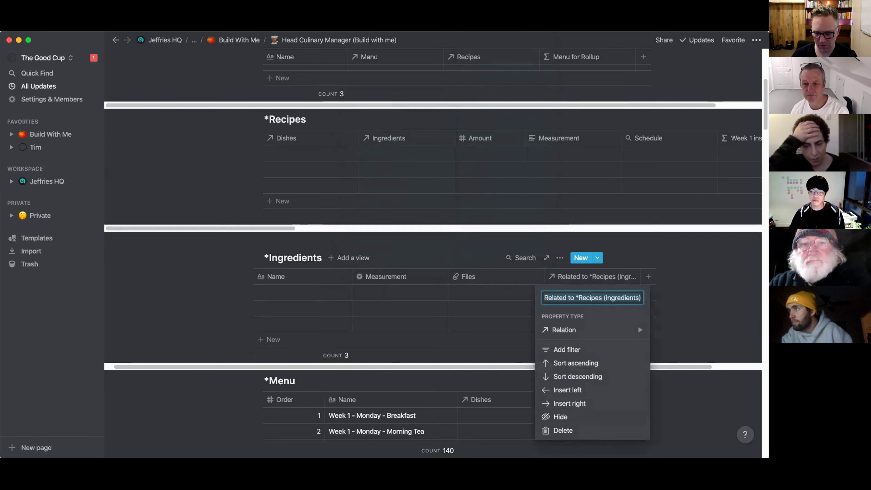
pyautogui.write('Recep')
pyautogui.press('BackSpace')
pyautogui.press('BackSpace')
pyautogui.write('ipes')
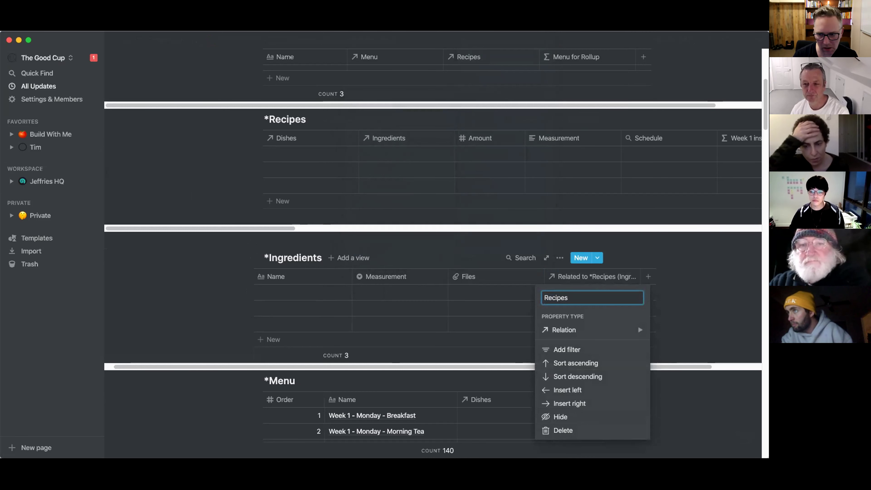
pyautogui.press('Return')
pyautogui.moveTo(569, 276); pyautogui.dragTo(493, 277)
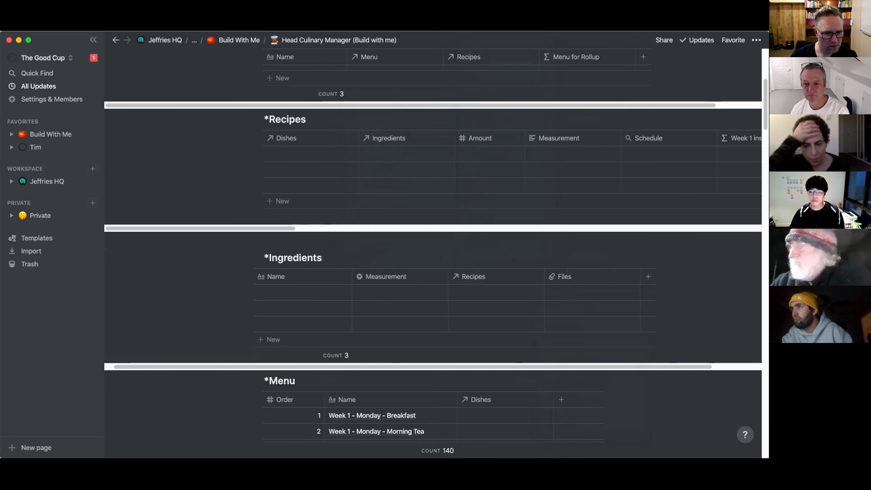
# Rename the Files property of the *Ingredients table as Week 1 Order.
pyautogui.moveTo(455, 365); pyautogui.dragTo(503, 363)
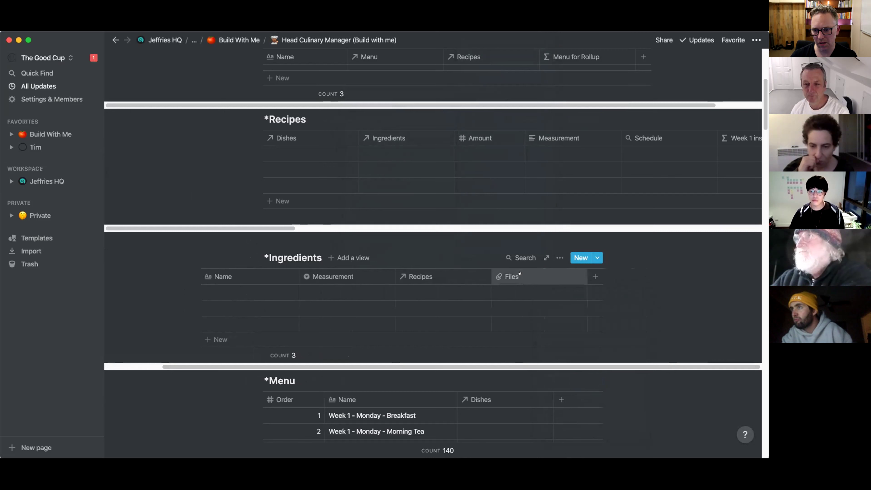
pyautogui.click(514, 276)
pyautogui.moveTo(565, 145)
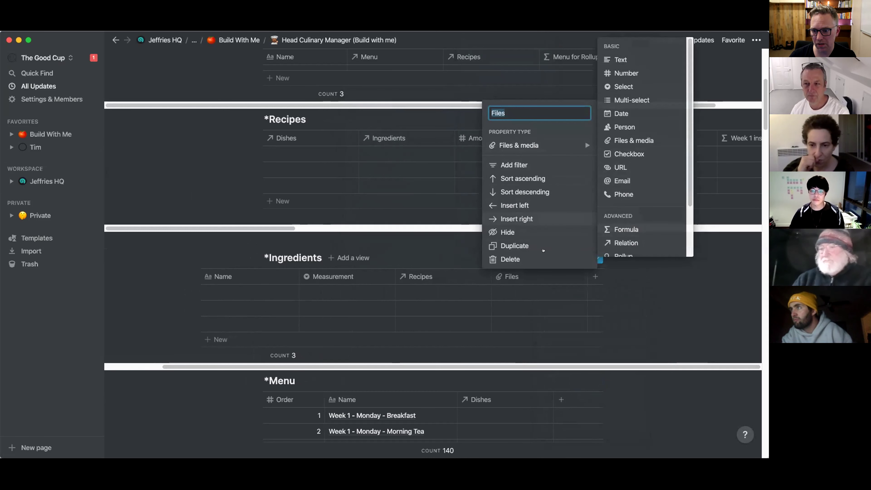
pyautogui.click(514, 275)
pyautogui.click(515, 274)
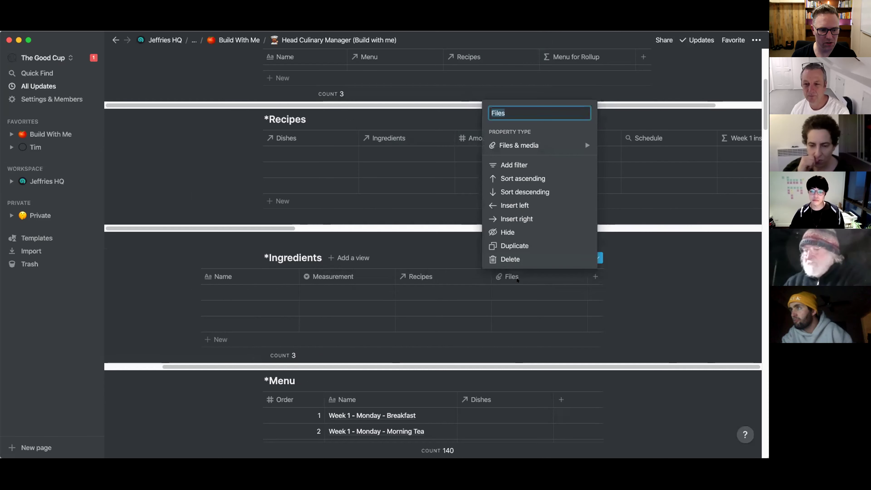
pyautogui.write('Week 1 Order')
pyautogui.press('Return')
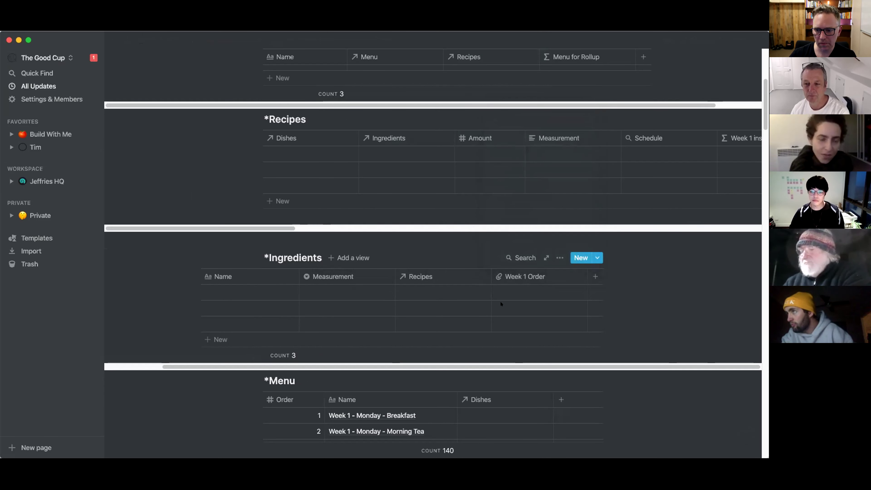
# Change the *Ingredients table's Week 1 Order property to the Rollup type.
pyautogui.click(519, 275)
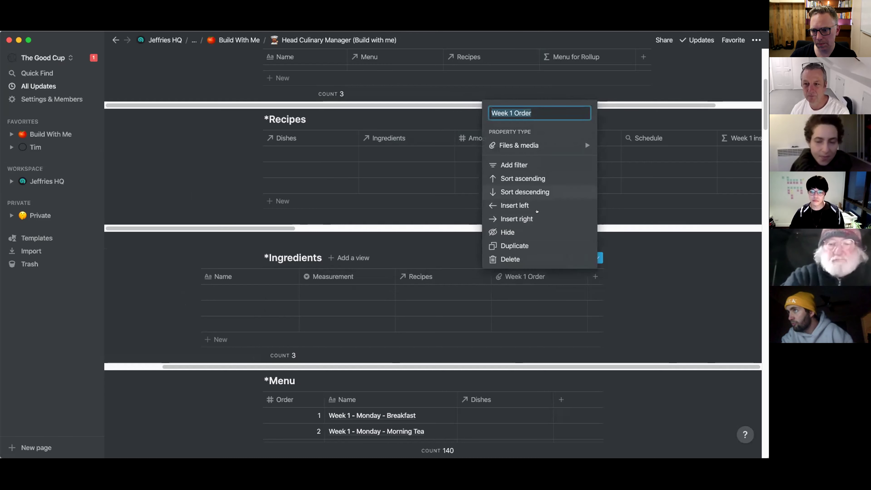
pyautogui.click(549, 145)
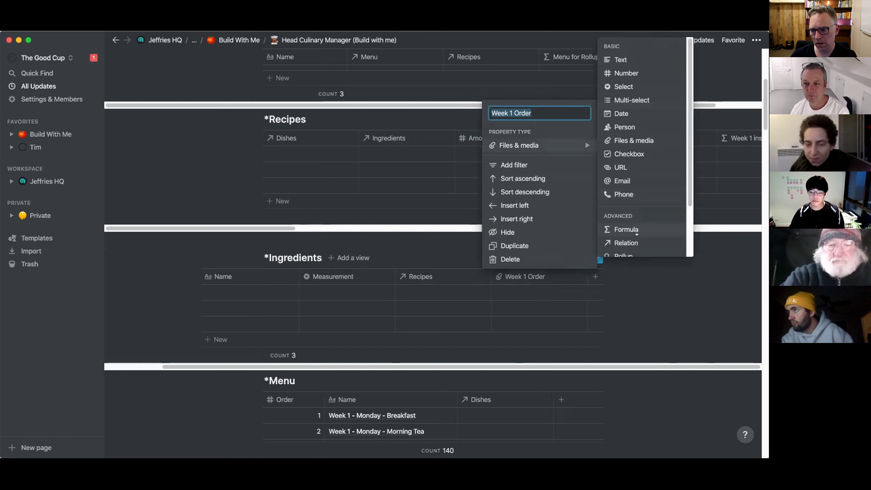
pyautogui.scroll(-3, 641, 244)
pyautogui.click(638, 196)
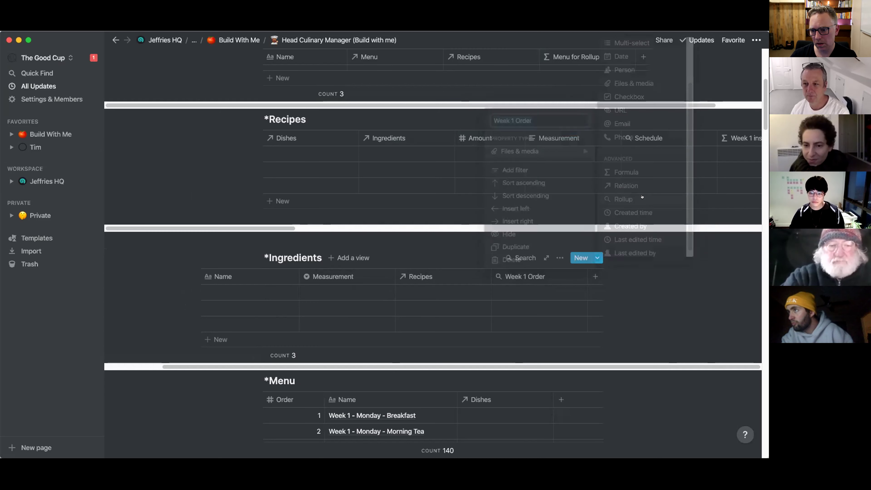
# Configure the Week 1 Order rollup in *Ingredients to use the Recipes relation, the Week 1 Order property and the Sum calculation.
pyautogui.click(533, 288)
pyautogui.click(541, 322)
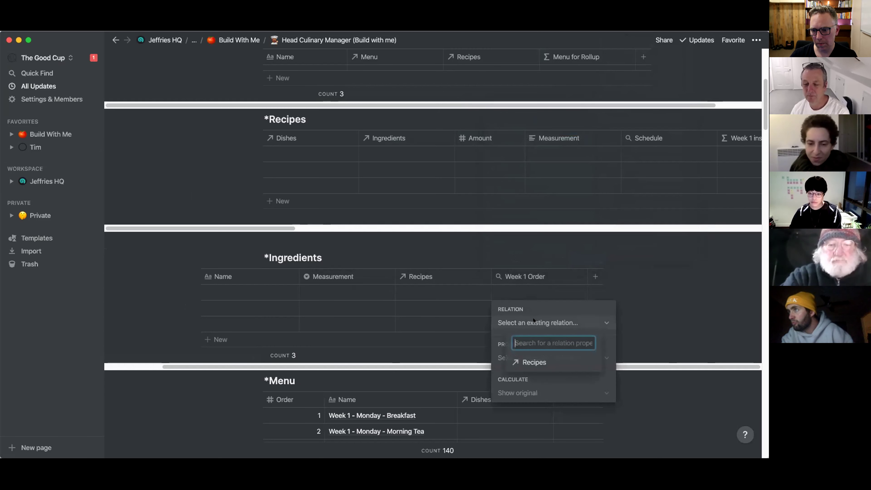
pyautogui.click(527, 360)
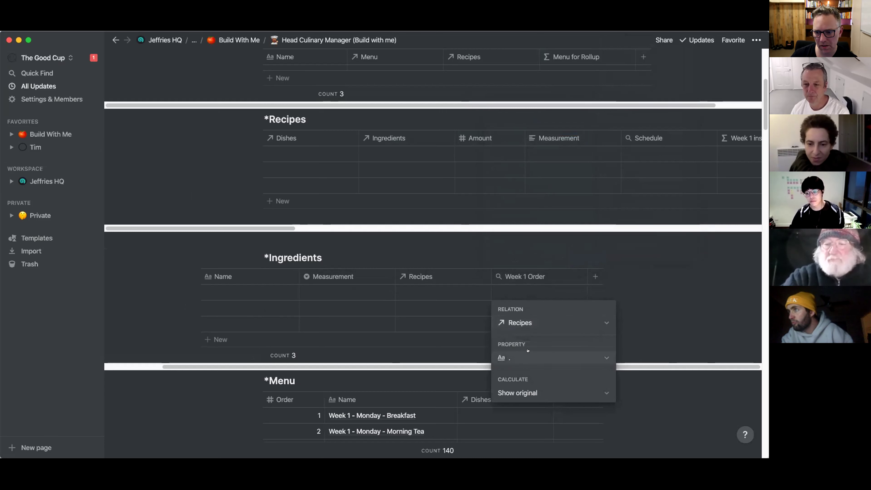
pyautogui.click(528, 350)
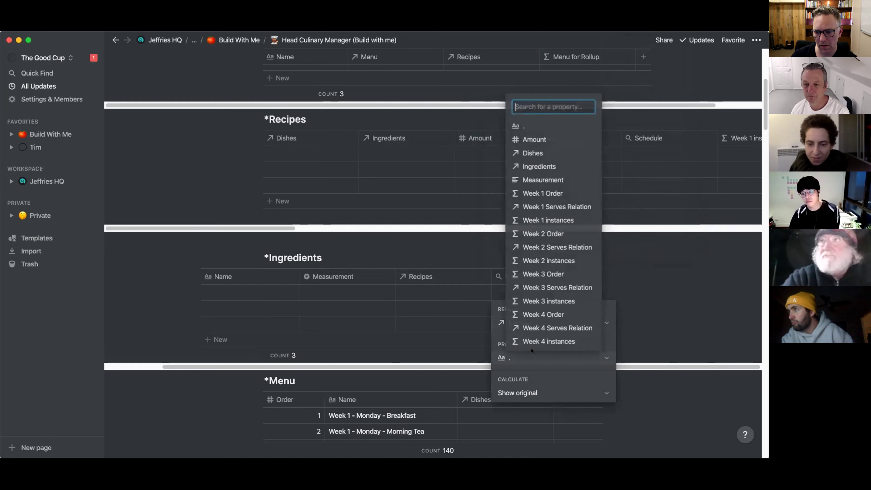
pyautogui.click(560, 190)
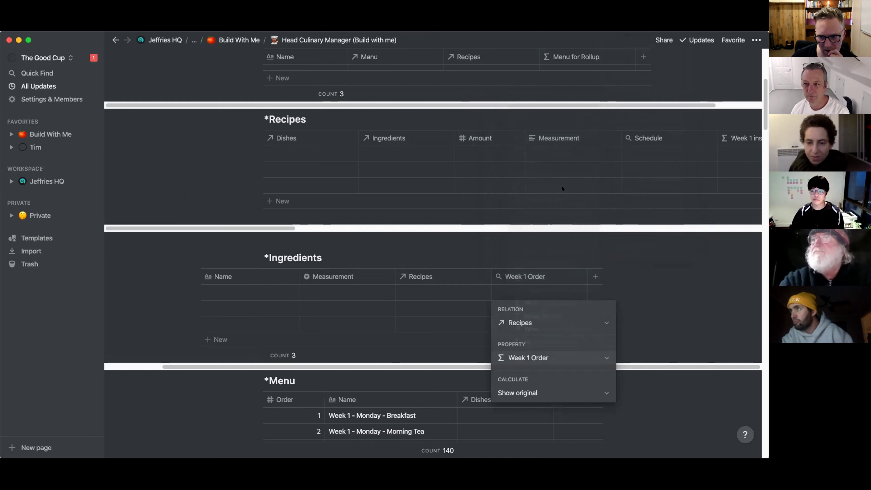
pyautogui.click(534, 392)
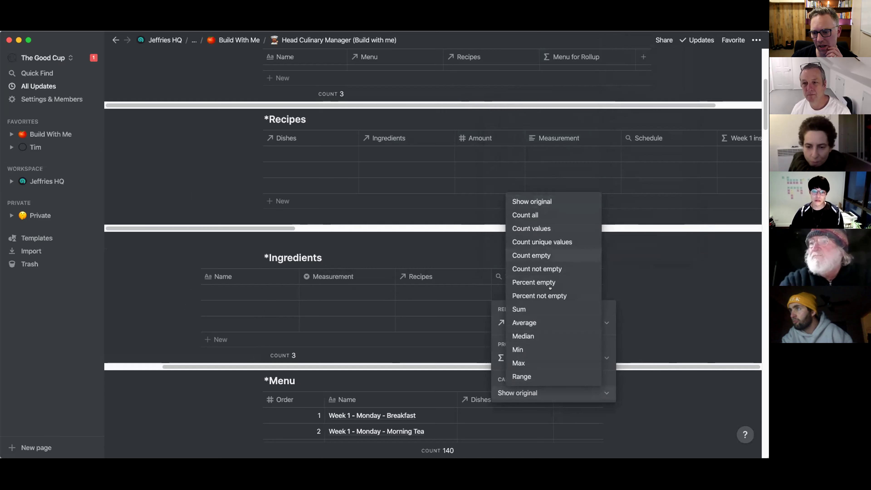
pyautogui.click(546, 309)
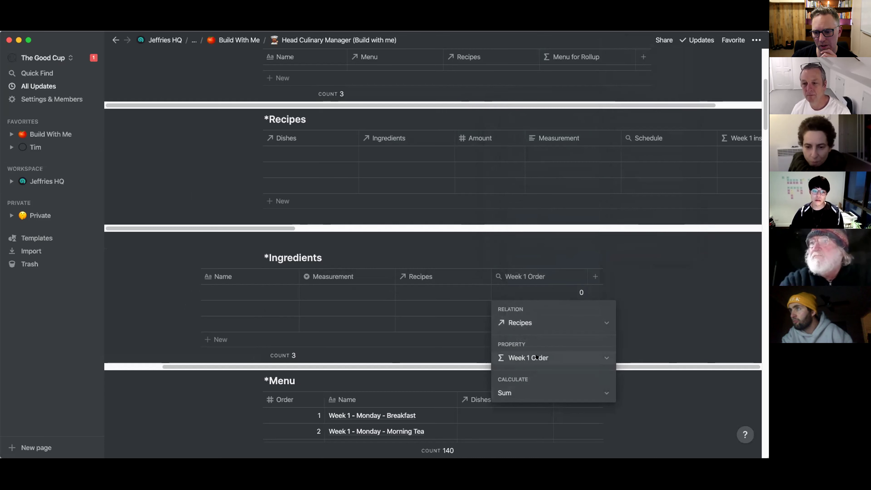
pyautogui.click(634, 297)
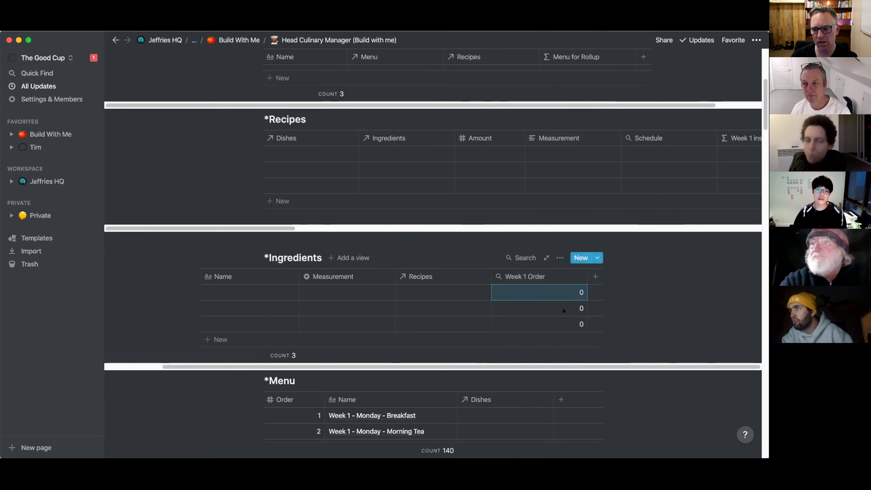
# Duplicate the Week 1 Order rollup in the *Ingredients table and name the copy Week 2 Order.
pyautogui.click(535, 276)
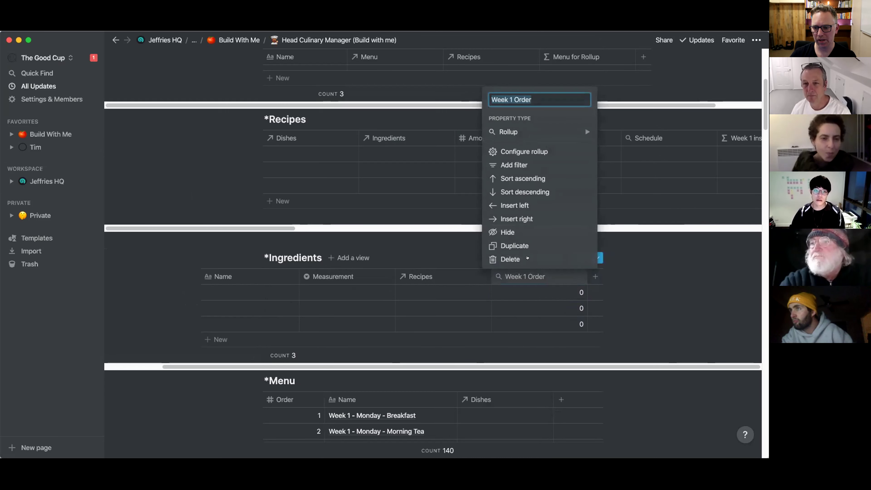
pyautogui.click(515, 246)
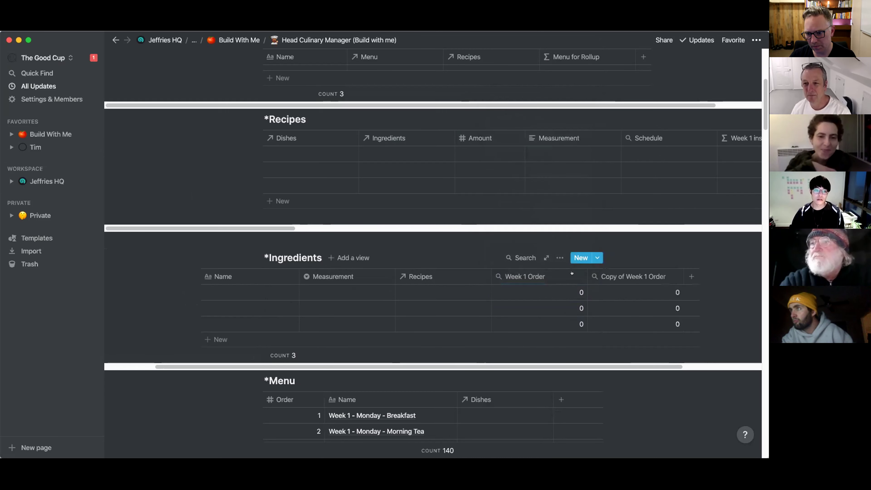
pyautogui.moveTo(605, 131)
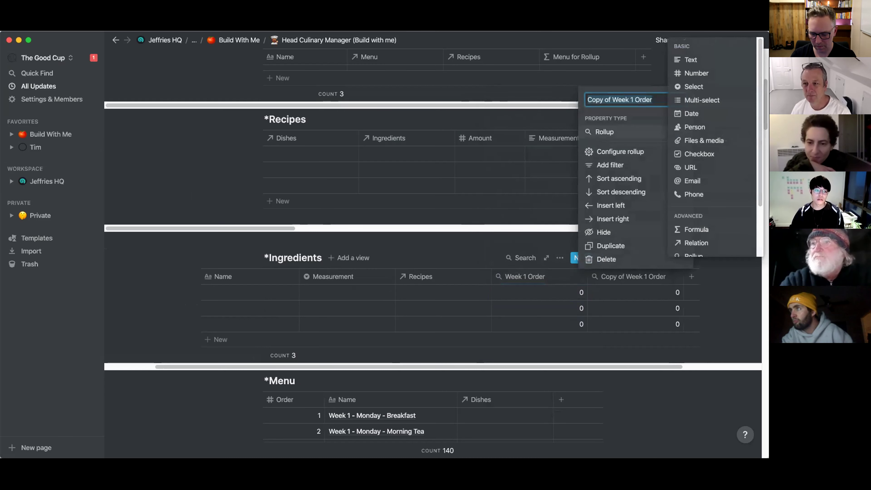
pyautogui.write('Week 2 Order')
pyautogui.press('Return')
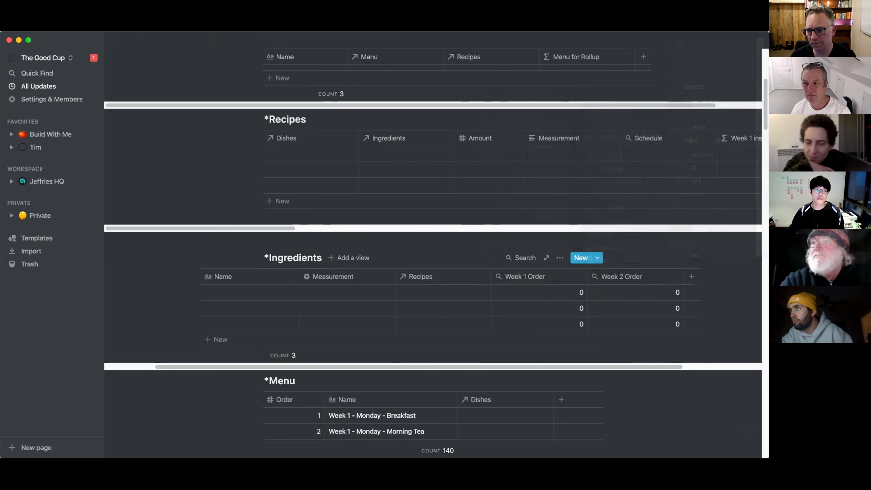
# Point the *Ingredients table's Week 2 Order rollup at the Week 2 Order property of Recipes and calculate it as Sum.
pyautogui.click(638, 302)
pyautogui.click(590, 358)
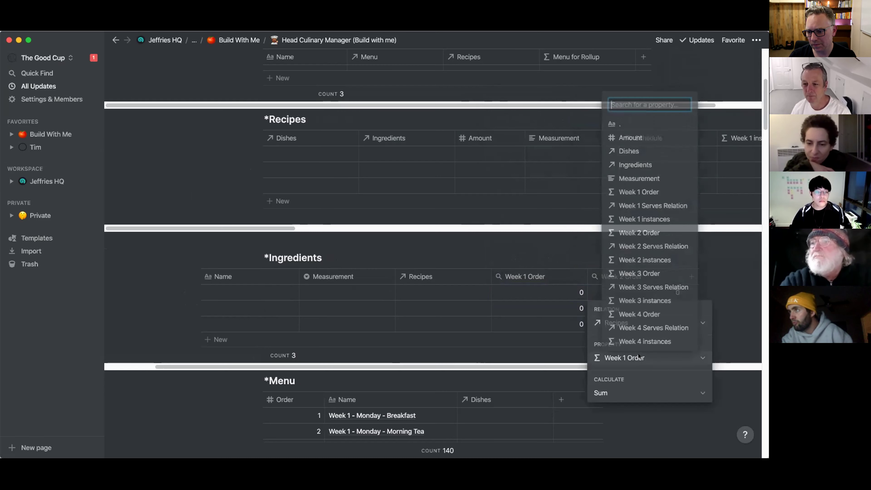
pyautogui.click(640, 233)
pyautogui.click(555, 371)
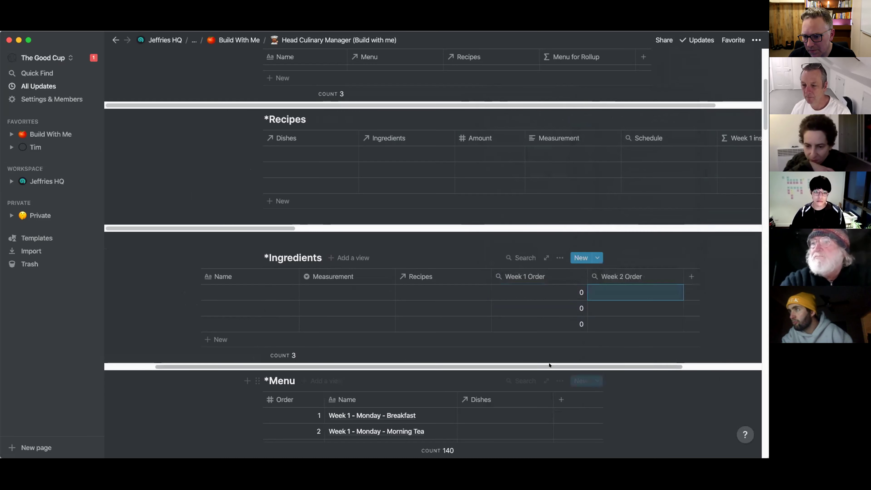
pyautogui.moveTo(550, 366); pyautogui.dragTo(601, 359)
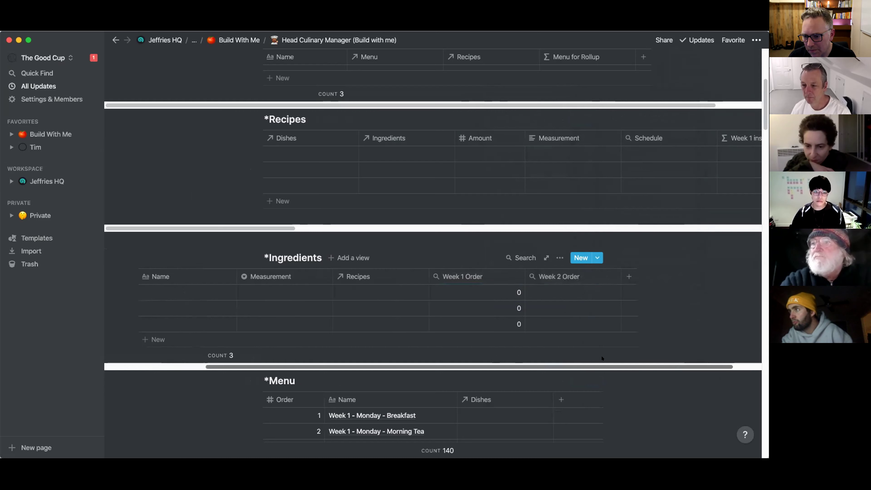
pyautogui.click(578, 294)
pyautogui.click(573, 388)
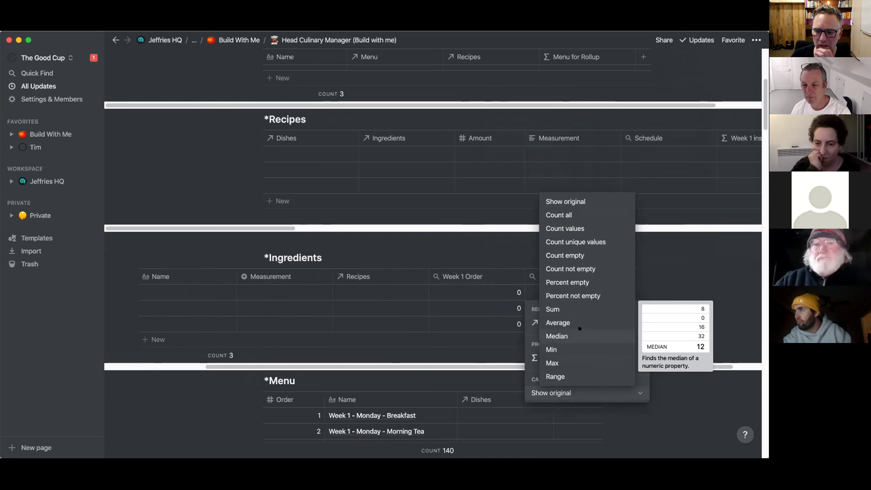
pyautogui.click(588, 309)
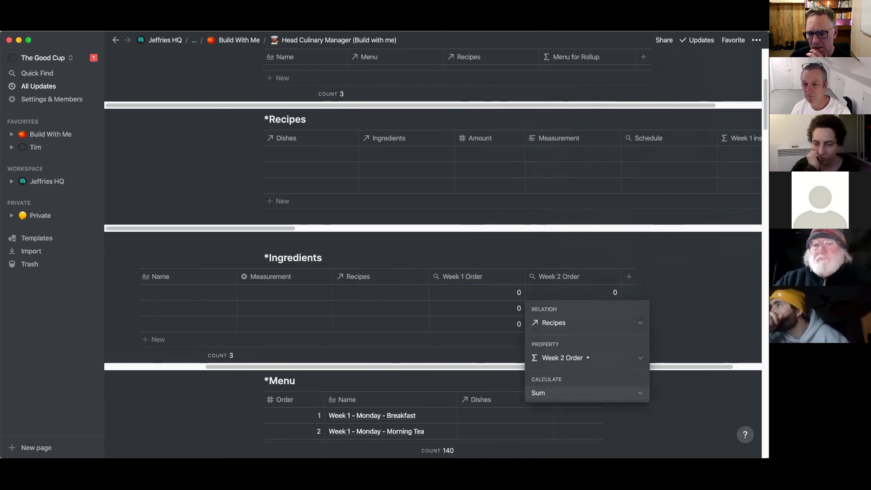
# Duplicate the Week 2 Order rollup in the Ingredients database and name the copy "Week 3 Order".
pyautogui.click(663, 296)
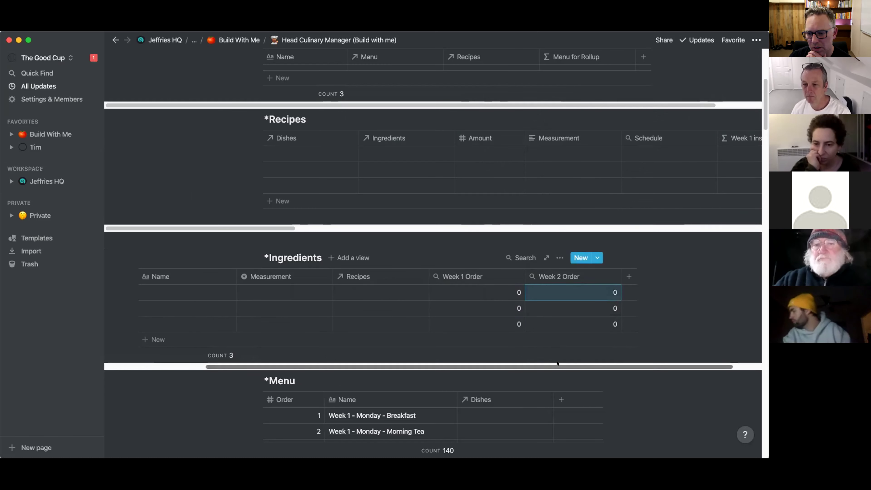
pyautogui.hscroll(2, 582, 353)
pyautogui.click(535, 276)
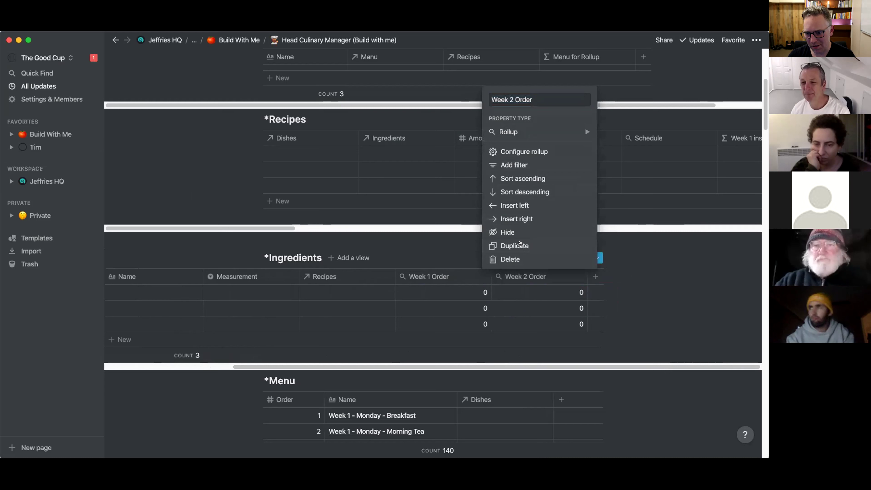
pyautogui.click(519, 244)
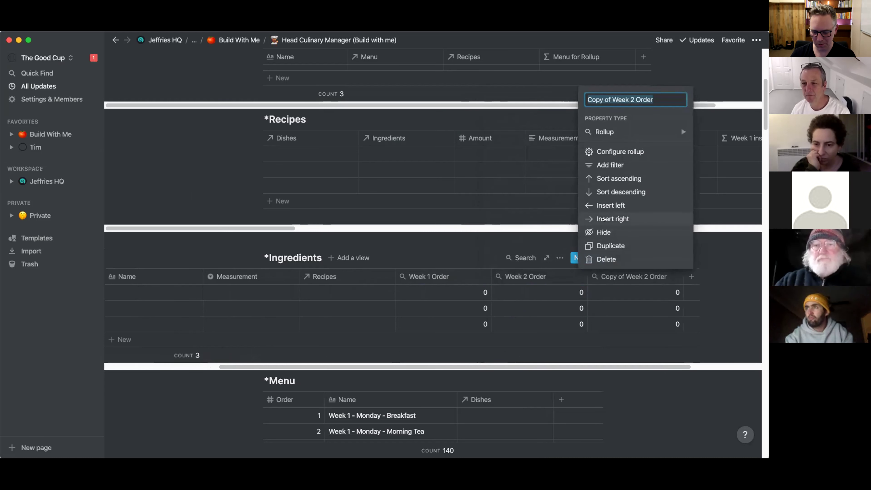
pyautogui.write('Week 3 Order')
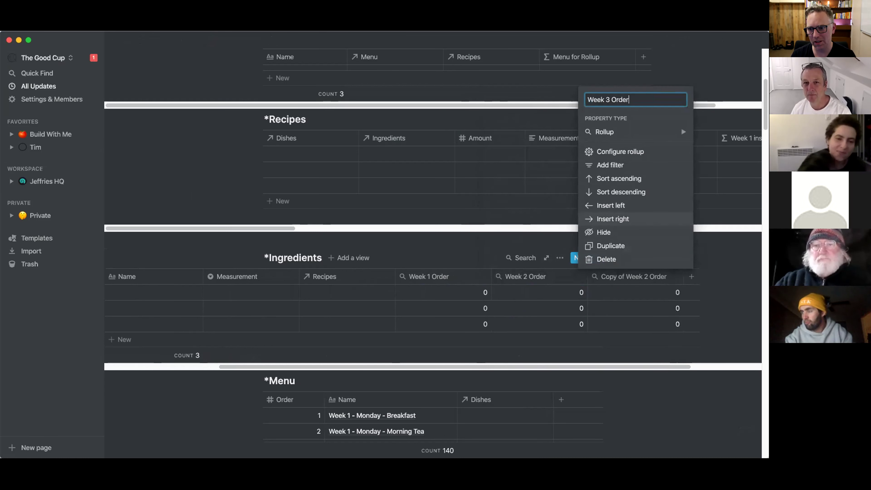
pyautogui.press('Return')
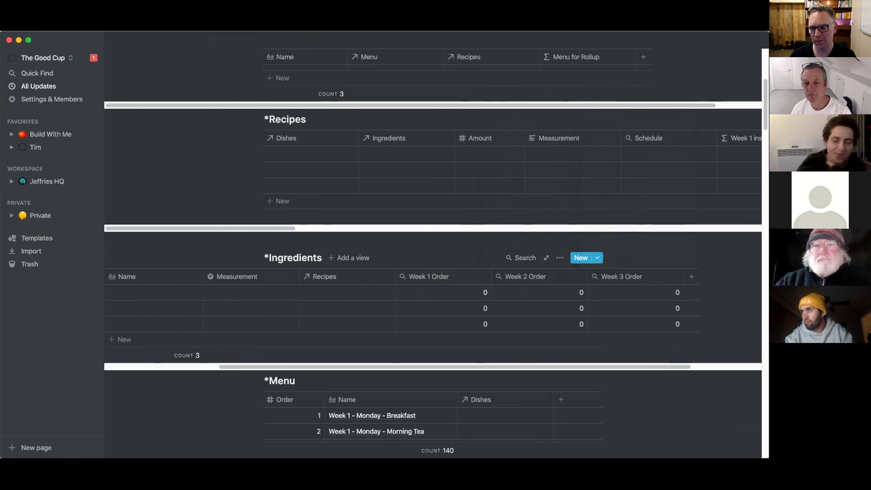
# Configure the Week 3 Order rollup to use the Week 3 Order property of Recipes, calculated as Sum.
pyautogui.click(635, 292)
pyautogui.click(632, 357)
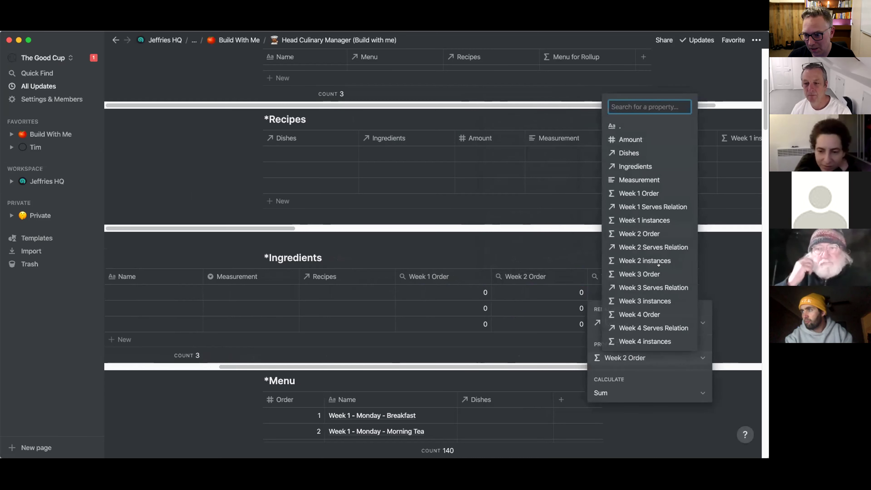
pyautogui.click(651, 274)
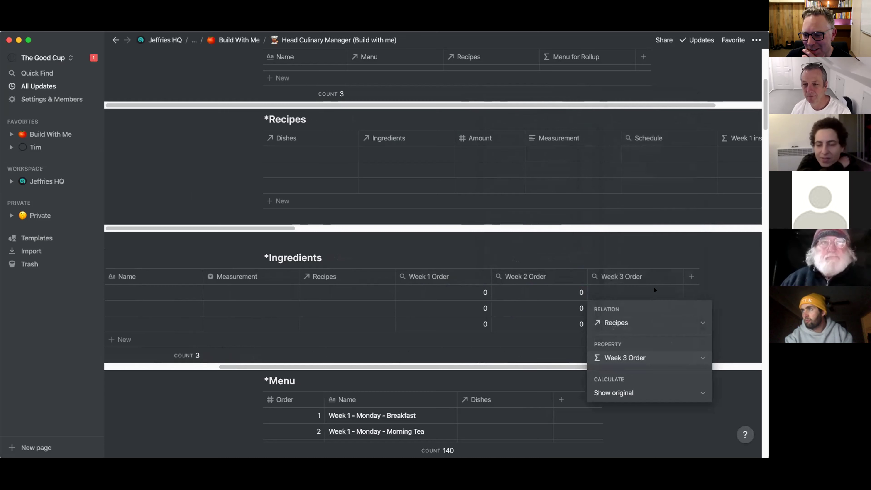
pyautogui.click(625, 389)
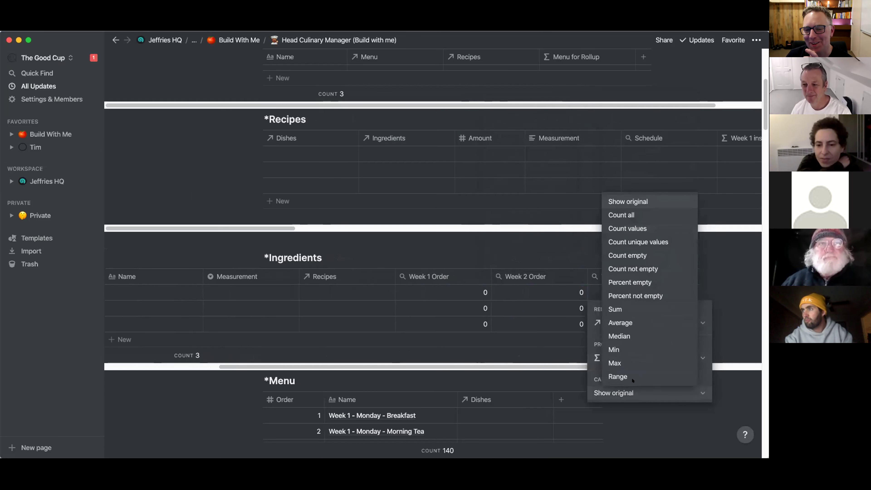
pyautogui.click(627, 309)
pyautogui.press('Escape')
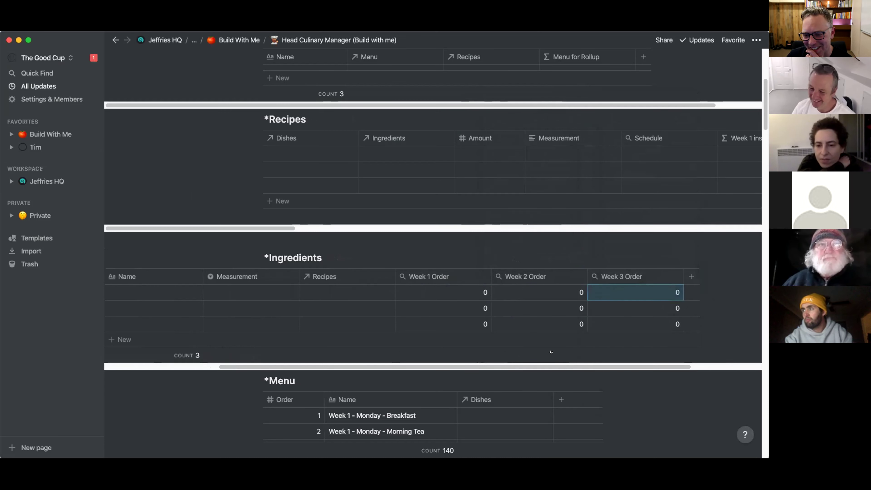
# Check the rollup settings of the Week 1, Week 2 and Week 3 Order columns in the Ingredients database.
pyautogui.click(458, 291)
pyautogui.press('Escape')
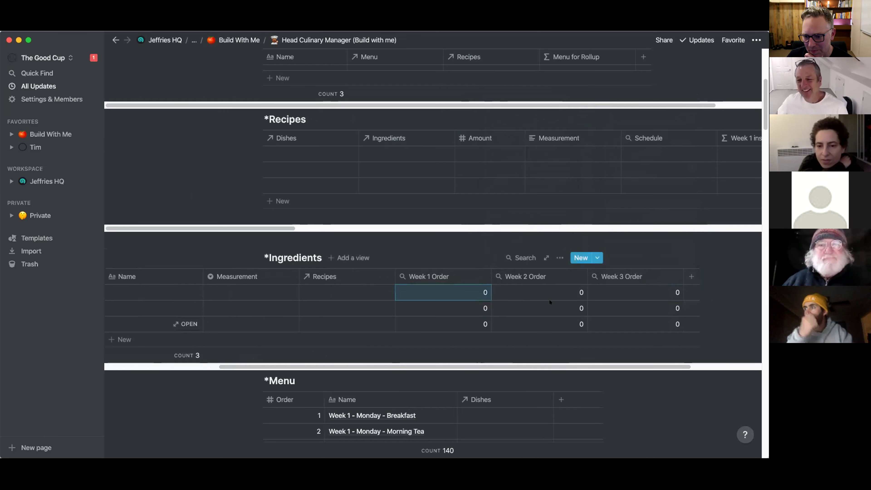
pyautogui.press('Right')
pyautogui.press('Return')
pyautogui.press('Escape')
pyautogui.press('Right')
pyautogui.press('Return')
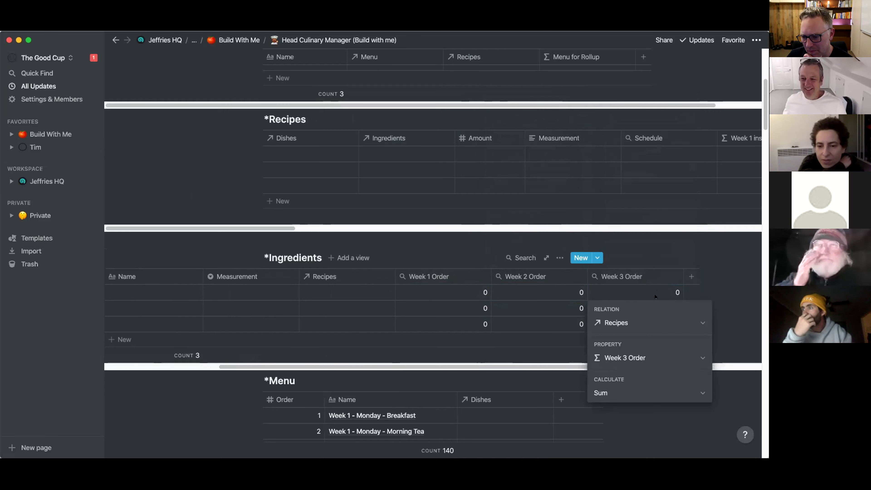
pyautogui.press('Escape')
# Duplicate the Week 3 Order rollup in the Ingredients database and name the copy "Week 4 Order".
pyautogui.click(632, 276)
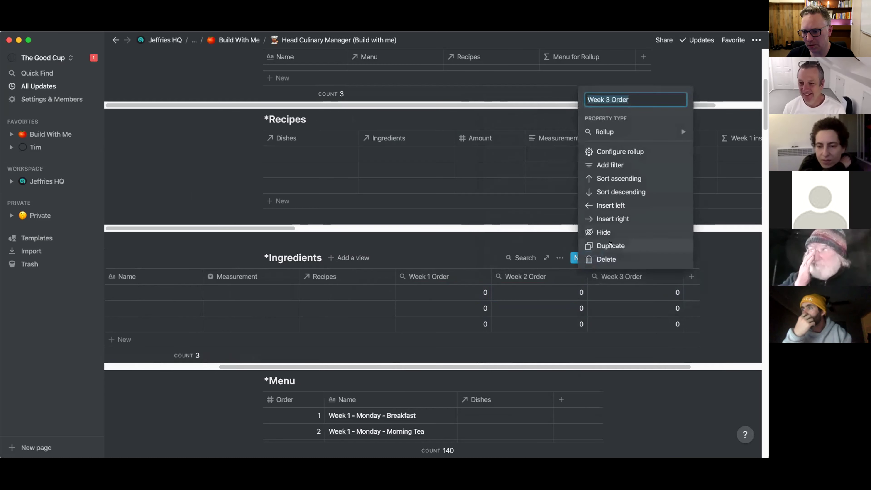
pyautogui.click(627, 246)
pyautogui.hscroll(5, 584, 363)
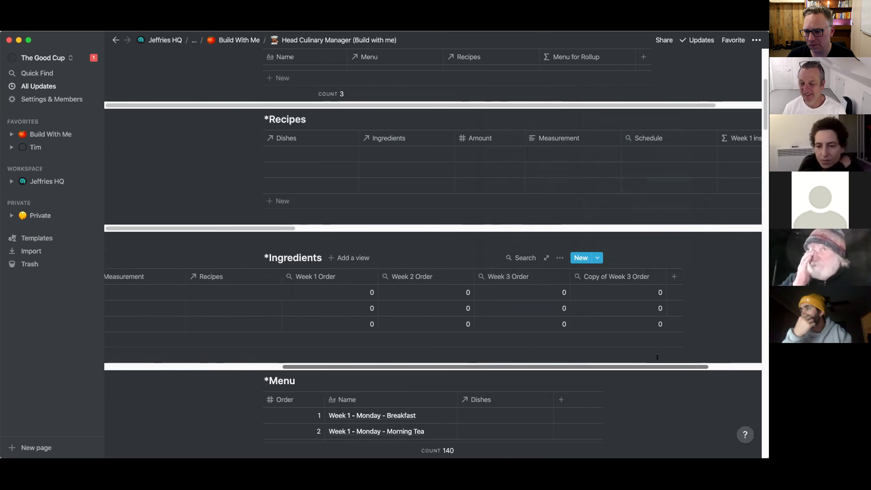
pyautogui.click(616, 276)
pyautogui.write('Week 4 Order')
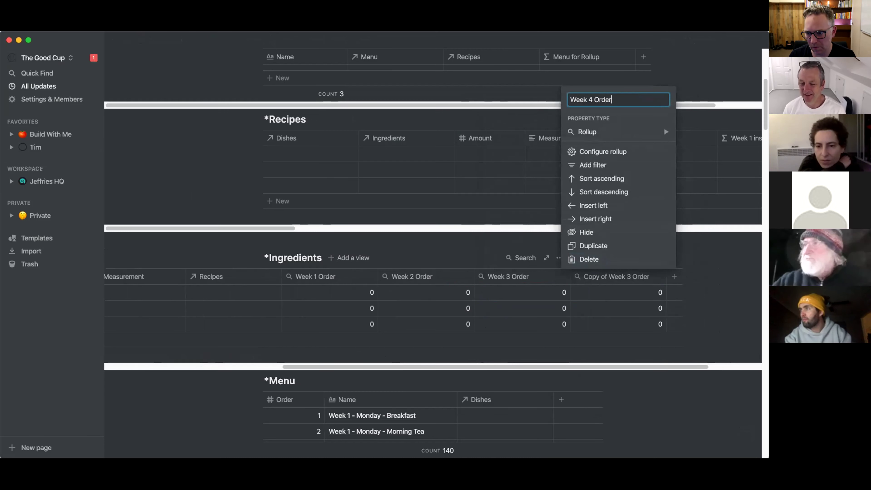
pyautogui.press('Return')
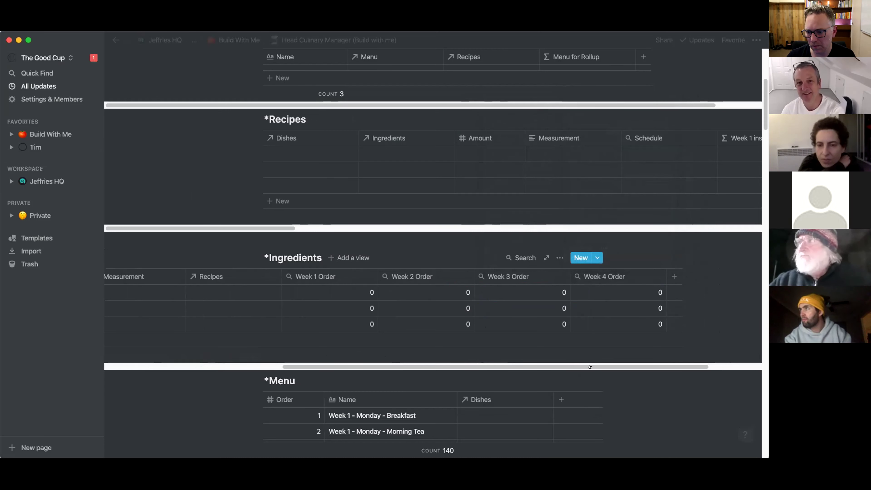
# Configure the Week 4 Order rollup to use the Week 4 Order property of Recipes, calculated as Sum.
pyautogui.click(613, 292)
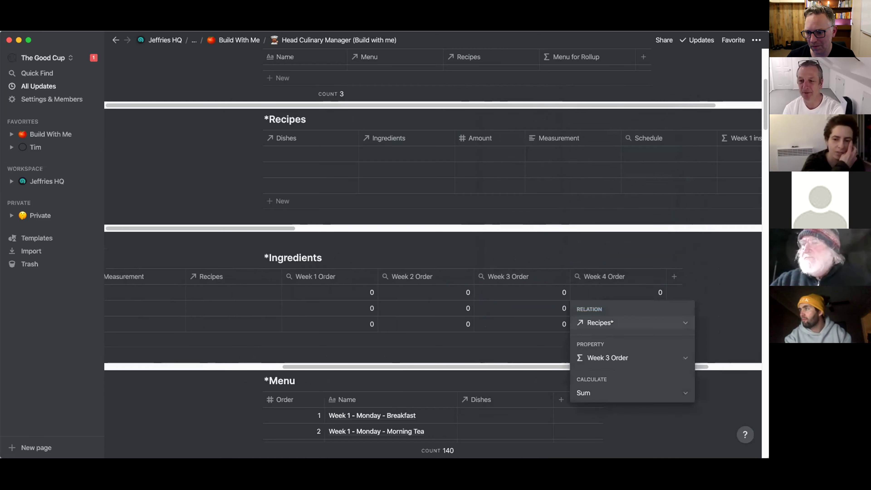
pyautogui.click(628, 357)
pyautogui.click(626, 314)
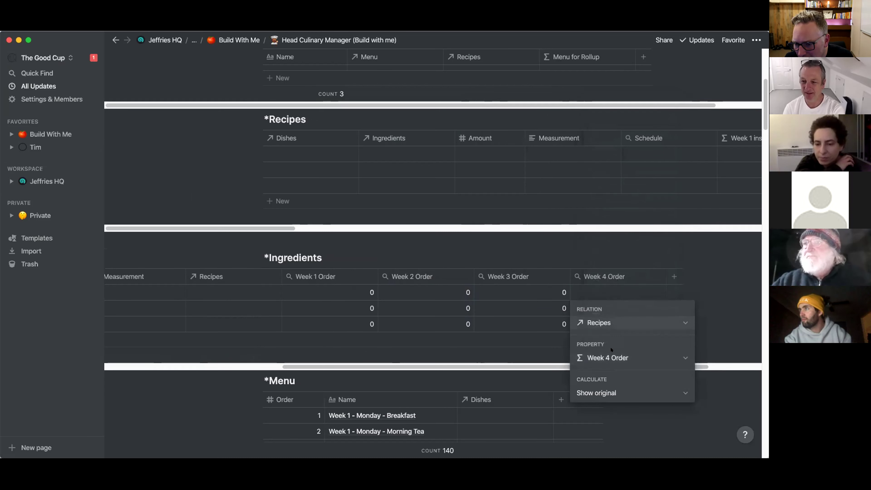
pyautogui.click(632, 357)
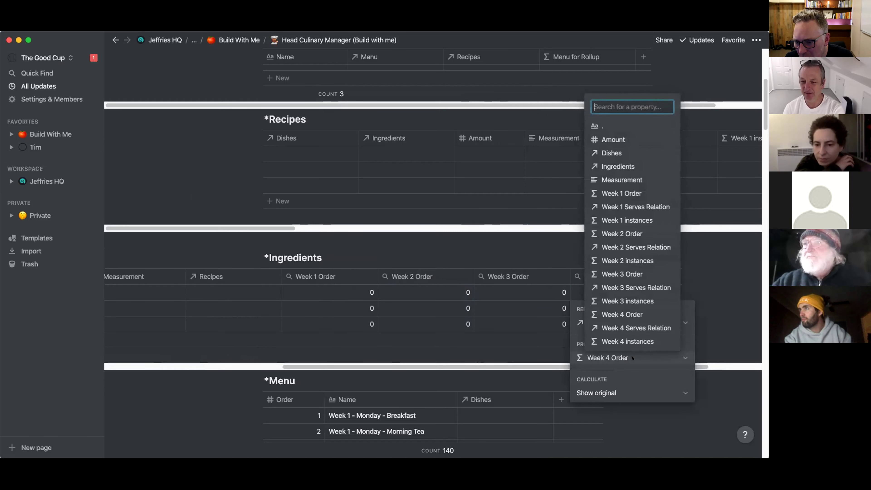
pyautogui.click(541, 317)
pyautogui.click(618, 391)
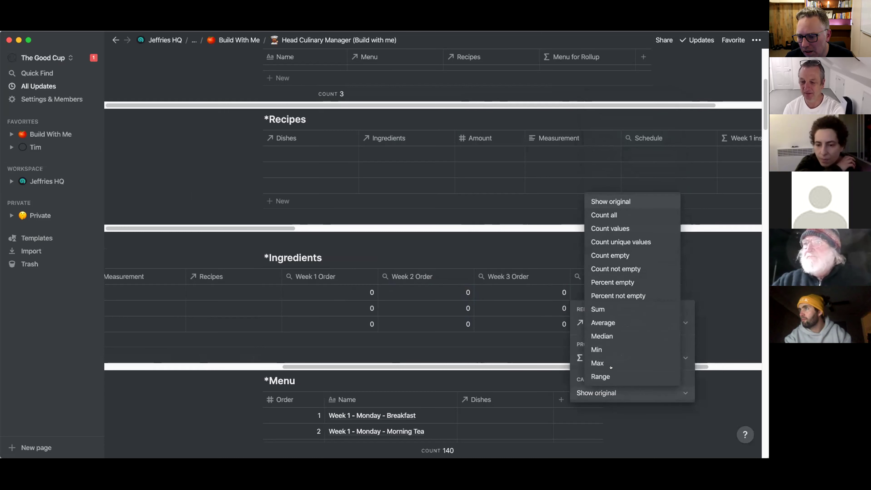
pyautogui.click(600, 310)
pyautogui.click(530, 341)
# Turn the inline Dishes, Recipes and Ingredients databases into pages.
pyautogui.moveTo(508, 364); pyautogui.dragTo(354, 364)
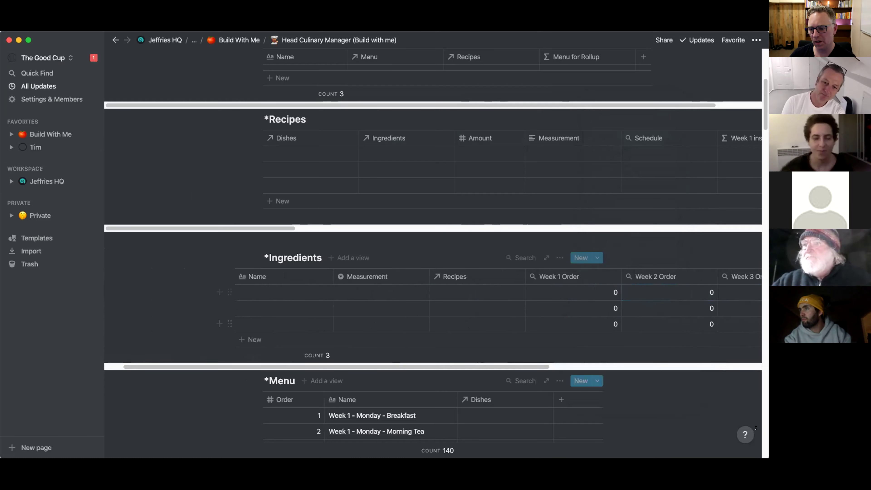
pyautogui.scroll(5, 572, 220)
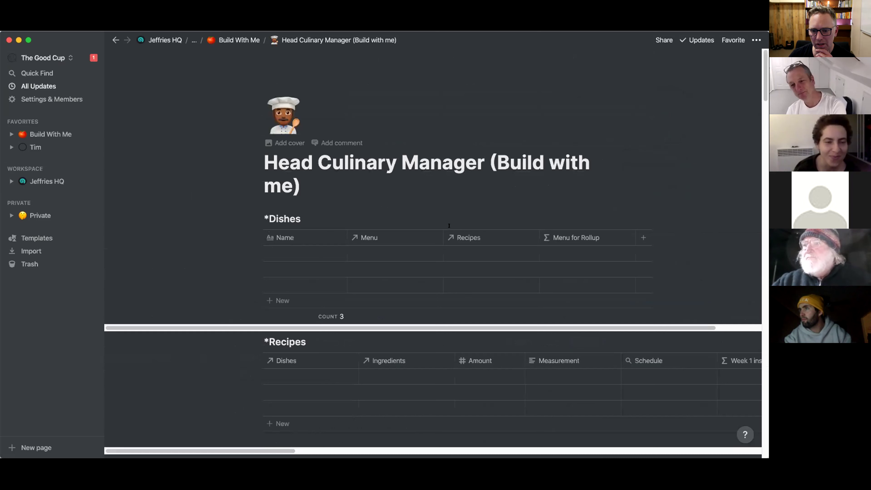
pyautogui.rightClick(572, 219)
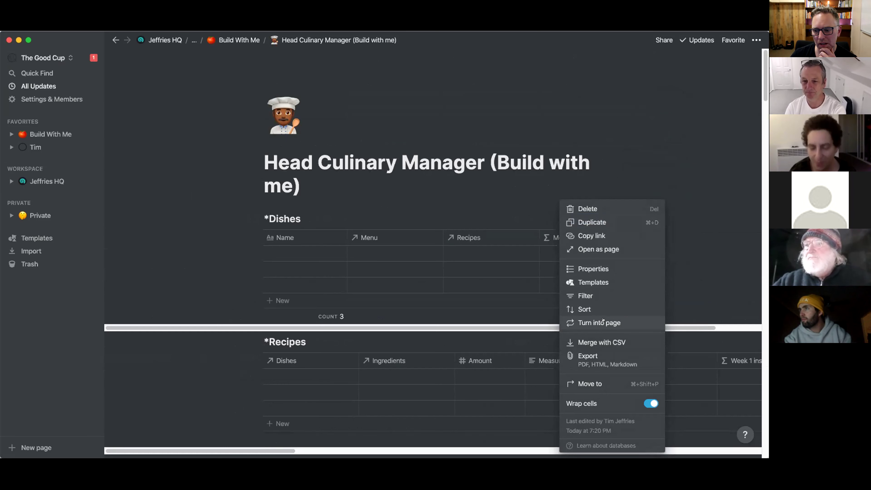
pyautogui.click(599, 322)
pyautogui.click(558, 235)
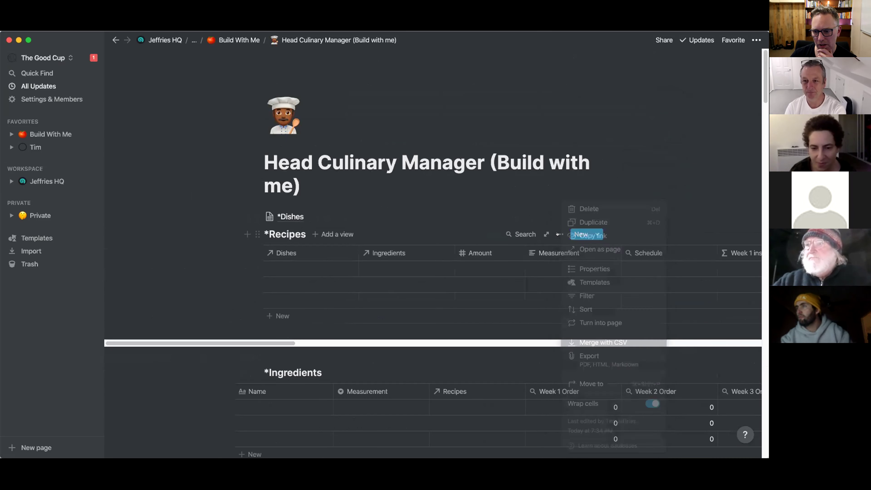
pyautogui.click(603, 321)
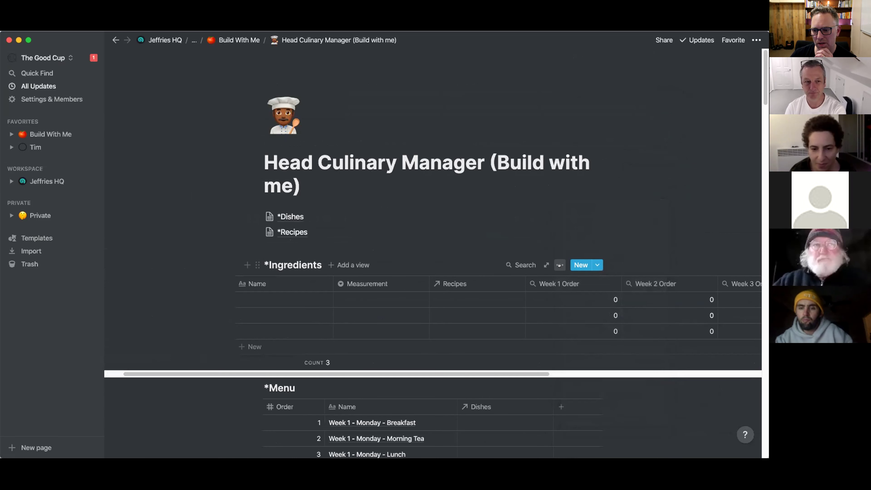
pyautogui.click(558, 265)
pyautogui.click(604, 321)
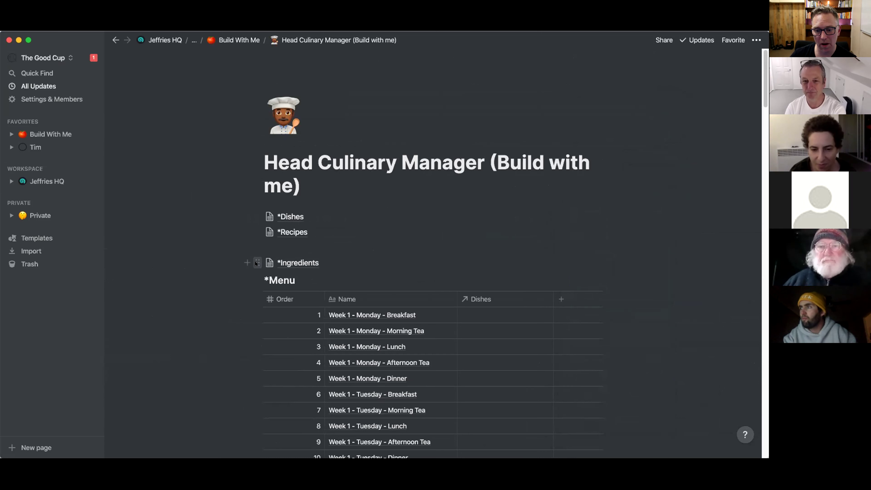
# Turn the inline Menu and Serves databases into pages.
pyautogui.click(256, 263)
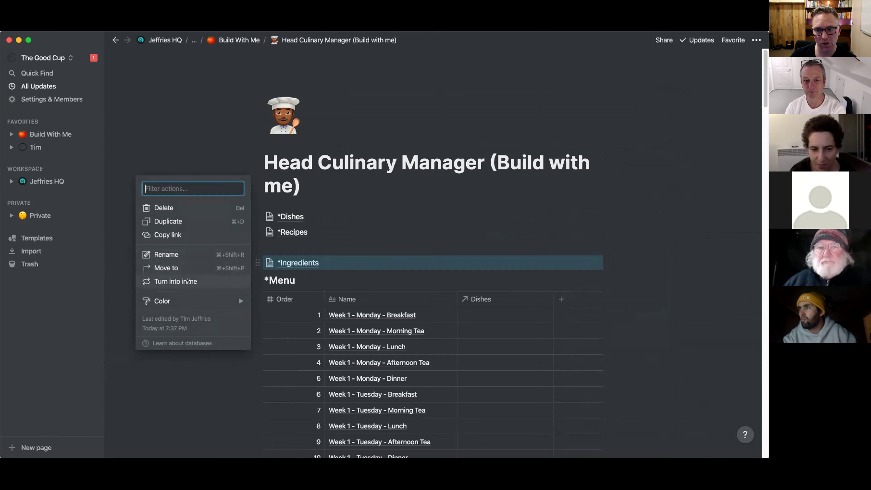
pyautogui.press('Escape')
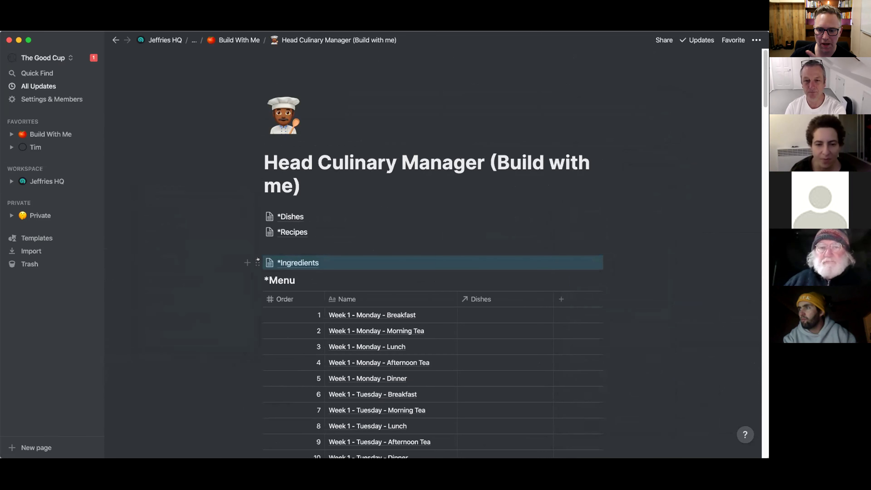
pyautogui.click(559, 280)
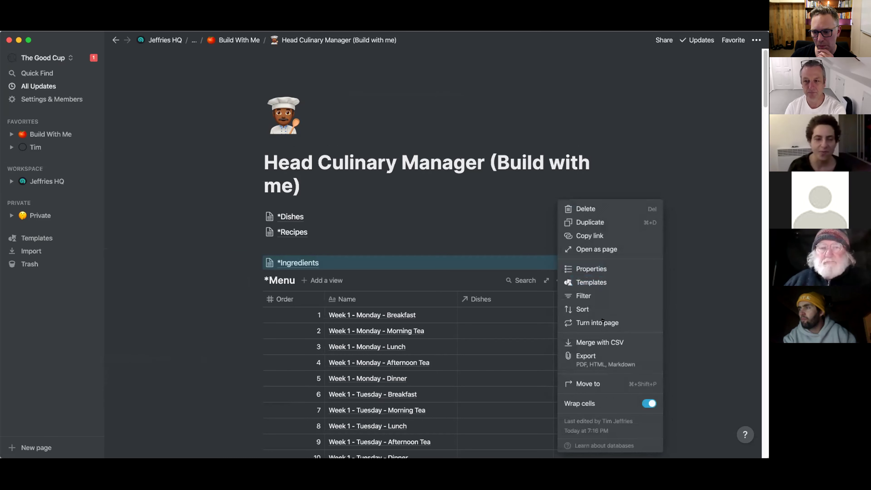
pyautogui.click(588, 322)
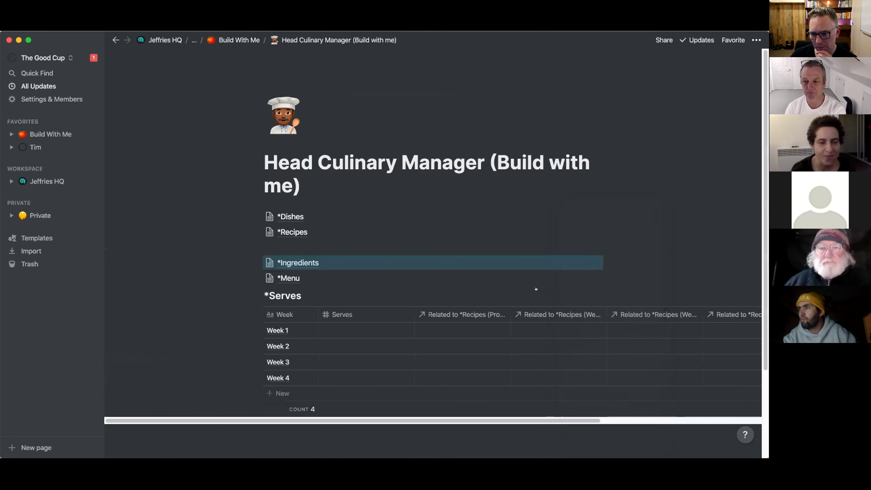
pyautogui.click(559, 294)
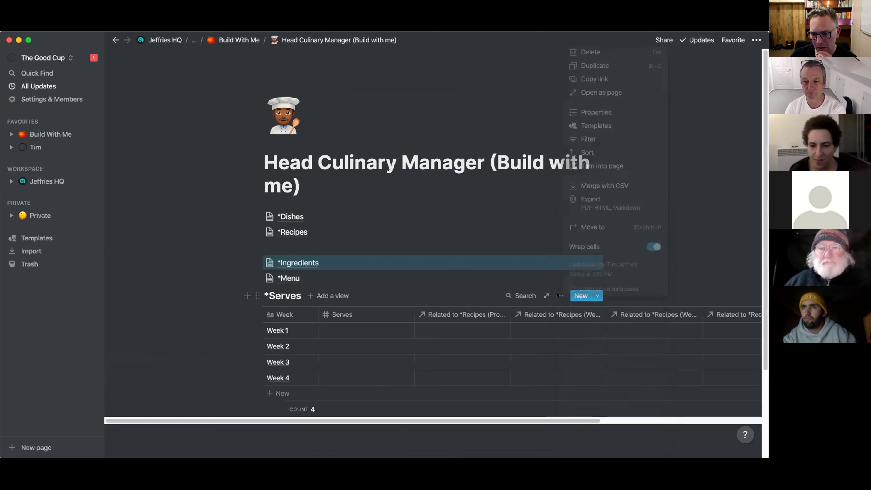
pyautogui.click(602, 161)
# Remove the blank line between the Recipes and Ingredients pages and add blank lines above the Dishes page.
pyautogui.click(272, 241)
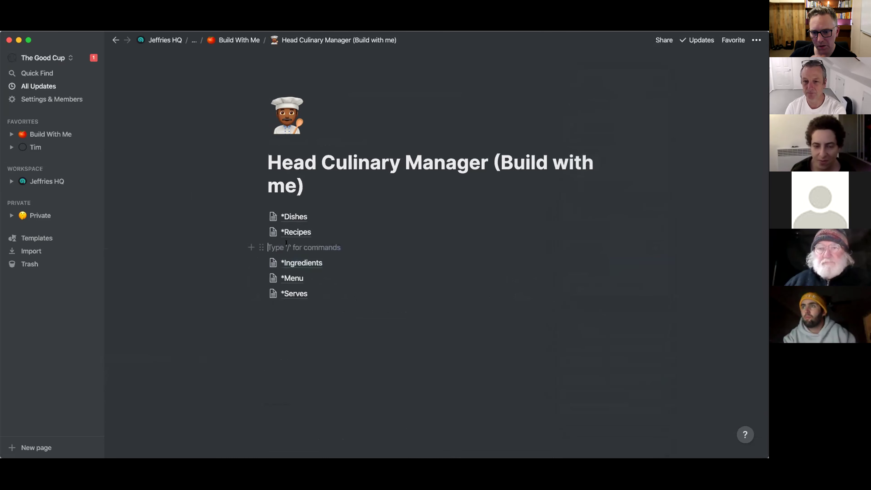
pyautogui.press('BackSpace')
pyautogui.press('Return')
pyautogui.press('Return')
pyautogui.press('Return')
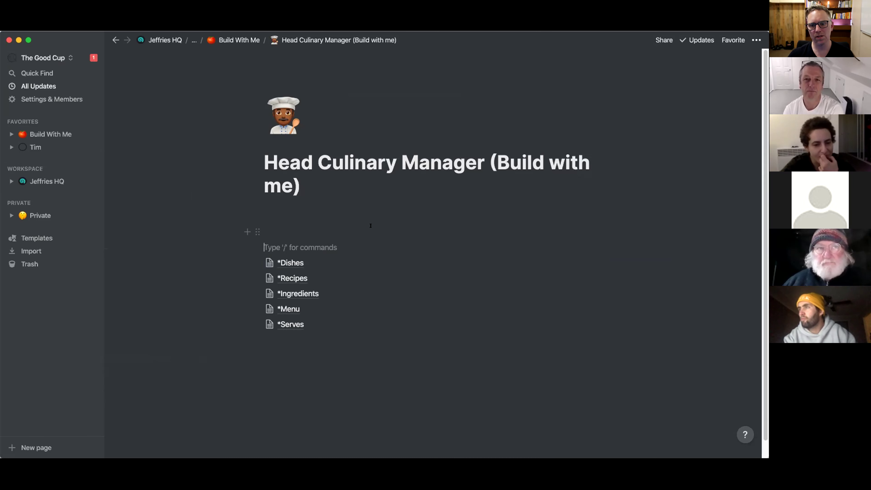
# Insert a toggle list above the Dishes page and move all five database pages into it.
pyautogui.write('/togg')
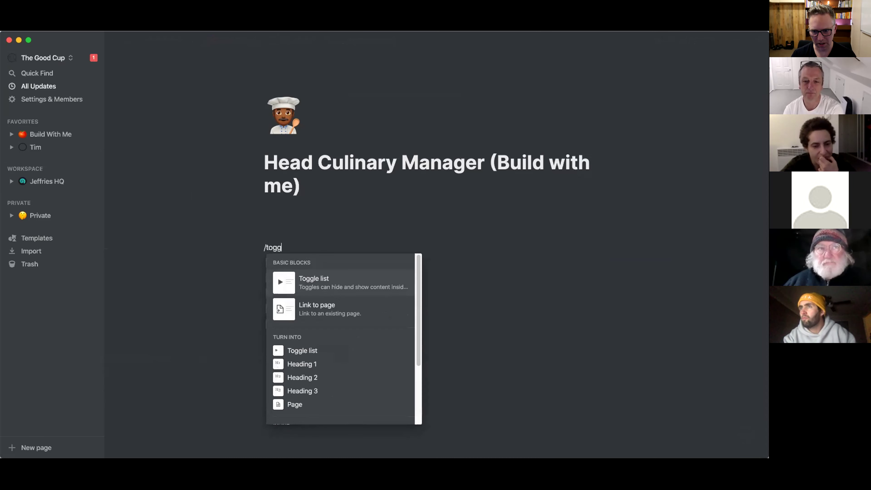
pyautogui.press('Return')
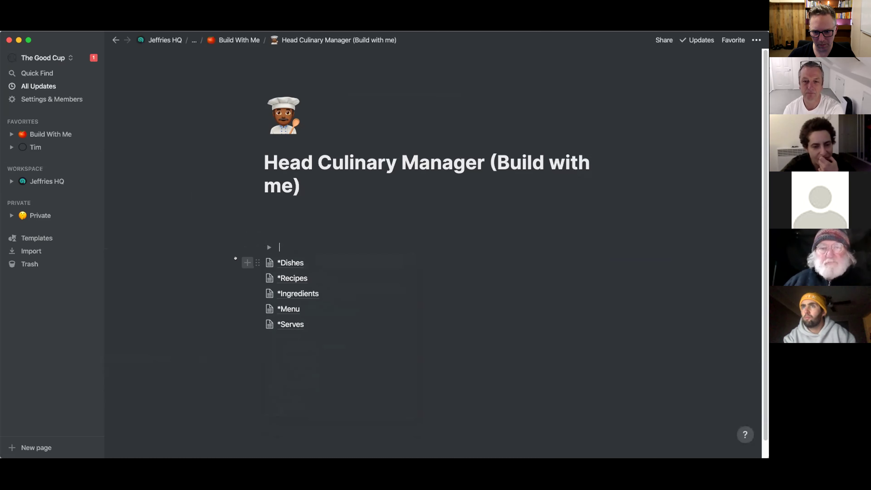
pyautogui.moveTo(237, 261); pyautogui.dragTo(254, 323)
pyautogui.moveTo(255, 263); pyautogui.dragTo(268, 244)
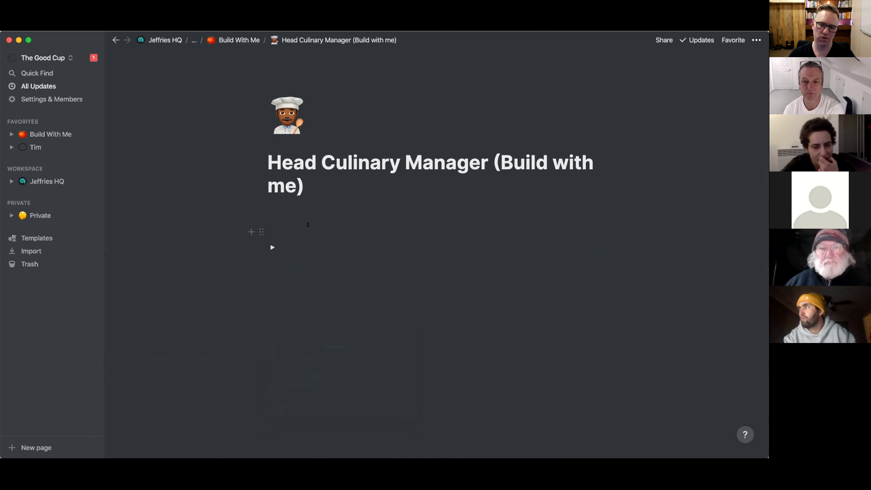
# Open the Dishes database from the toggle and create a database template named New Dish.
pyautogui.click(271, 247)
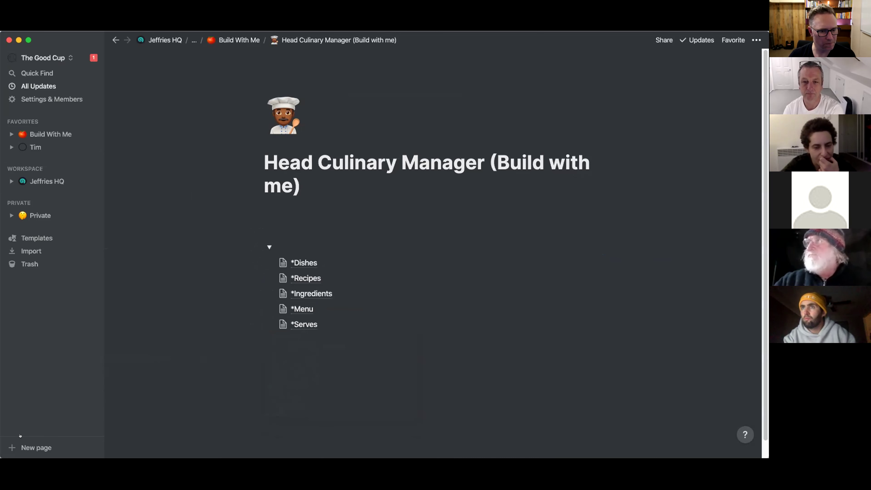
pyautogui.click(303, 262)
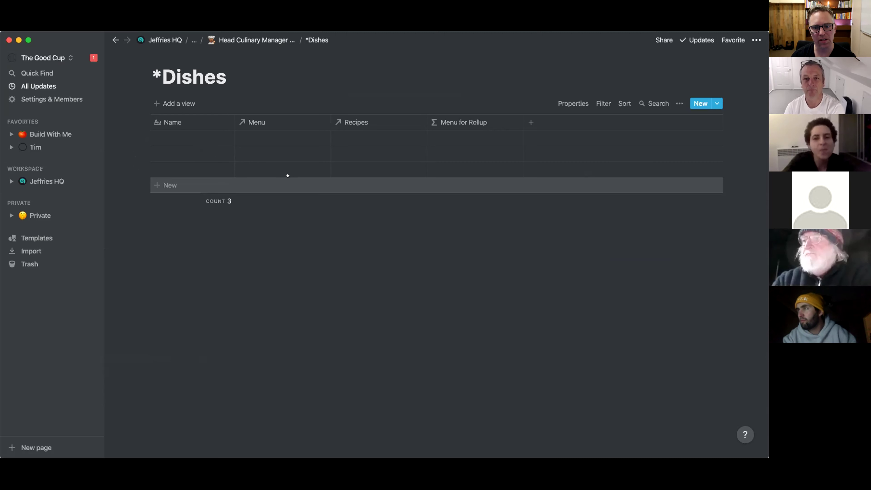
pyautogui.click(218, 137)
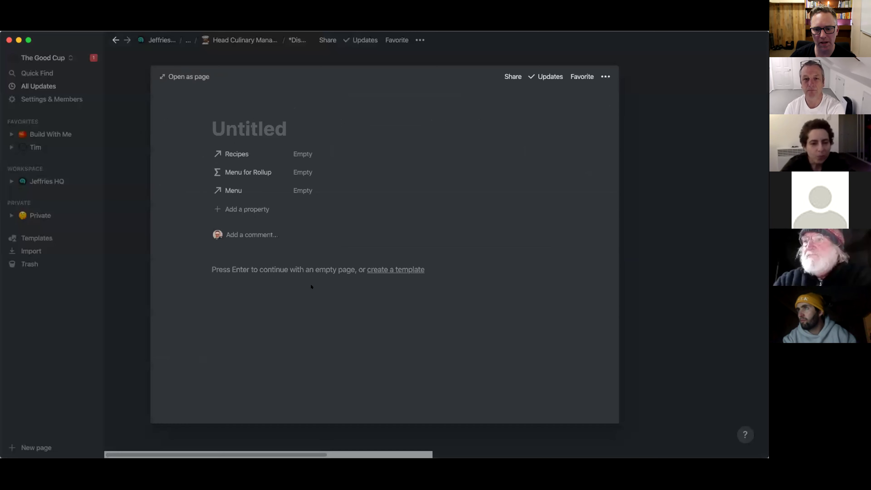
pyautogui.click(625, 288)
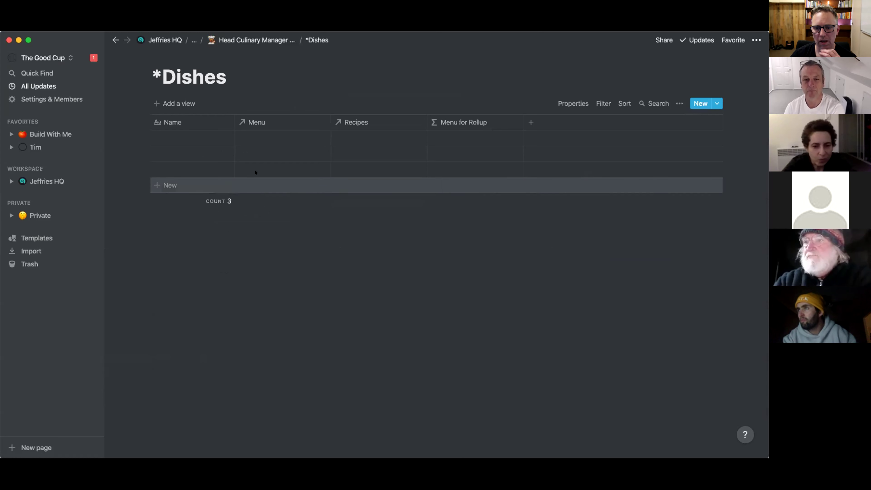
pyautogui.click(716, 103)
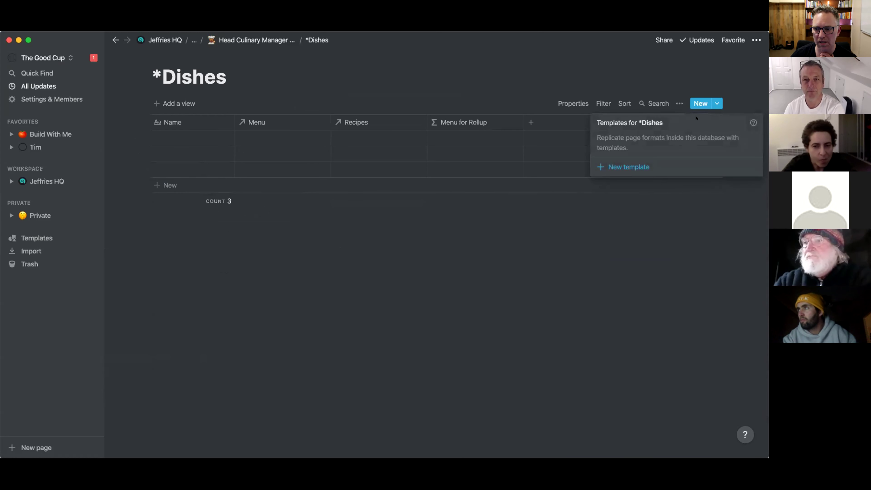
pyautogui.click(616, 166)
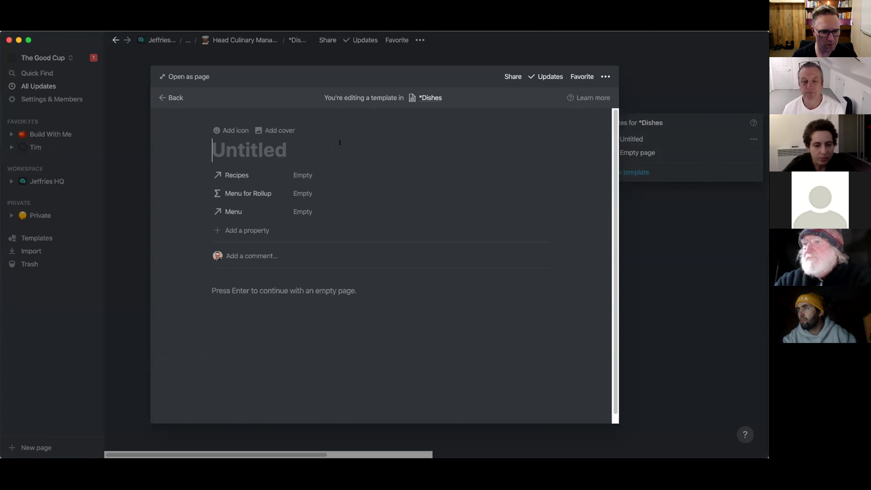
pyautogui.write('New Dish')
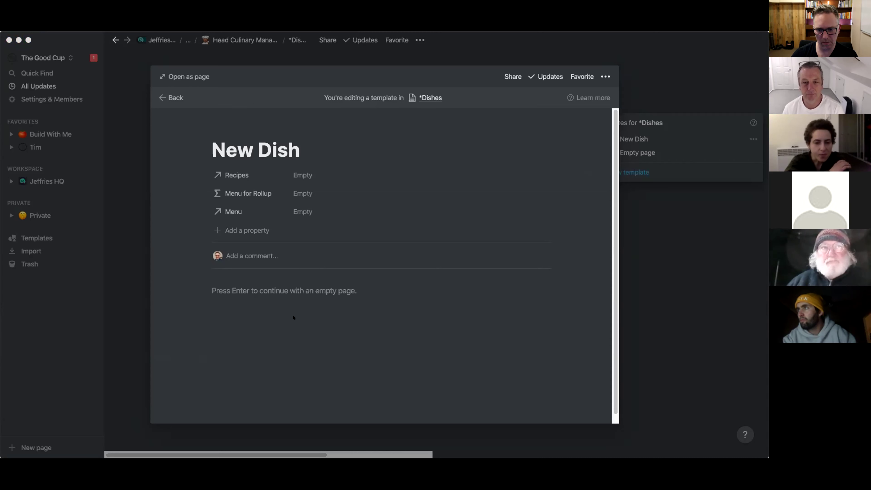
# Fill the template body with an Ingredients heading, a line on adding ingredients and amounts below, and an italic note on creating missing ingredients.
pyautogui.click(274, 291)
pyautogui.write("Ingredients Add your ingredients and their amounts in the table below. Where an ingredient doesn't exist you will need to type the name and select the option to create a new page in the Ingredients database.")
pyautogui.click(262, 290)
pyautogui.press('BackSpace')
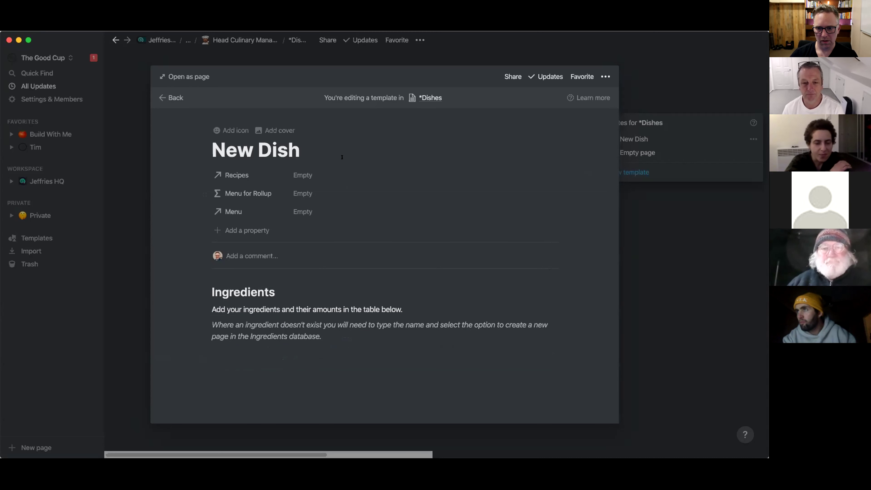
# Open the template as a full page and insert a linked database of *Recipes below the instructions.
pyautogui.click(340, 394)
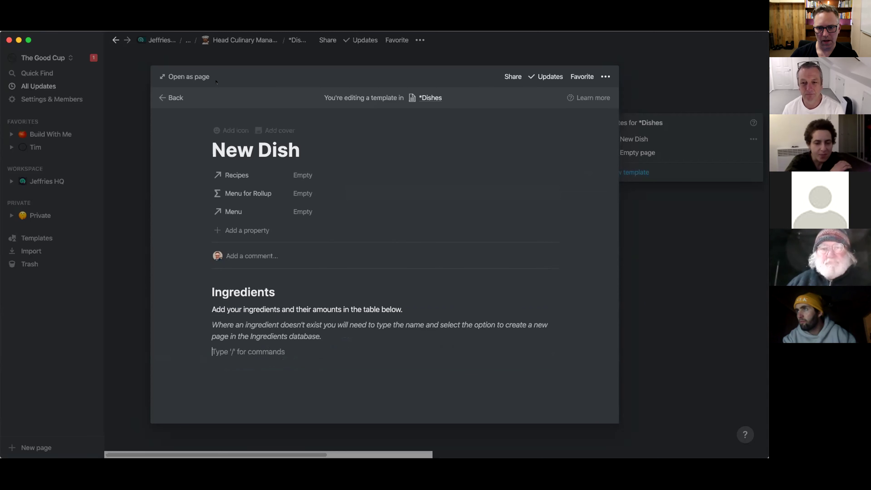
pyautogui.click(188, 76)
pyautogui.scroll(-1, 501, 289)
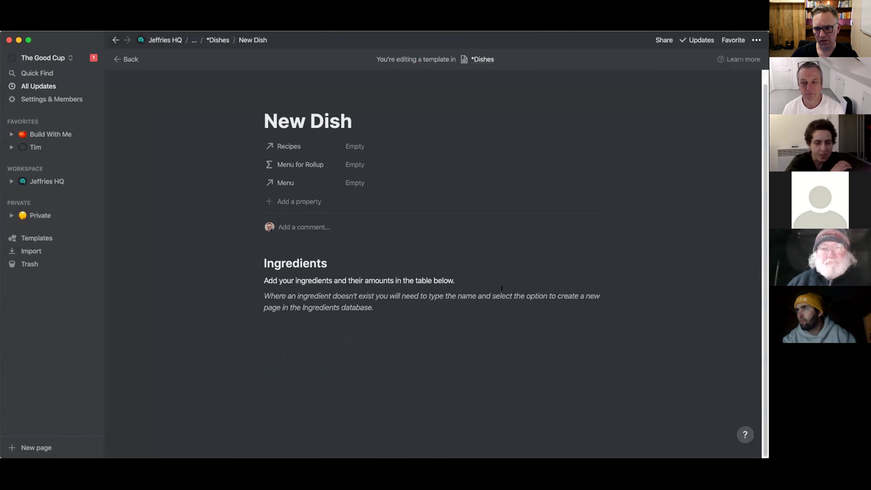
pyautogui.click(371, 324)
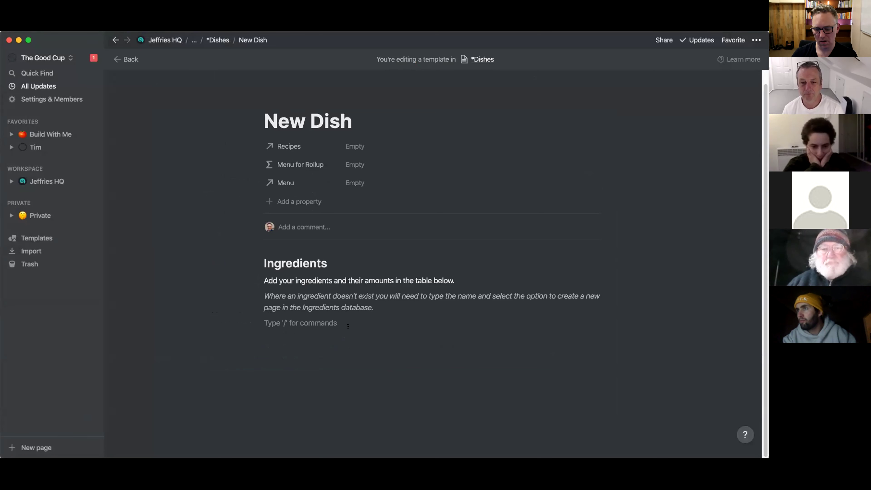
pyautogui.write('/')
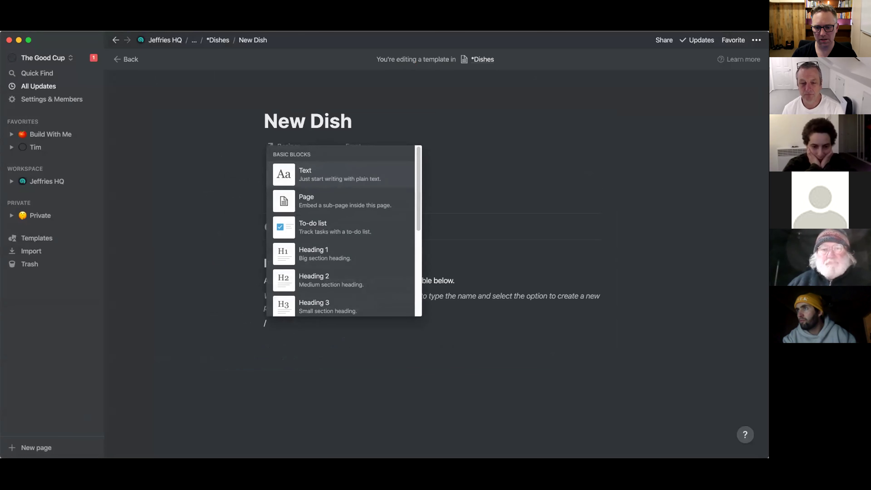
pyautogui.write('create')
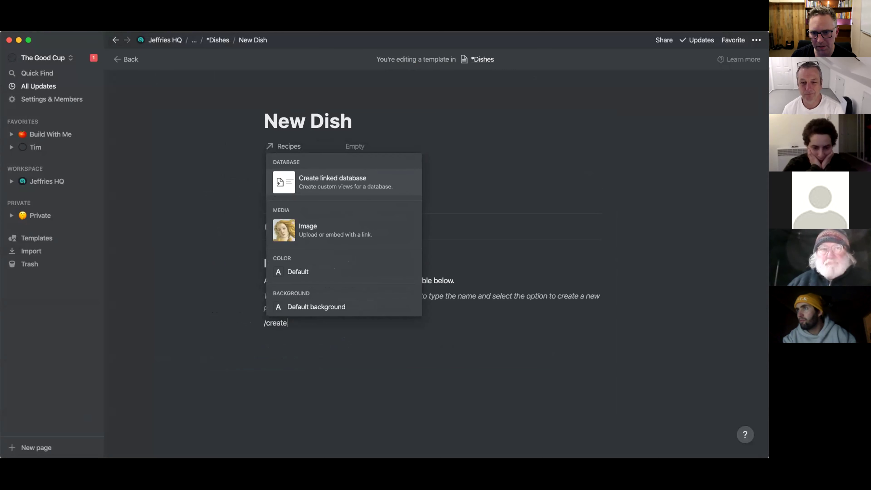
pyautogui.press('Return')
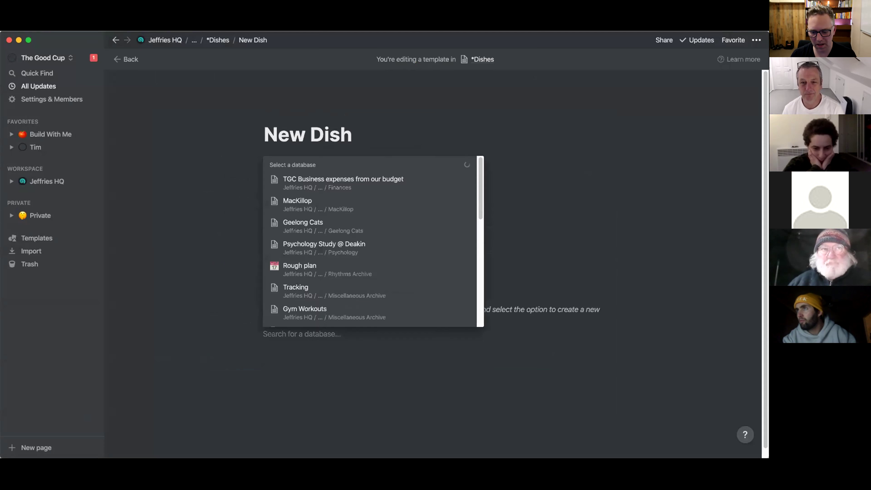
pyautogui.write('*Recip')
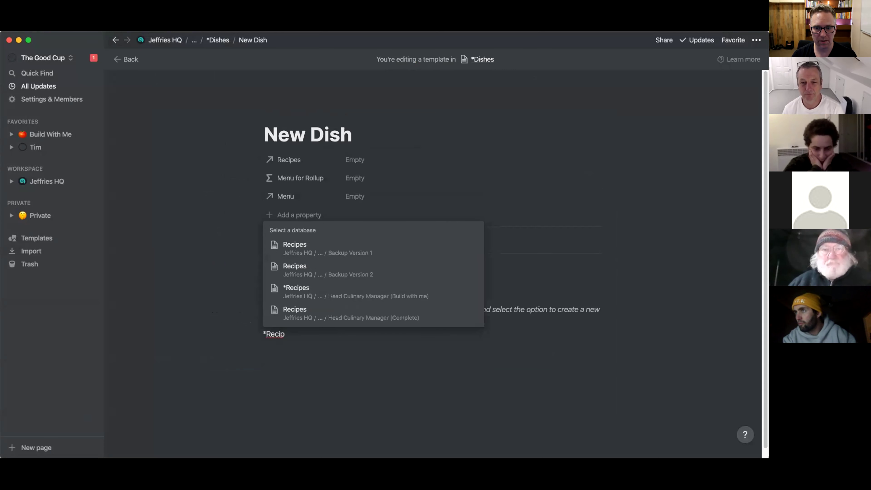
pyautogui.click(305, 289)
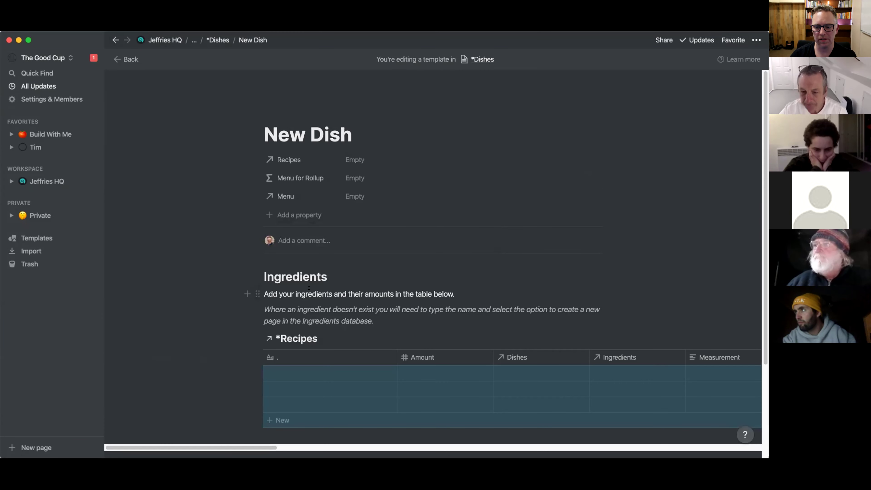
pyautogui.scroll(-3, 449, 220)
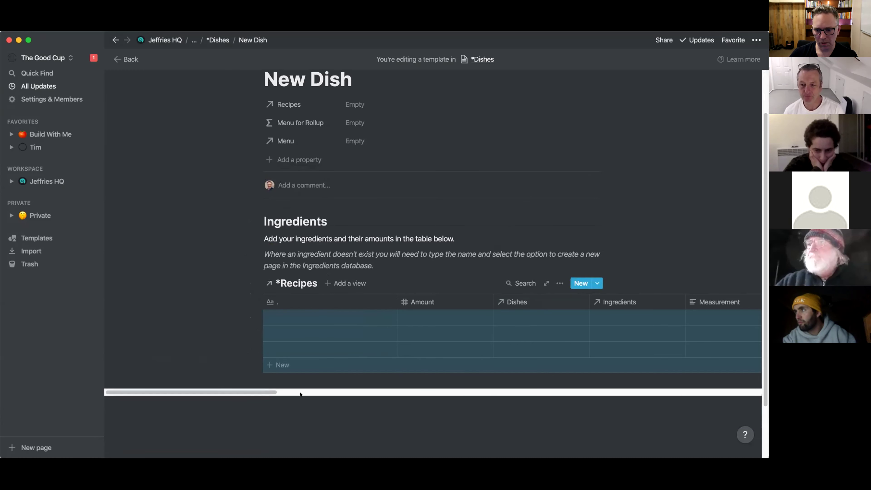
pyautogui.moveTo(268, 392); pyautogui.dragTo(239, 366)
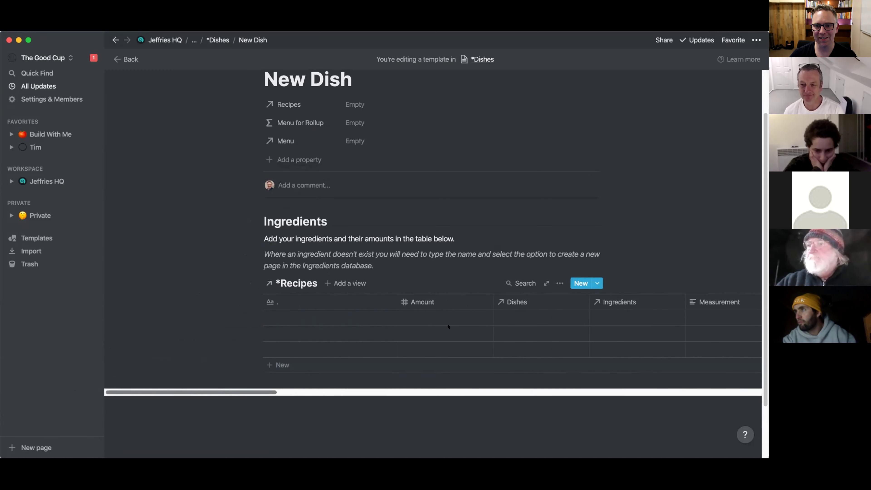
# Hide the Schedule property and all Week 1 to Week 4 properties in the linked Recipes table.
pyautogui.click(553, 281)
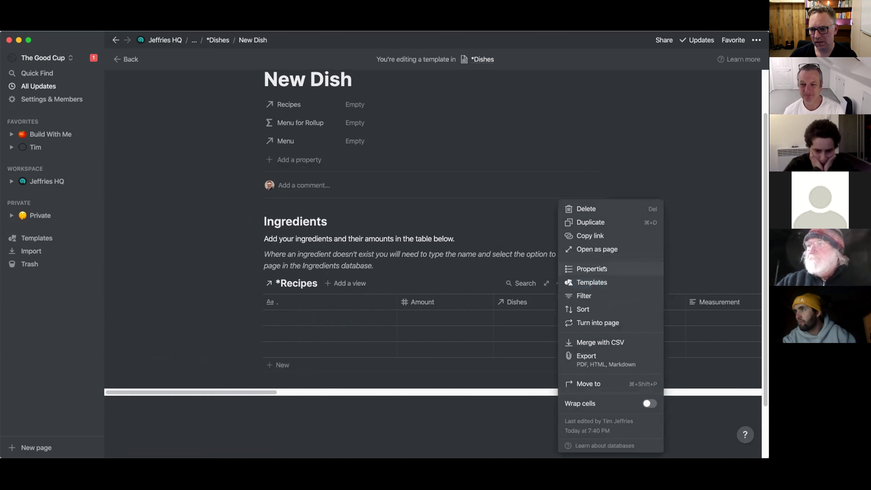
pyautogui.click(590, 269)
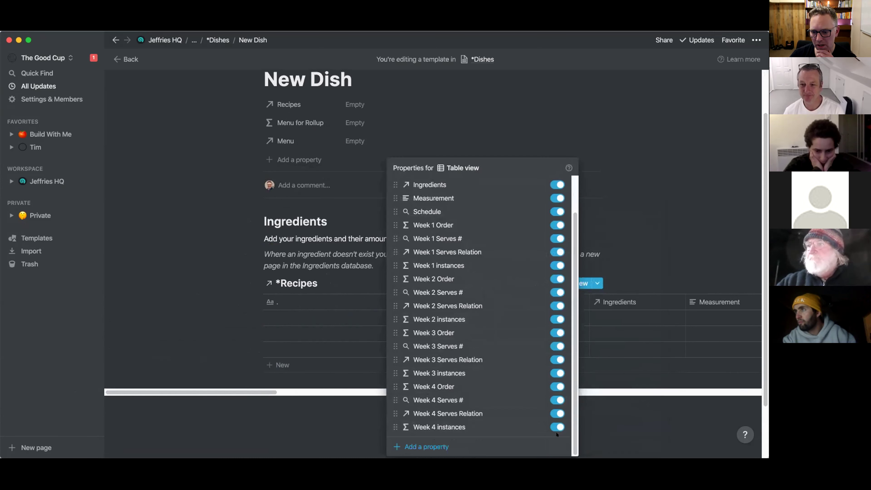
pyautogui.click(558, 425)
pyautogui.click(557, 413)
pyautogui.click(558, 384)
pyautogui.click(557, 359)
pyautogui.click(557, 346)
pyautogui.click(557, 332)
pyautogui.click(552, 305)
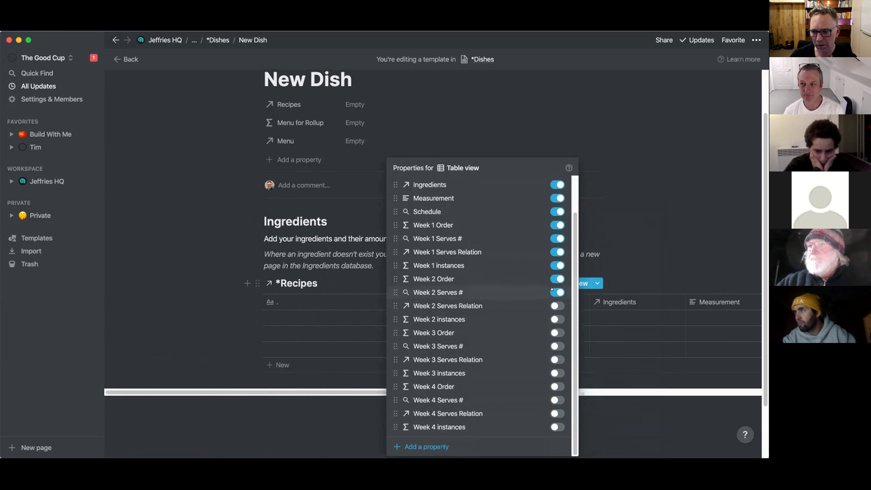
pyautogui.click(556, 265)
pyautogui.click(554, 239)
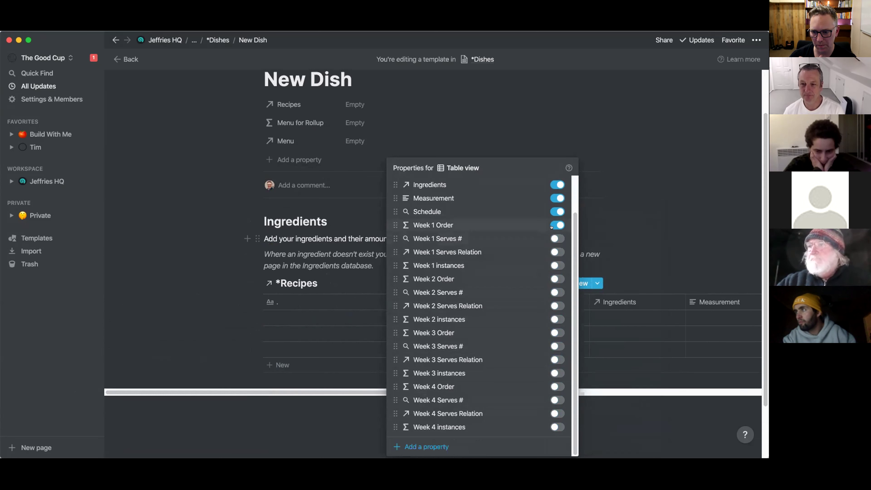
# Hide the Dishes property and move the title column to the end of the linked Recipes table.
pyautogui.scroll(3, 566, 237)
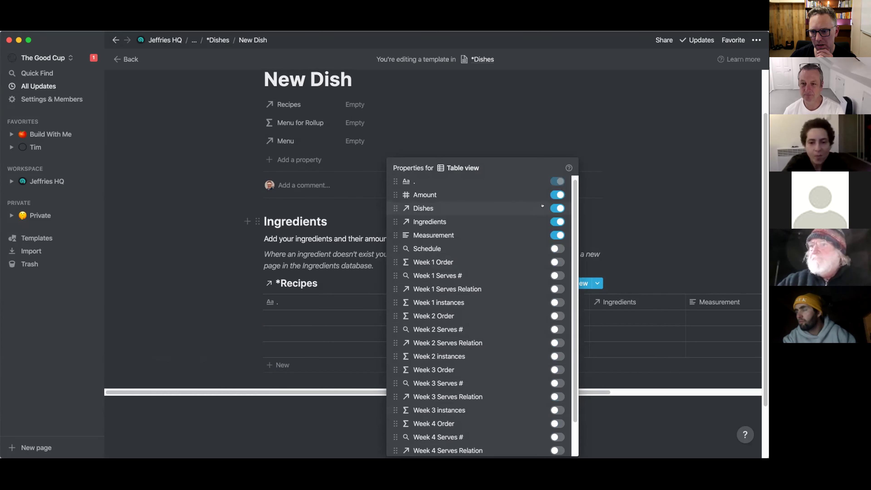
pyautogui.click(556, 208)
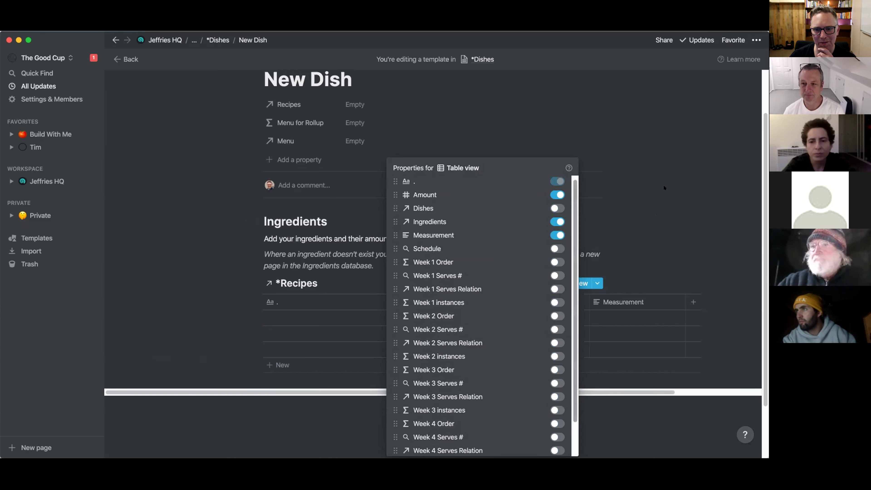
pyautogui.click(329, 298)
pyautogui.moveTo(326, 303); pyautogui.dragTo(580, 303)
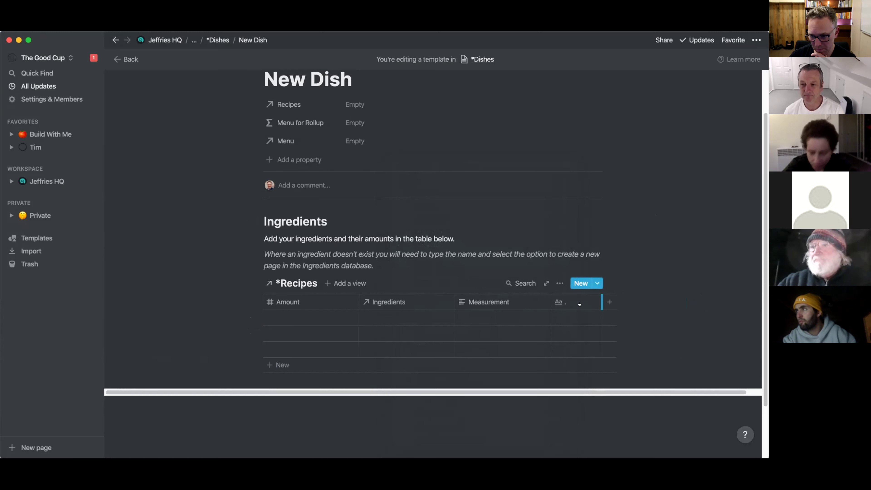
# Change the Measurement property's type from text to Rollup in the linked Recipes table.
pyautogui.click(480, 299)
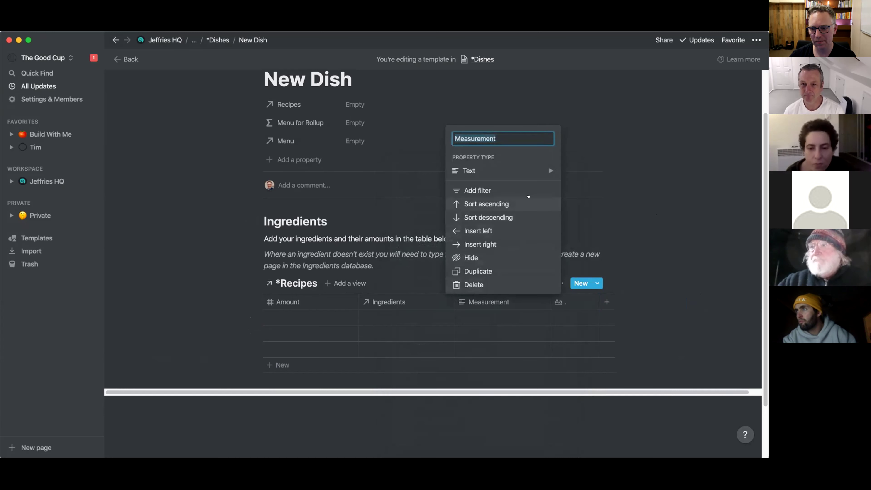
pyautogui.moveTo(527, 168)
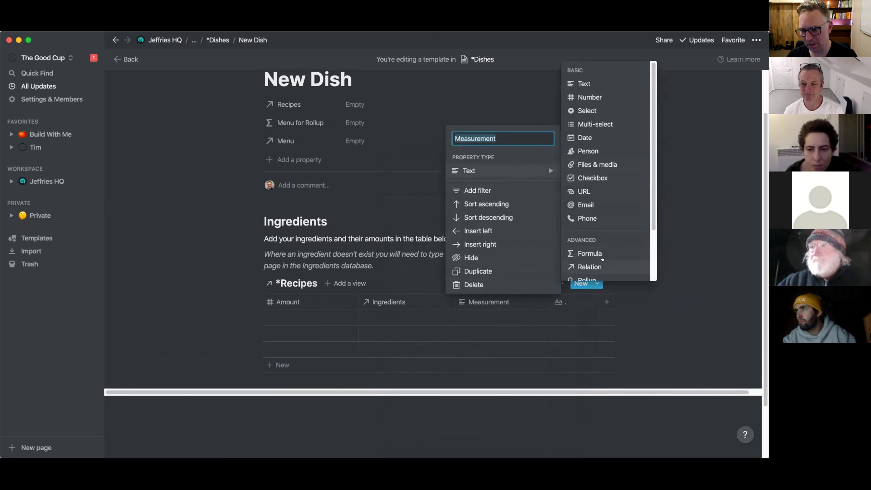
pyautogui.scroll(-1, 596, 261)
pyautogui.click(596, 261)
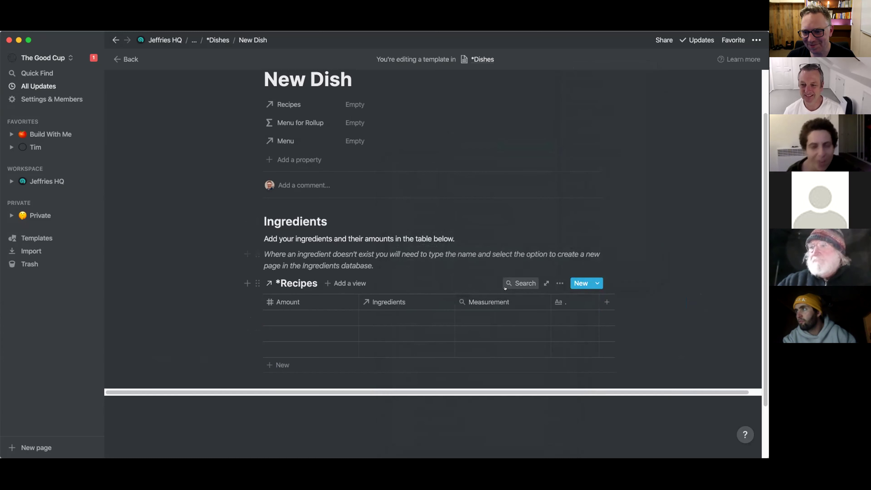
# Configure the Measurement rollup to use the Ingredients relation and display its Measurement property.
pyautogui.click(500, 312)
pyautogui.click(502, 347)
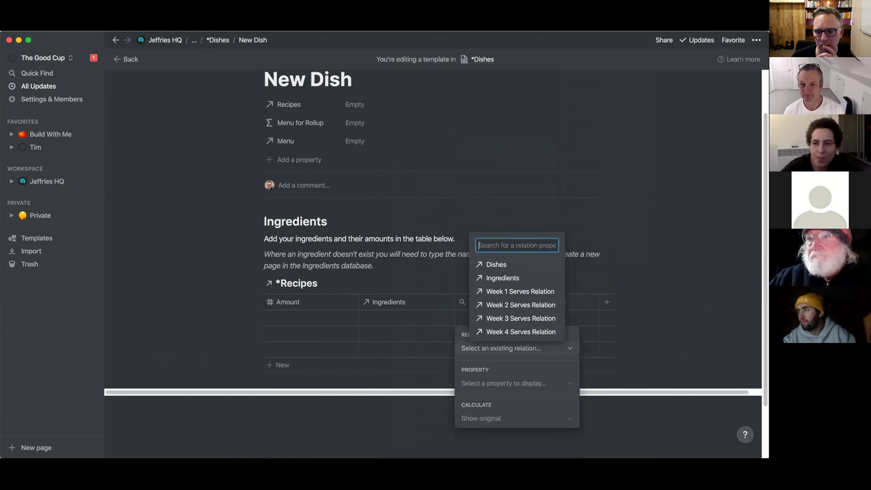
pyautogui.click(495, 277)
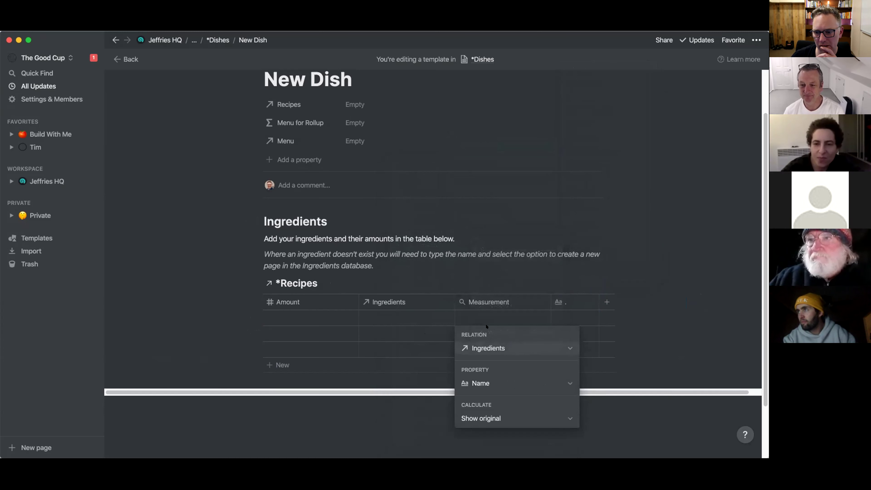
pyautogui.click(474, 382)
pyautogui.click(496, 352)
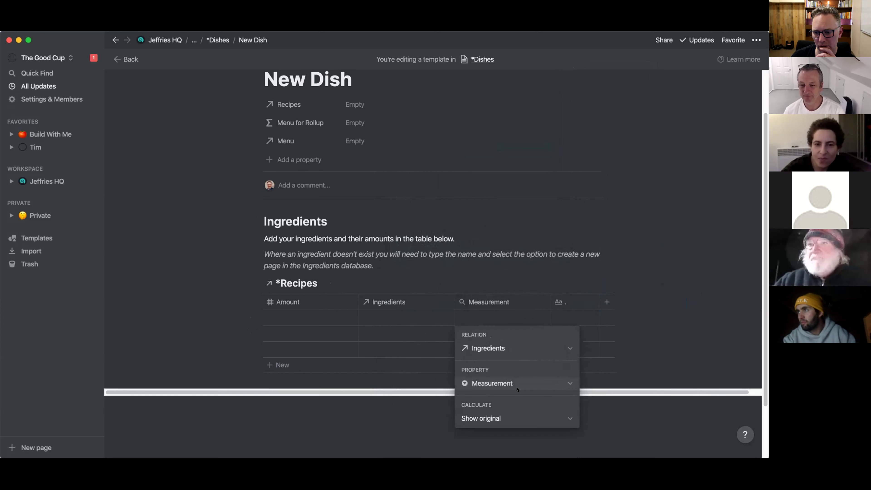
pyautogui.press('Escape')
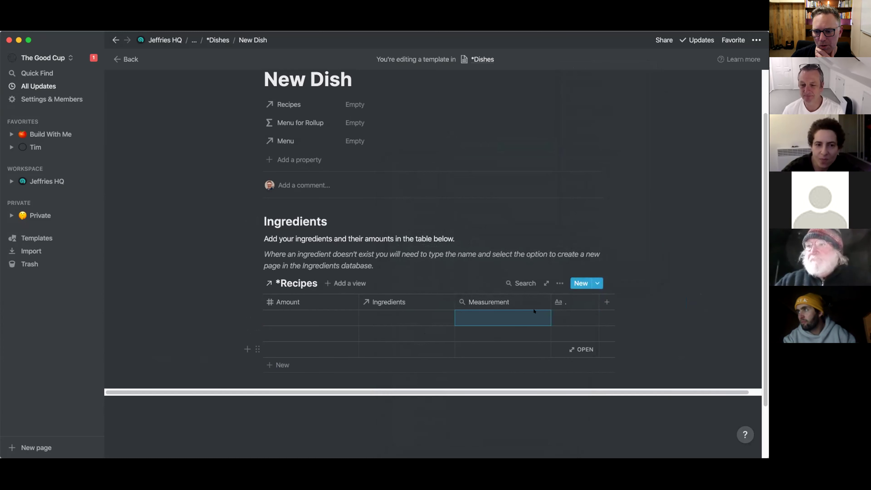
# Narrow the Measurement and Amount columns and place the Ingredients column before Amount in the linked Recipes table.
pyautogui.moveTo(551, 302); pyautogui.dragTo(528, 301)
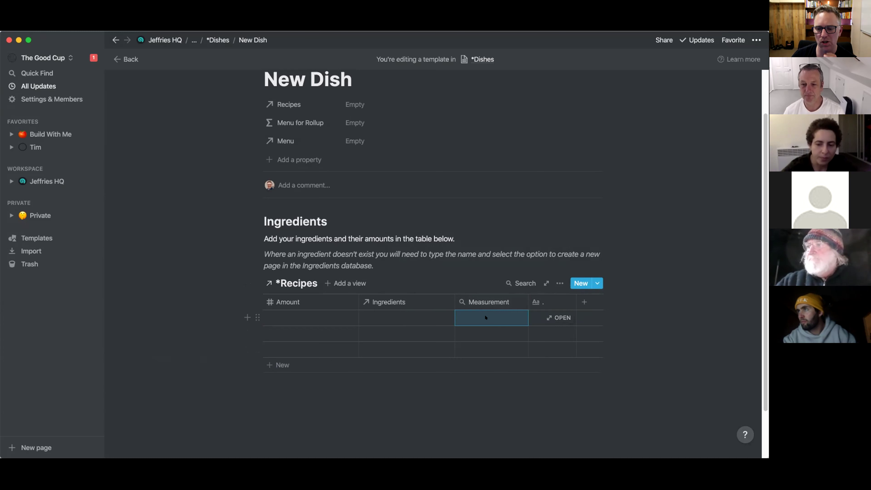
pyautogui.moveTo(396, 297); pyautogui.dragTo(301, 302)
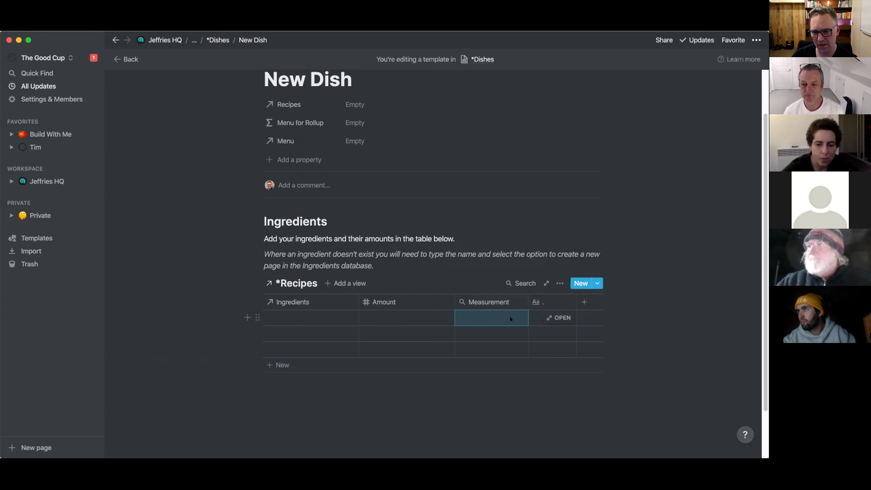
pyautogui.moveTo(455, 300); pyautogui.dragTo(417, 298)
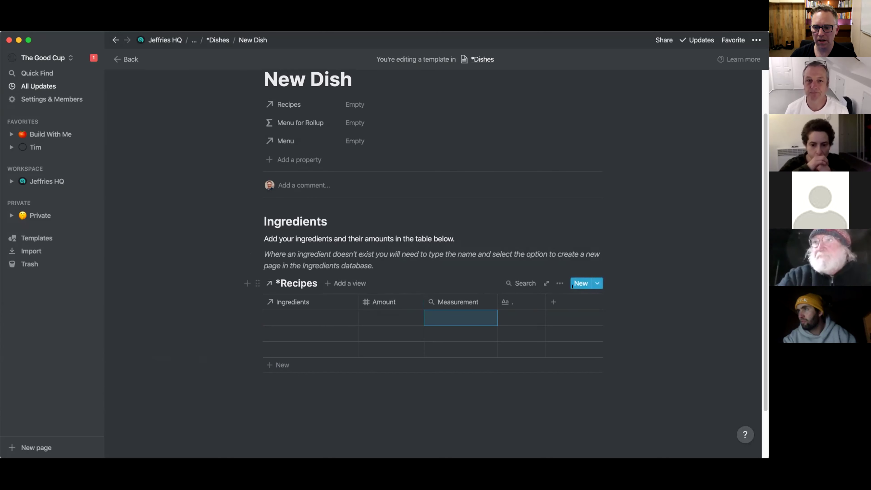
# Filter the linked Recipes table to entries whose Dishes relation contains the New Dish template.
pyautogui.click(559, 283)
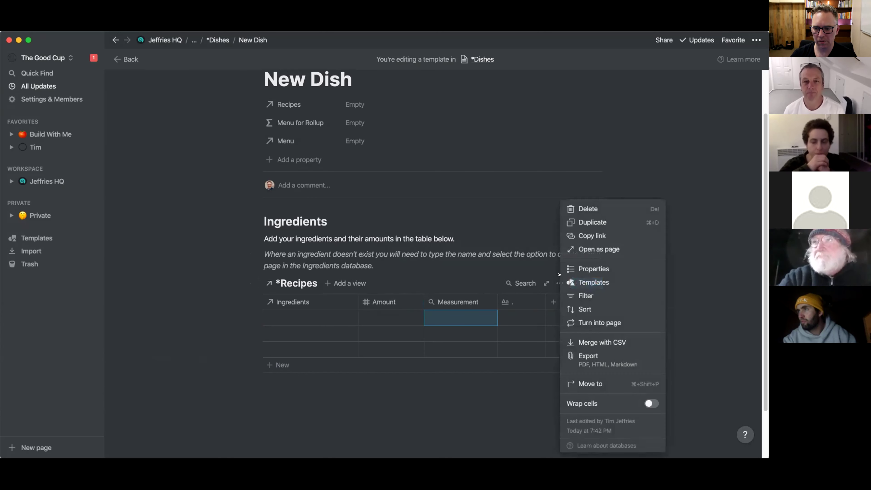
pyautogui.click(585, 295)
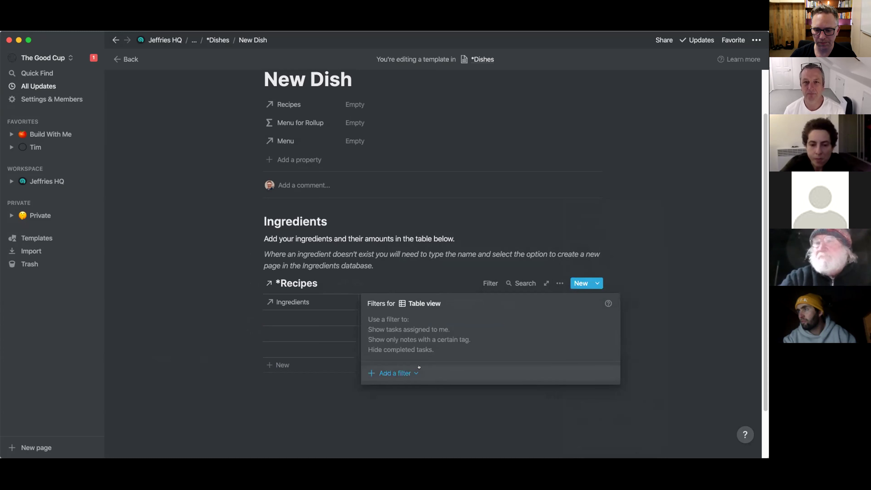
pyautogui.click(403, 371)
pyautogui.click(394, 390)
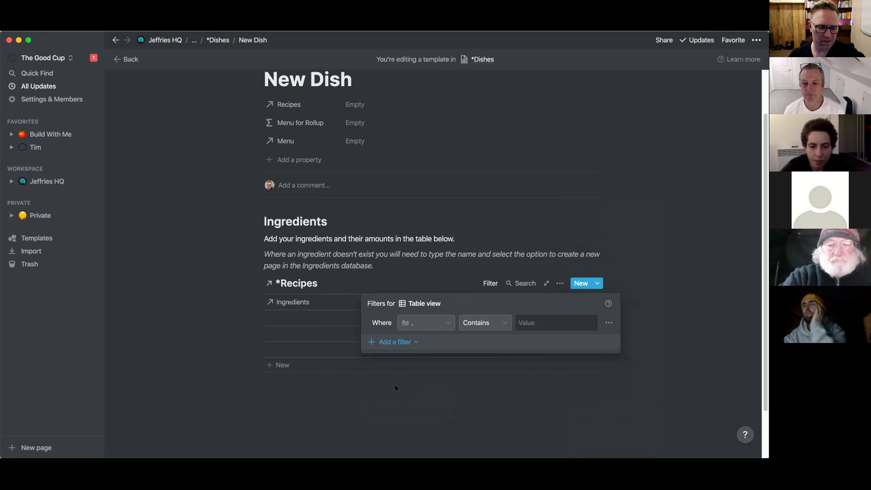
pyautogui.click(428, 320)
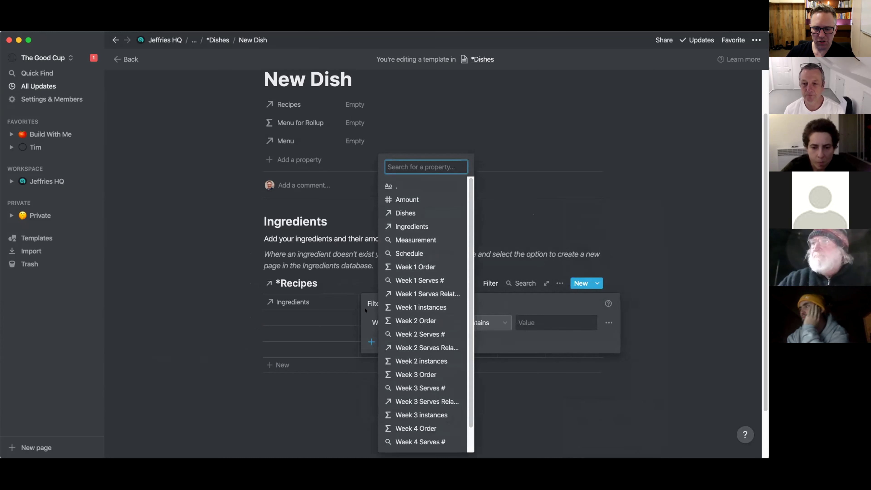
pyautogui.click(404, 213)
pyautogui.click(540, 320)
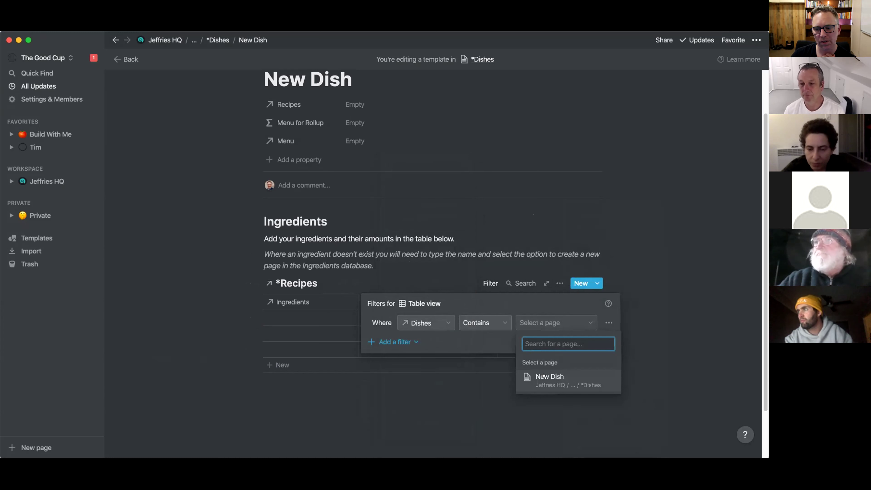
pyautogui.click(543, 375)
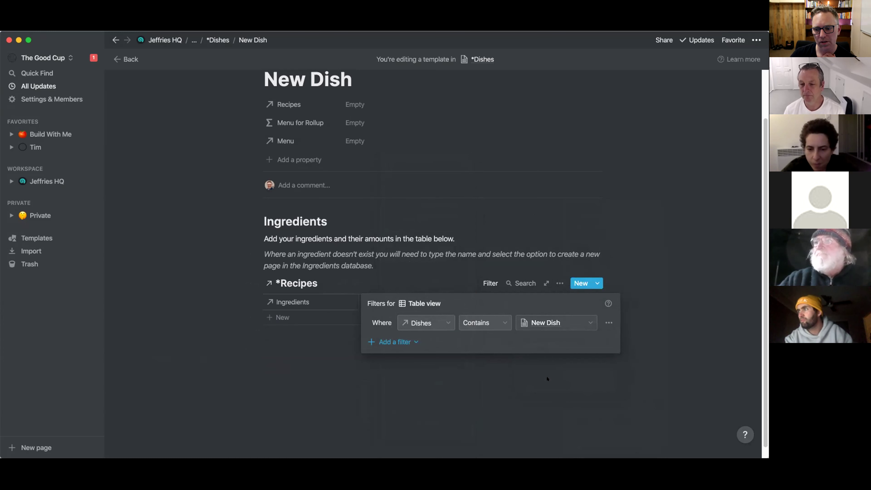
pyautogui.click(393, 381)
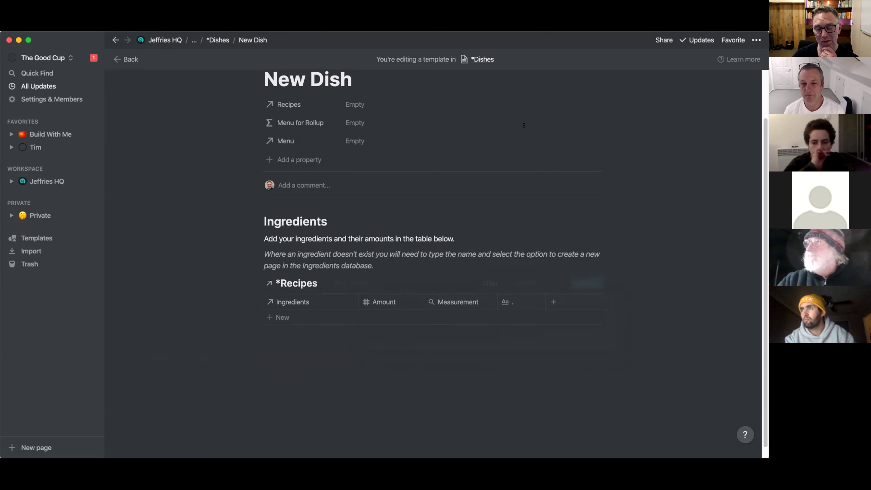
# Add a second filter to the linked Recipes table so the Week 1 Serves relation contains Week 1.
pyautogui.scroll(2, 332, 397)
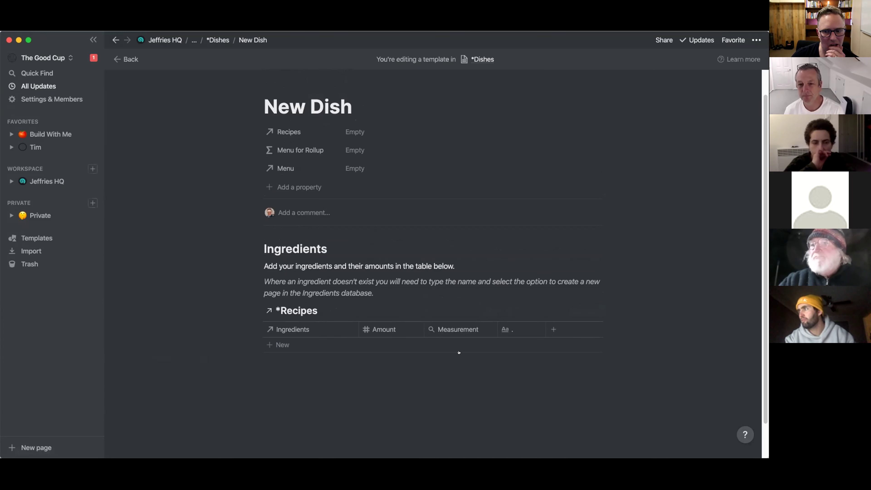
pyautogui.moveTo(548, 312)
pyautogui.click(496, 310)
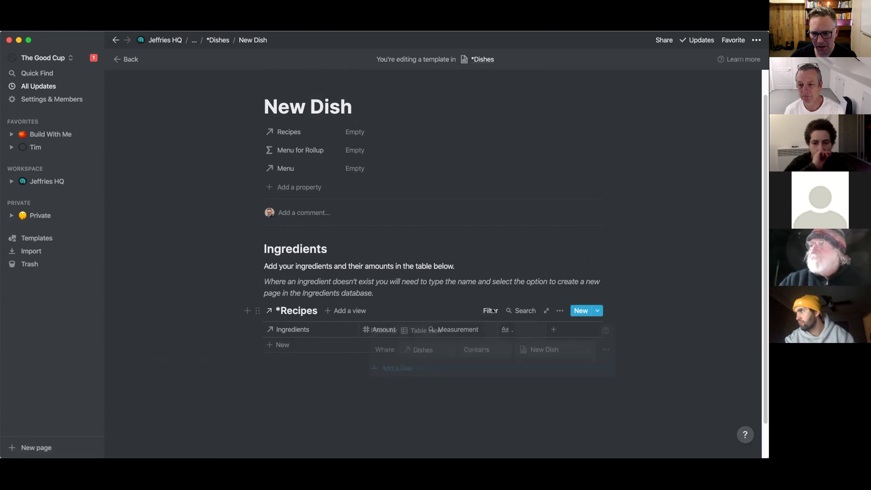
pyautogui.click(395, 368)
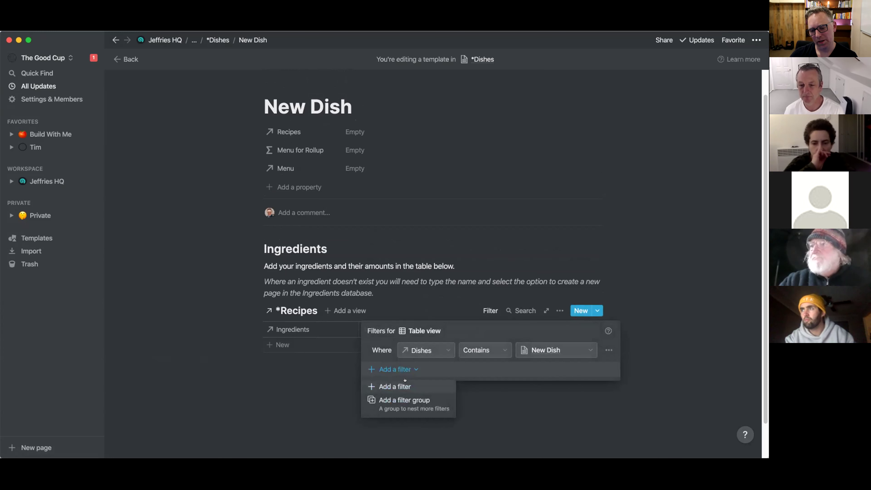
pyautogui.click(405, 385)
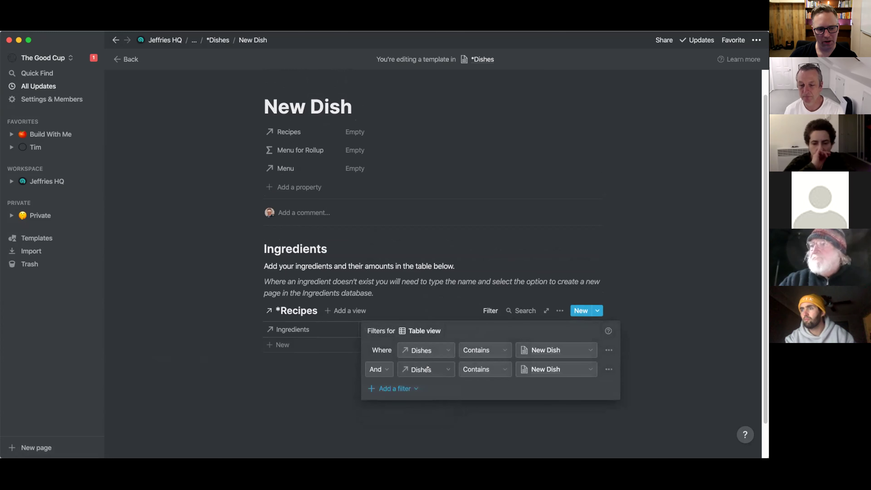
pyautogui.click(428, 367)
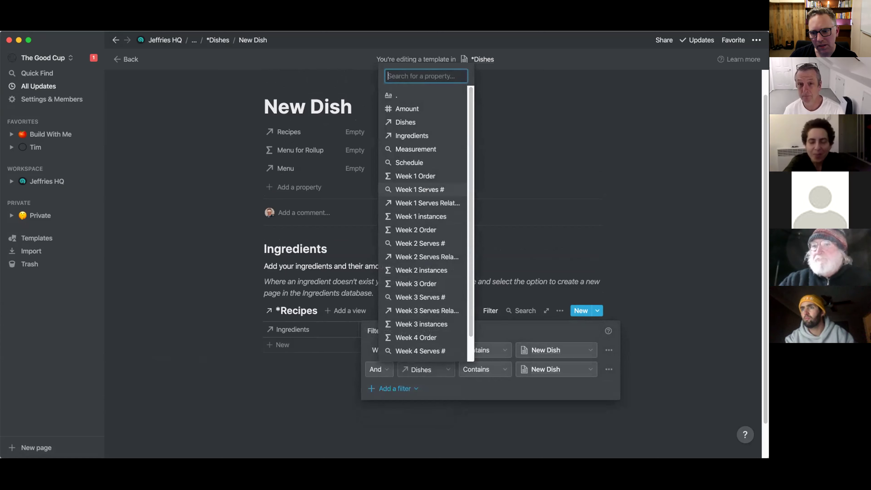
pyautogui.click(426, 201)
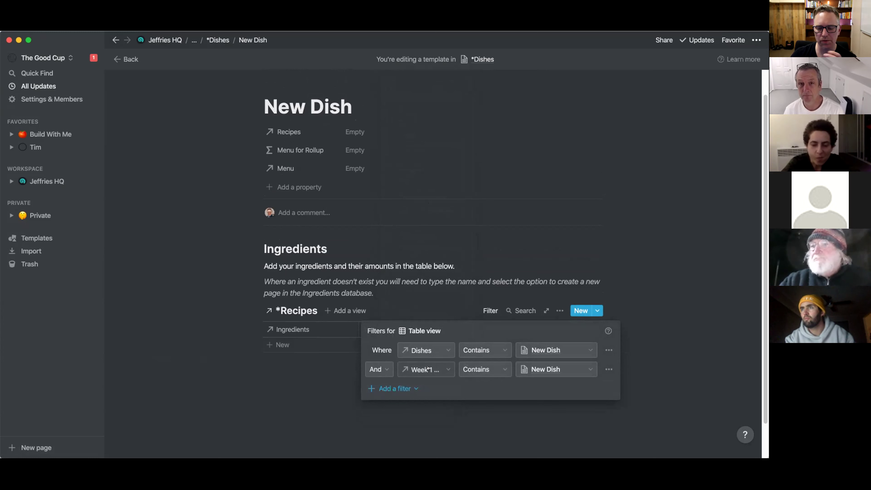
pyautogui.click(544, 368)
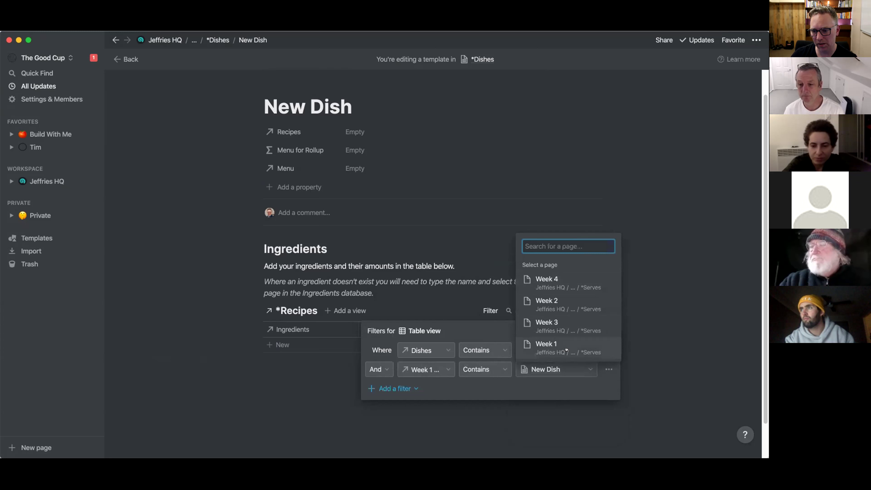
pyautogui.click(546, 345)
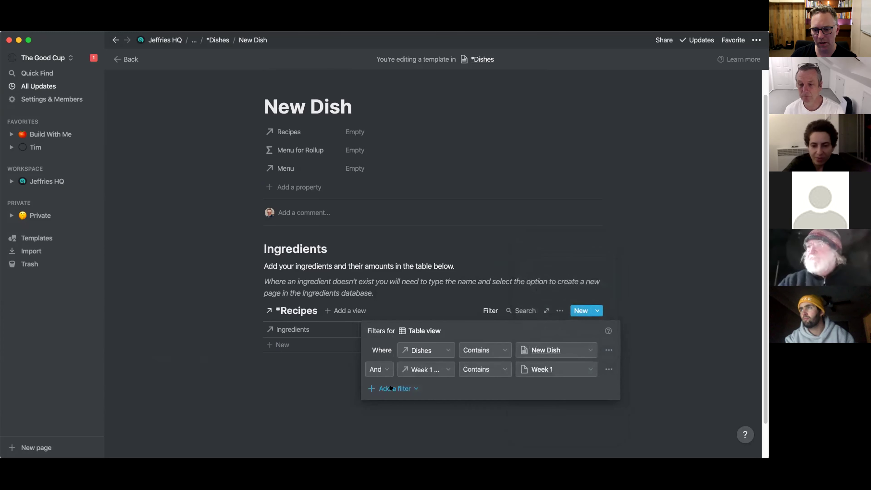
# Add another filter requiring the Week 2 Serves relation to contain Week 2.
pyautogui.click(397, 388)
pyautogui.click(412, 405)
pyautogui.click(436, 383)
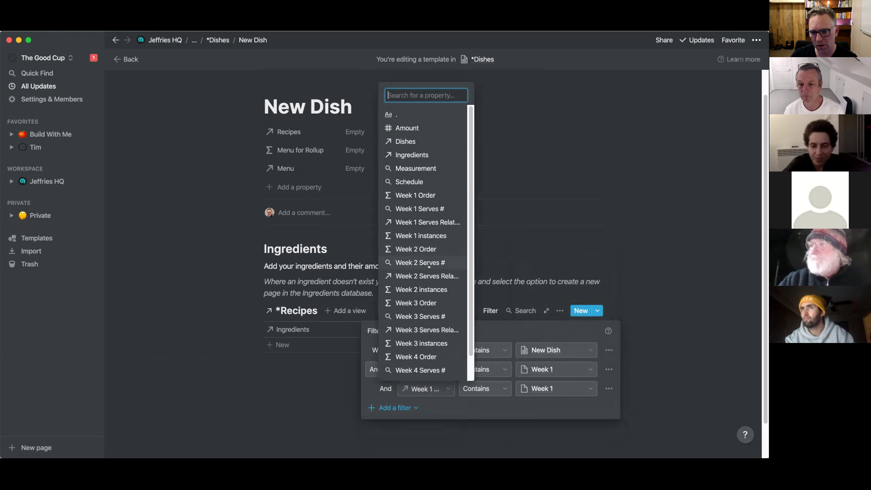
pyautogui.click(427, 275)
pyautogui.click(549, 388)
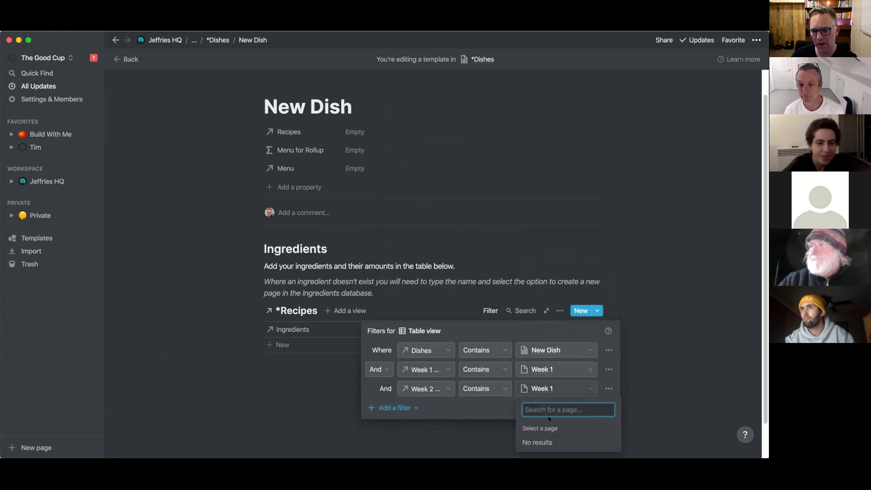
pyautogui.click(540, 362)
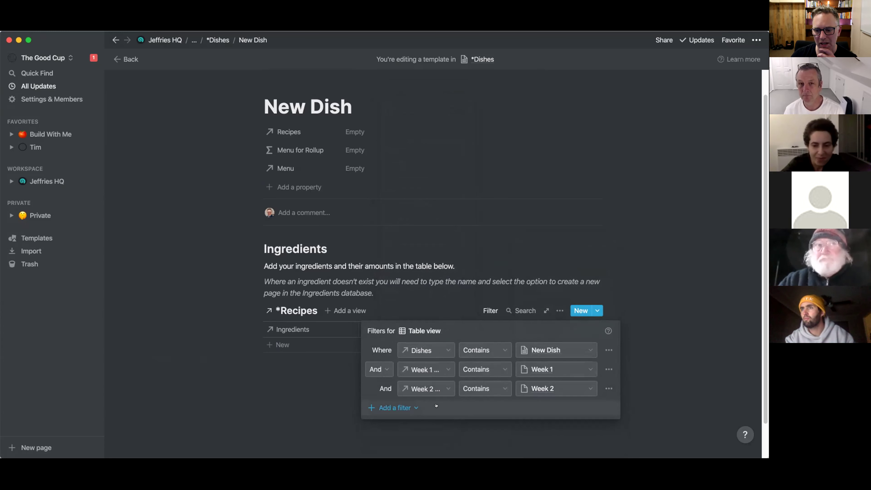
# Add another filter requiring the Week 3 Serves relation to contain Week 3.
pyautogui.click(398, 407)
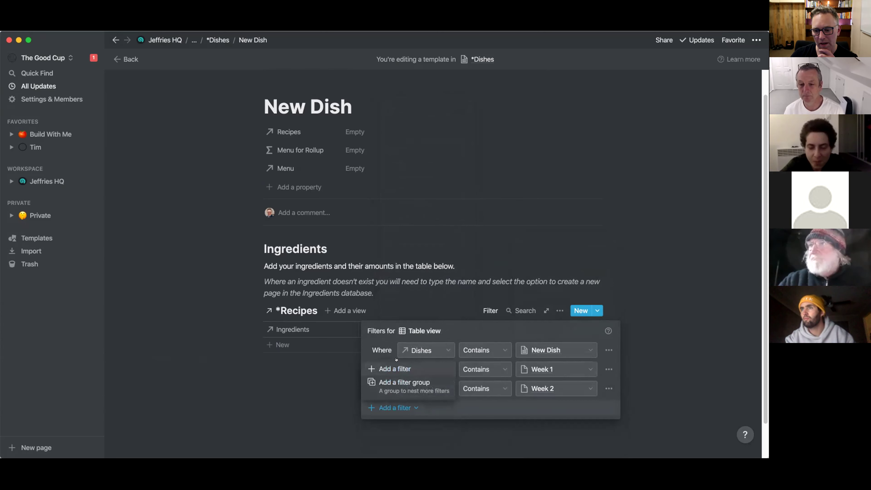
pyautogui.click(408, 368)
pyautogui.click(426, 407)
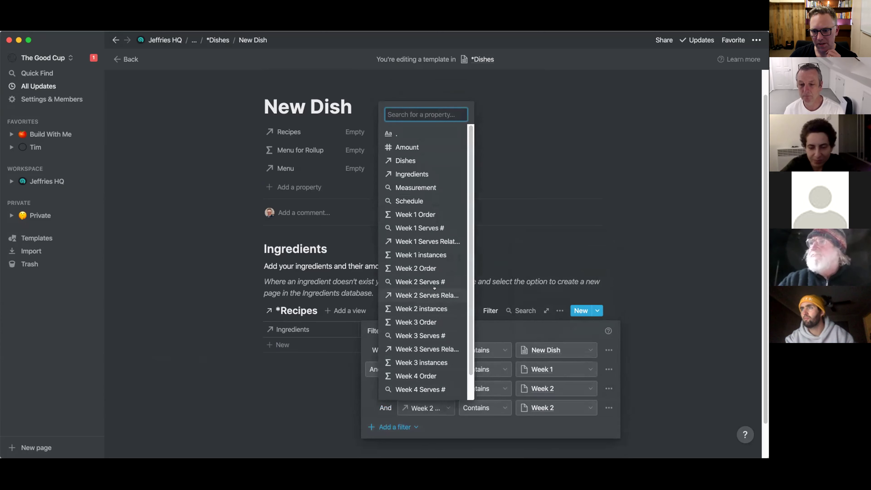
pyautogui.click(421, 348)
pyautogui.click(544, 407)
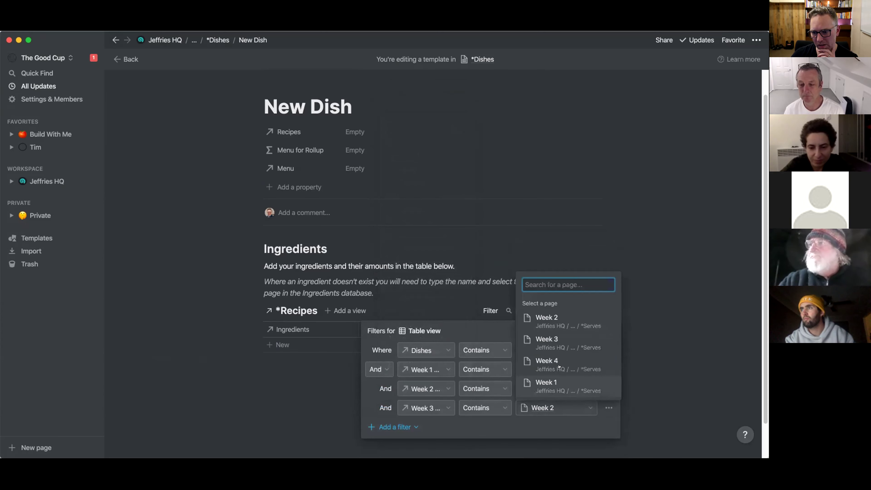
pyautogui.click(558, 338)
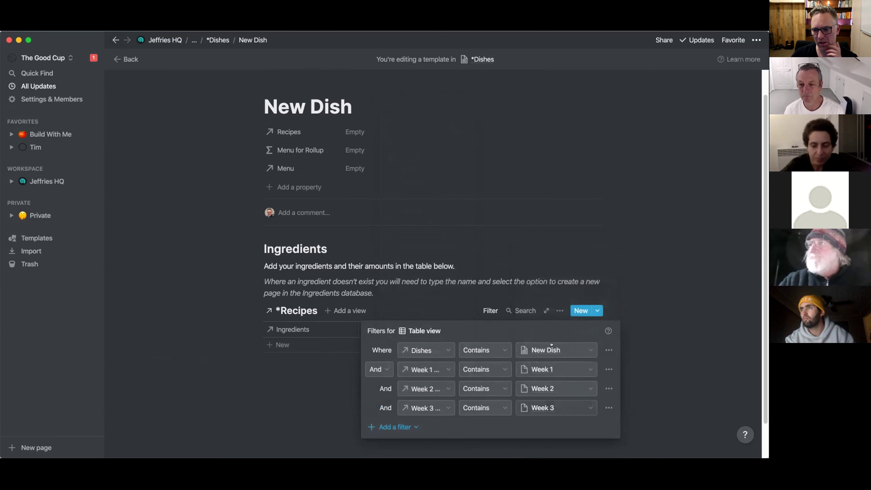
# Add a final filter requiring the Week 4 Serves relation to contain Week 4, and close the filter settings.
pyautogui.click(391, 426)
pyautogui.click(395, 388)
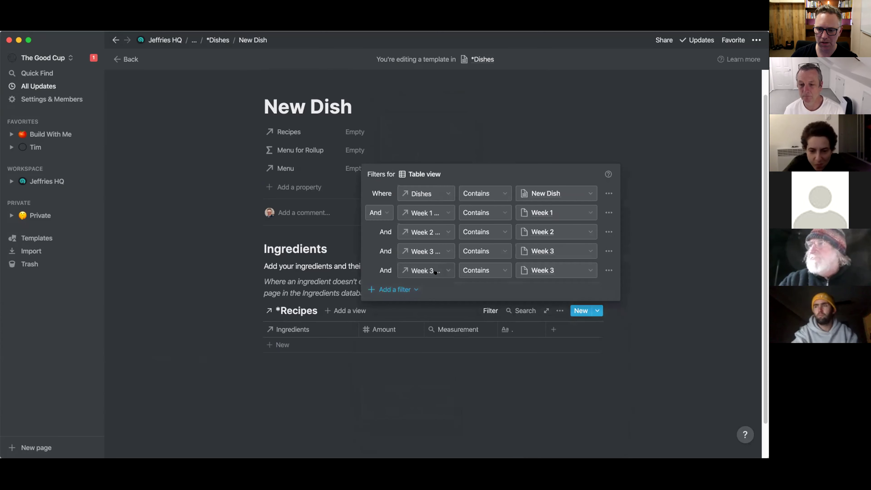
pyautogui.click(426, 271)
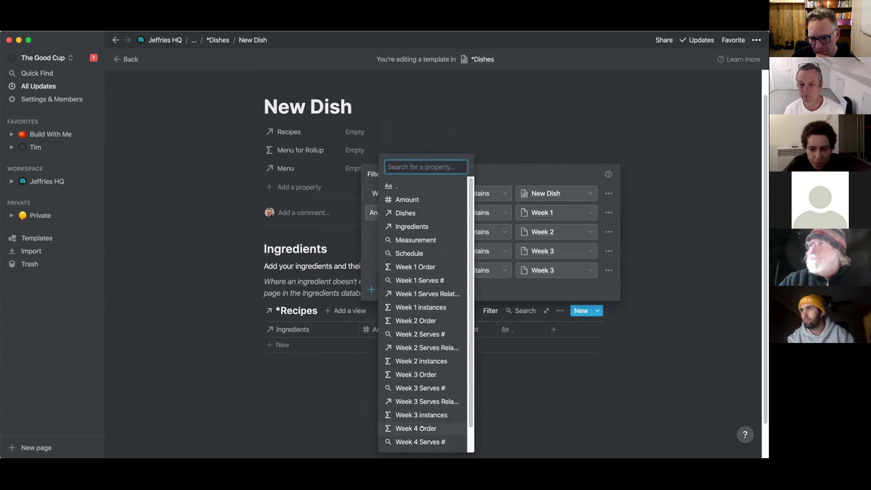
pyautogui.scroll(-2, 436, 418)
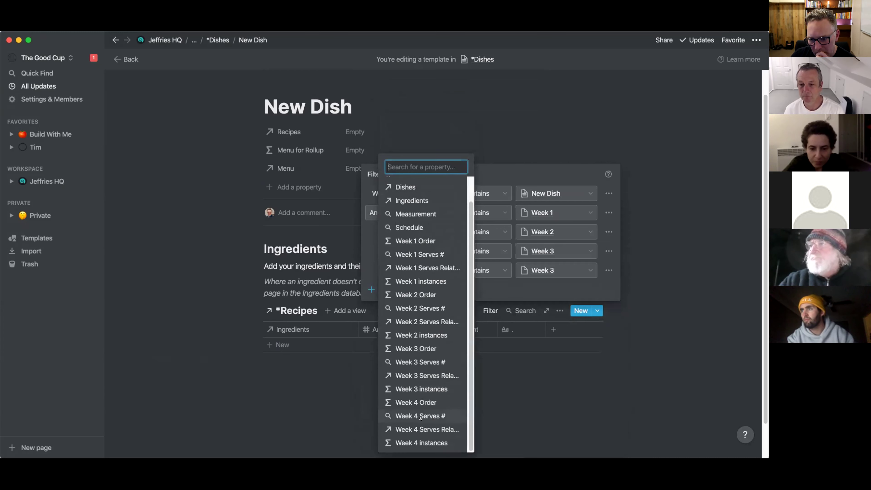
pyautogui.click(425, 429)
pyautogui.click(554, 271)
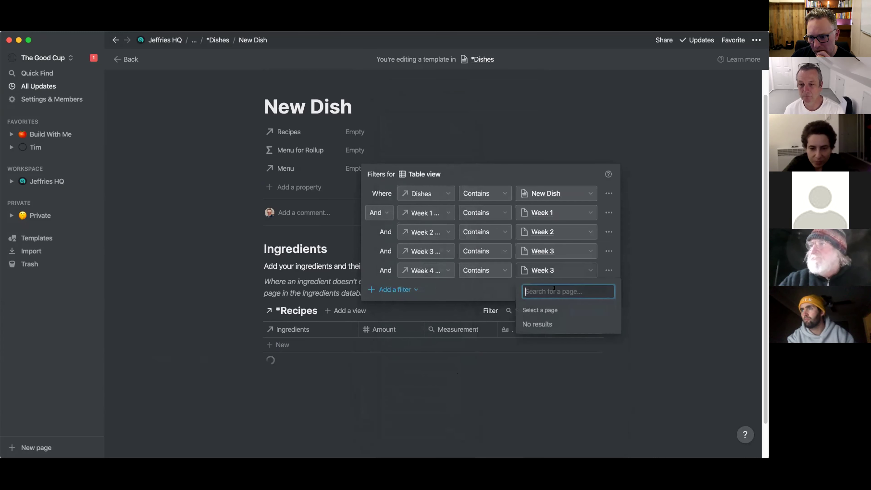
pyautogui.click(583, 368)
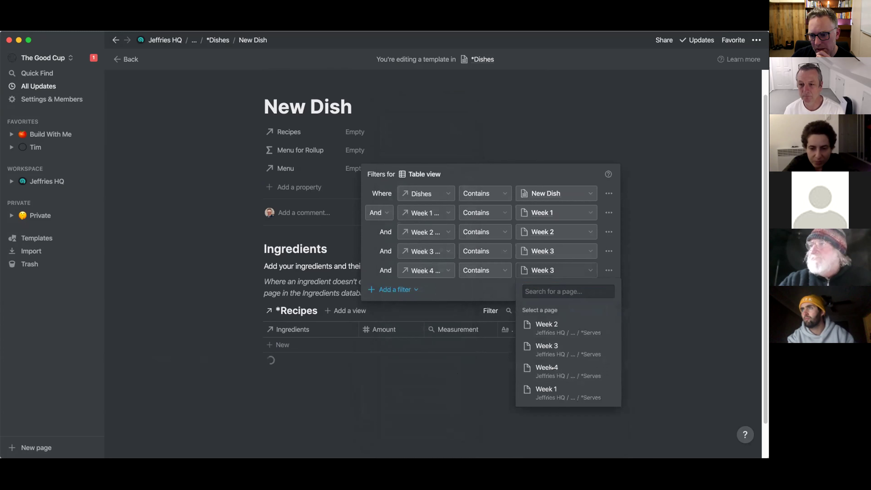
pyautogui.click(663, 302)
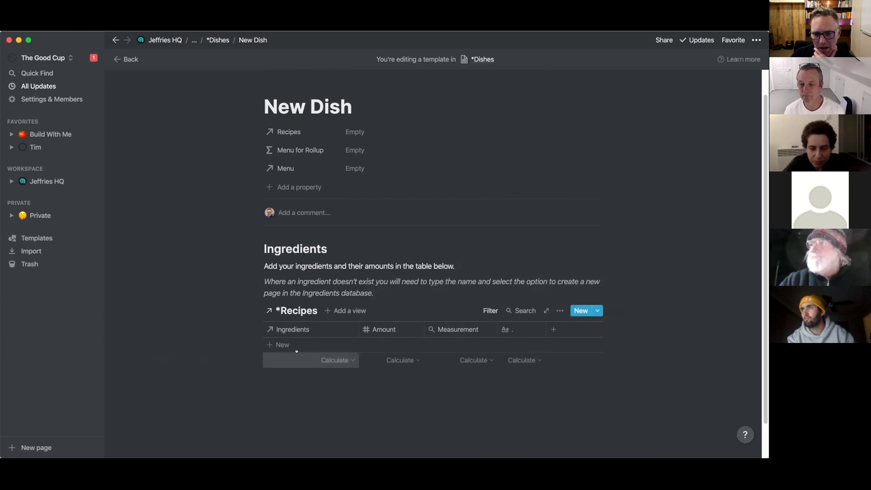
# Test the filters by adding a row to the linked Recipes table and viewing its properties, and delete the test row.
pyautogui.click(280, 344)
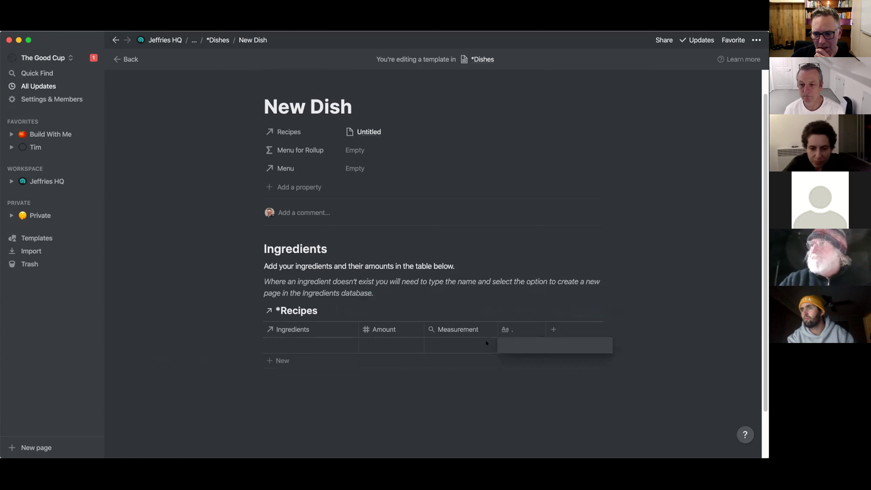
pyautogui.click(530, 344)
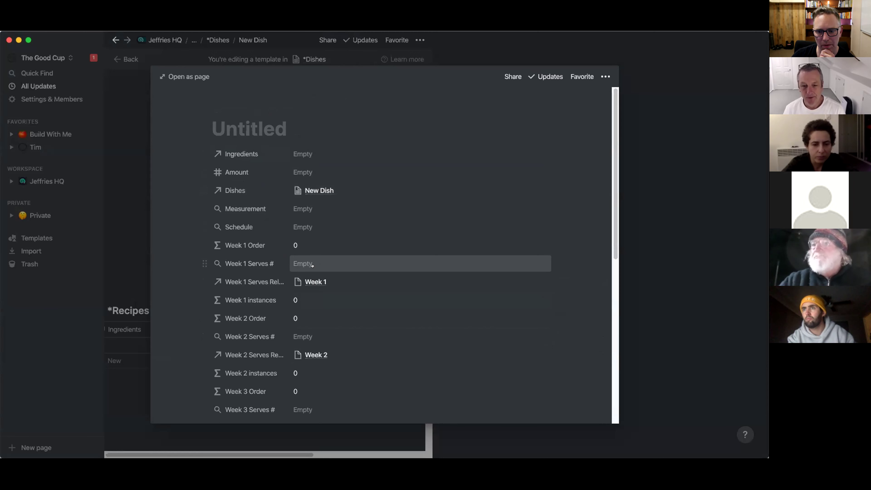
pyautogui.click(638, 272)
pyautogui.click(257, 345)
pyautogui.click(196, 312)
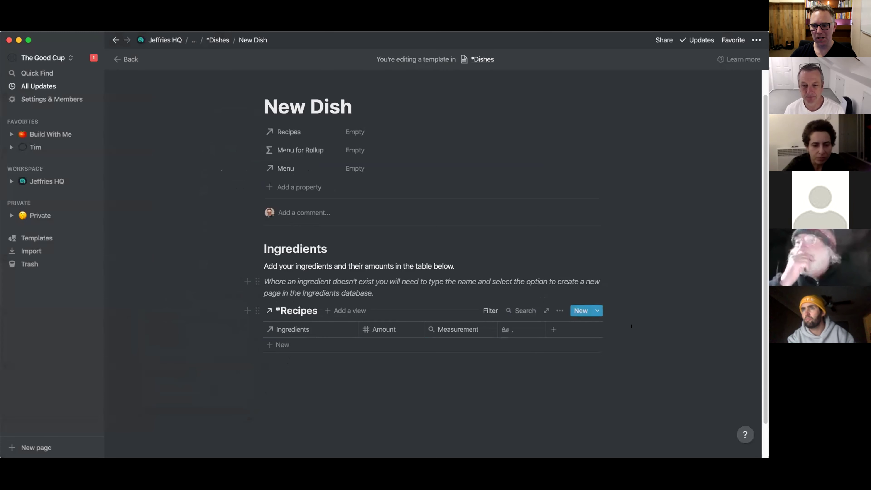
# Leave the New Dish template, open the *Recipes database, and delete its three blank rows.
pyautogui.scroll(-2, 631, 326)
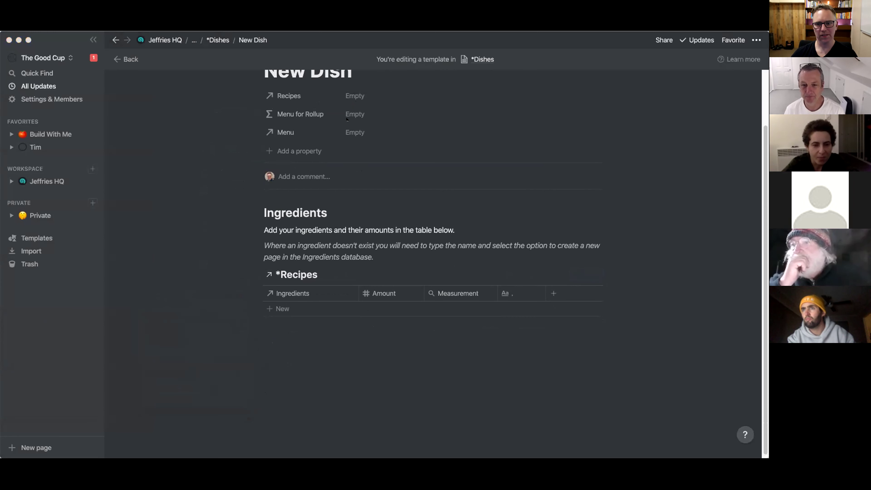
pyautogui.scroll(2, 273, 125)
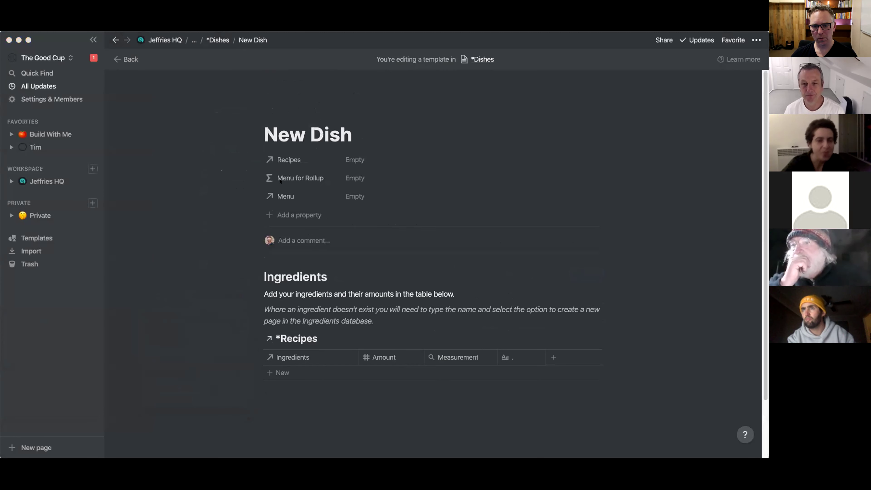
pyautogui.click(126, 59)
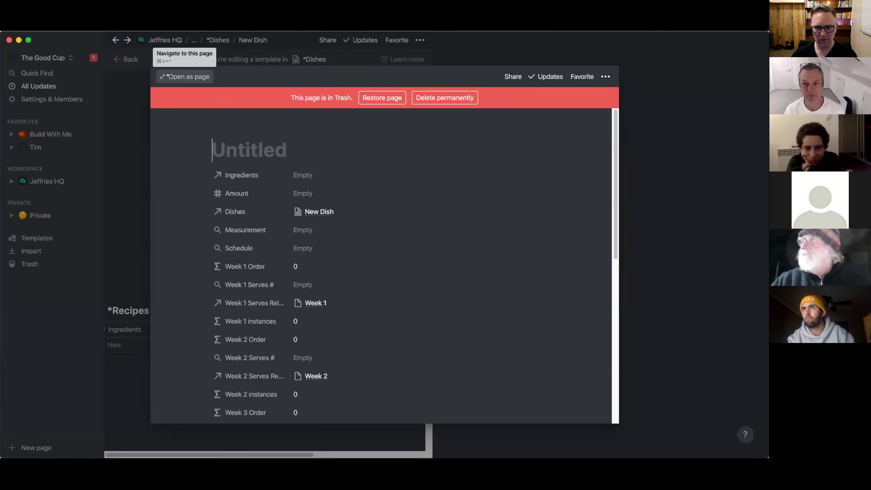
pyautogui.click(163, 79)
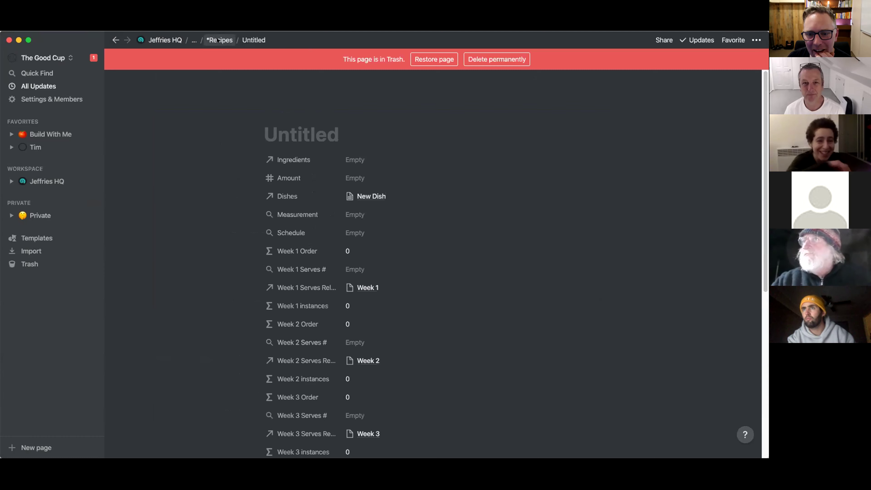
pyautogui.click(209, 40)
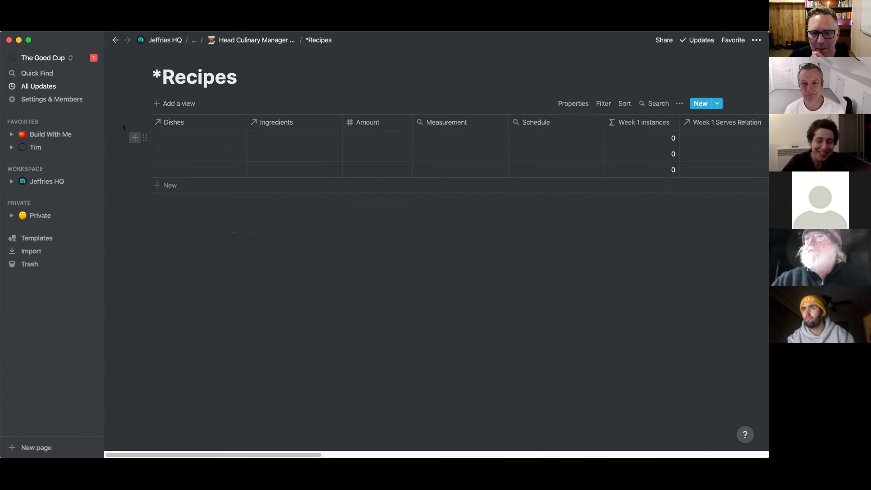
pyautogui.moveTo(124, 128); pyautogui.dragTo(144, 171)
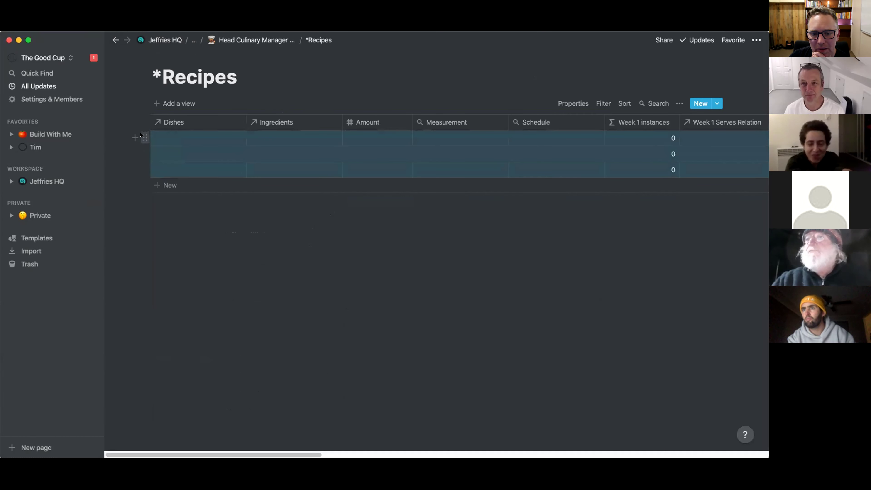
pyautogui.click(145, 137)
pyautogui.click(52, 113)
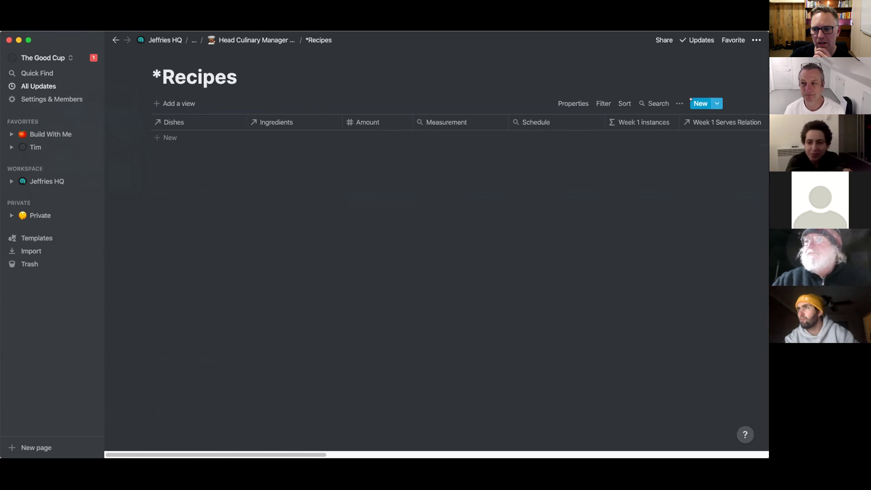
# Add a blank entry to the *Recipes database, look through its properties, and check the database's template list.
pyautogui.click(695, 103)
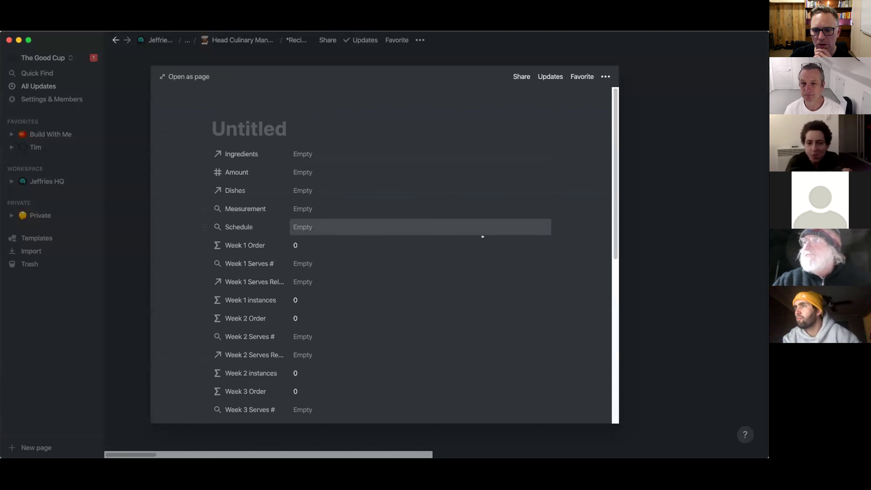
pyautogui.scroll(-10, 482, 236)
pyautogui.scroll(10, 285, 288)
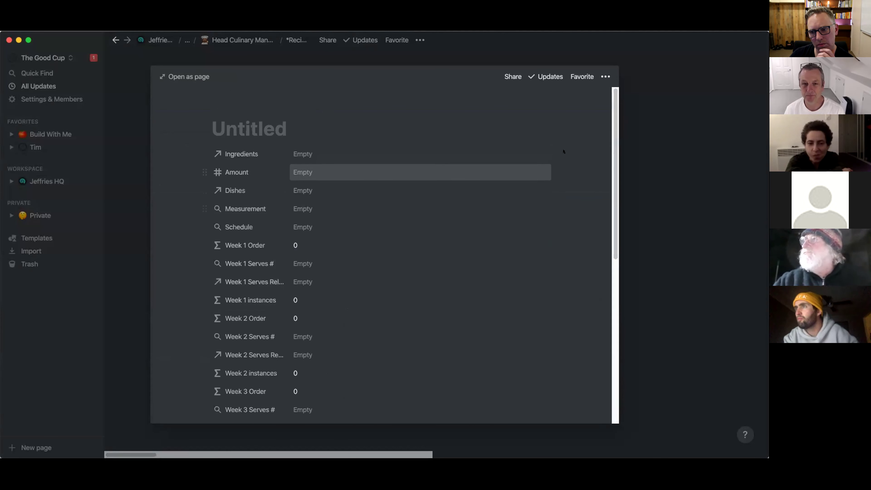
pyautogui.click(639, 120)
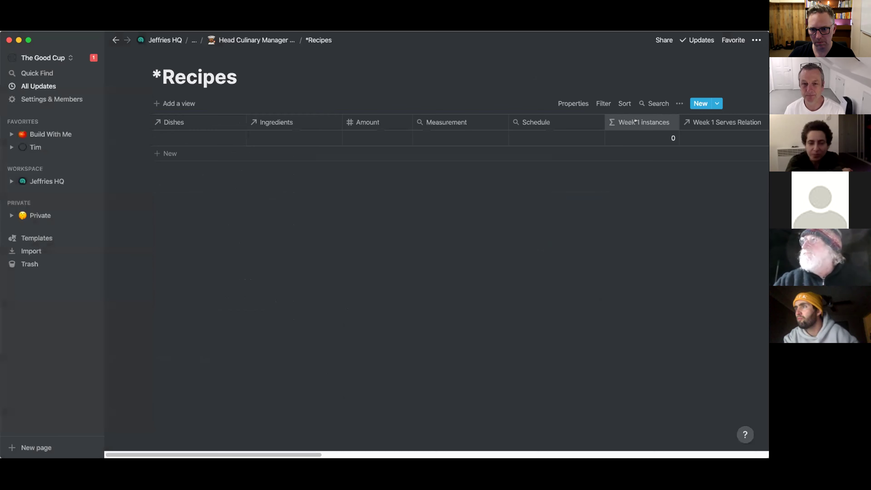
pyautogui.click(711, 103)
pyautogui.click(538, 212)
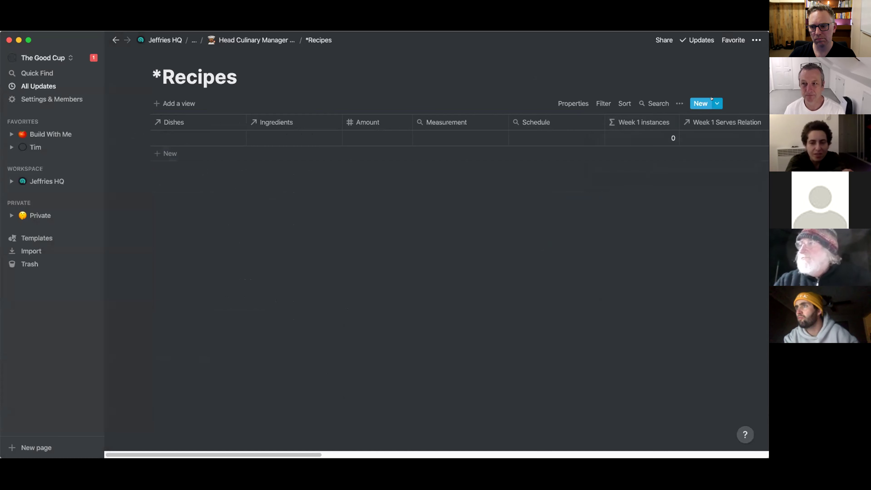
pyautogui.click(716, 104)
pyautogui.click(528, 216)
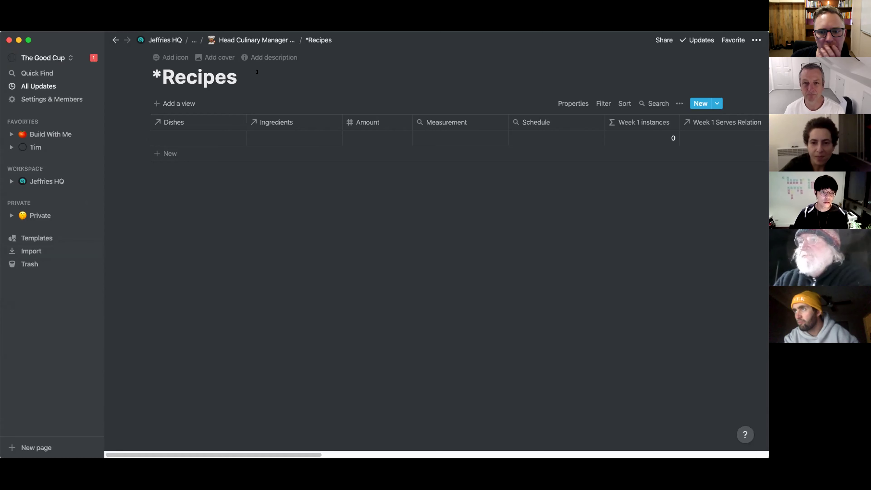
# Open the *Dishes database from the Head Culinary Manager page and delete its three blank rows.
pyautogui.click(278, 40)
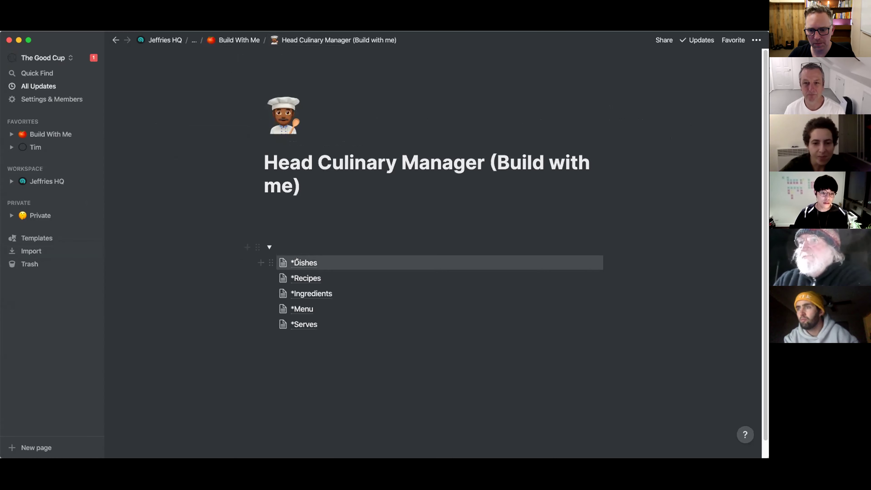
pyautogui.click(295, 259)
pyautogui.click(716, 102)
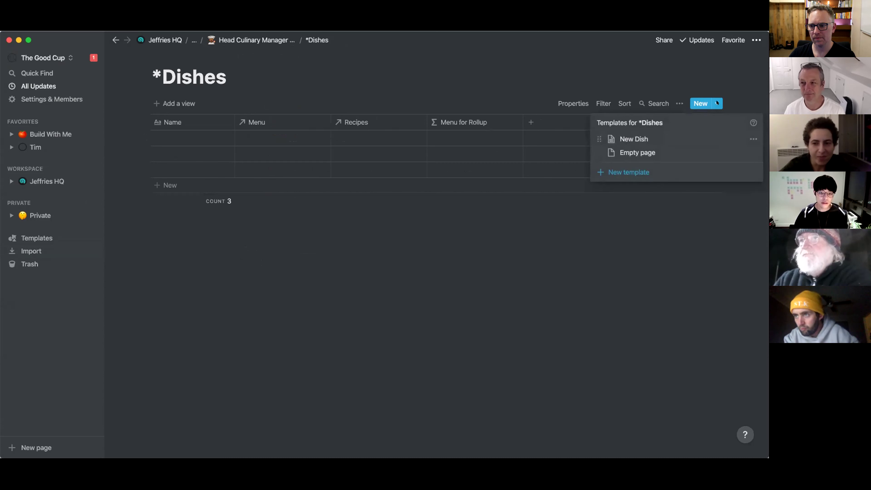
pyautogui.click(555, 220)
pyautogui.moveTo(120, 127); pyautogui.dragTo(206, 175)
pyautogui.press('BackSpace')
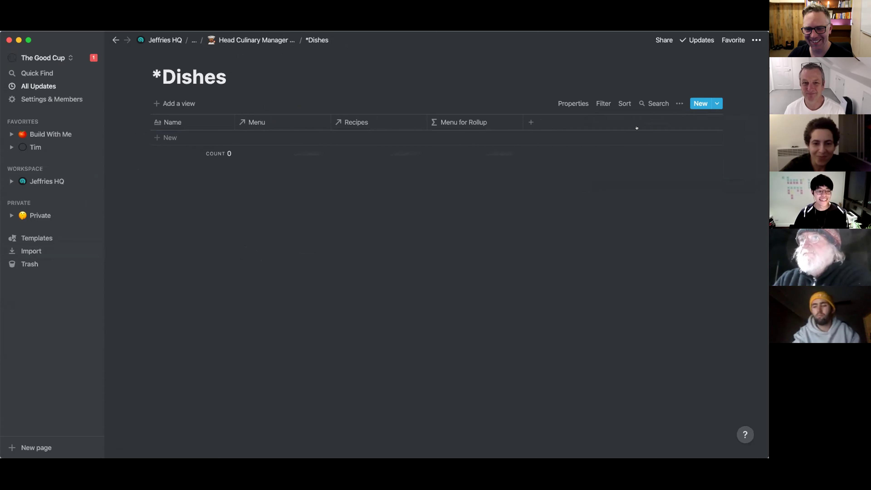
# Test the New Dish template by creating a dish, adding a row to its Recipes table and viewing its properties, and delete the test dish.
pyautogui.click(716, 103)
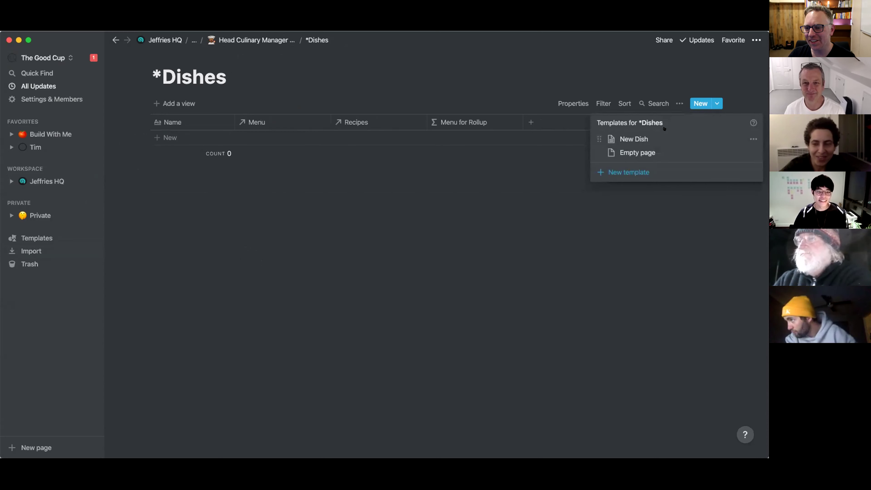
pyautogui.click(632, 138)
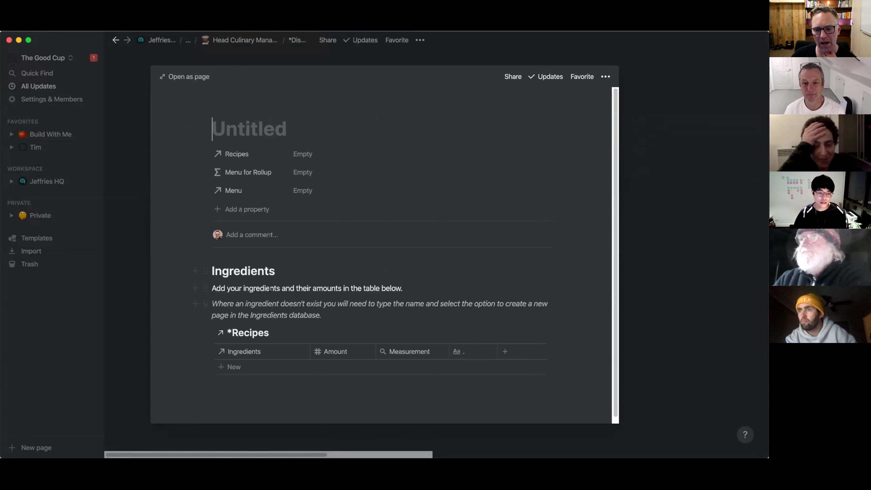
pyautogui.scroll(-1, 302, 293)
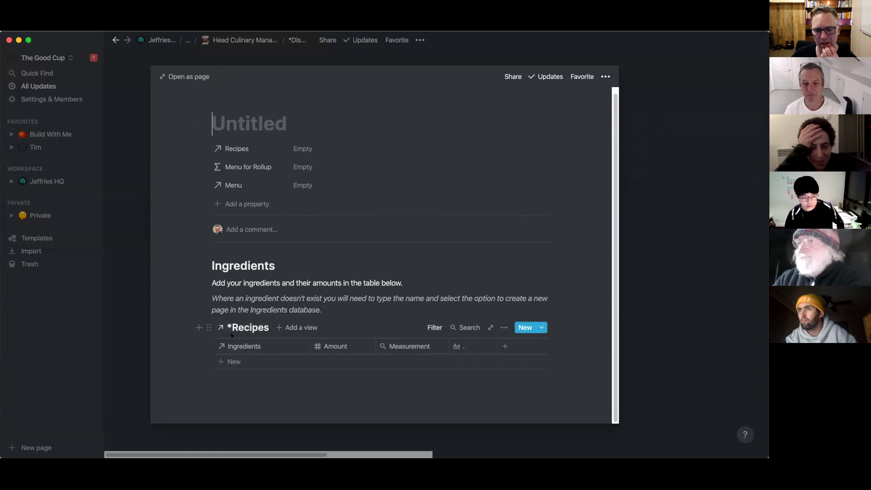
pyautogui.click(244, 360)
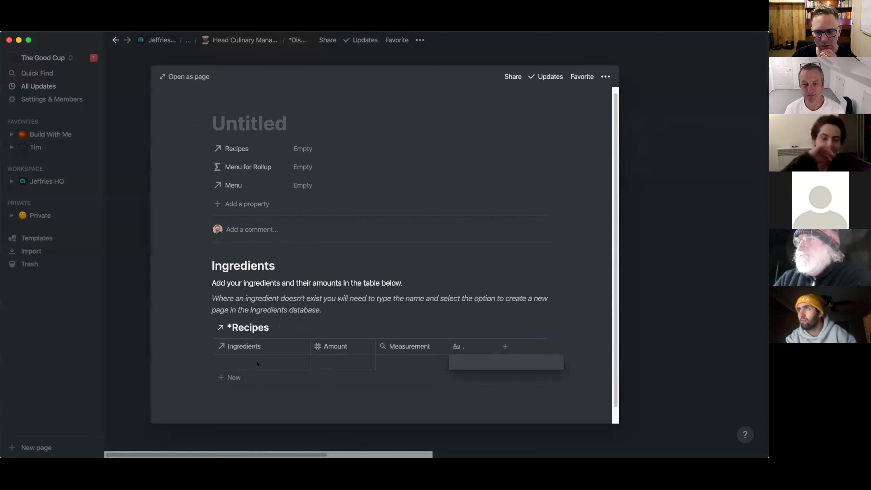
pyautogui.press('Escape')
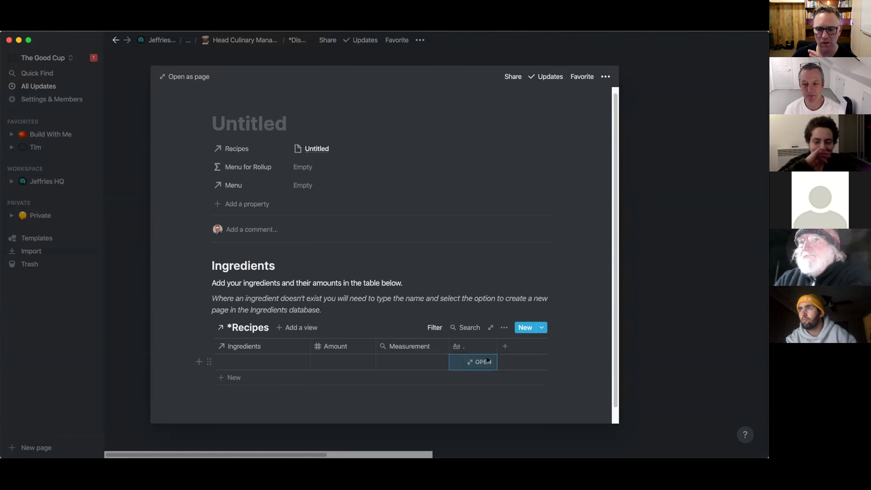
pyautogui.click(470, 361)
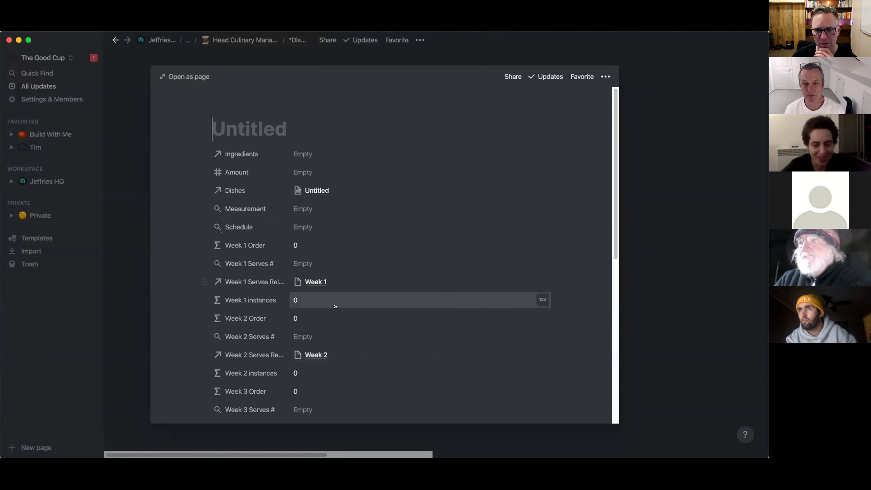
pyautogui.click(641, 80)
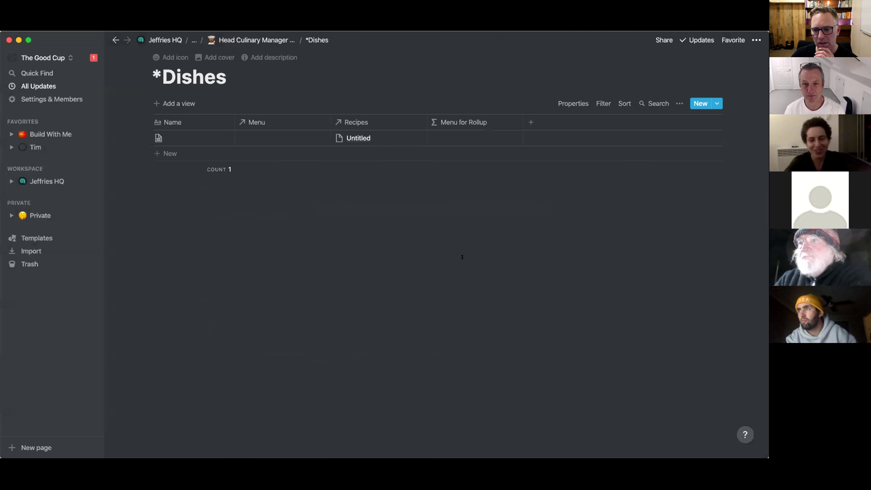
pyautogui.click(141, 135)
pyautogui.click(48, 104)
# On the Head Culinary Manager page, collapse the database toggle and write "Add dishes and recipes" above it.
pyautogui.click(234, 40)
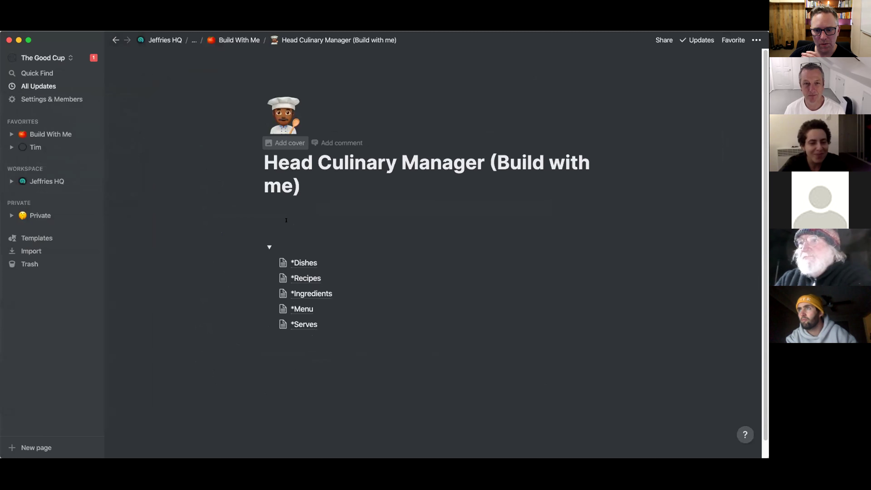
pyautogui.click(269, 246)
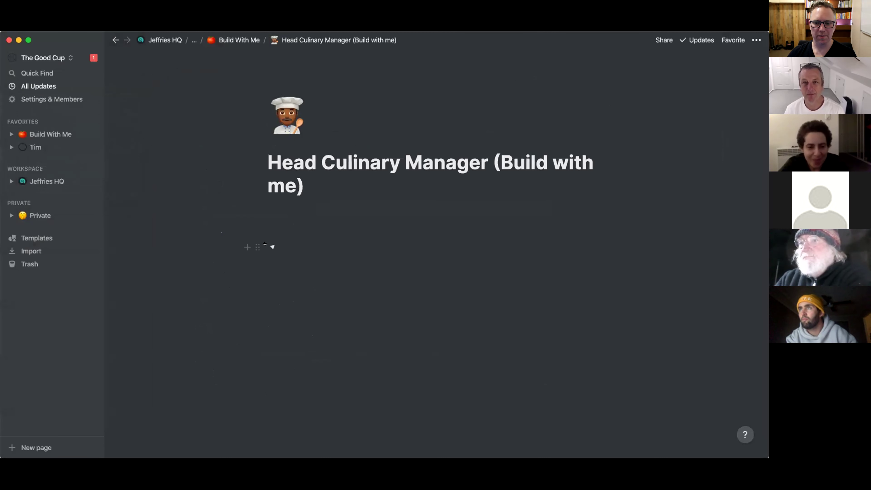
pyautogui.click(300, 217)
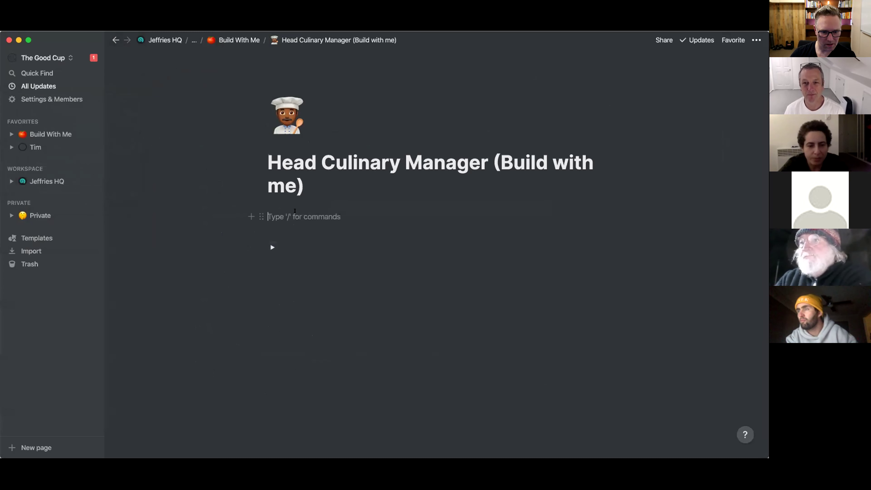
pyautogui.write('/')
pyautogui.press('BackSpace')
pyautogui.write('Ad')
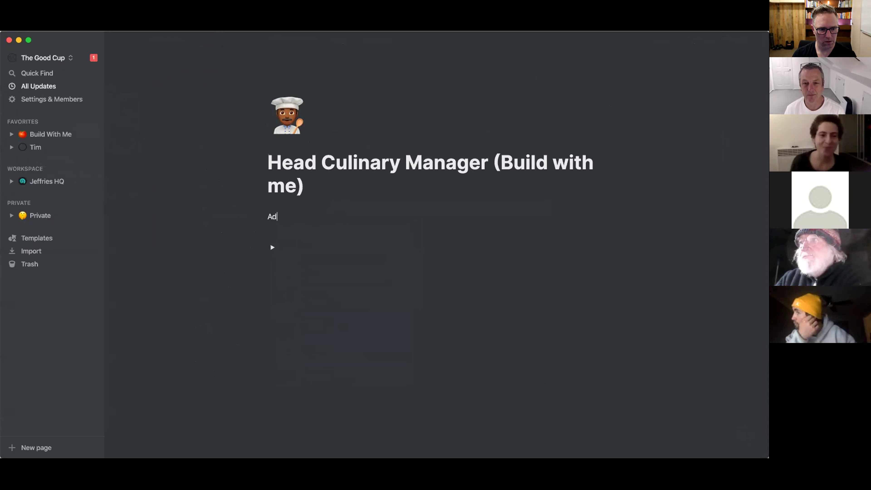
pyautogui.write('d dishes and recipes')
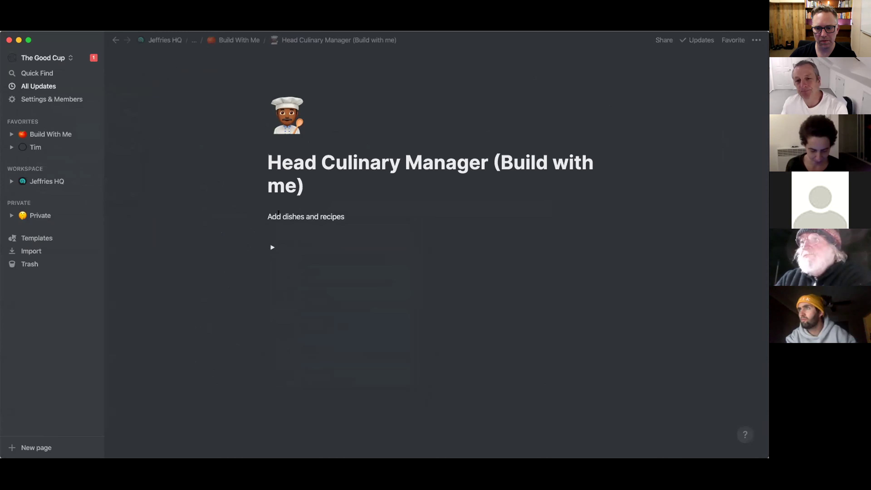
# Turn the "Add dishes and recipes" line into a page and open it.
pyautogui.click(260, 216)
pyautogui.moveTo(205, 188)
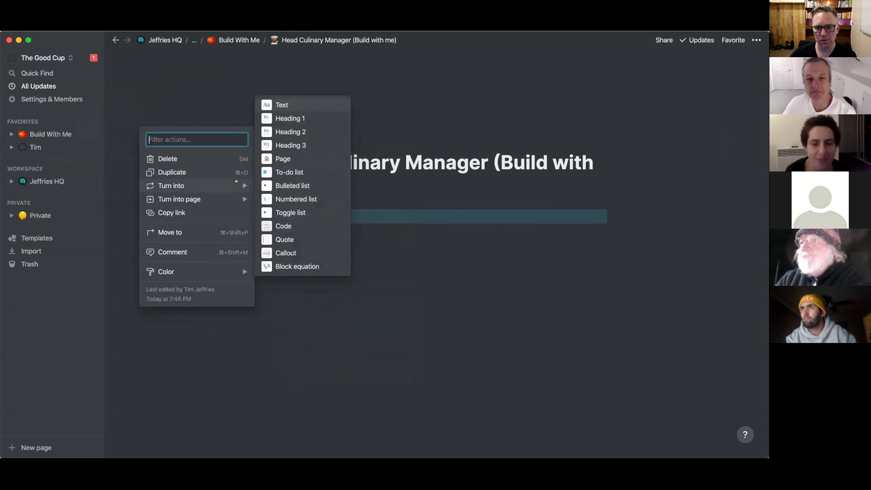
pyautogui.click(281, 157)
pyautogui.click(296, 211)
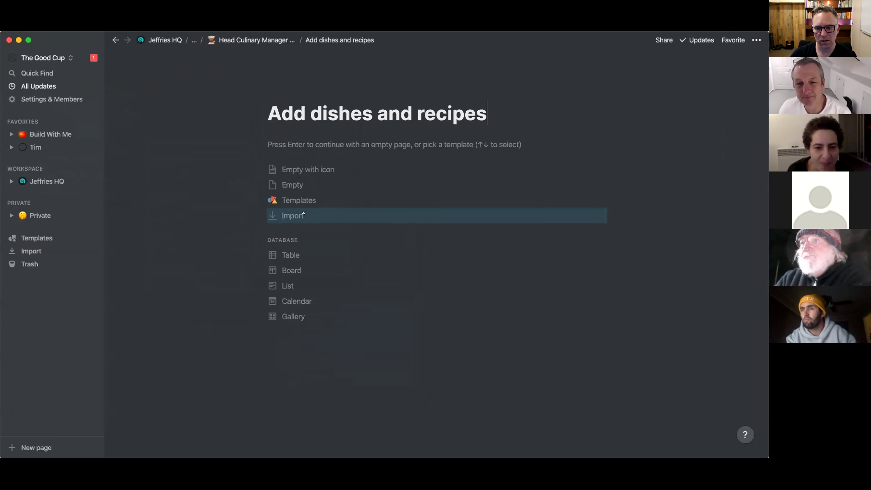
# Give the "Add dishes and recipes" page the green salad emoji as its icon.
pyautogui.click(281, 91)
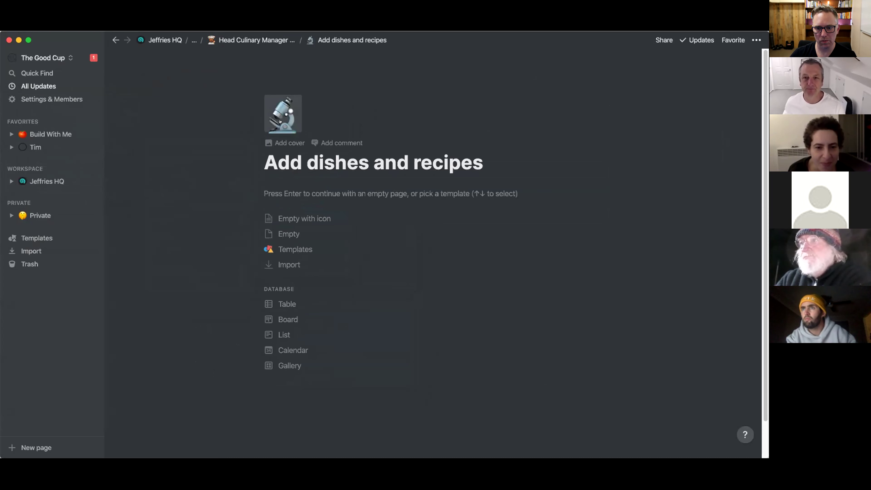
pyautogui.click(276, 130)
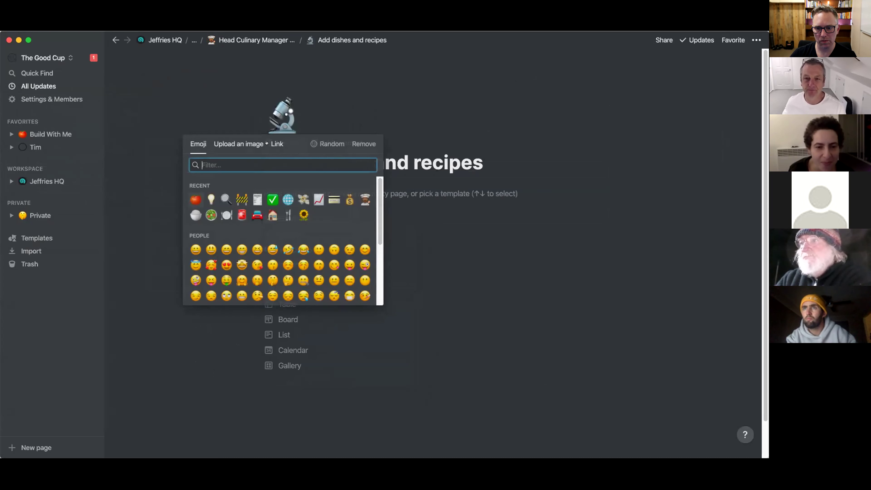
pyautogui.click(211, 215)
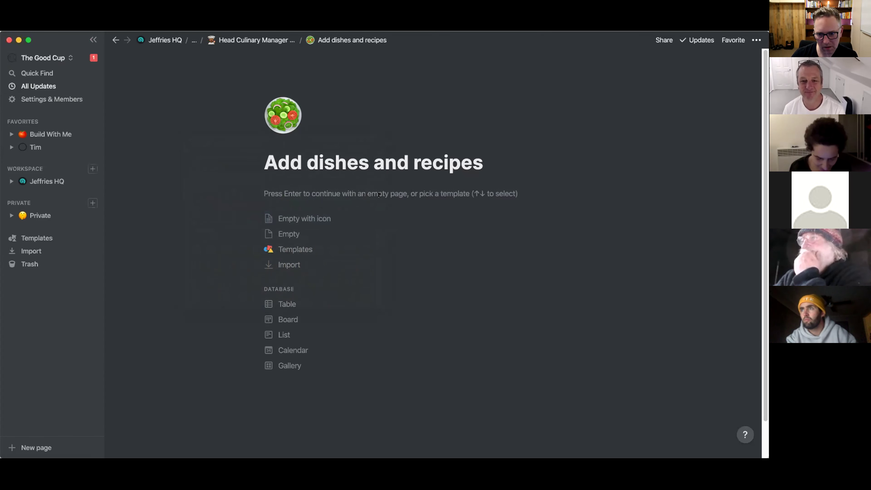
# Start the empty page with the line "Select New Dish from the blue New menu in the table below", underlining New Dish.
pyautogui.press('Return')
pyautogui.write('Select New Dish from the blue New menu in the table below')
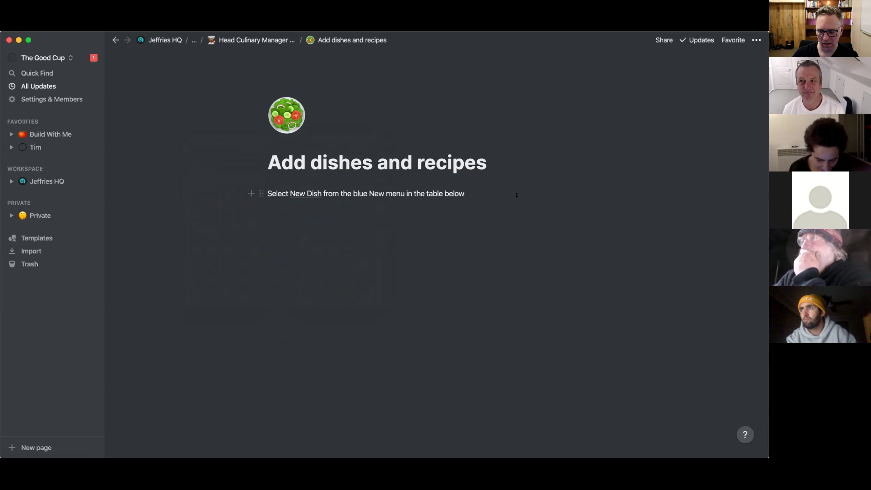
pyautogui.press('Return')
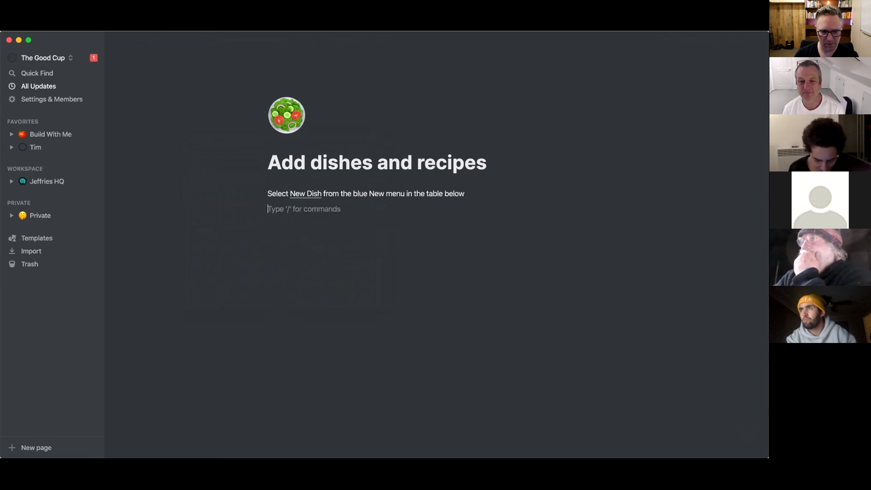
# Insert a linked database below the instruction, using *Dishes from Head Culinary Manager (Build with me) as its source.
pyautogui.write('/')
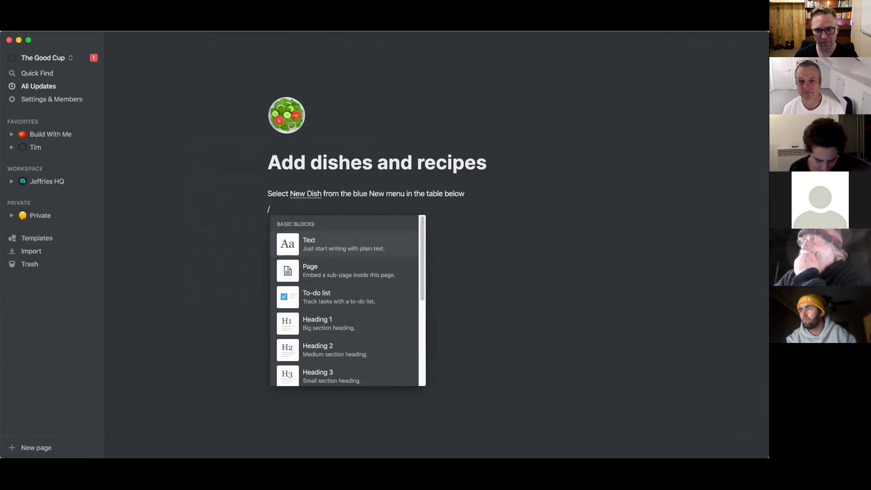
pyautogui.write('create link')
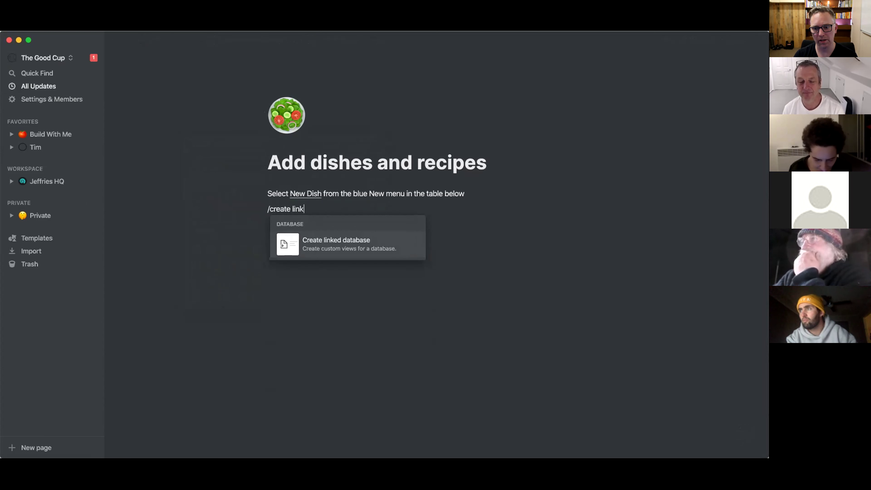
pyautogui.press('Return')
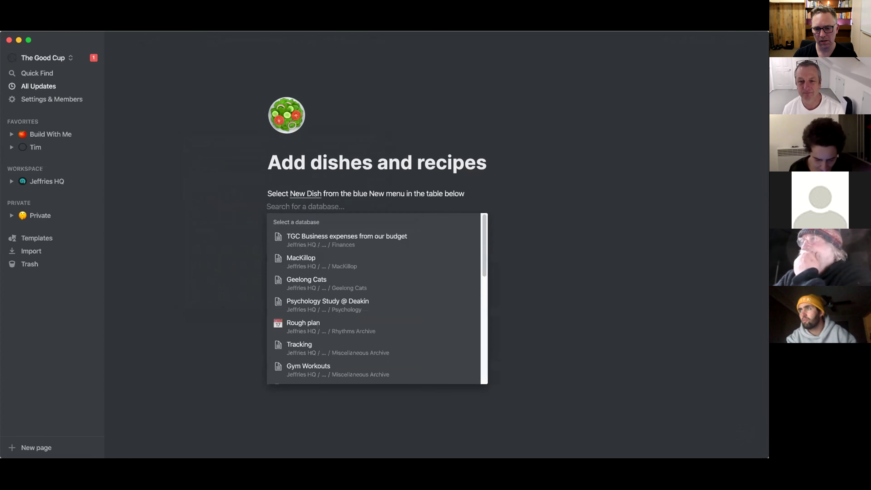
pyautogui.write('*dishes')
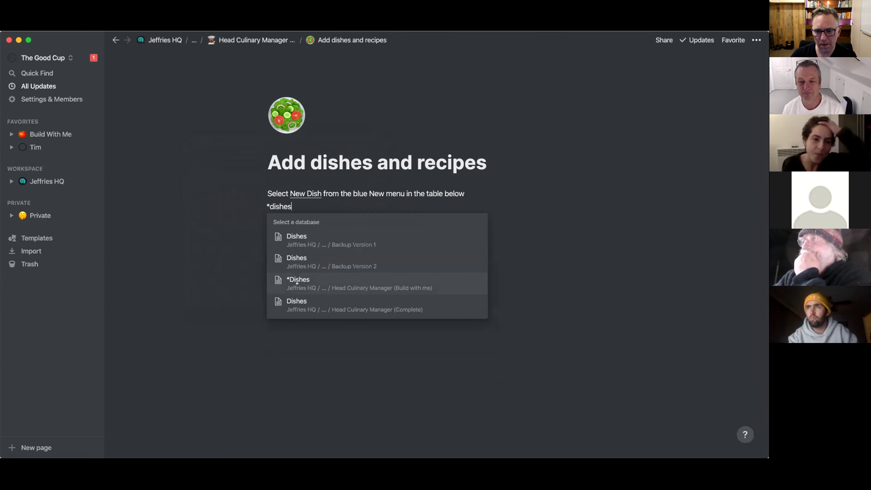
pyautogui.click(300, 281)
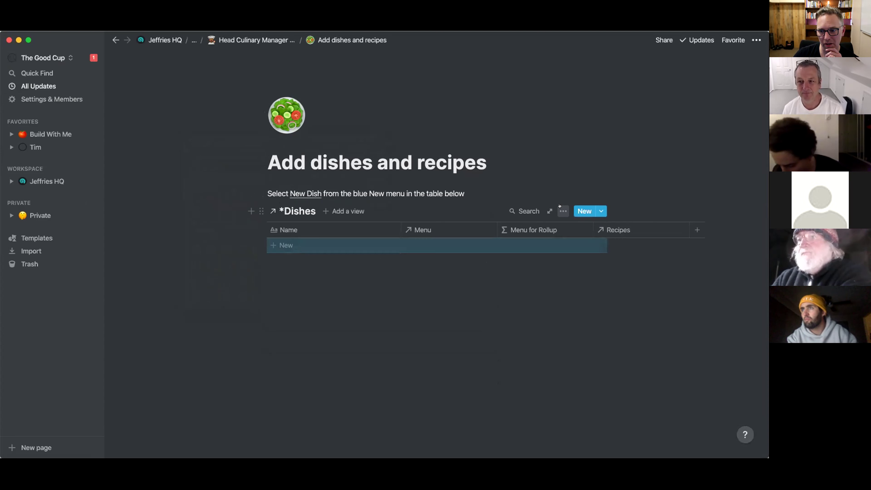
# Hide the Recipes, Menu for Rollup and Menu properties in the linked *Dishes table.
pyautogui.click(563, 211)
pyautogui.click(596, 268)
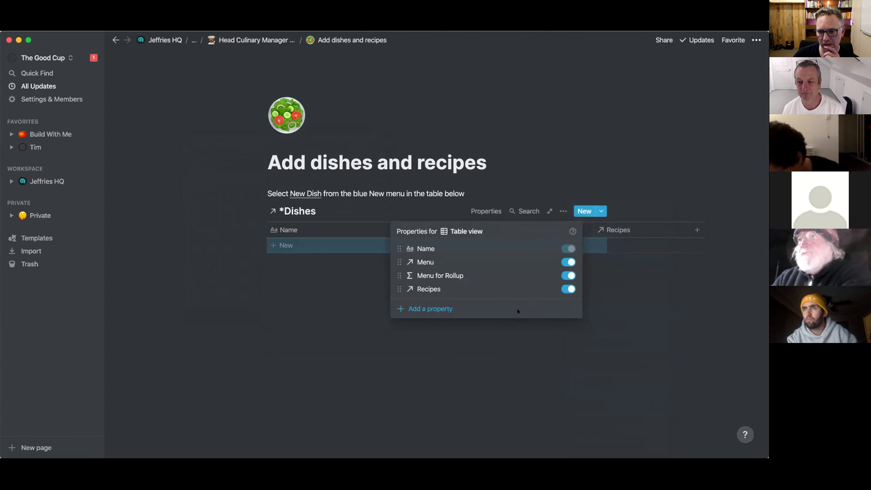
pyautogui.click(566, 288)
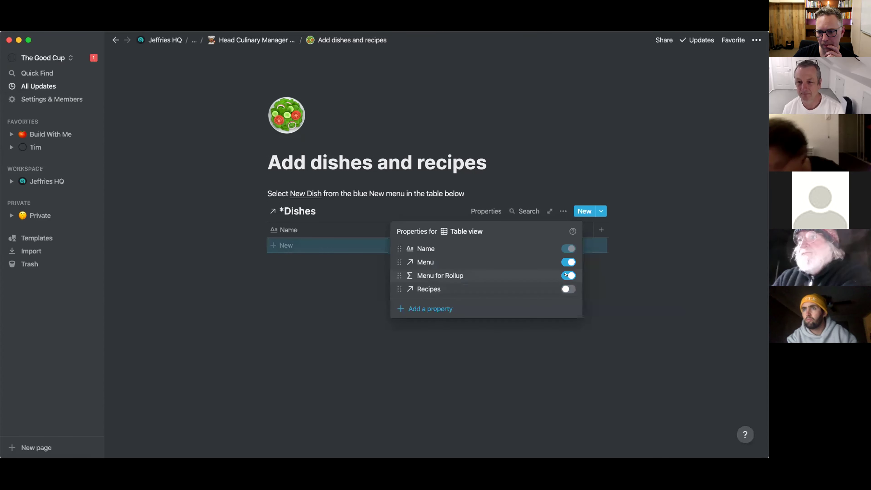
pyautogui.click(356, 310)
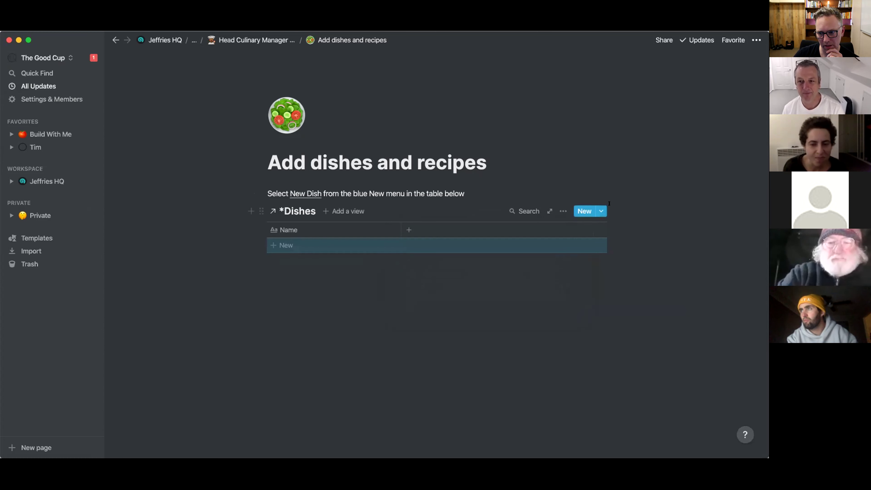
# Check the templates offered for *Dishes, view the Head Culinary Manager page, and reopen the "Add dishes and recipes" page.
pyautogui.click(601, 211)
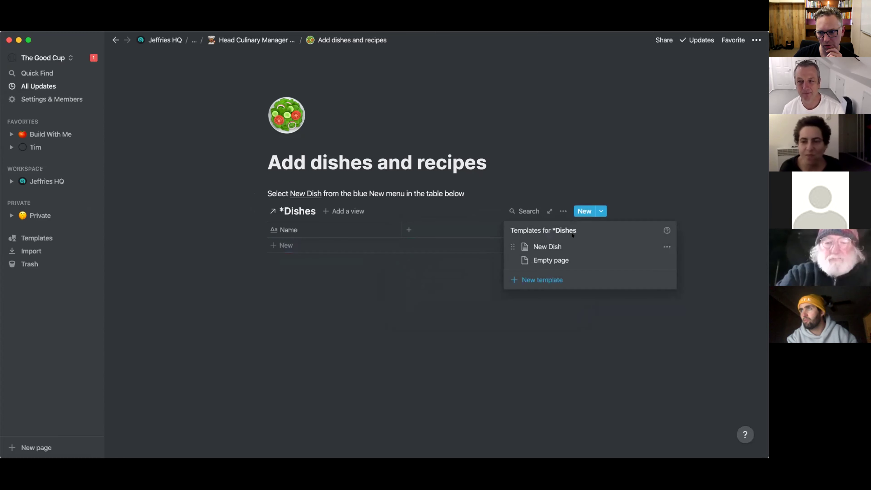
pyautogui.click(355, 297)
pyautogui.click(255, 39)
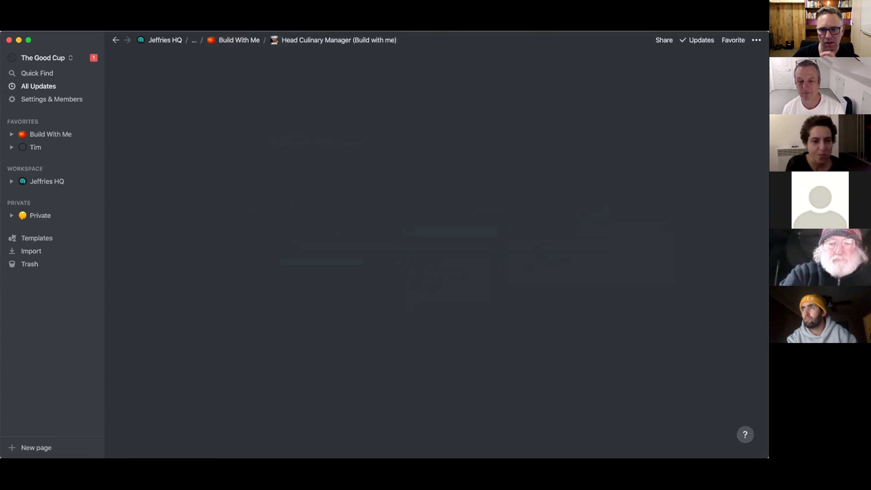
pyautogui.click(294, 225)
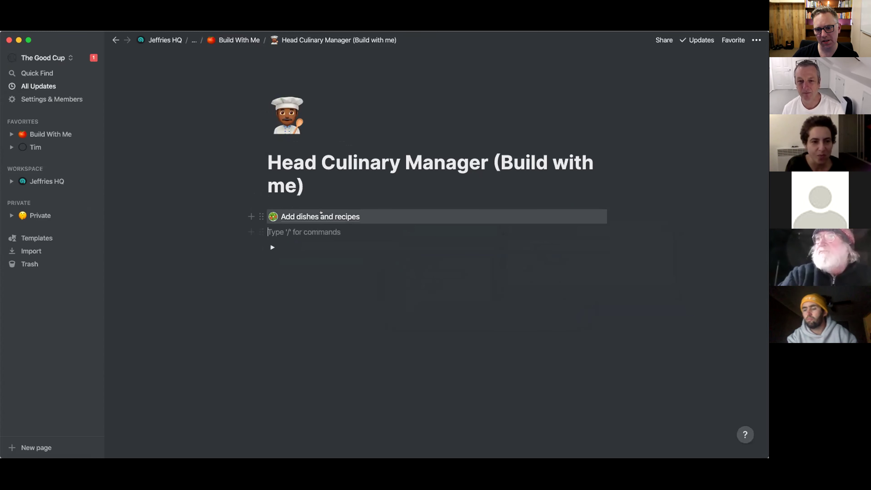
pyautogui.click(303, 213)
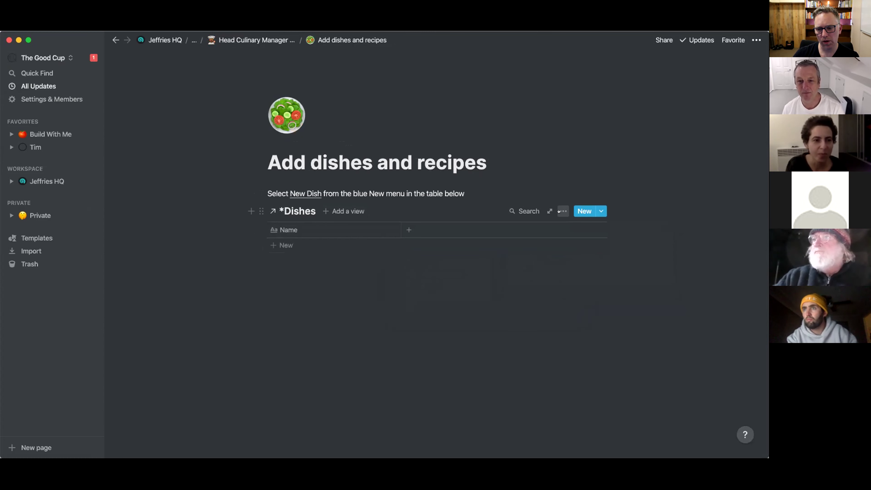
# Create a dish from the New Dish template in the *Dishes table and title it "Spaghetti".
pyautogui.click(600, 210)
pyautogui.click(565, 244)
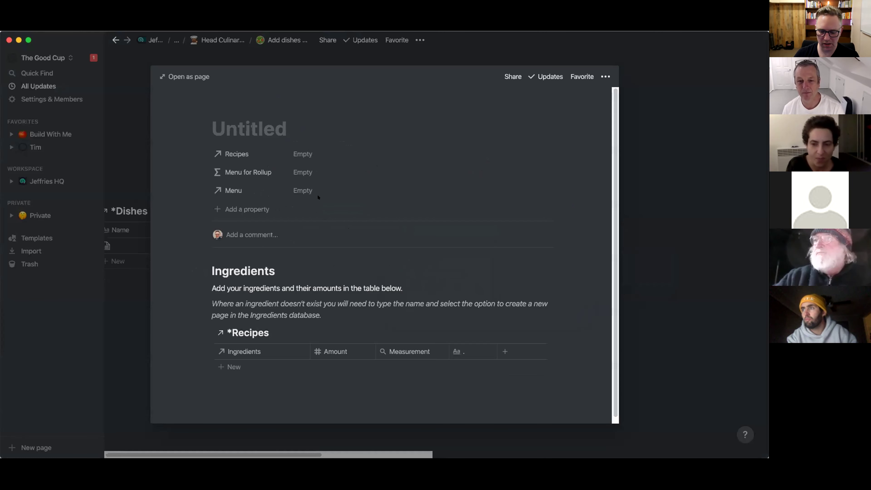
pyautogui.write('S')
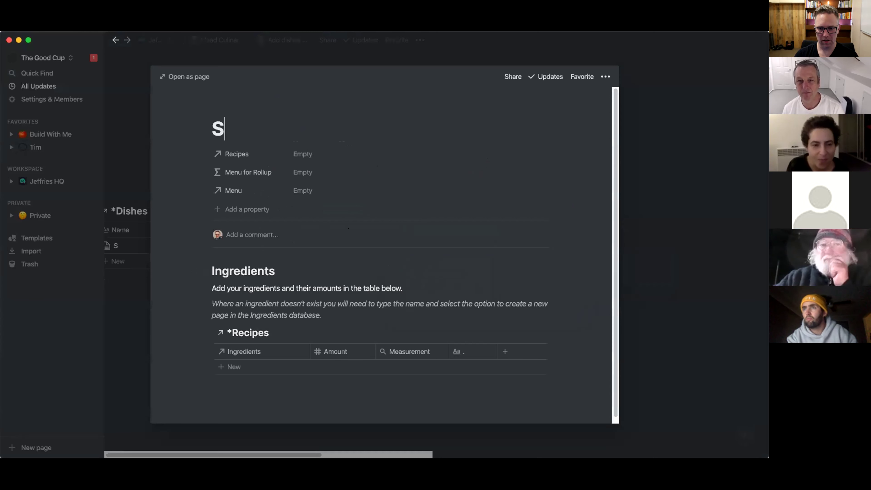
pyautogui.write('paghetti')
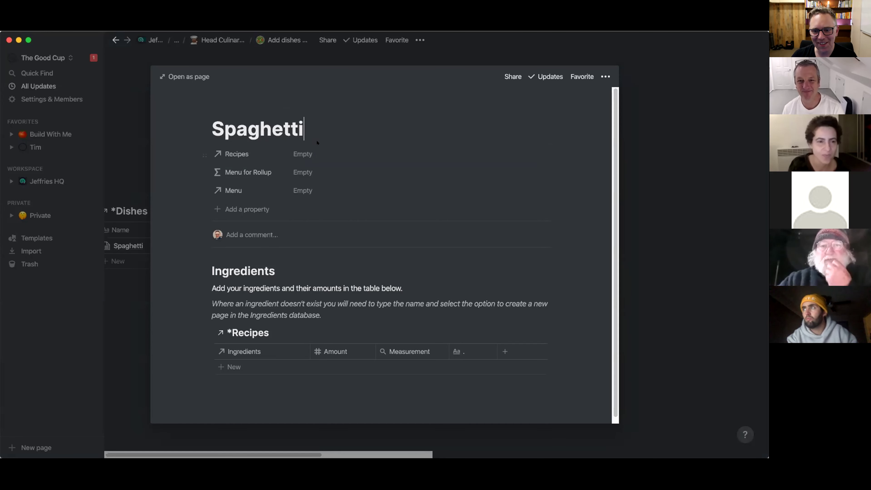
# Add a row to the Spaghetti dish's *Recipes table and relate it to a newly created "Pasta" page in *Ingredients.
pyautogui.click(222, 367)
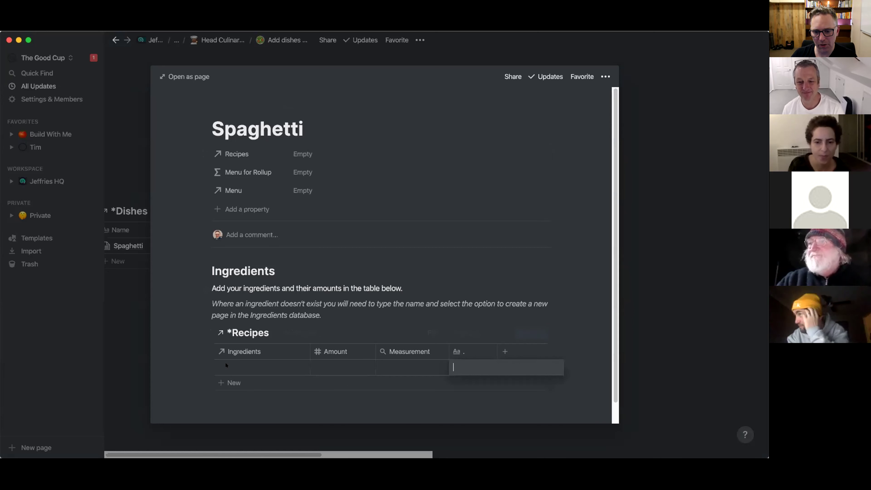
pyautogui.click(235, 365)
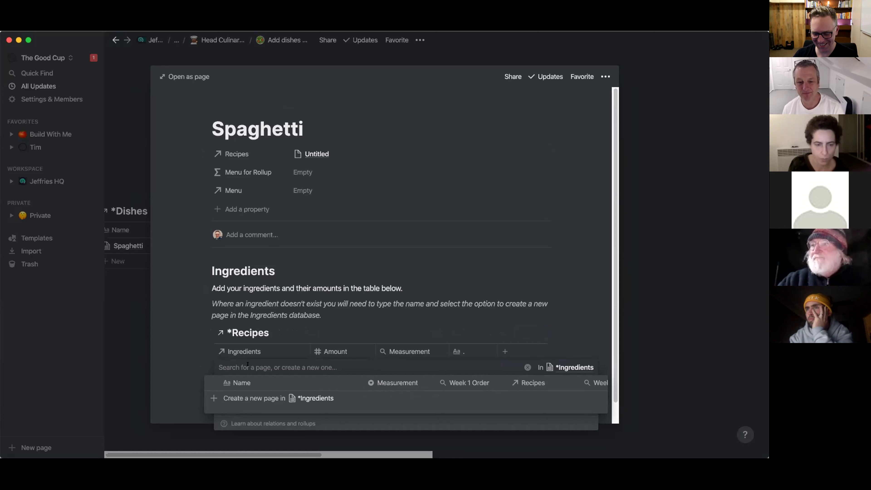
pyautogui.write('P')
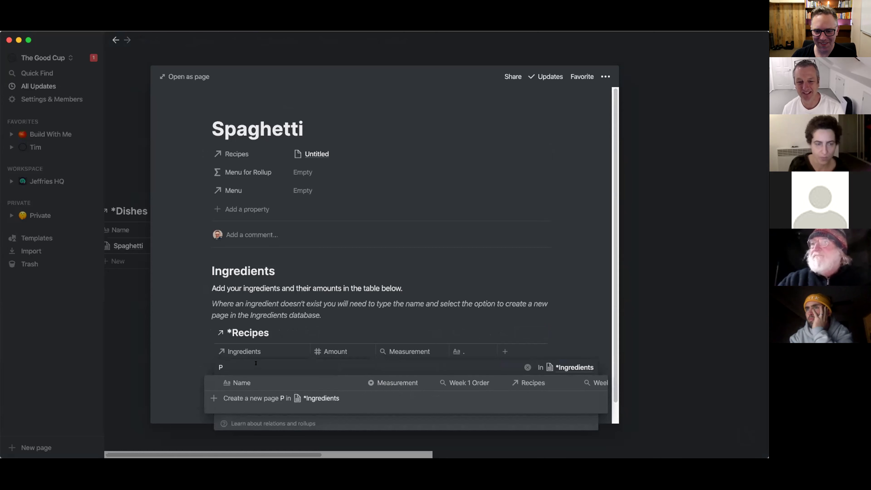
pyautogui.write('asta')
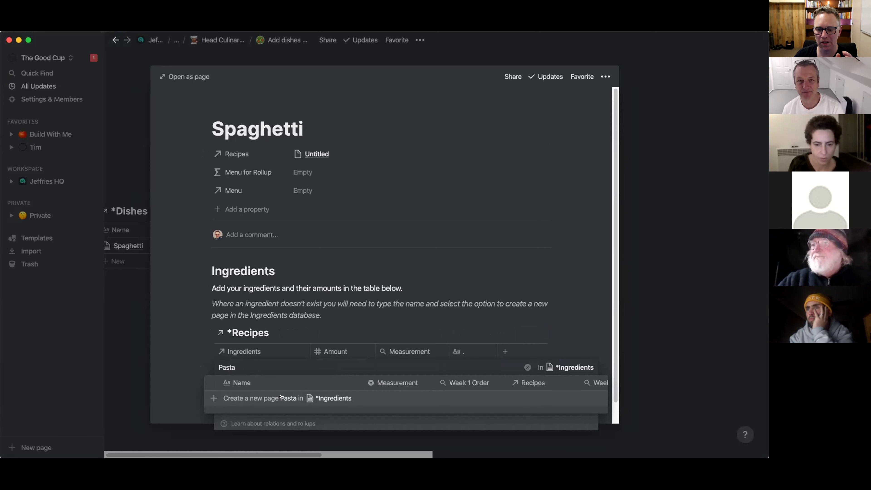
pyautogui.click(287, 397)
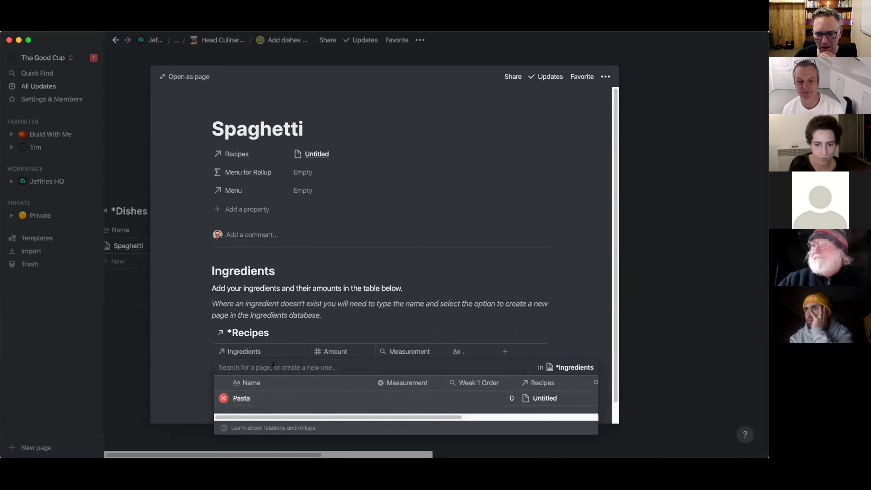
pyautogui.press('Escape')
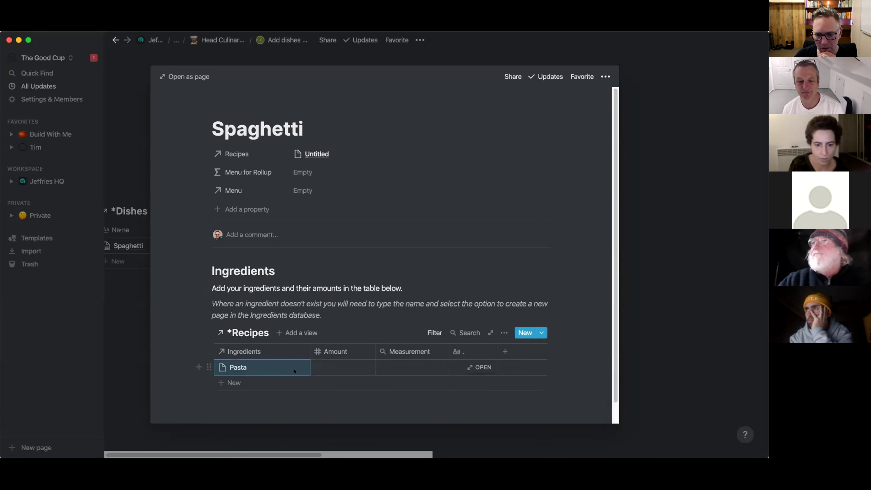
# Set the Pasta row's Amount to 50 and close the Spaghetti dish.
pyautogui.click(329, 365)
pyautogui.write('50')
pyautogui.press('Return')
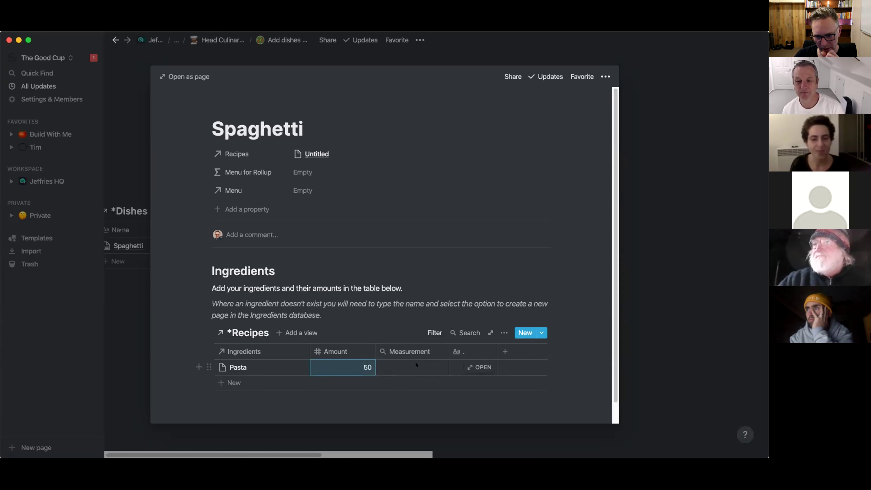
pyautogui.click(139, 310)
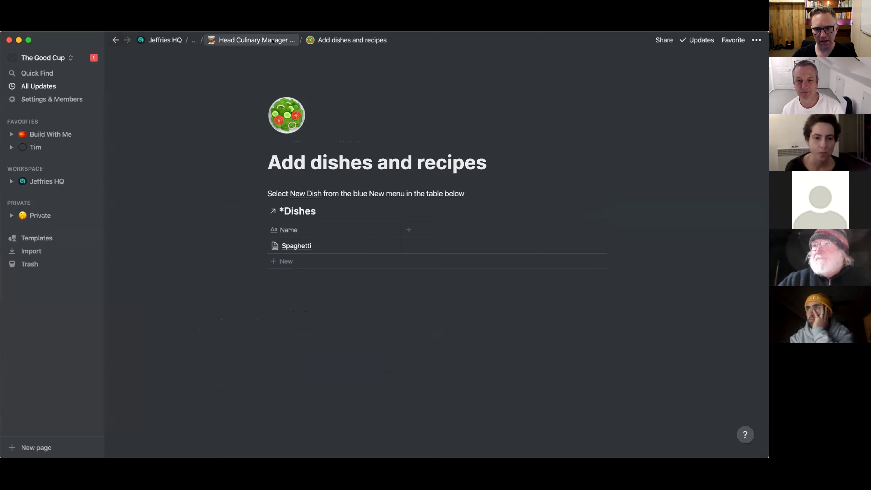
# On the Head Culinary Manager page, write "Specify measurements for ingredients" on the line below "Add dishes and recipes".
pyautogui.click(279, 41)
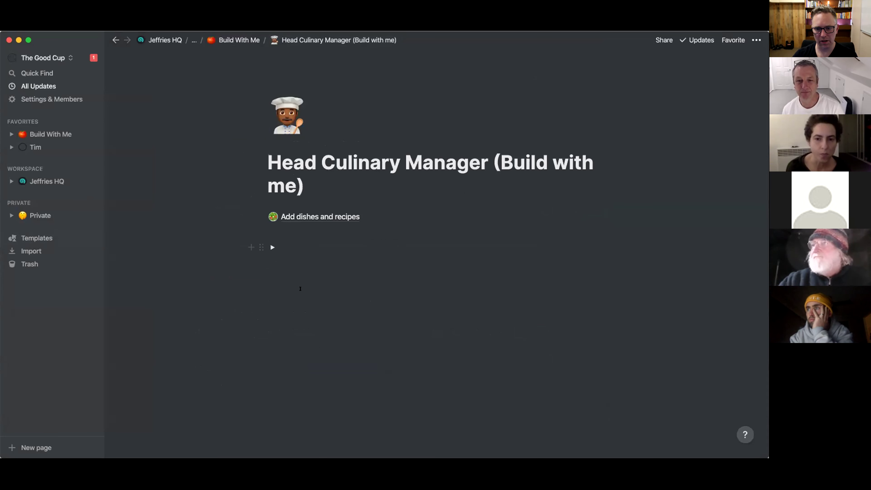
pyautogui.click(286, 228)
pyautogui.write('Sp')
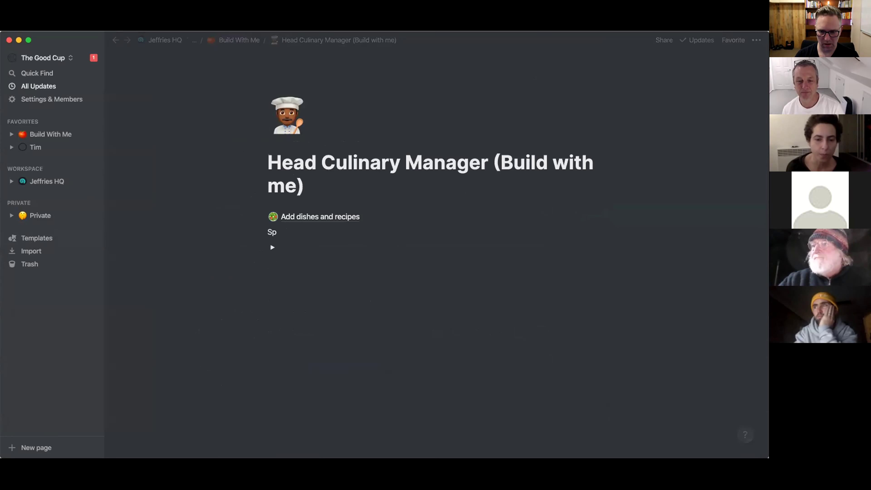
pyautogui.write('ecify meas')
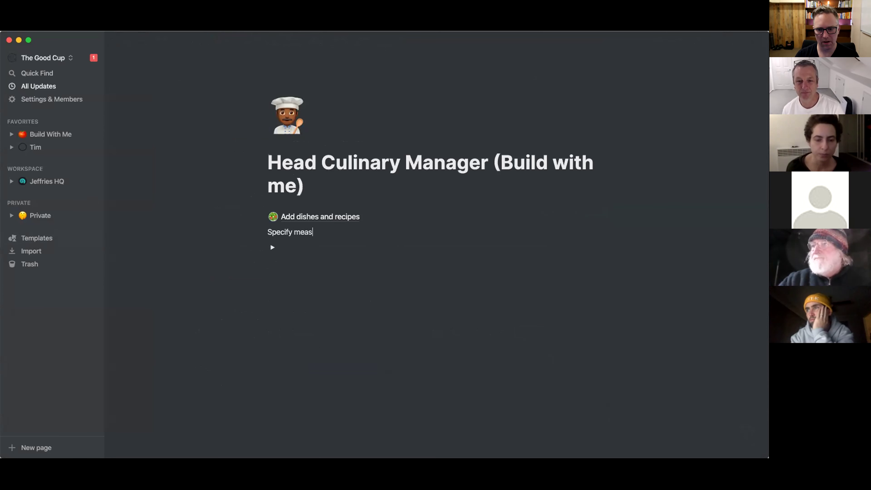
pyautogui.write('urements for ingre')
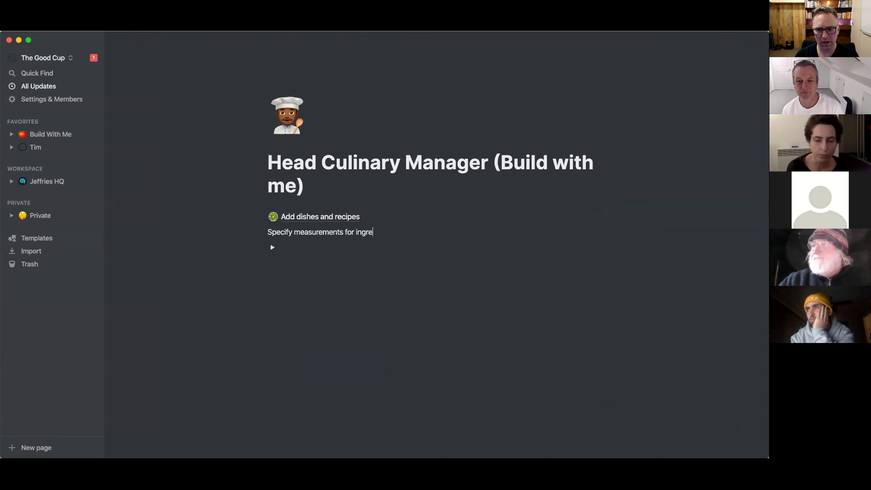
pyautogui.write('dients')
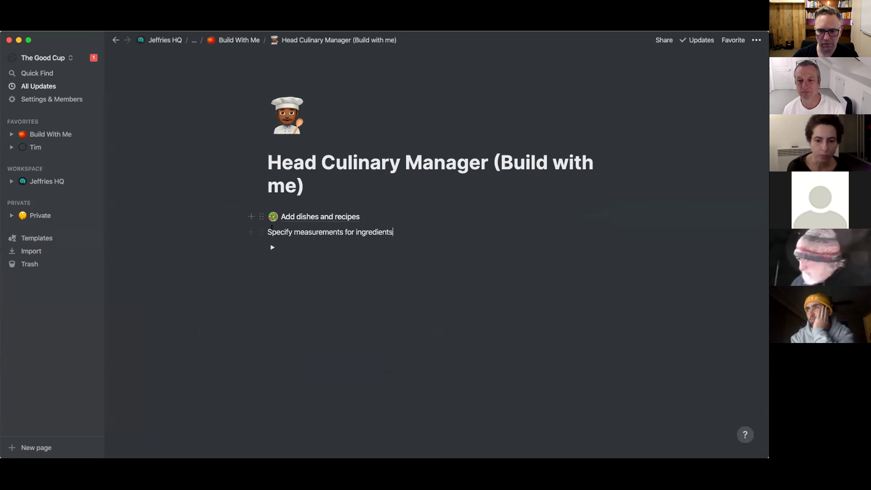
# Turn the "Specify measurements for ingredients" line into a page and open it.
pyautogui.click(261, 232)
pyautogui.moveTo(192, 201)
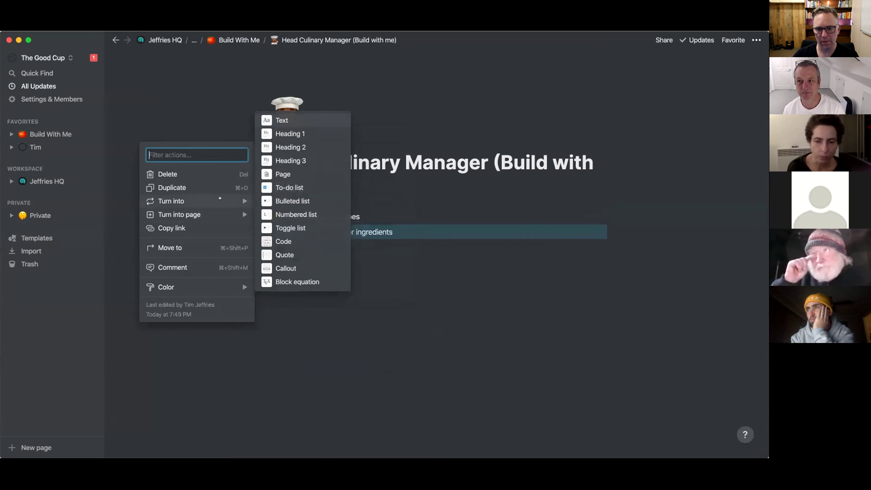
pyautogui.click(283, 178)
pyautogui.click(317, 231)
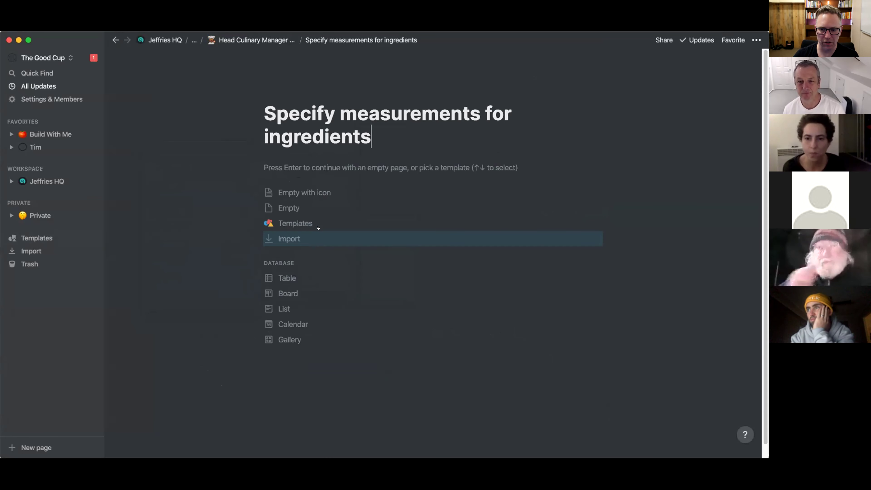
# Give the "Specify measurements for ingredients" page the bowl of rice emoji as its icon and start it as an empty page.
pyautogui.click(273, 91)
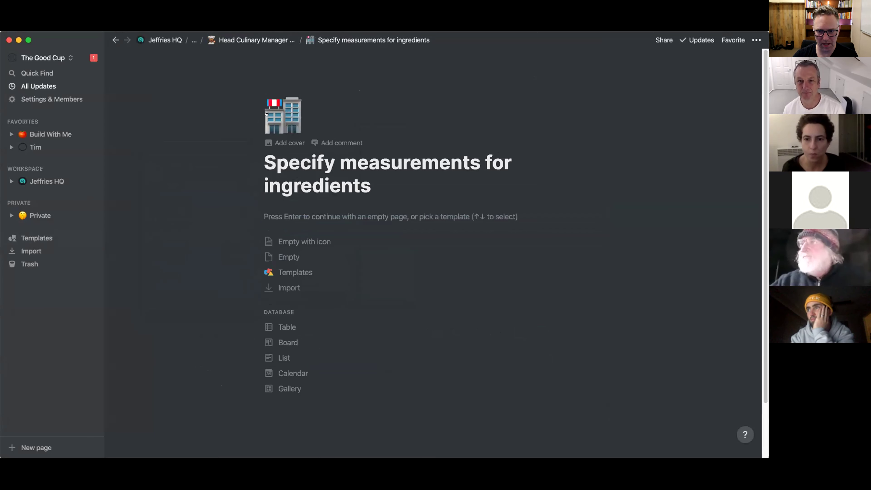
pyautogui.click(274, 101)
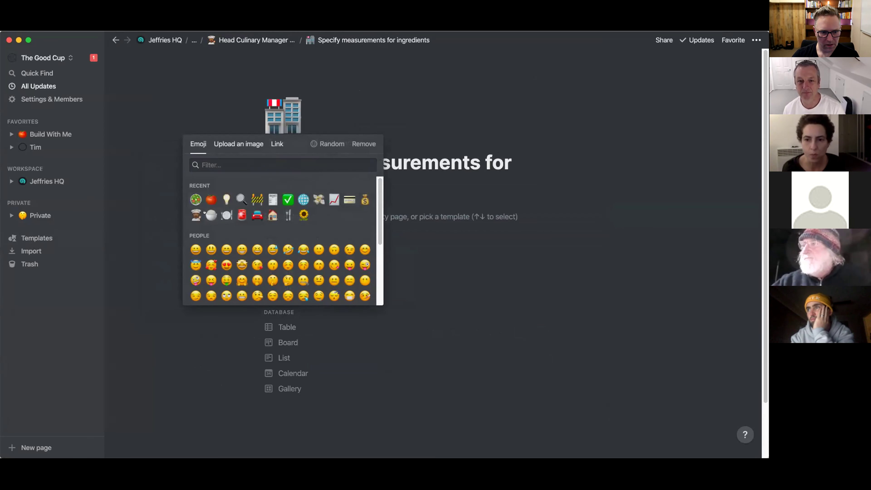
pyautogui.click(211, 215)
pyautogui.click(325, 211)
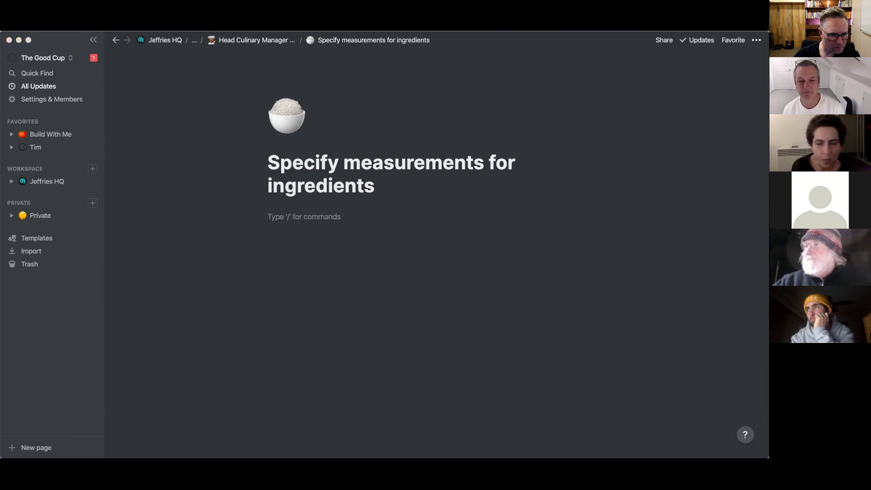
# Write on the page: "While you were adding dishes you will have added new ingredients that don't yet have an appropriate measurement specified. Update them below.".
pyautogui.click(401, 226)
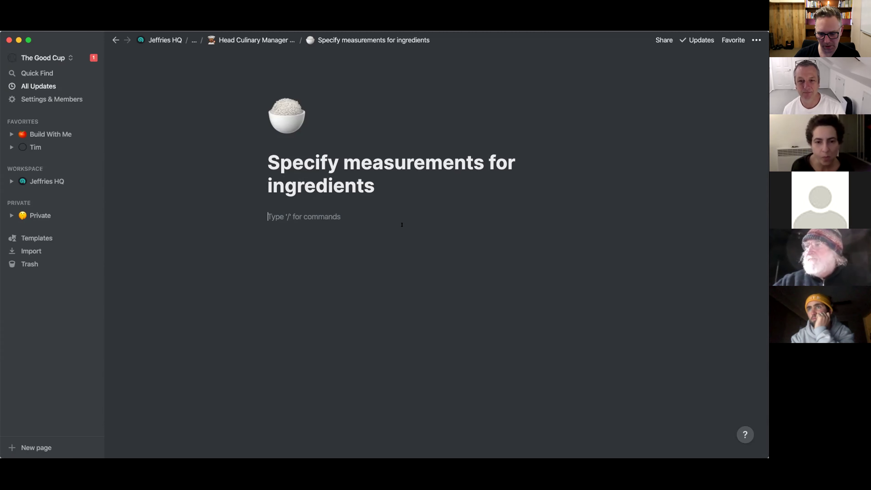
pyautogui.write("While you were adding dishes you will have added new ingredients that don't yet have an appropriate measurement specified. Update them below.")
pyautogui.press('Return')
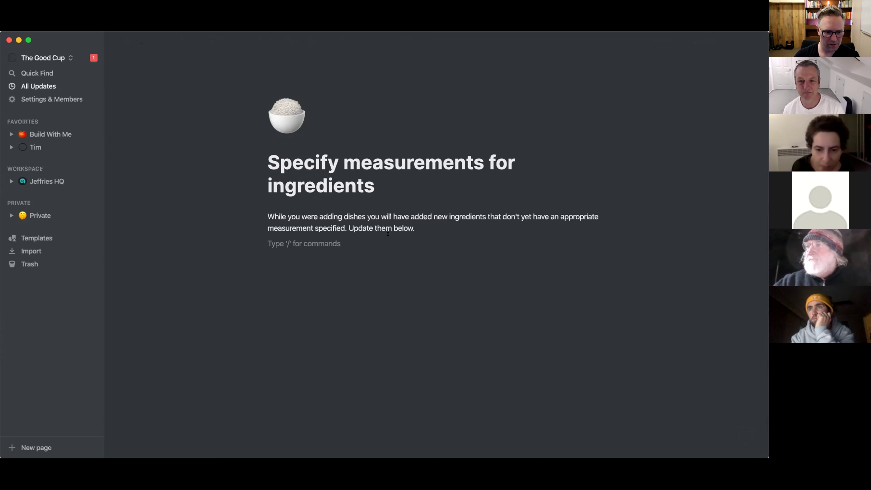
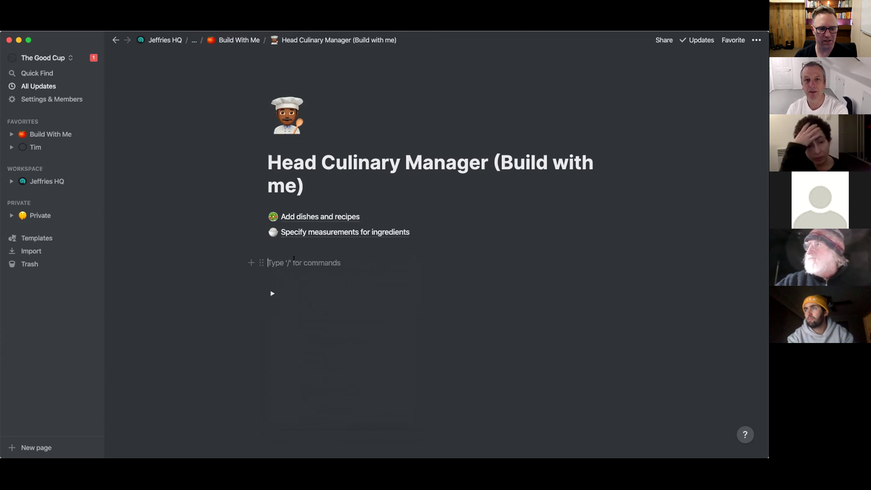
# On the Head Culinary Manager page, write "Set menu and number serves" below the existing page links and turn the line into a page.
pyautogui.write('Set menu and number serves')
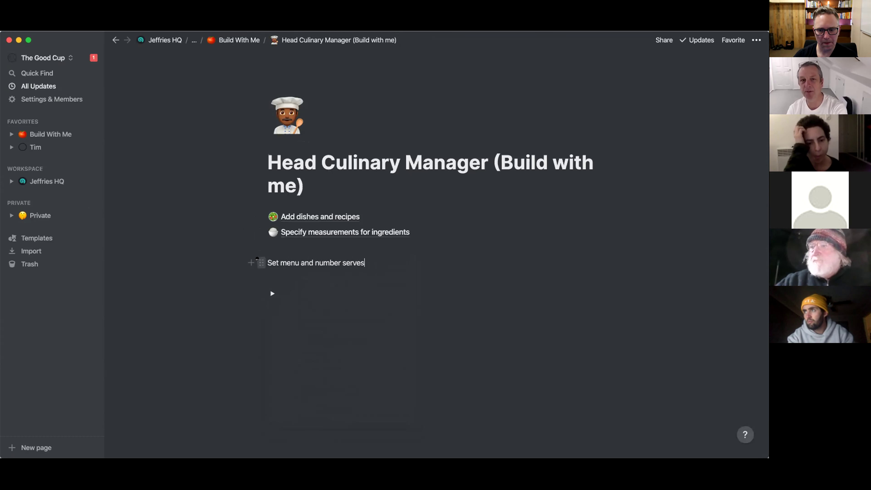
pyautogui.click(258, 260)
pyautogui.moveTo(236, 226)
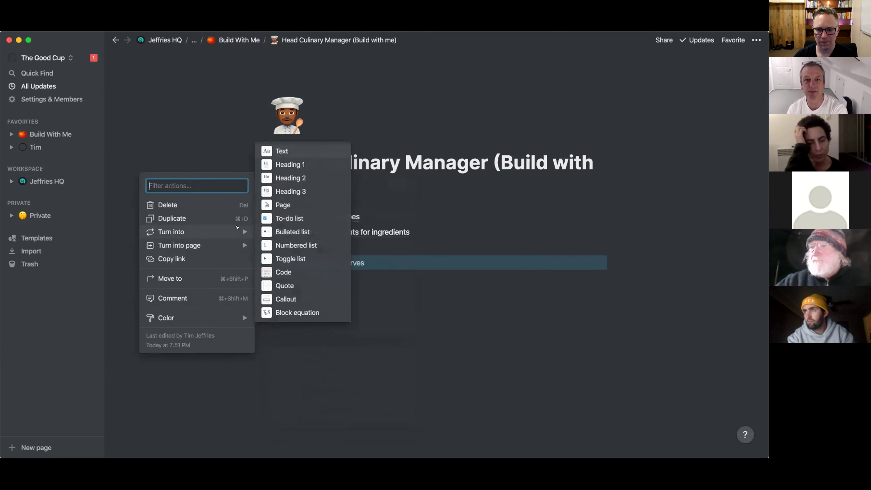
pyautogui.click(289, 205)
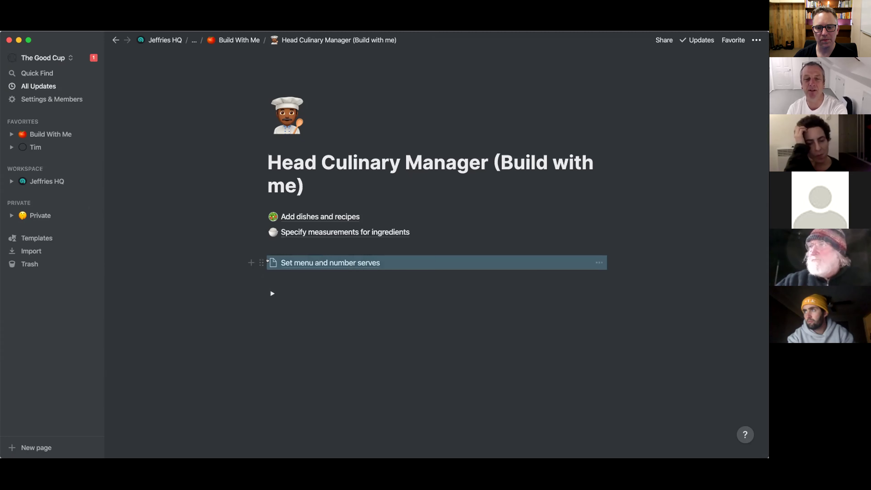
# Give the "Set menu and number serves" page the chef emoji as its icon and open the page.
pyautogui.click(268, 260)
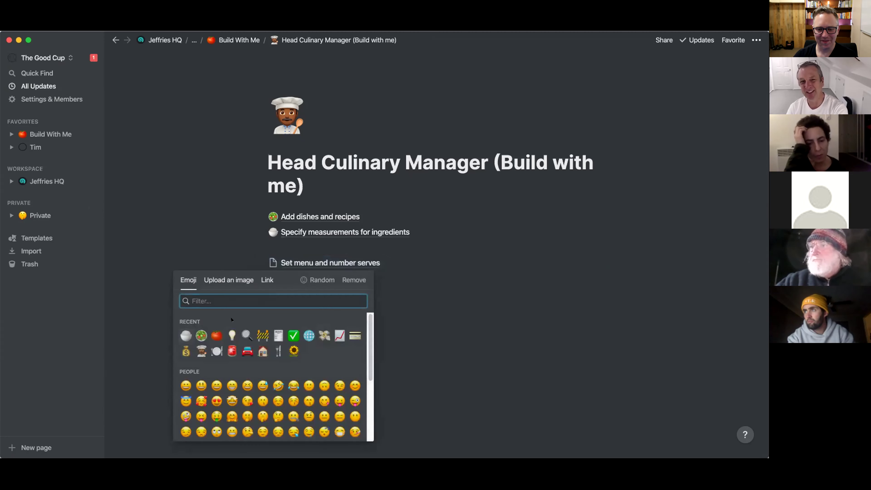
pyautogui.click(201, 351)
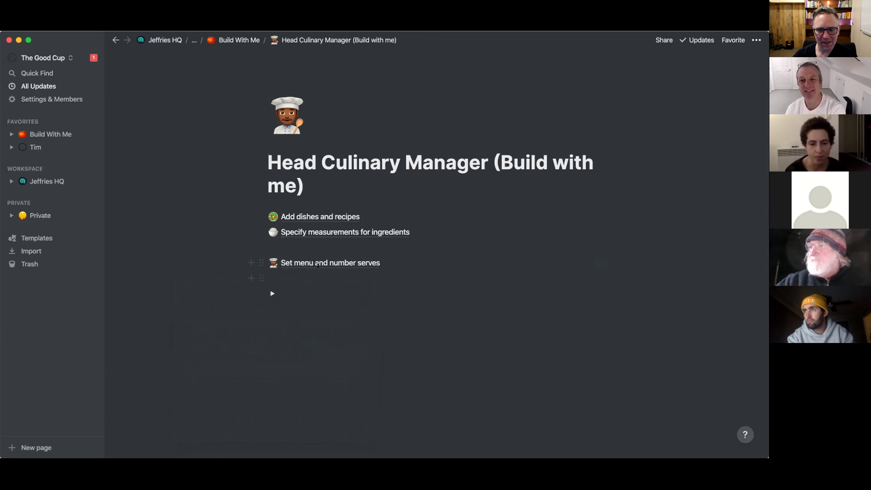
pyautogui.click(332, 263)
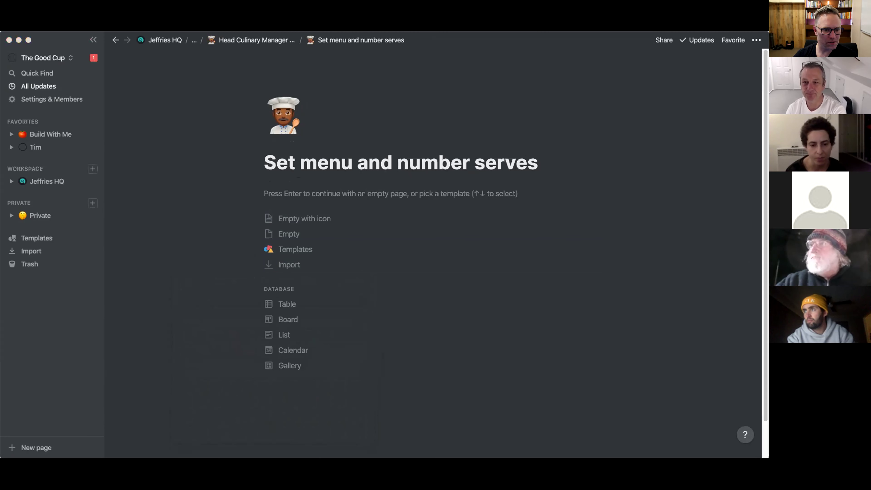
# Start it as an empty page and write "Choose the number of serves for each week of the menu" as its first line.
pyautogui.click(402, 182)
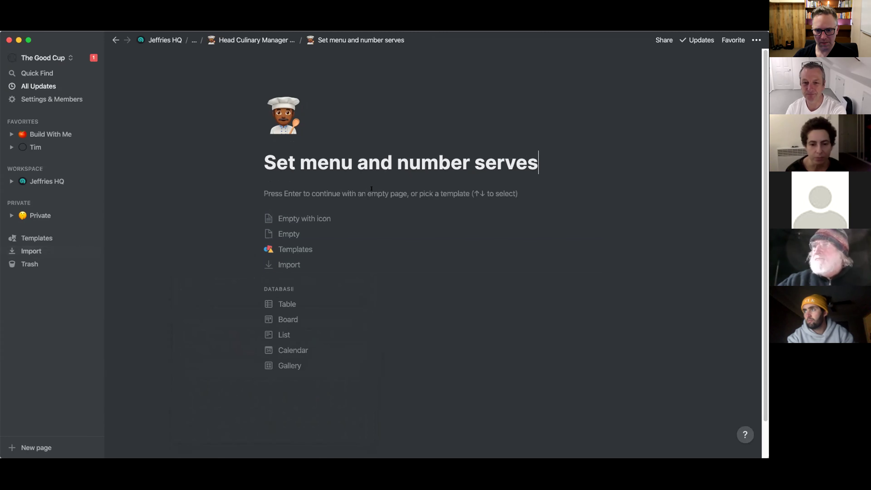
pyautogui.press('Return')
pyautogui.write('Choose the number of serves for each week of the menu')
pyautogui.press('Return')
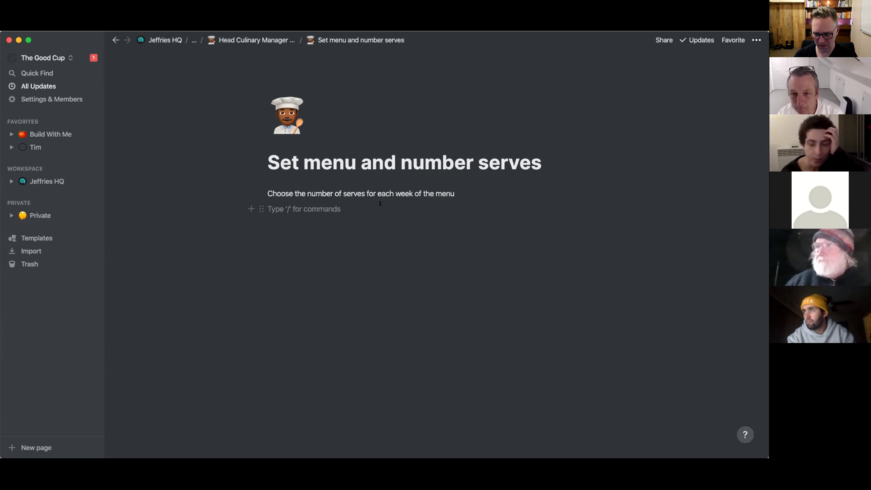
# Insert a linked database of *Serves from Head Culinary Manager (Build with me) below the sentence about the number of serves.
pyautogui.write('/linked')
pyautogui.press('Return')
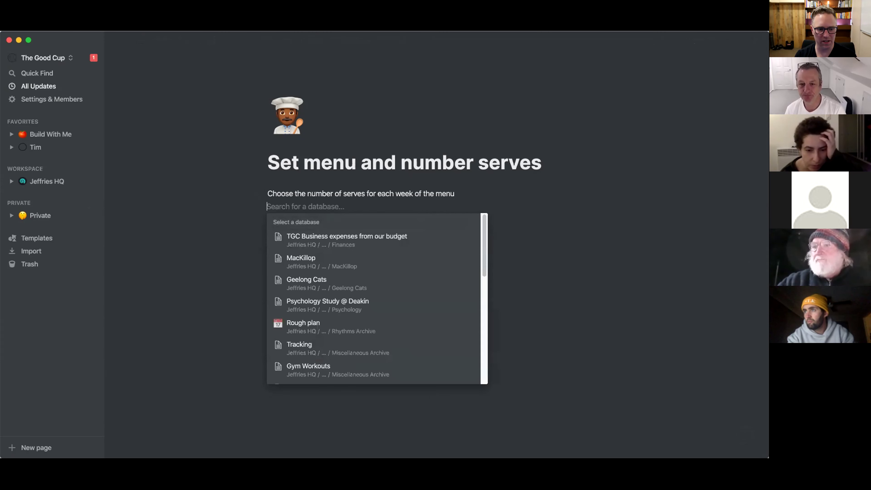
pyautogui.write('*ser')
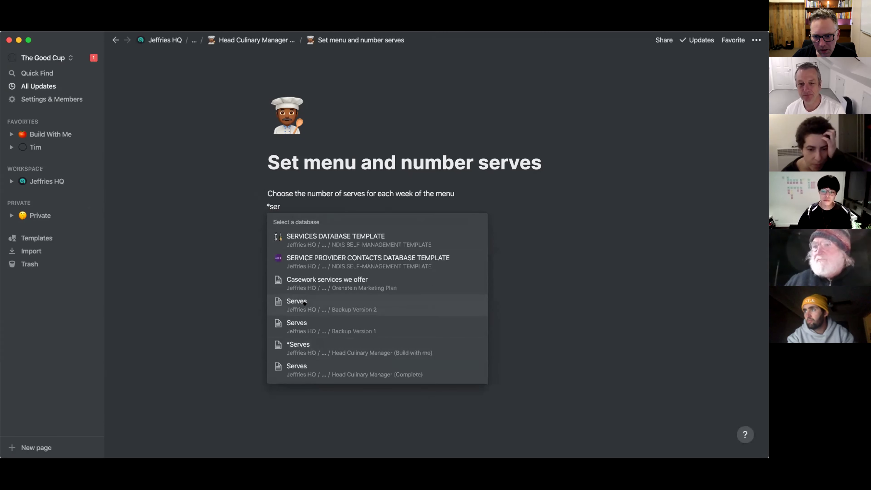
pyautogui.click(294, 343)
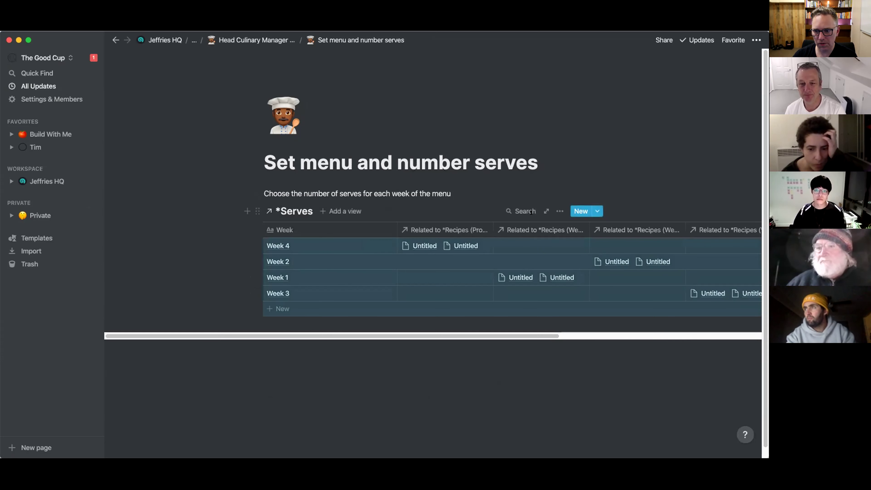
# Hide the four "Related to *Recipes" properties in the linked *Serves table, keeping only Week and Serves shown.
pyautogui.click(560, 210)
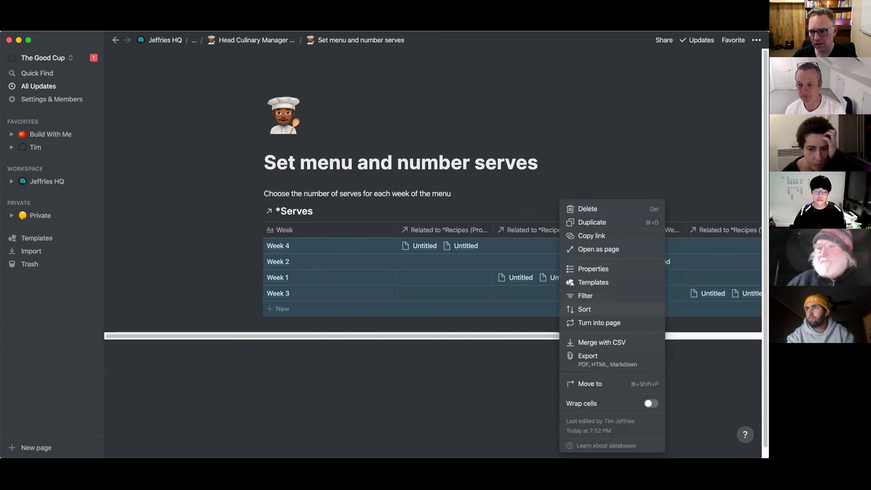
pyautogui.click(576, 268)
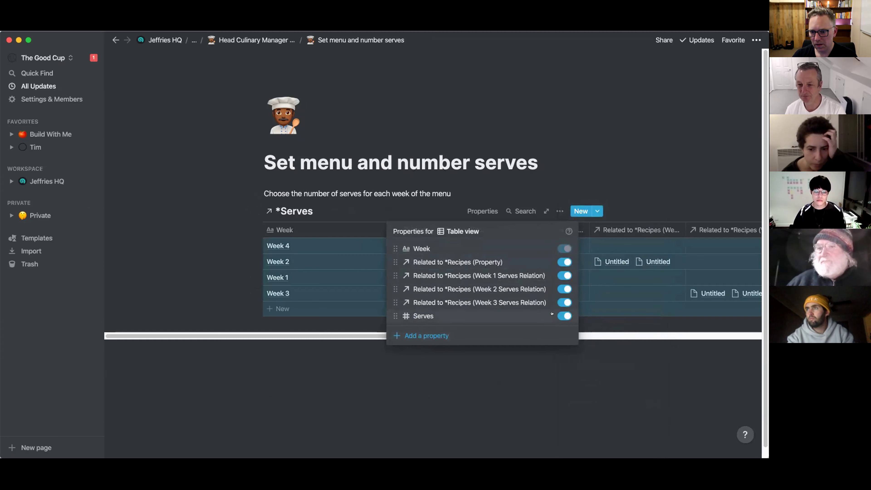
pyautogui.click(564, 302)
pyautogui.click(564, 289)
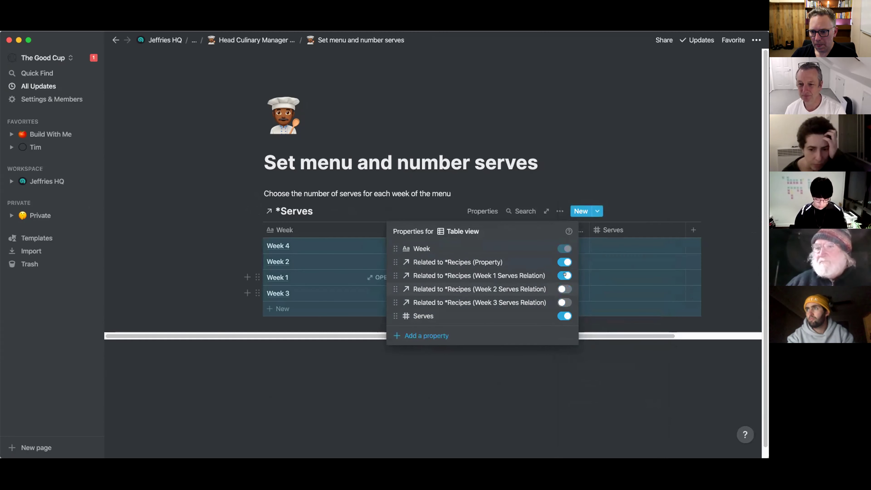
pyautogui.click(564, 276)
pyautogui.click(564, 262)
pyautogui.click(609, 187)
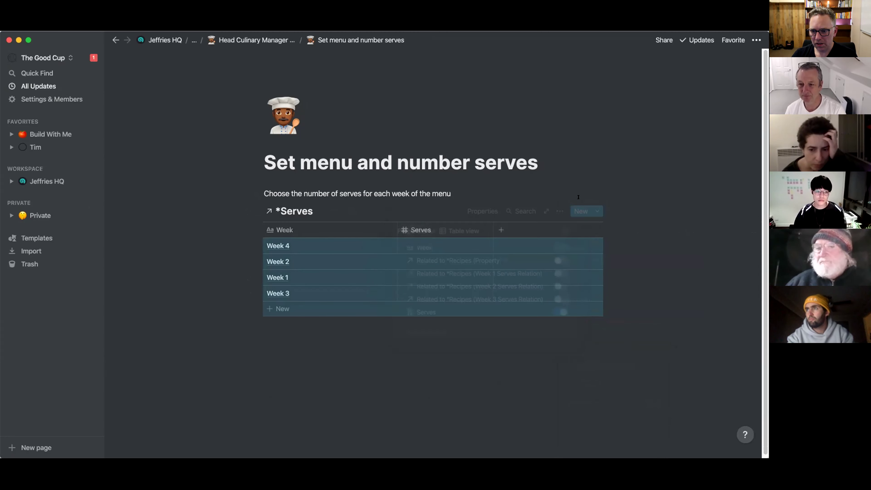
# Sort the linked *Serves table by Week ascending and narrow its Week and Serves columns.
pyautogui.moveTo(389, 220); pyautogui.dragTo(315, 220)
pyautogui.click(559, 211)
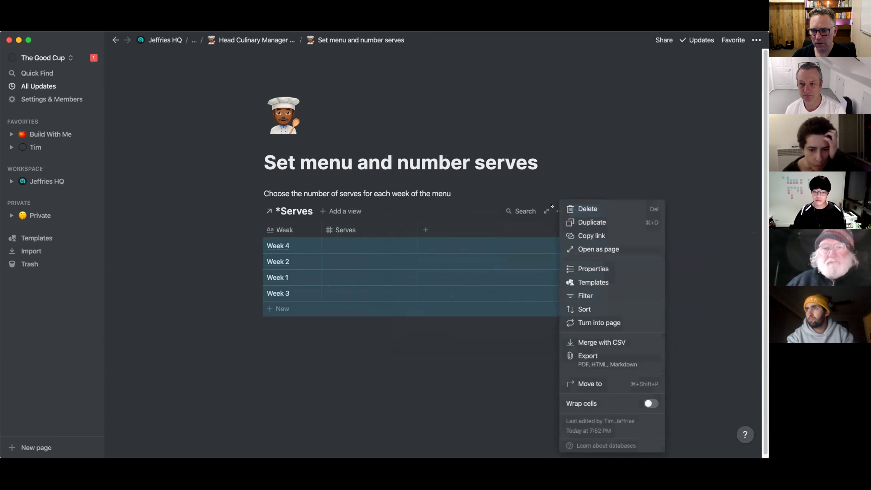
pyautogui.click(587, 308)
pyautogui.click(441, 297)
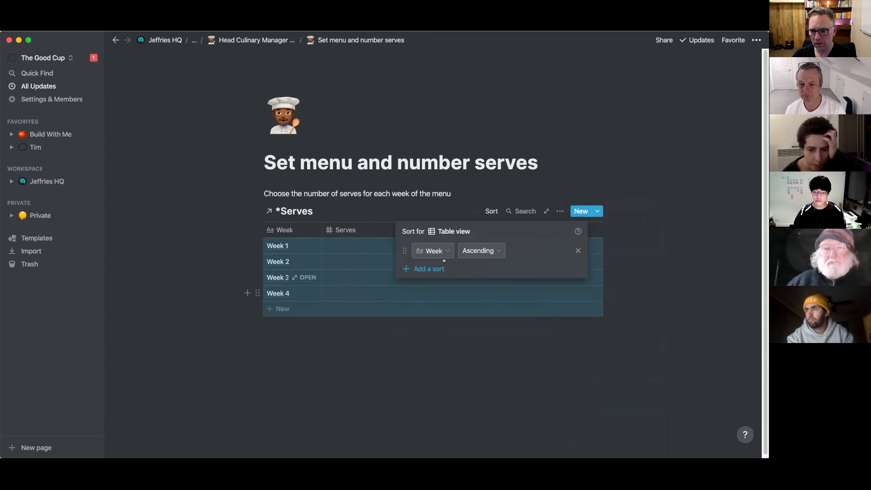
pyautogui.click(547, 173)
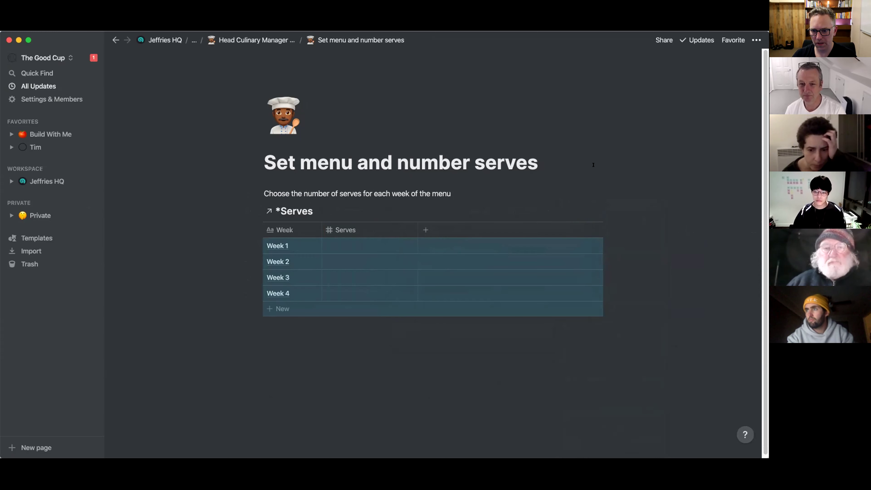
pyautogui.click(412, 340)
pyautogui.moveTo(415, 229); pyautogui.dragTo(382, 229)
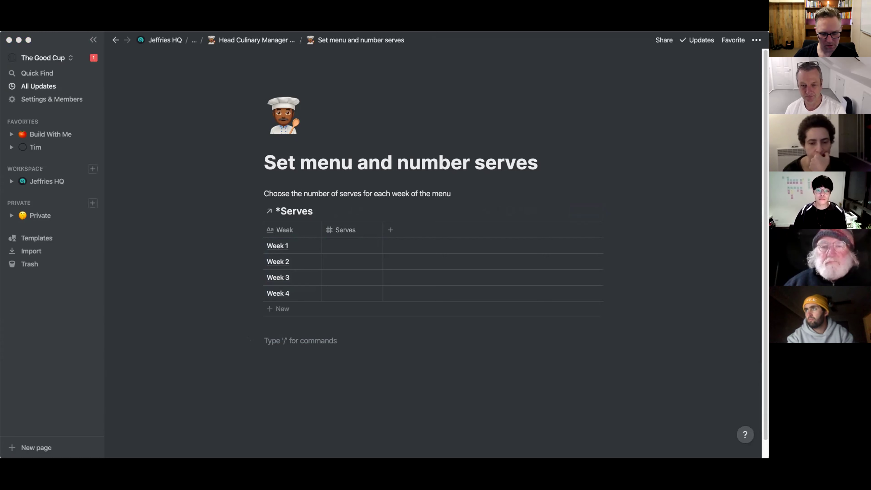
# Write below the table: "Fill out the menu for all four weeks of the cycle by selecting from the dishes already entered into the Dishes table.".
pyautogui.write('Fill out the menu for all four weeks of the cycle by selecting from the dishes already entered into the Dishes table.')
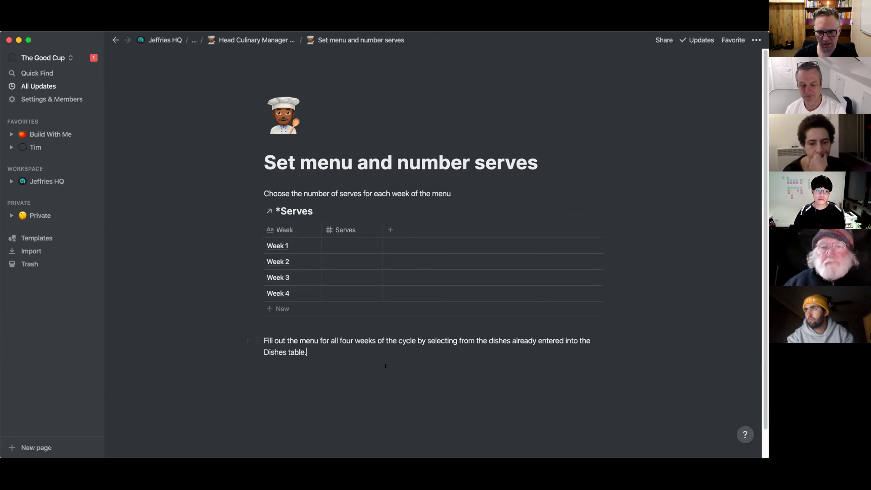
pyautogui.press('Return')
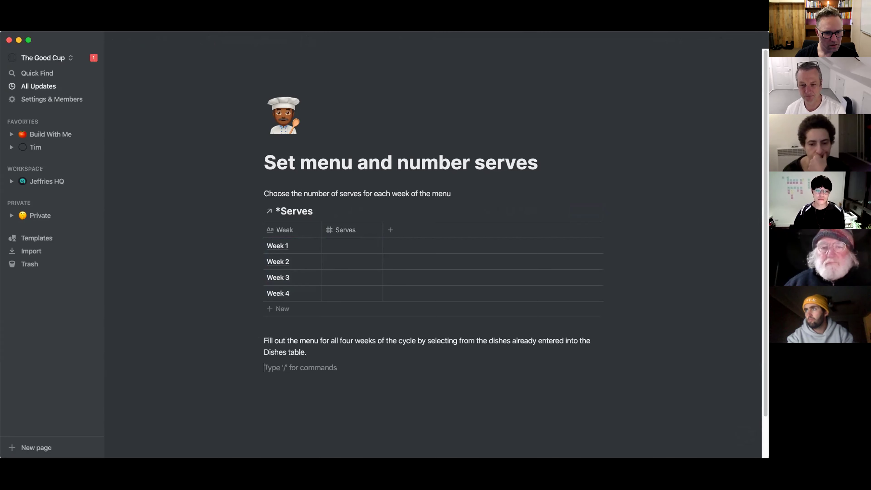
pyautogui.press('Return')
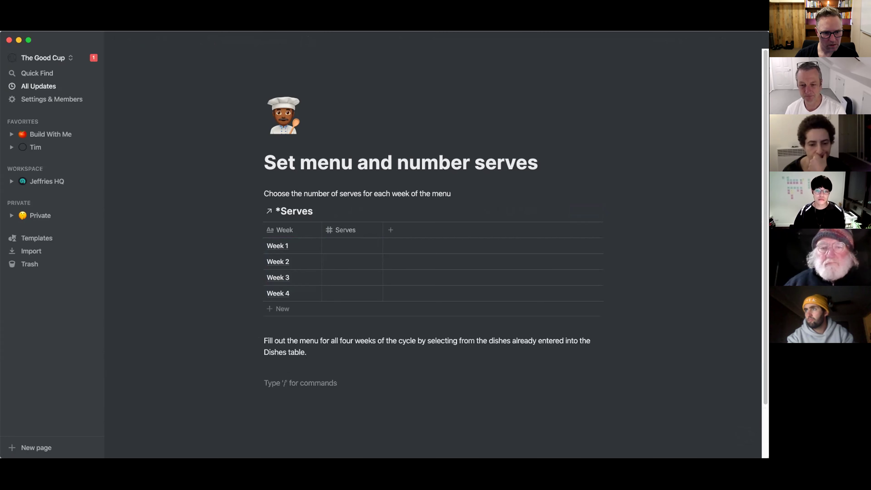
# Add a toggle list item titled "Week 1" below the instruction about filling out the menu.
pyautogui.write('/')
pyautogui.press('BackSpace')
pyautogui.write('/togg')
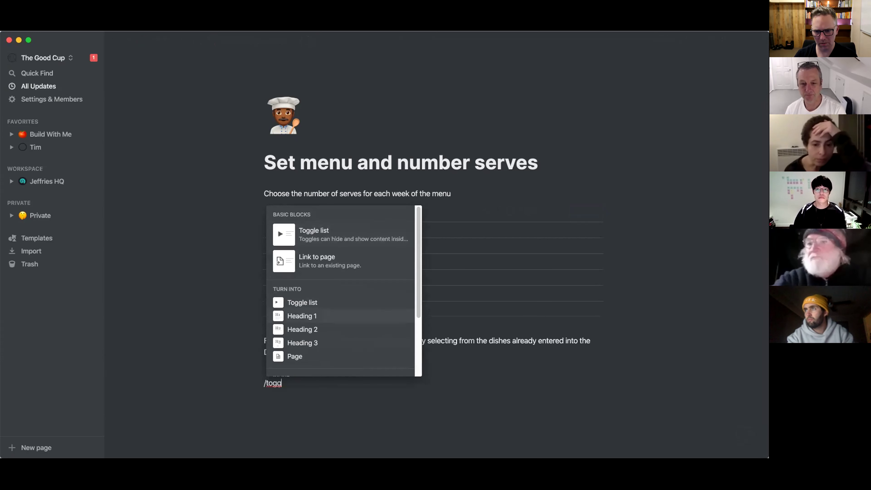
pyautogui.press('Return')
pyautogui.write('Week 1')
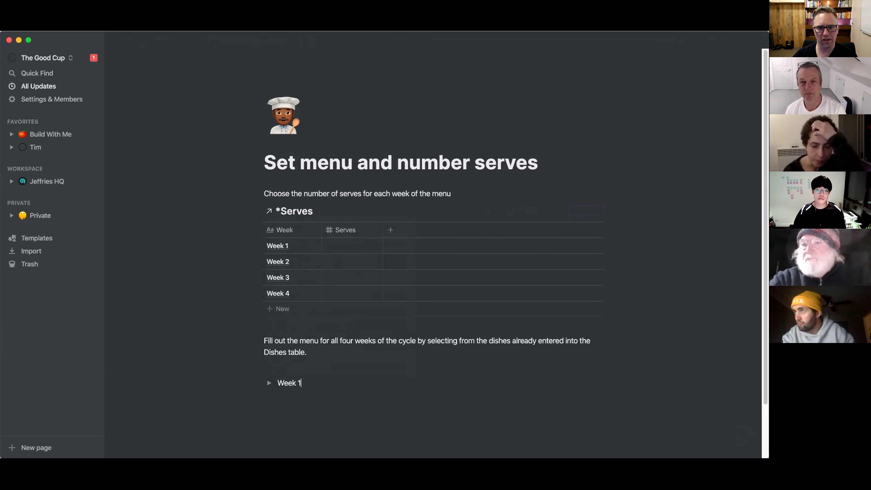
# Duplicate the "Week 1" toggle, and duplicate the resulting pair to make four toggles.
pyautogui.click(267, 381)
pyautogui.click(267, 382)
pyautogui.click(257, 383)
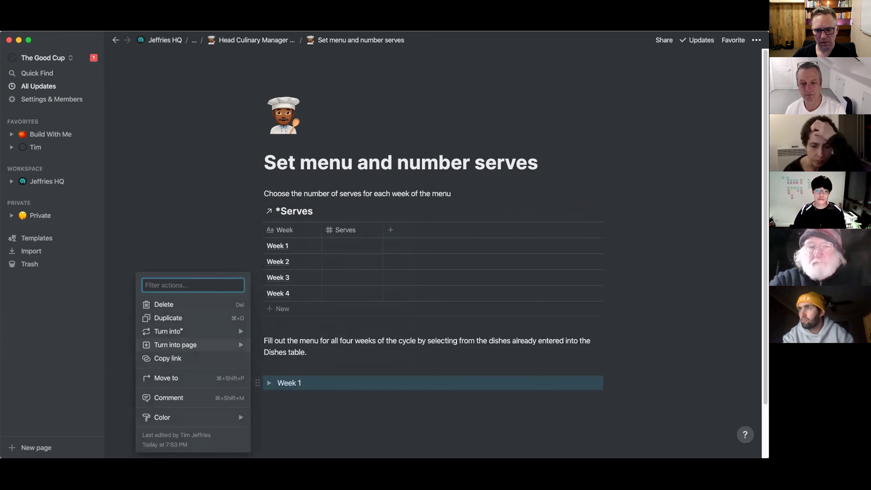
pyautogui.press('super+d')
pyautogui.moveTo(250, 396); pyautogui.dragTo(250, 376)
pyautogui.click(257, 382)
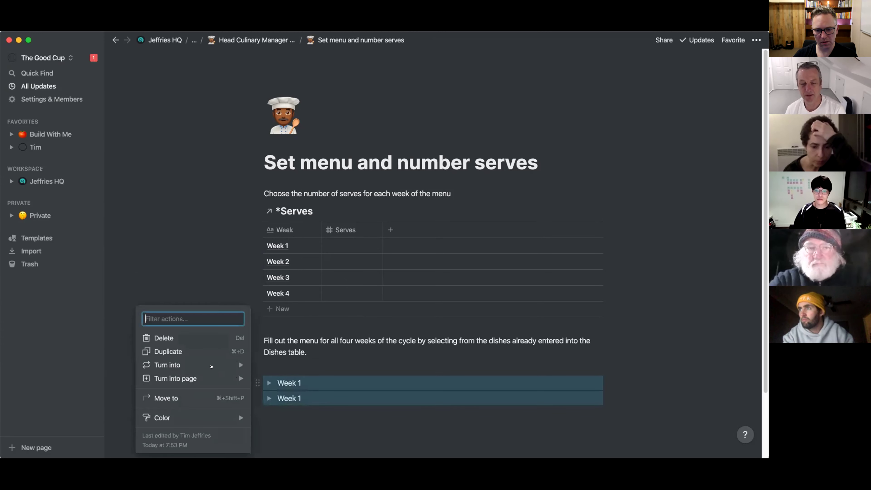
pyautogui.press('super+d')
pyautogui.scroll(-5, 192, 381)
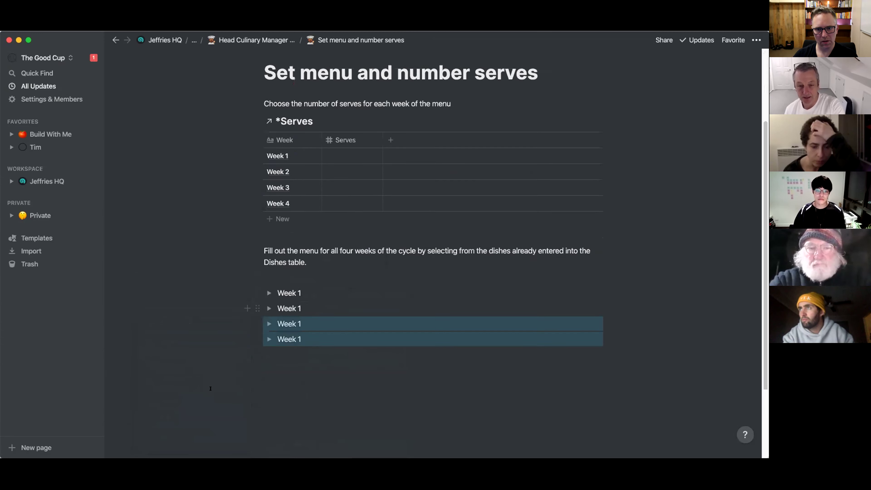
# Rename the three duplicated toggles "Week 2", "Week 3" and "Week 4" in order.
pyautogui.click(315, 288)
pyautogui.press('BackSpace')
pyautogui.write('2')
pyautogui.press('Down')
pyautogui.press('BackSpace')
pyautogui.write('3')
pyautogui.press('Down')
pyautogui.press('BackSpace')
pyautogui.write('4')
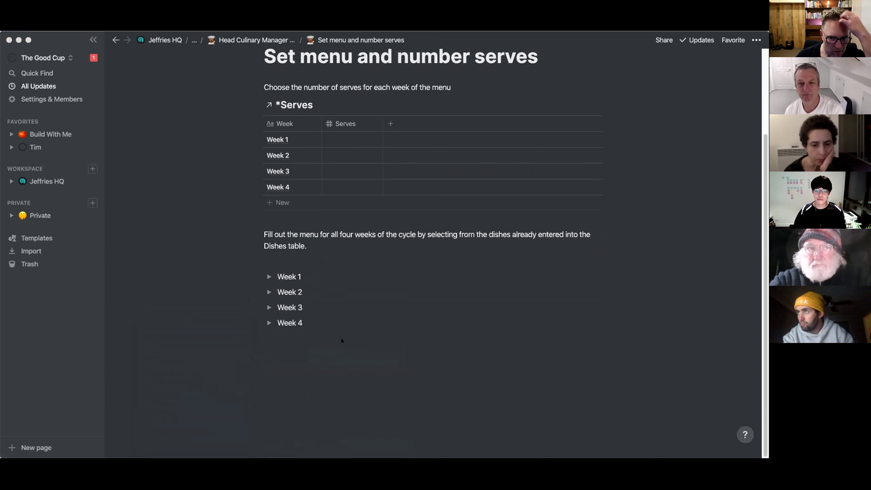
pyautogui.click(268, 277)
pyautogui.click(302, 292)
pyautogui.write('/cli')
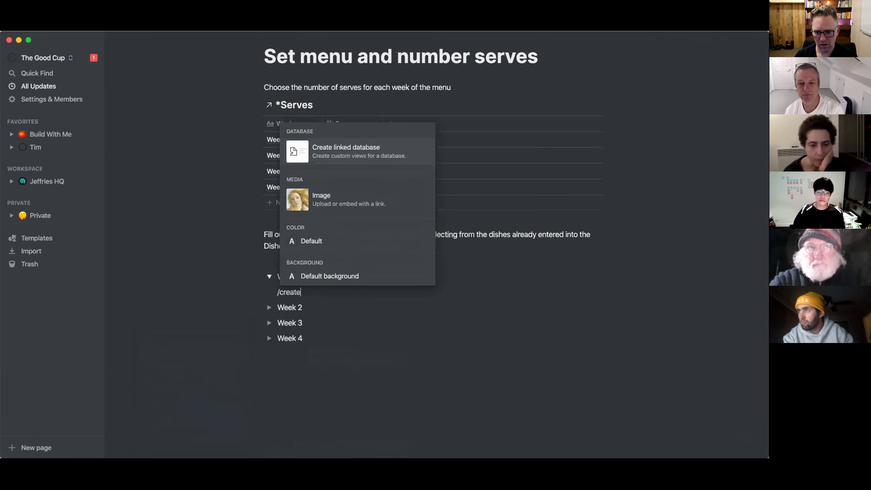
pyautogui.press('Return')
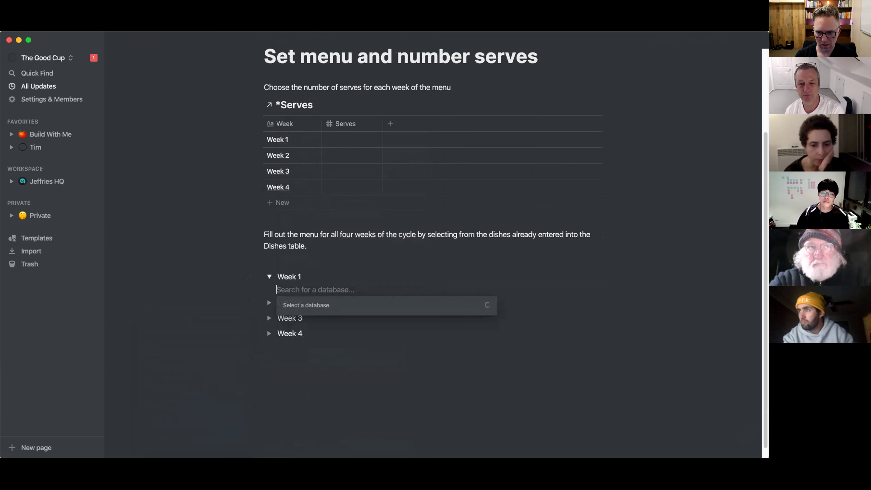
pyautogui.write('*')
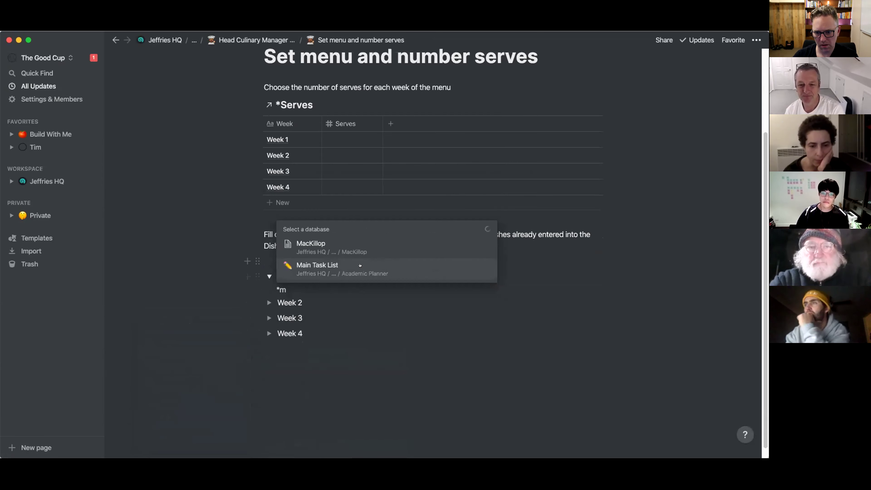
pyautogui.press('BackSpace')
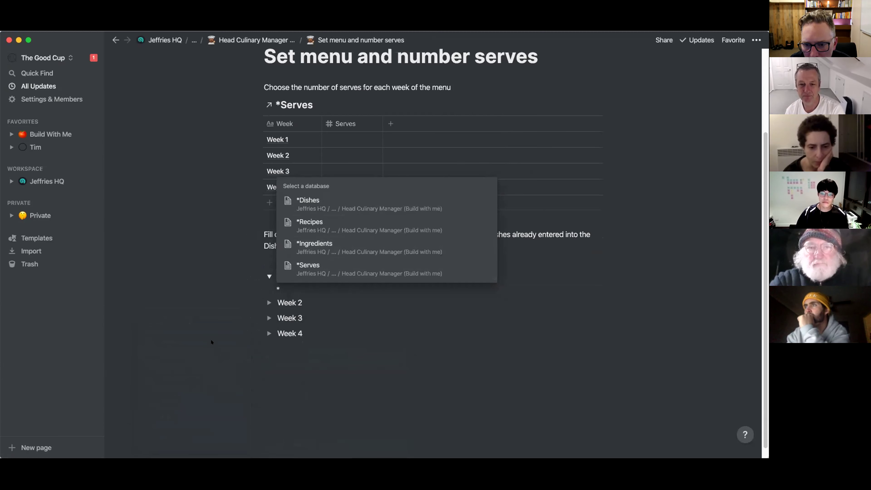
pyautogui.press('BackSpace')
pyautogui.press('BackSpace')
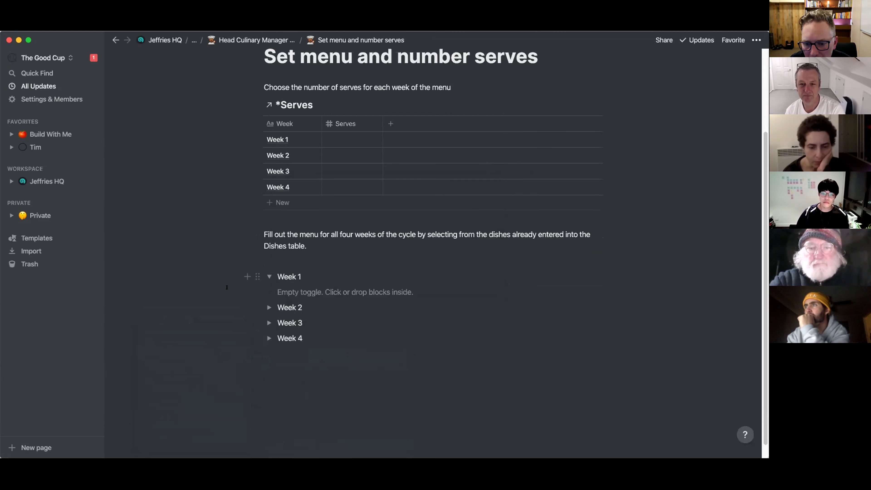
# Insert a linked view of the *Menu database from Head Culinary Manager (Build with me) inside the Week 1 toggle.
pyautogui.click(316, 289)
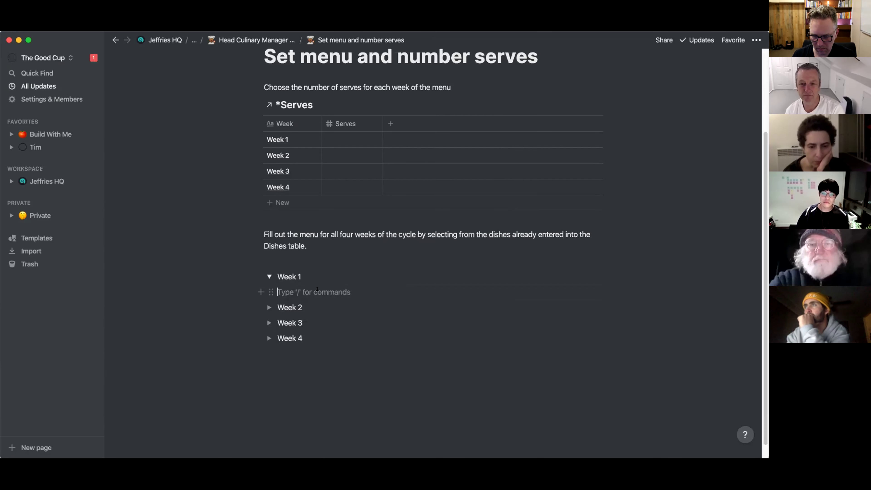
pyautogui.write('/create')
pyautogui.press('Return')
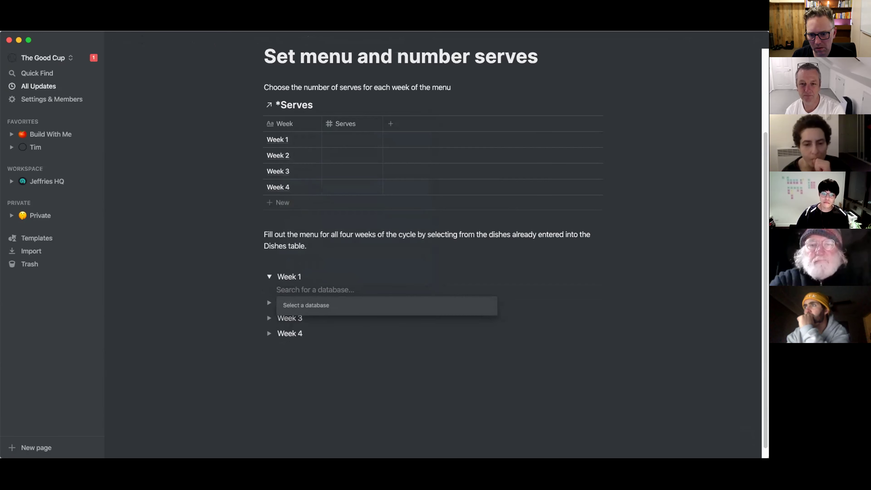
pyautogui.write('*')
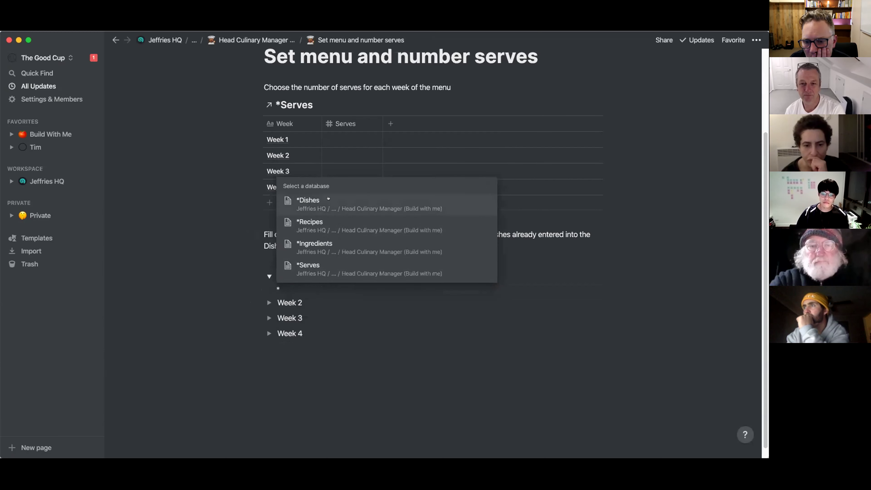
pyautogui.write('Menu')
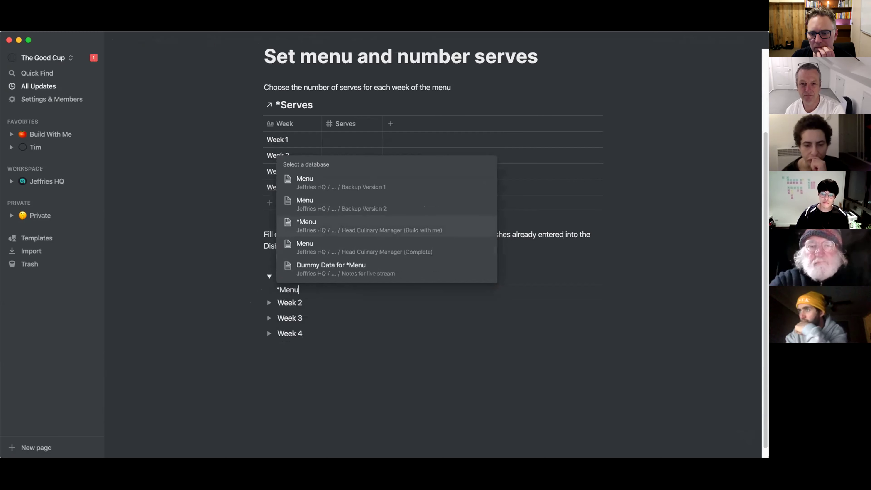
pyautogui.click(315, 226)
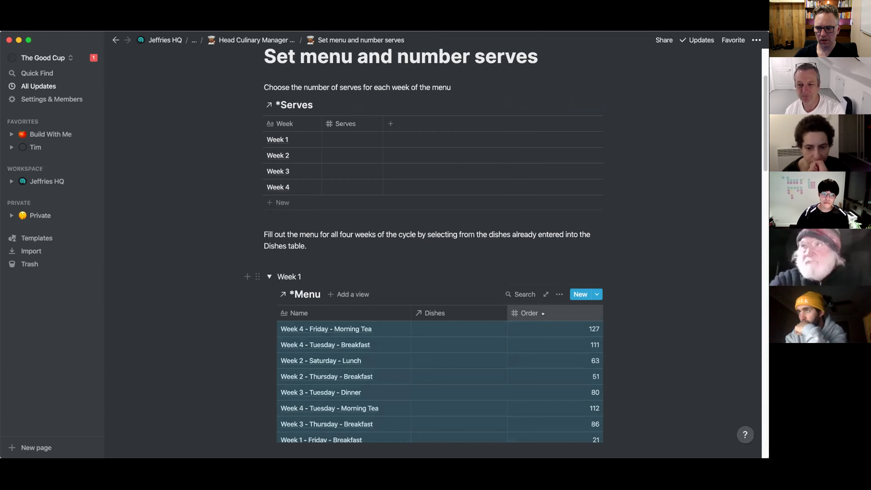
# Hide the Order property in the Week 1 menu table and sort its rows by Order, ascending.
pyautogui.click(534, 312)
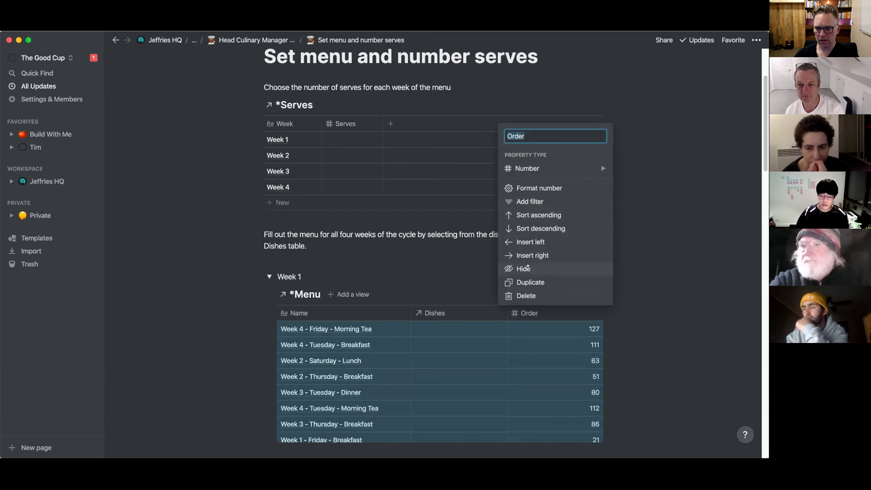
pyautogui.click(531, 268)
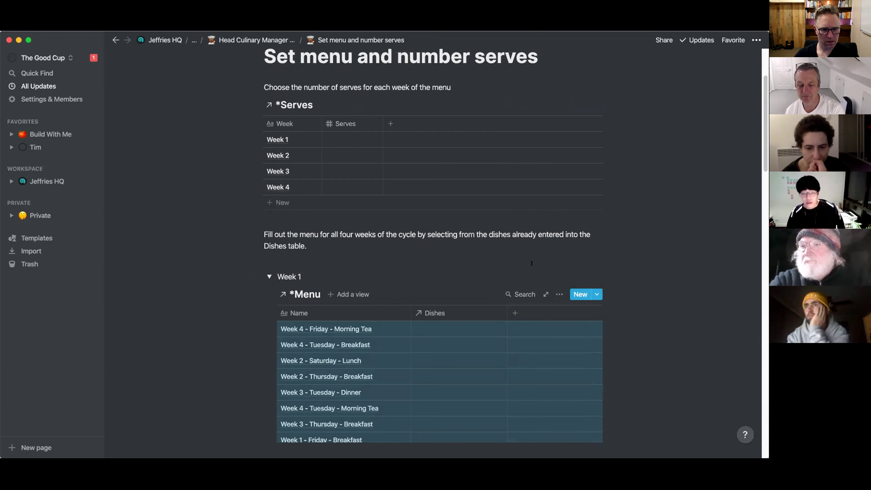
pyautogui.click(558, 293)
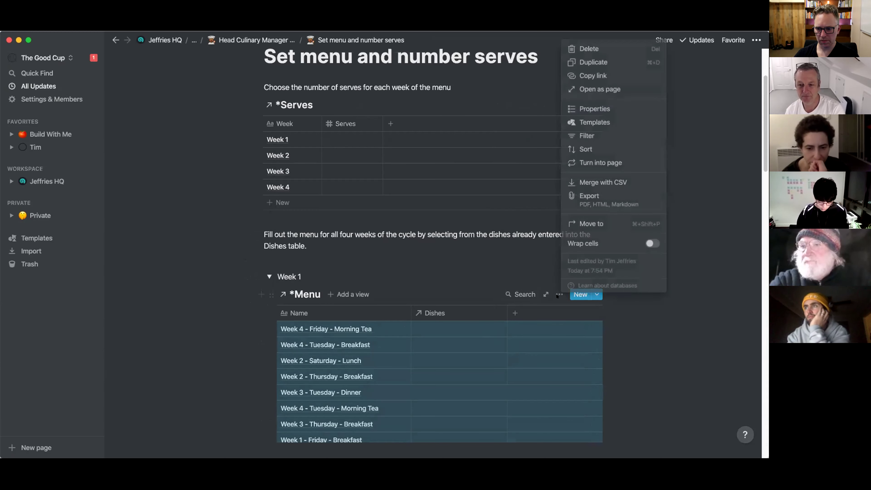
pyautogui.click(584, 147)
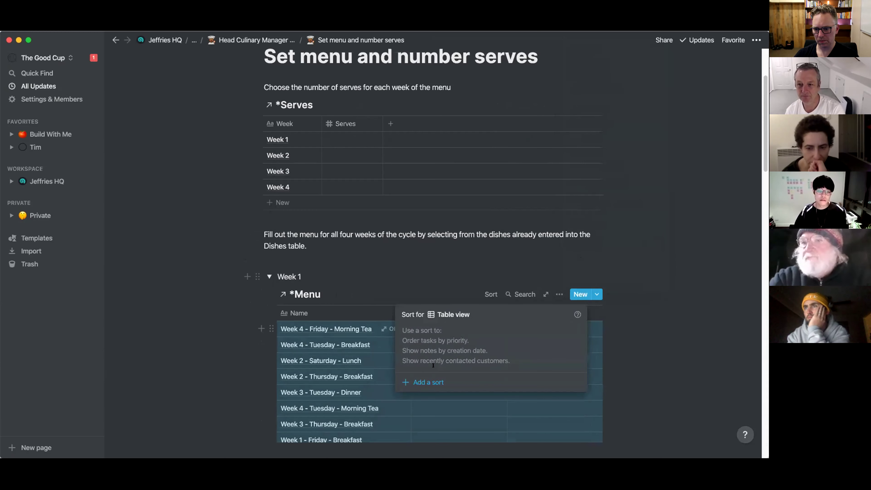
pyautogui.click(423, 378)
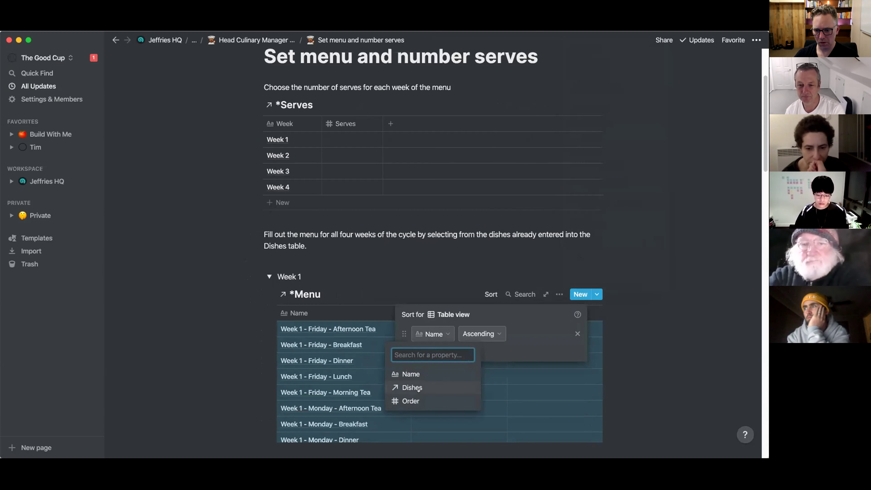
pyautogui.click(410, 400)
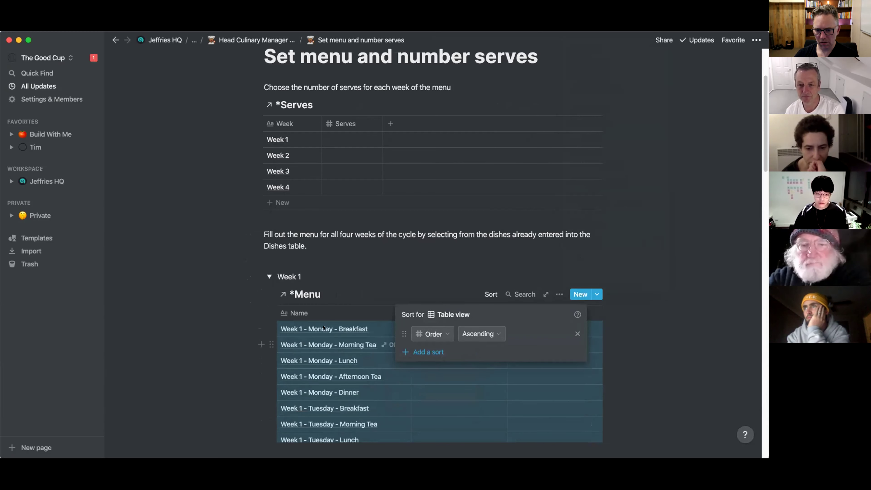
pyautogui.click(246, 363)
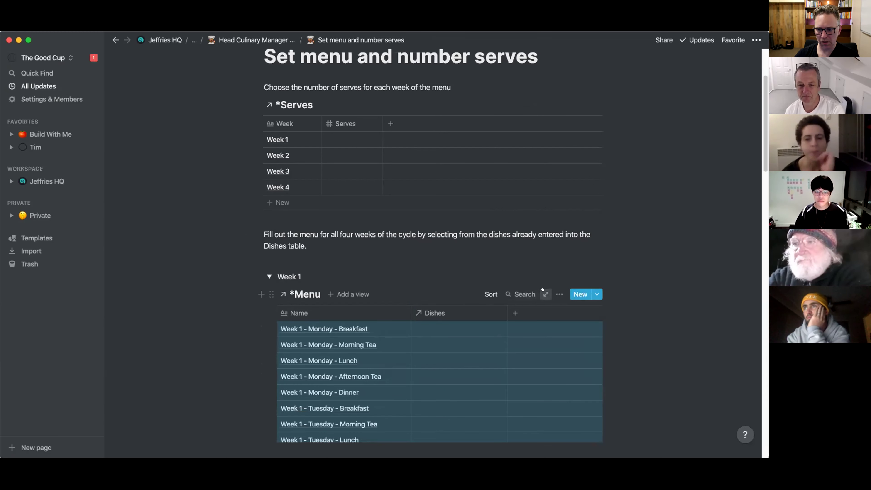
# Filter the Week 1 menu table to rows whose Name contains 1, and collapse the toggle.
pyautogui.click(559, 294)
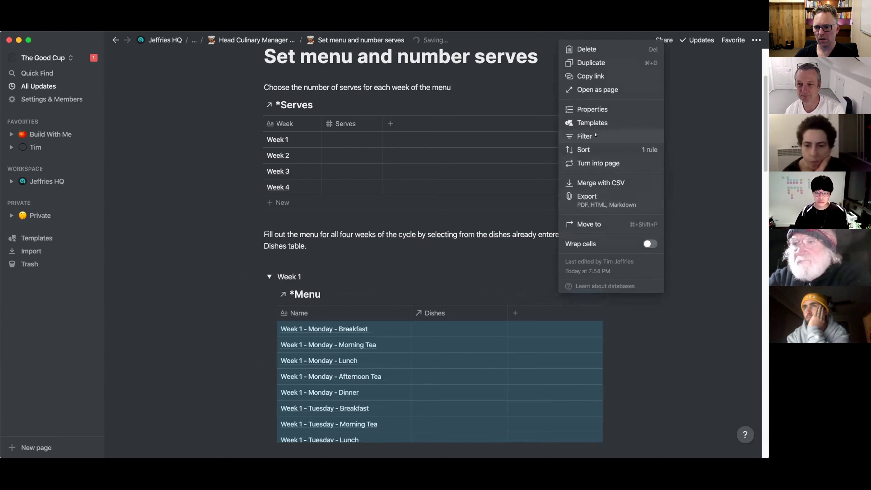
pyautogui.click(584, 136)
pyautogui.click(364, 387)
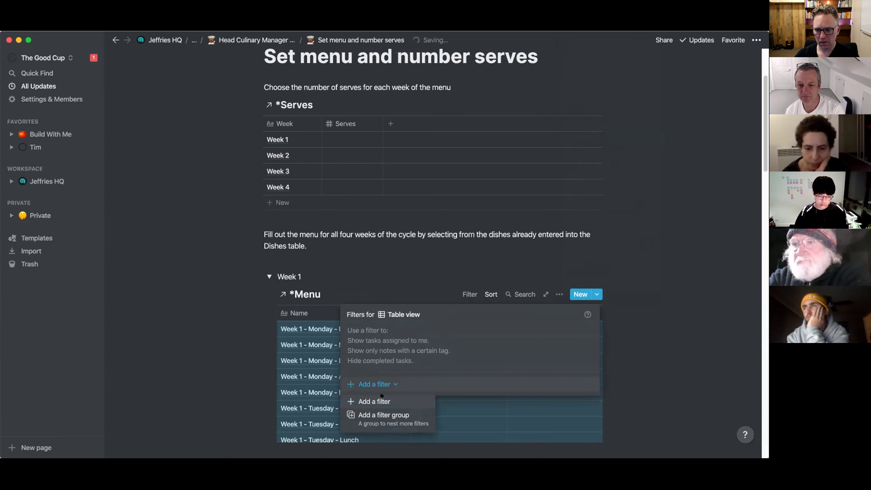
pyautogui.click(370, 400)
pyautogui.click(418, 335)
pyautogui.click(383, 374)
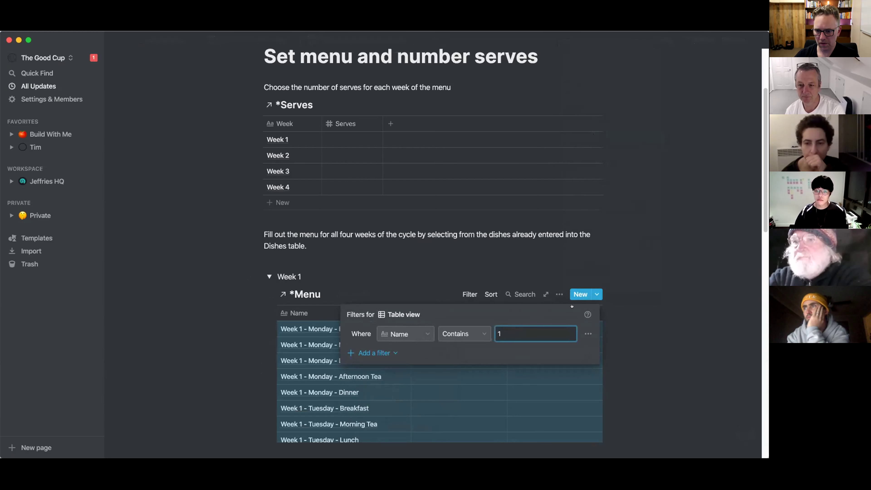
pyautogui.click(424, 273)
pyautogui.scroll(-2, 251, 388)
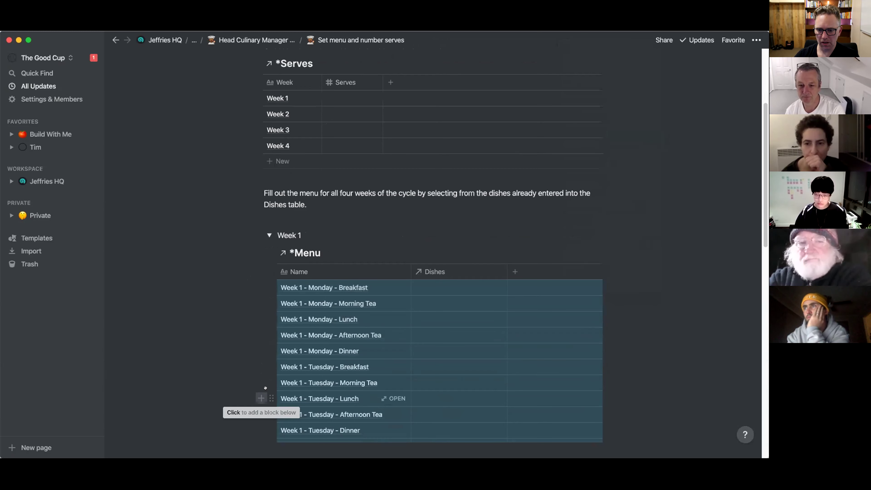
pyautogui.scroll(-15, 394, 375)
pyautogui.scroll(15, 394, 374)
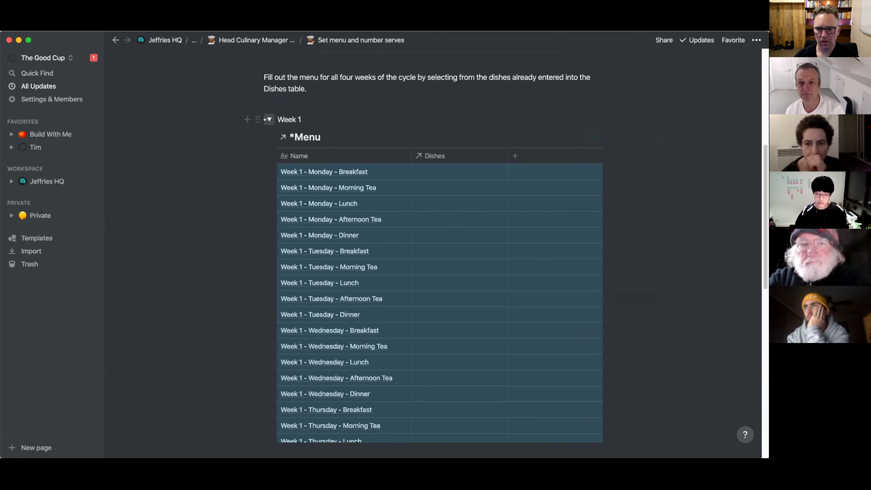
pyautogui.click(268, 119)
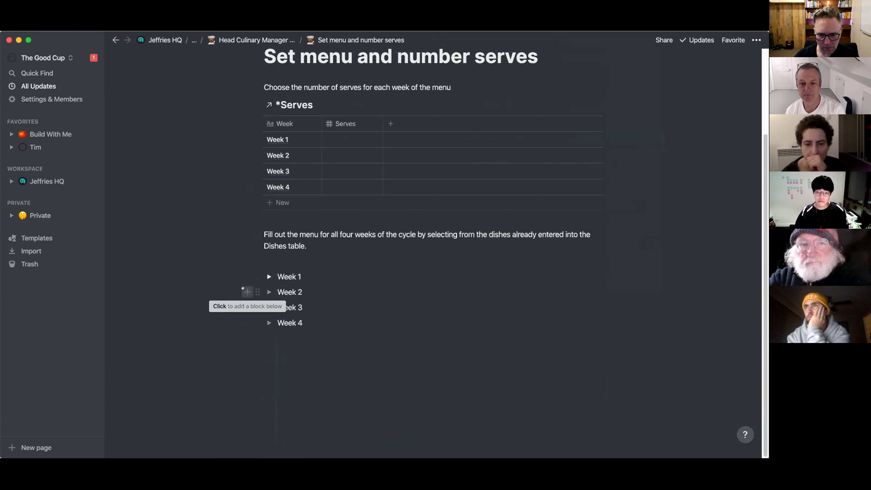
# Duplicate the Week 1 toggle containing the menu table and rename the copy "Week 2".
pyautogui.click(257, 276)
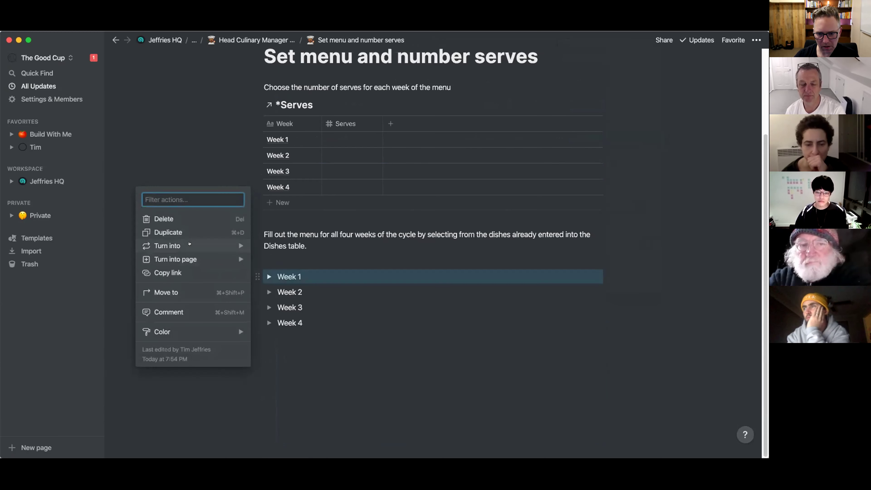
pyautogui.click(188, 234)
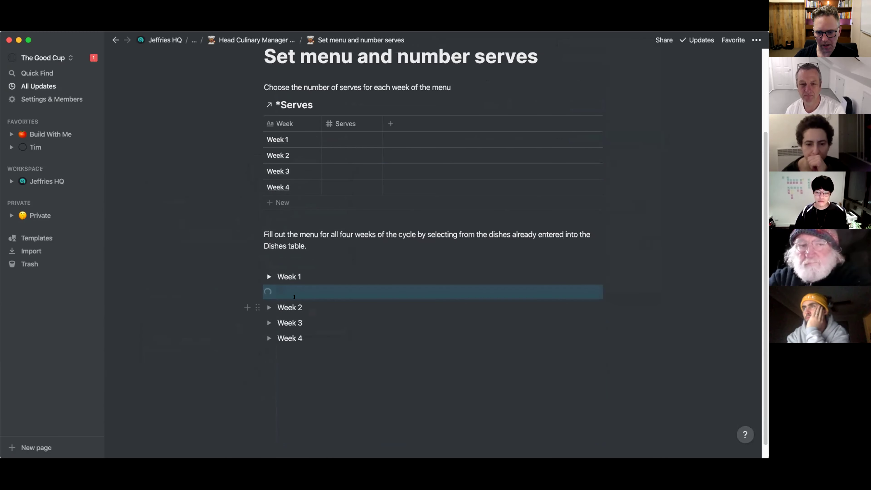
pyautogui.doubleClick(285, 289)
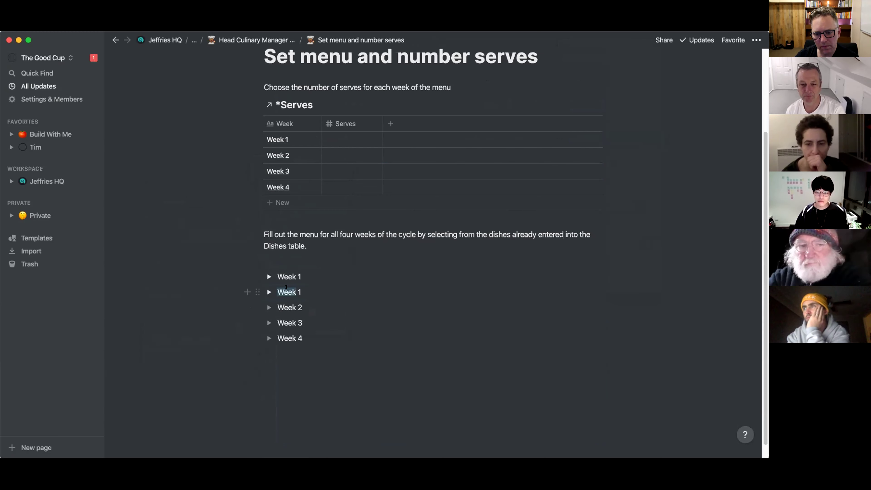
pyautogui.press('BackSpace')
pyautogui.write('2')
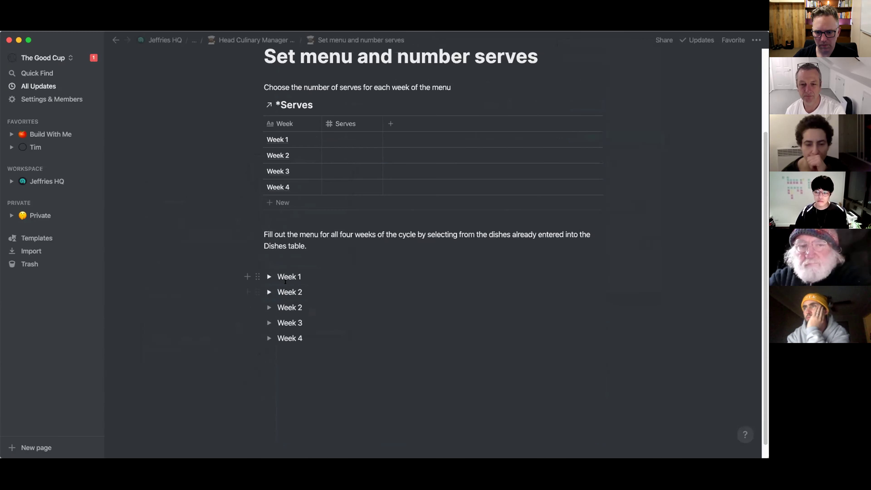
# Set the copied Week 2 menu table's filter to Name contains 2, and collapse the toggle.
pyautogui.press('super+Return')
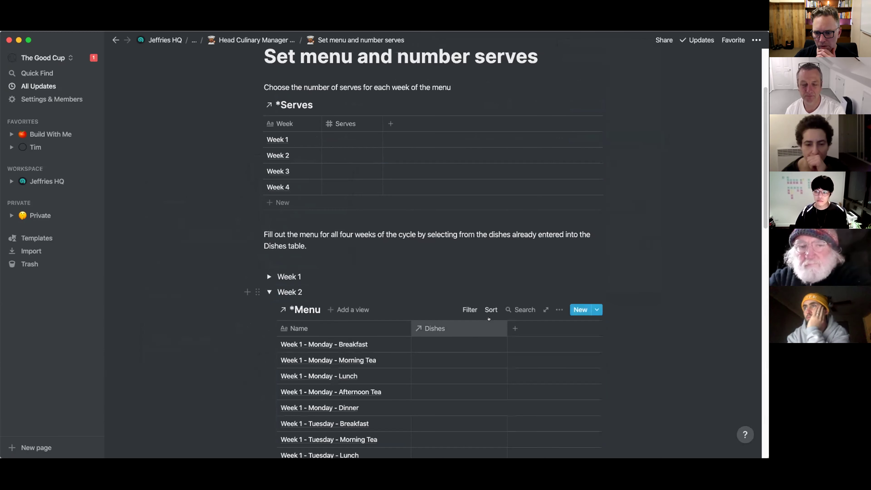
pyautogui.click(463, 305)
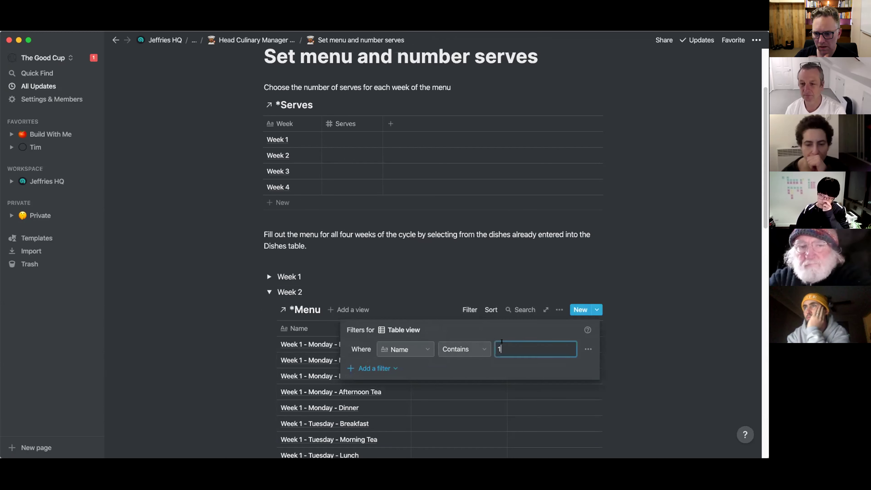
pyautogui.click(518, 343)
pyautogui.press('BackSpace')
pyautogui.write('2')
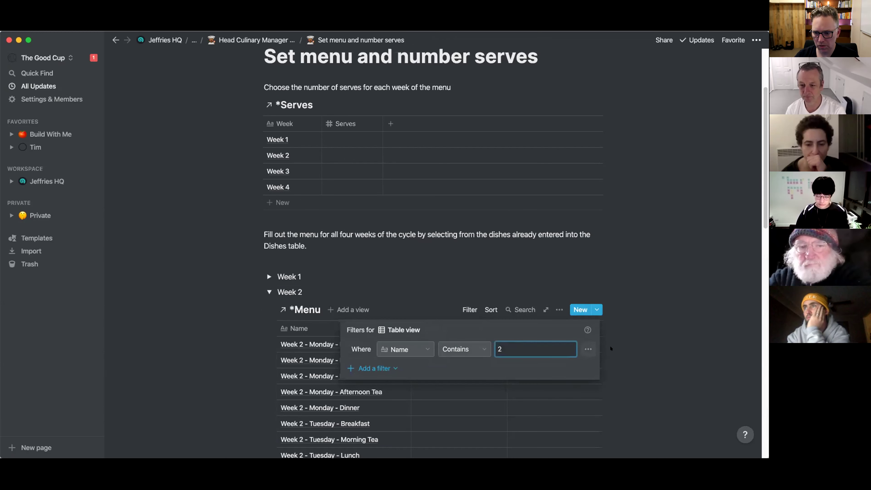
pyautogui.click(625, 342)
pyautogui.scroll(-15, 617, 360)
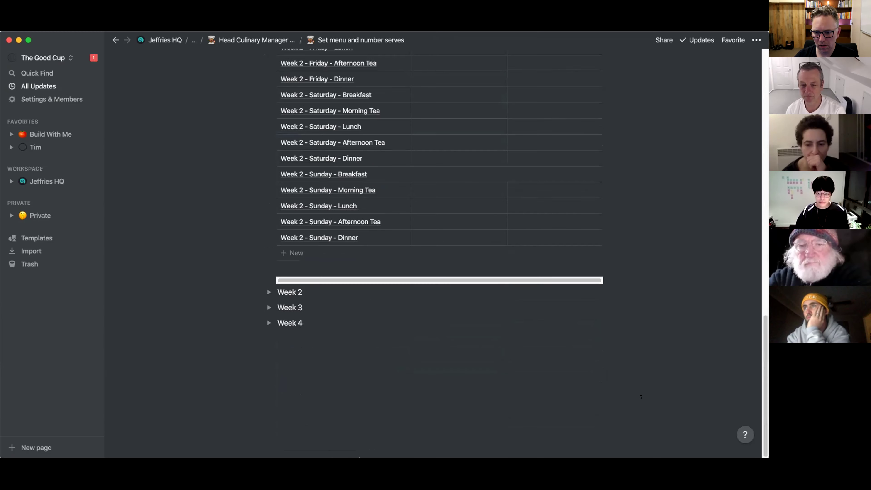
pyautogui.scroll(20, 582, 380)
pyautogui.click(265, 397)
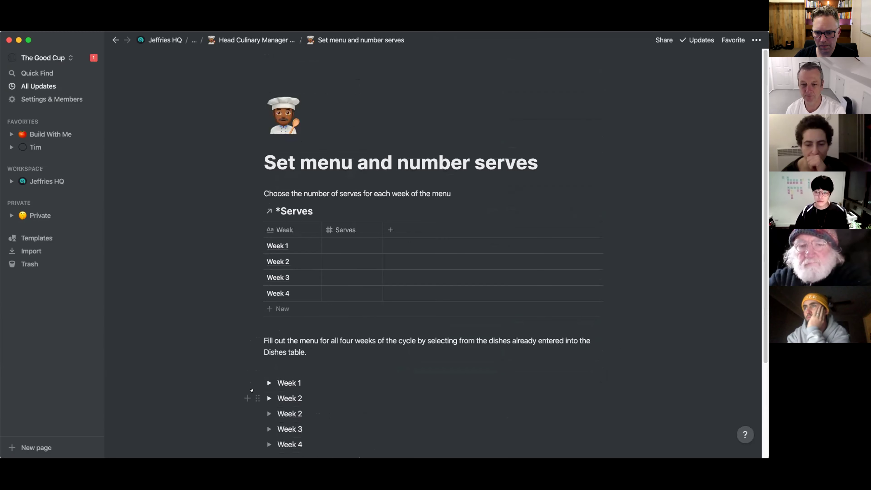
# Duplicate the Week 2 toggle containing the menu table and rename the copy "Week 3".
pyautogui.click(257, 398)
pyautogui.click(168, 318)
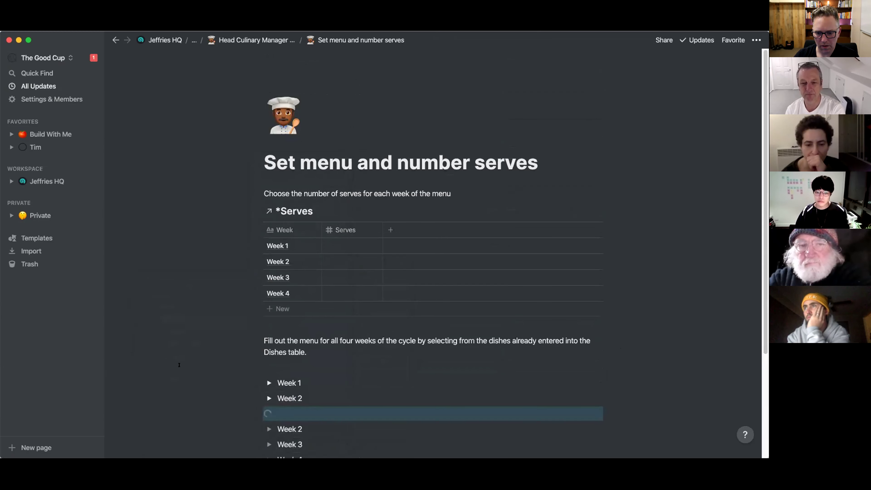
pyautogui.scroll(-3, 192, 379)
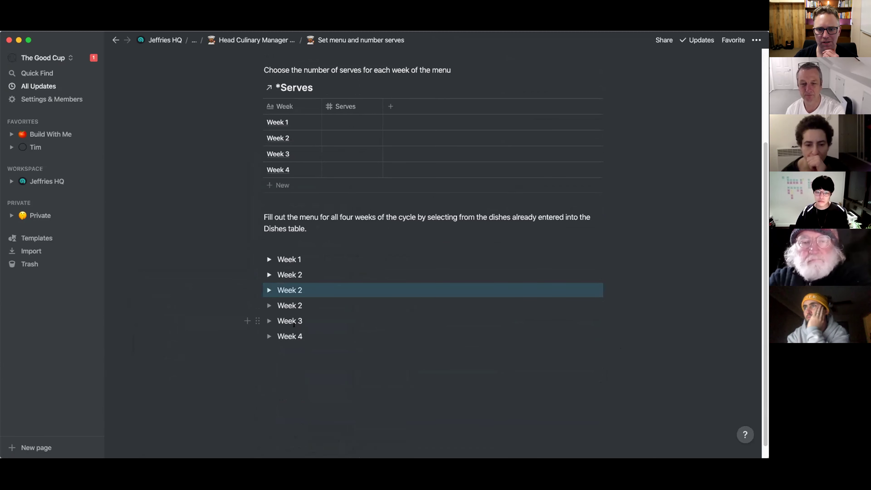
pyautogui.click(308, 287)
pyautogui.press('BackSpace')
pyautogui.write('3')
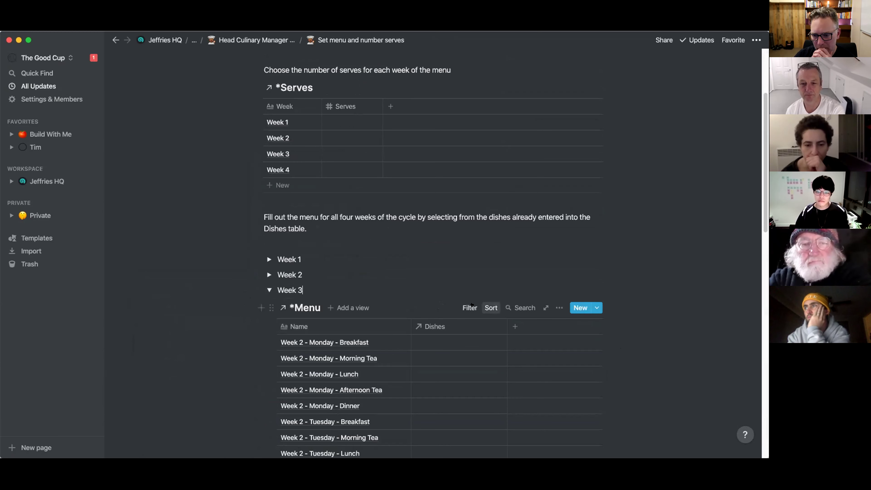
# Set the copied Week 3 menu table's filter to Name contains 3, and collapse the toggle.
pyautogui.click(469, 307)
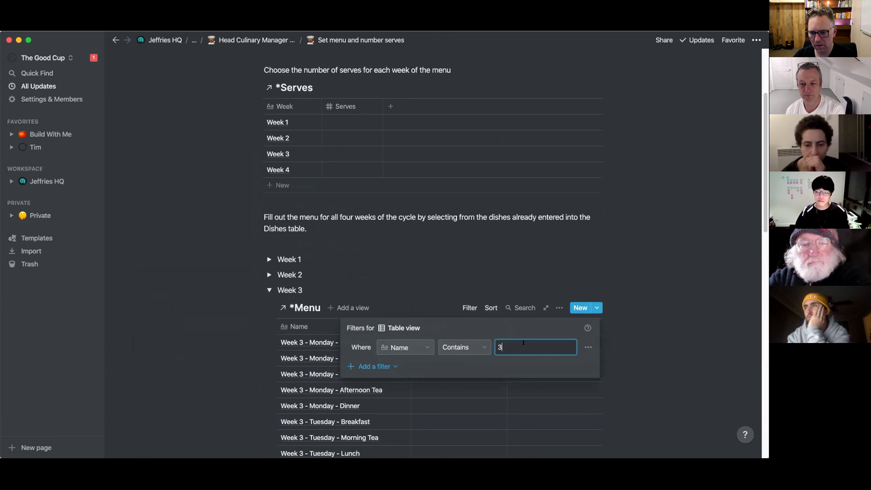
pyautogui.write('3')
pyautogui.click(656, 348)
pyautogui.click(269, 290)
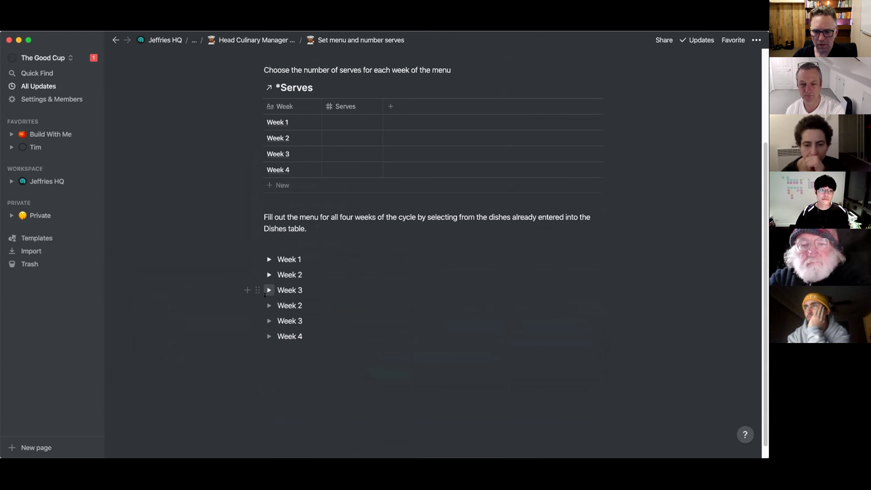
# Duplicate the Week 3 toggle containing the menu table and rename the copy "Week 4".
pyautogui.click(257, 290)
pyautogui.click(172, 250)
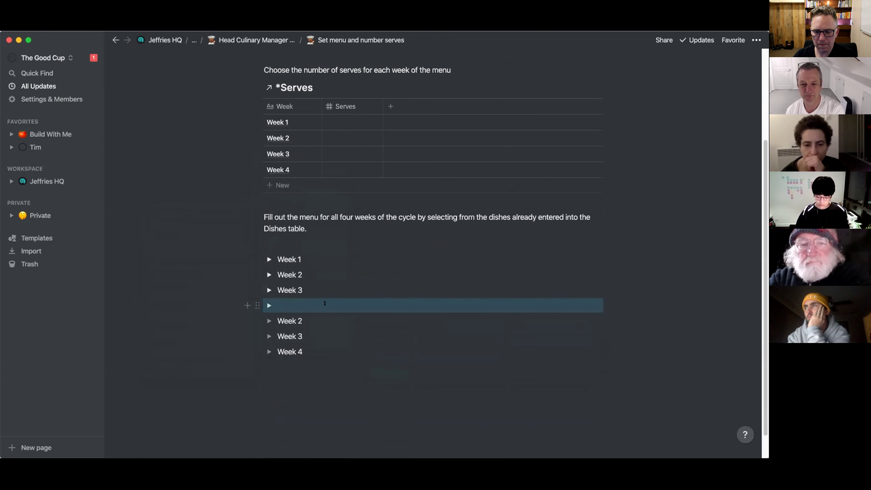
pyautogui.press('BackSpace')
pyautogui.write('4')
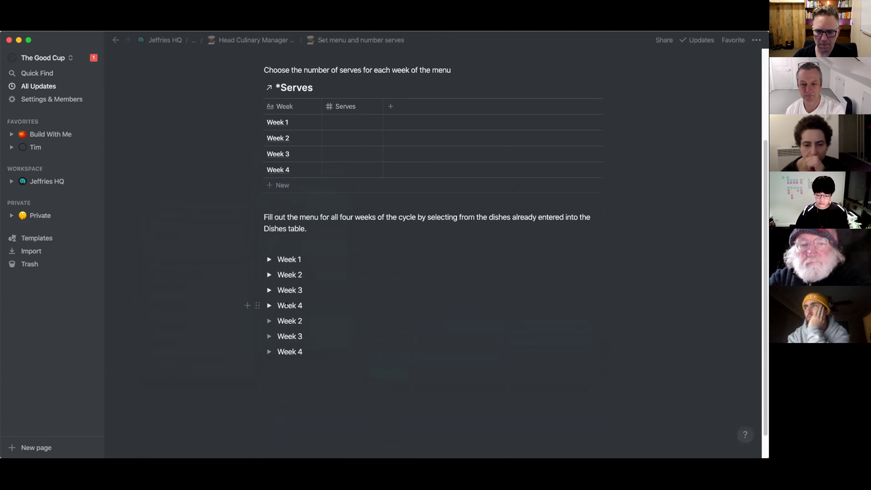
# Set the copied Week 4 menu table's filter to Name contains 4, and collapse the toggle.
pyautogui.click(267, 304)
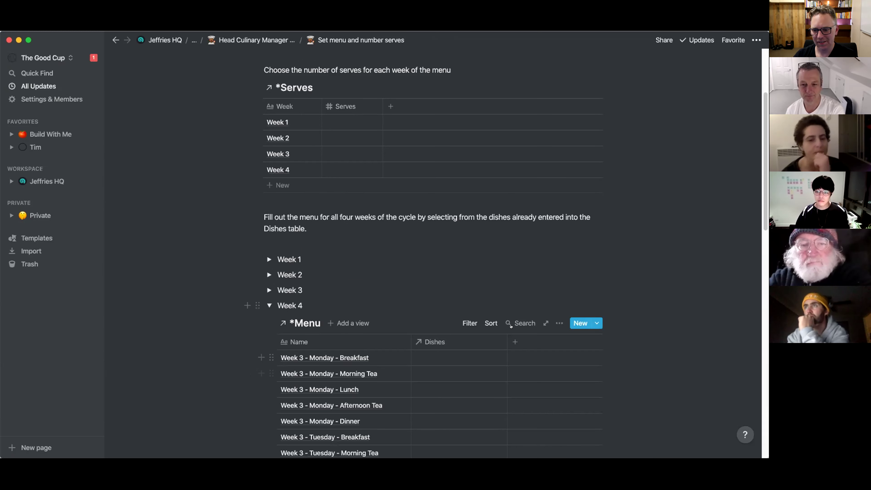
pyautogui.click(469, 323)
pyautogui.click(510, 357)
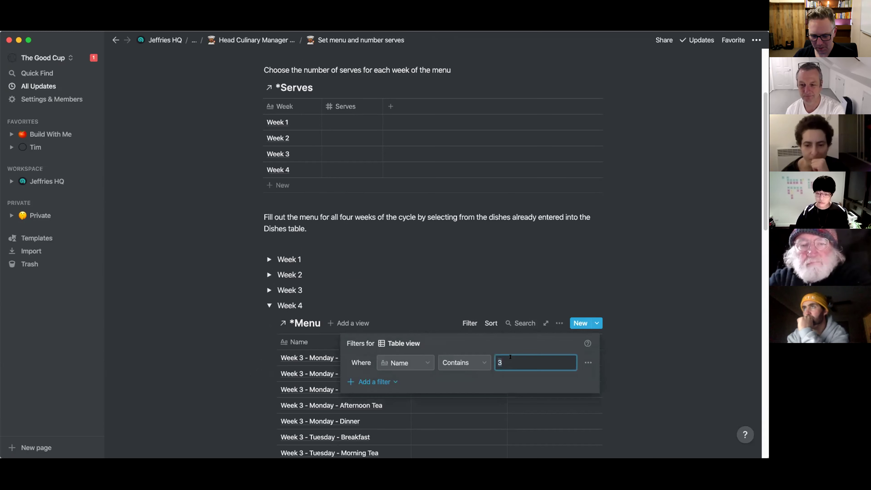
pyautogui.write('4')
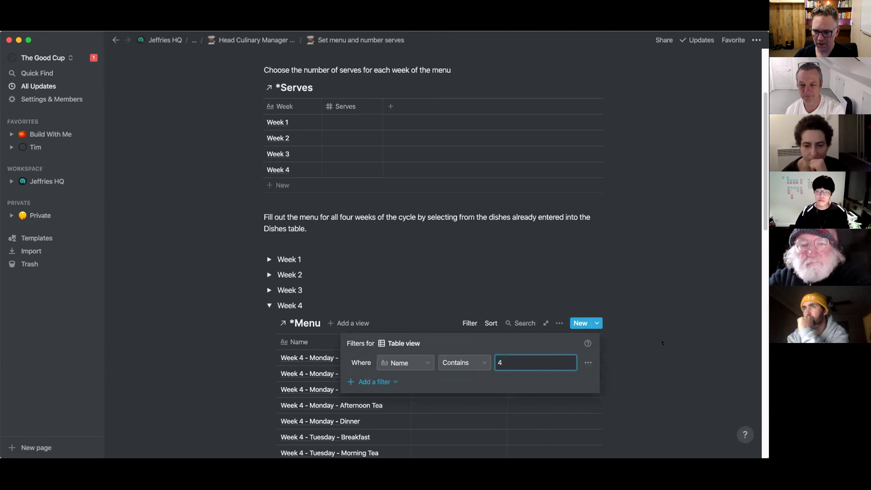
pyautogui.click(321, 342)
pyautogui.click(266, 305)
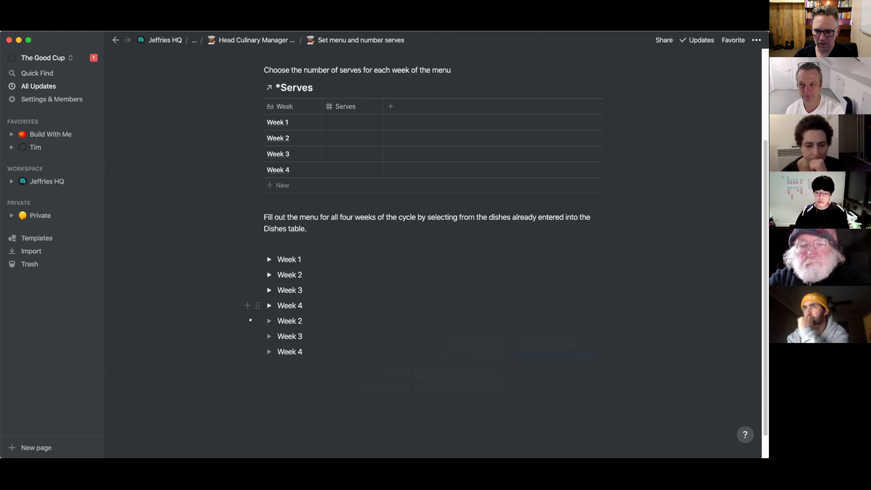
# Delete the three leftover empty toggles Week 2, Week 3 and Week 4 at the end of the page.
pyautogui.moveTo(236, 321); pyautogui.dragTo(302, 342)
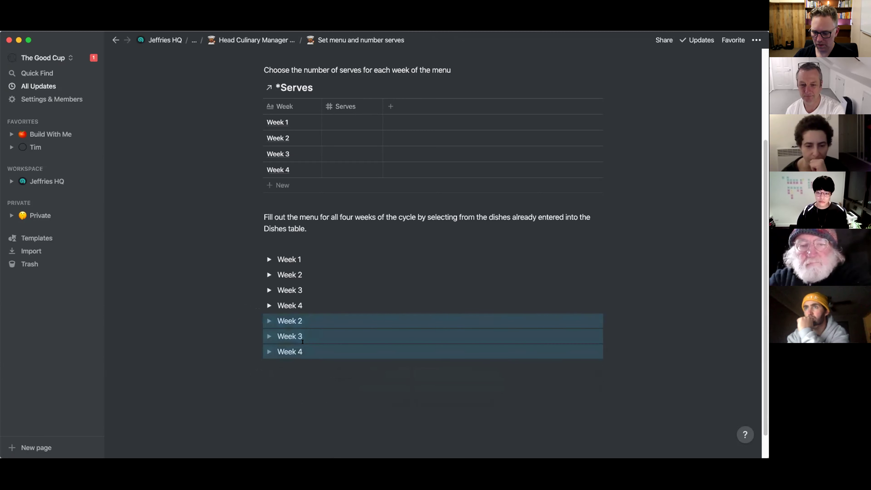
pyautogui.press('BackSpace')
# Check the Week 4 menu rows and the dishes selectable for Monday breakfast, and collapse the toggle.
pyautogui.click(269, 322)
pyautogui.scroll(-1, 289, 327)
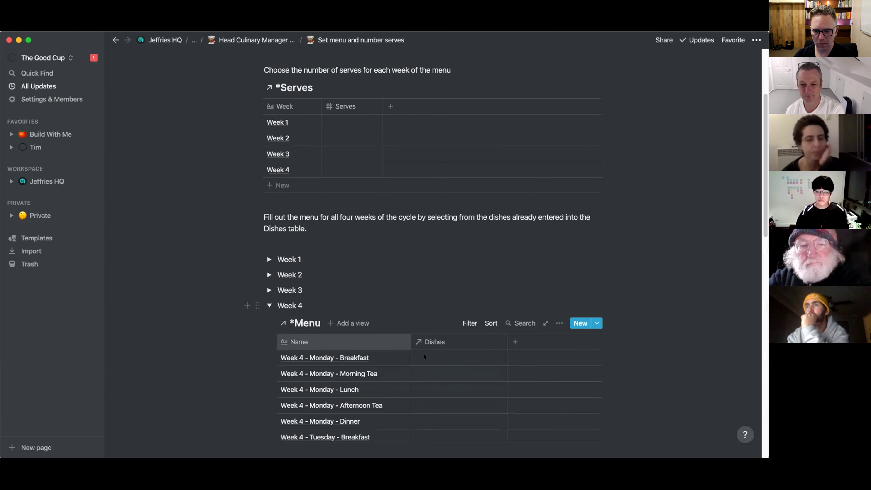
pyautogui.scroll(-15, 349, 364)
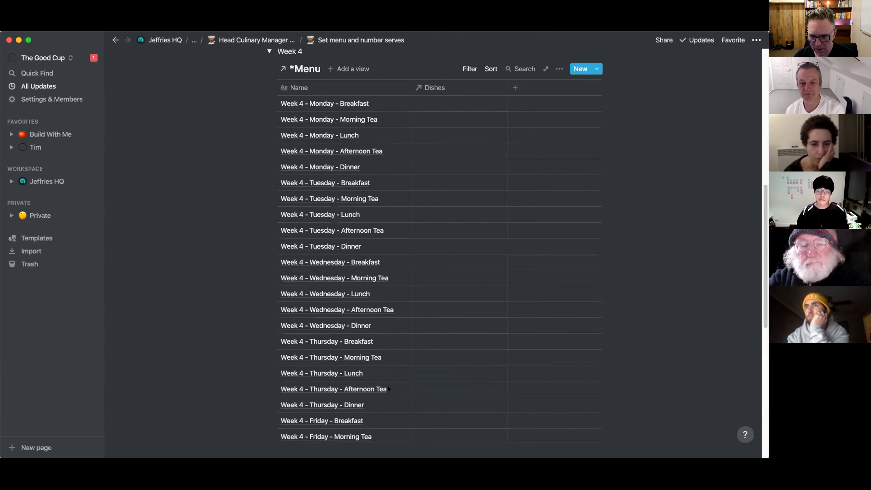
pyautogui.scroll(10, 446, 275)
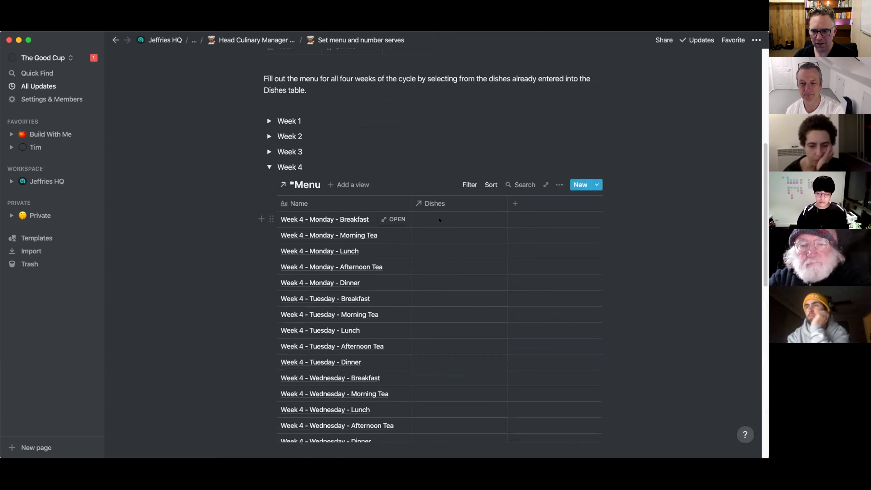
pyautogui.click(445, 219)
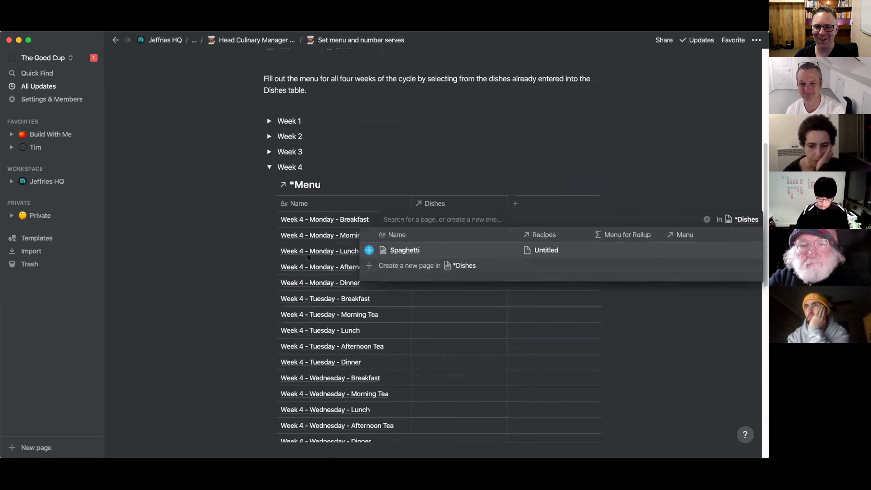
pyautogui.click(224, 241)
pyautogui.click(269, 166)
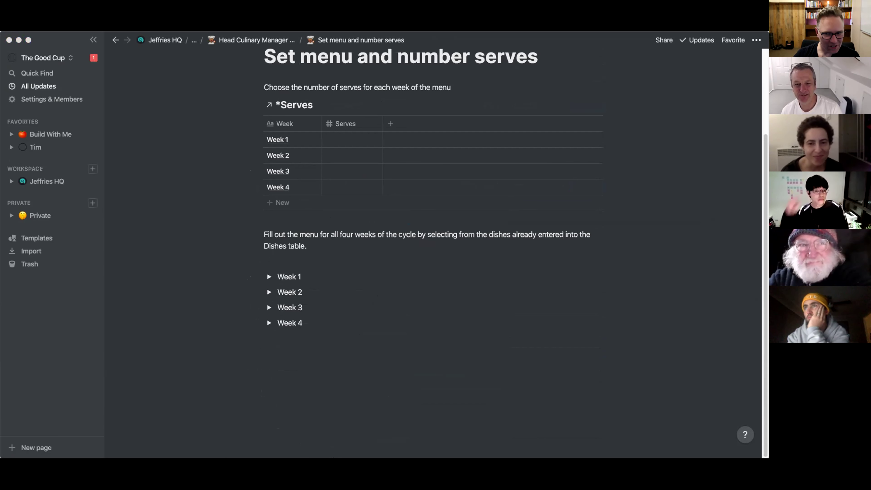
# Return to the Head Culinary Manager page and add a sub-page named "Order List" below Set menu and number serves.
pyautogui.scroll(3, 393, 250)
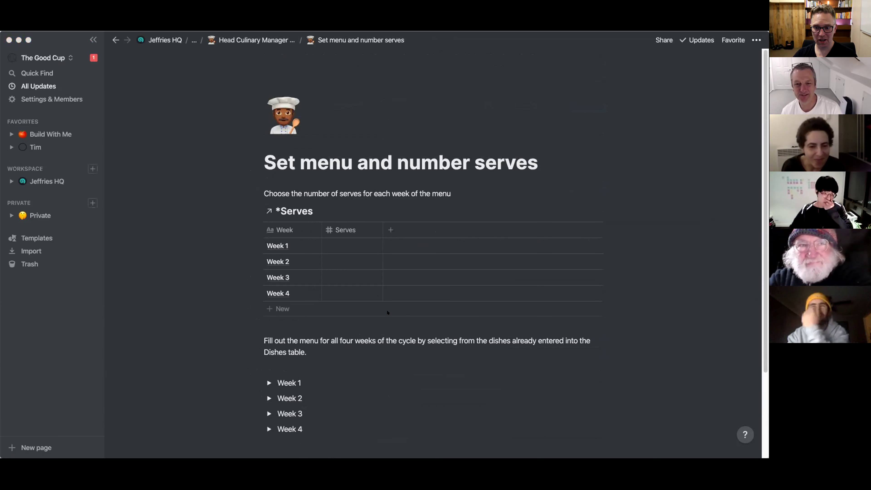
pyautogui.click(264, 42)
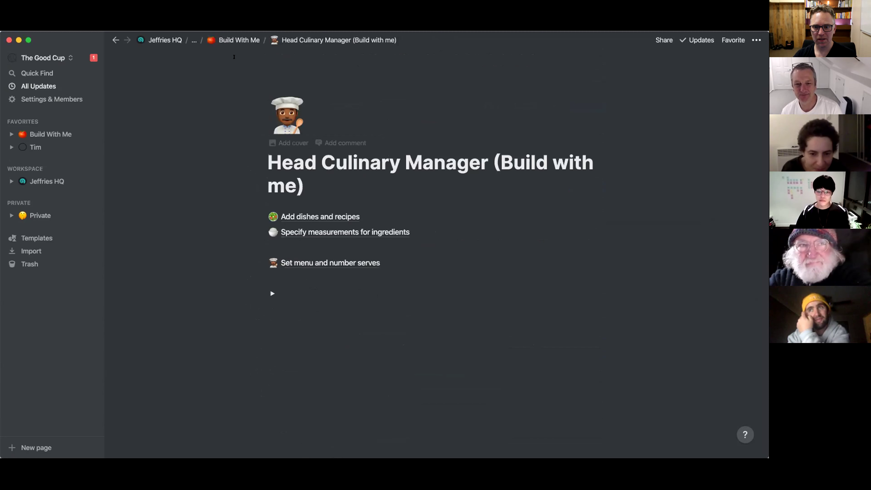
pyautogui.click(310, 274)
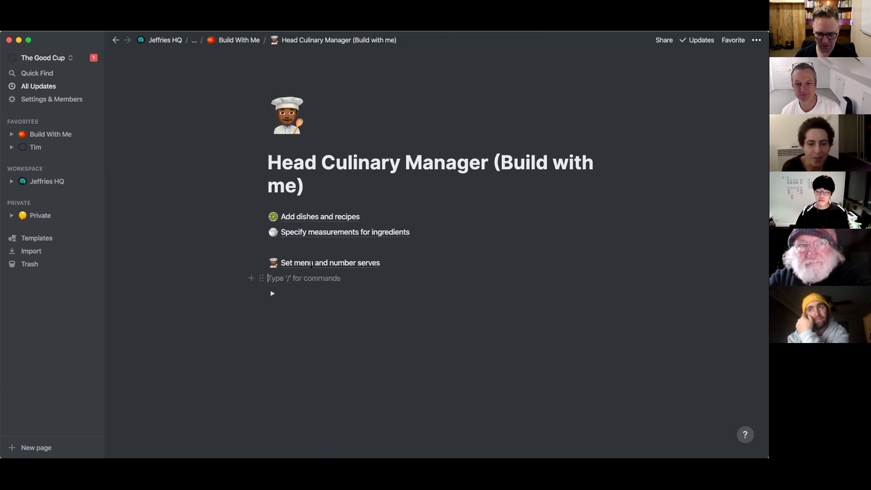
pyautogui.write('Order List')
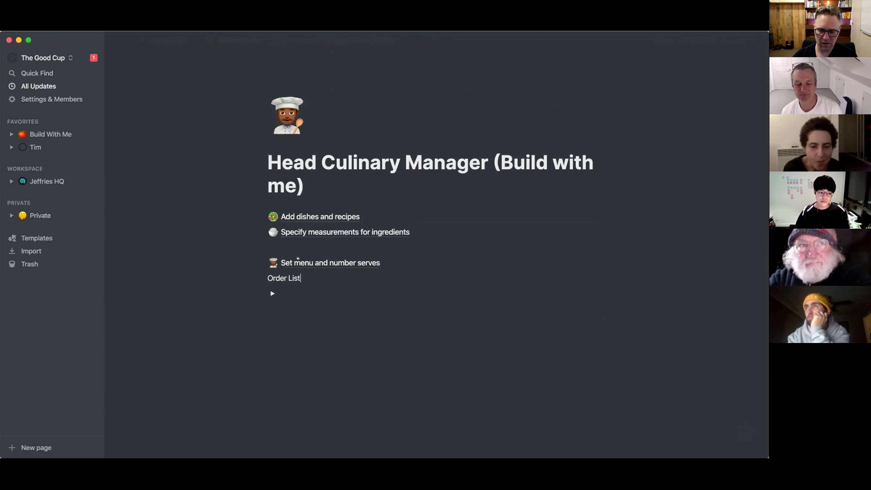
pyautogui.click(261, 277)
pyautogui.press('super+shift+p')
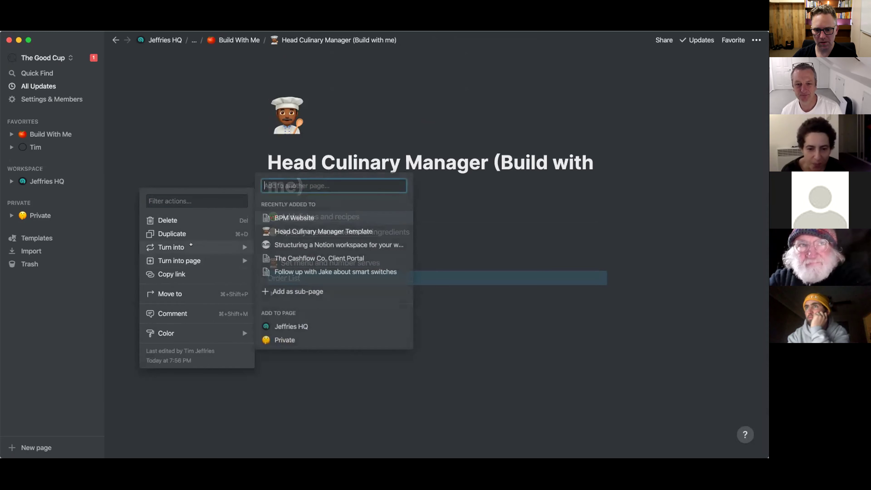
pyautogui.press('Escape')
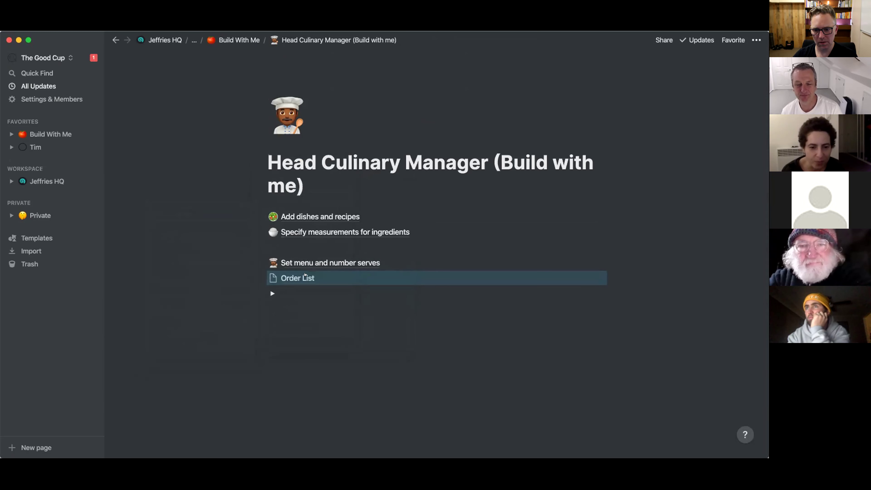
# Open the Order List page and give it the receipt emoji as its icon.
pyautogui.click(305, 278)
pyautogui.click(291, 92)
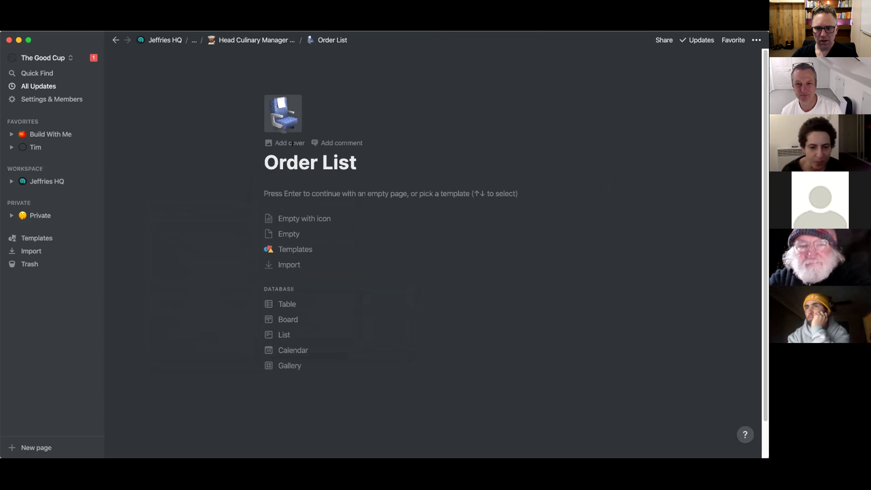
pyautogui.click(284, 115)
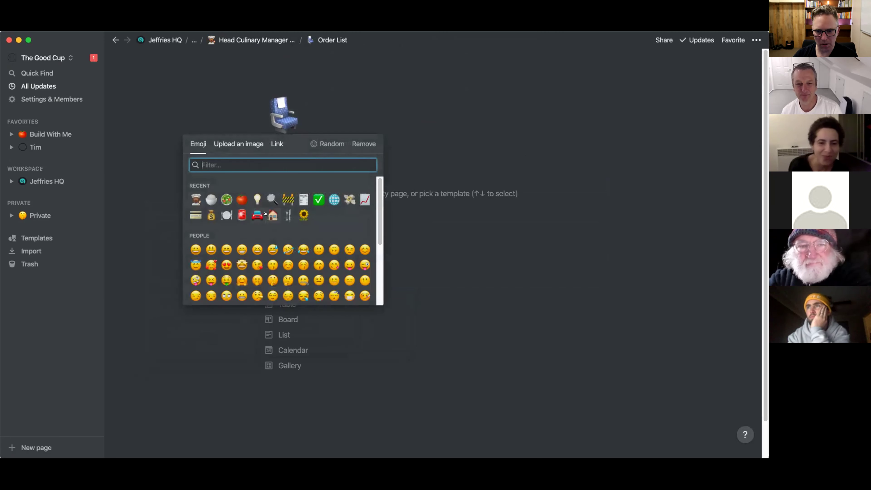
pyautogui.click(303, 199)
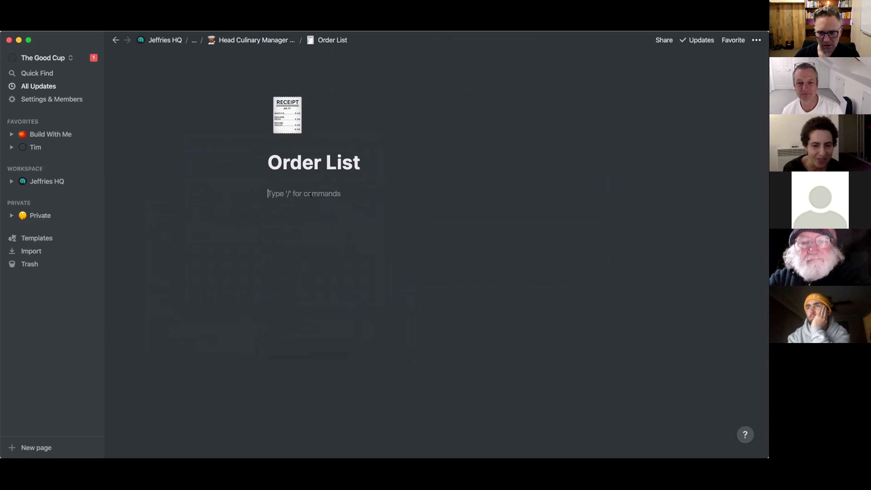
# Write the intro line "Open toggles below to see a list of ingredients to order in preparation for week's menu.".
pyautogui.write("Open toggles below to see a list of ingredients to order in preparation for week's menu.")
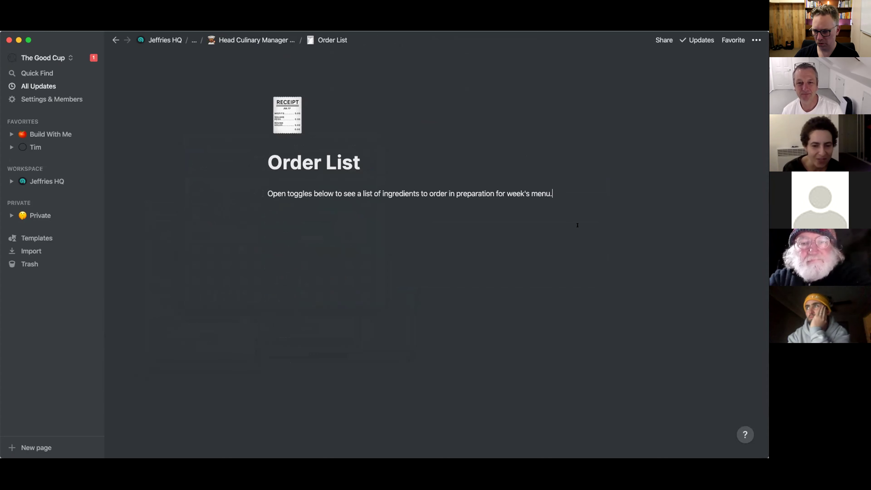
pyautogui.press('Return')
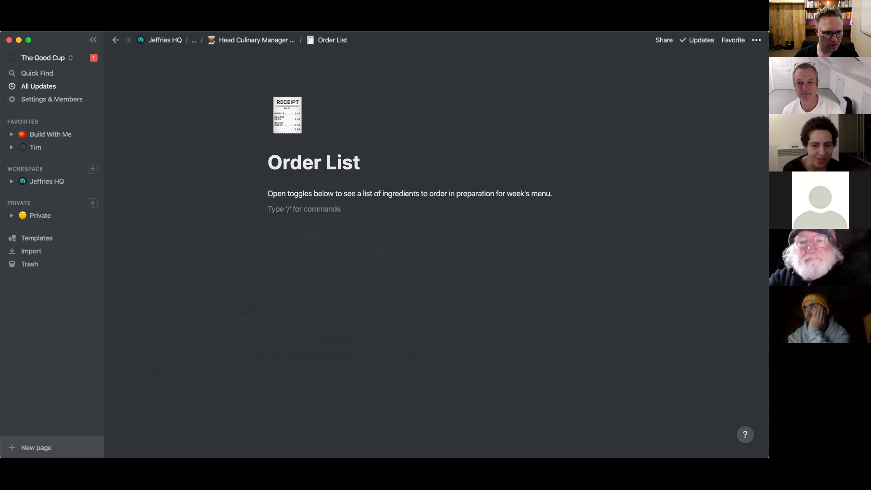
# Add a toggle named "Week 1 Order" below the intro line.
pyautogui.write('/')
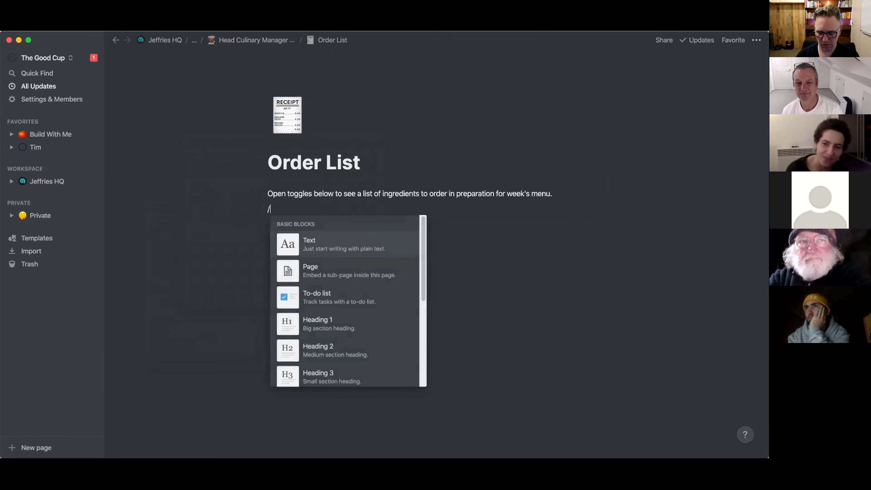
pyautogui.write('tog')
pyautogui.press('Return')
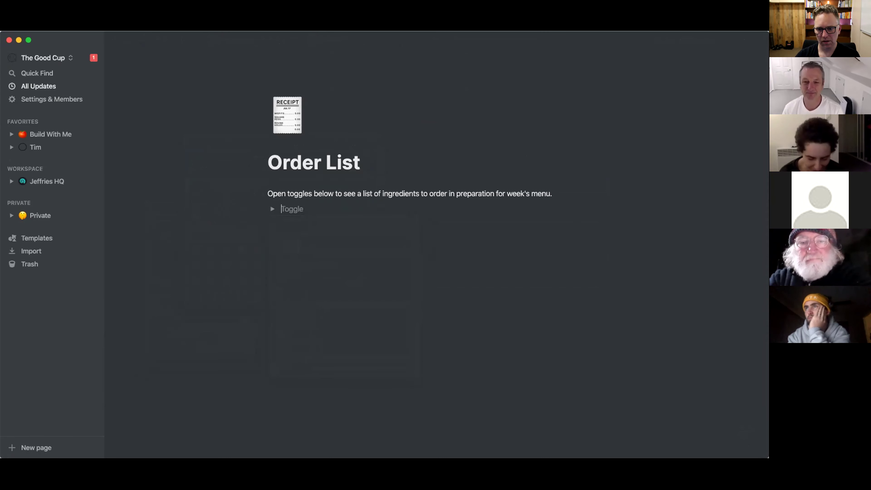
pyautogui.write('We')
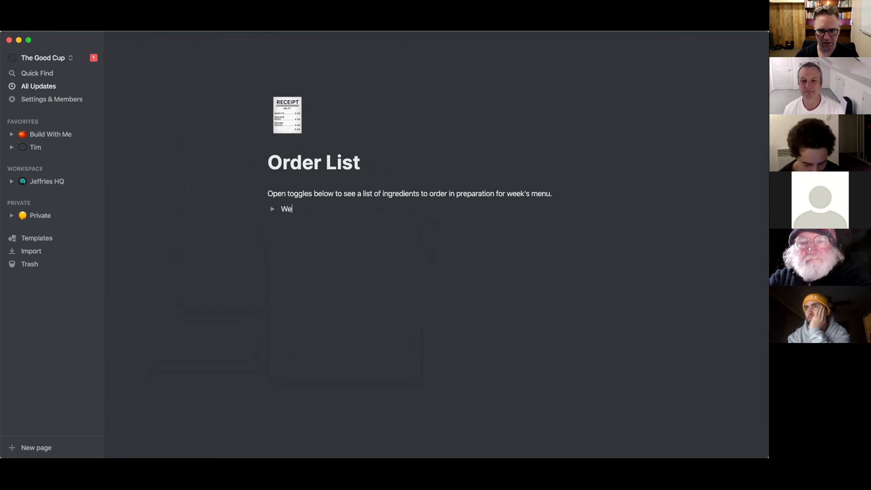
pyautogui.write('ek 1 Order')
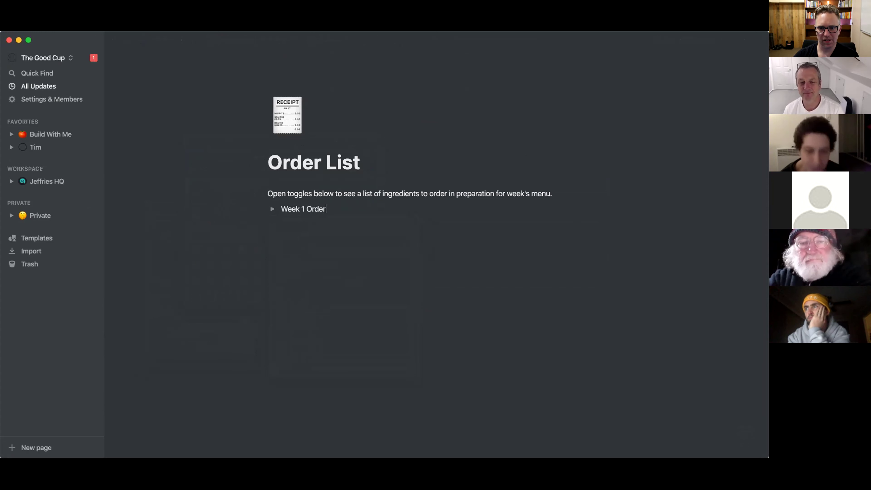
# Insert a linked database of *Ingredients from Head Culinary Manager (Build with me) inside the Week 1 Order toggle.
pyautogui.click(272, 209)
pyautogui.click(304, 219)
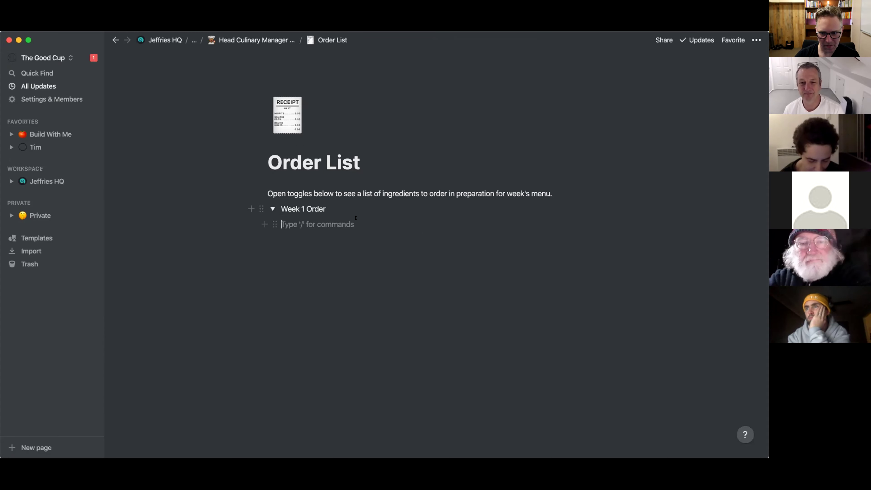
pyautogui.write('/linked')
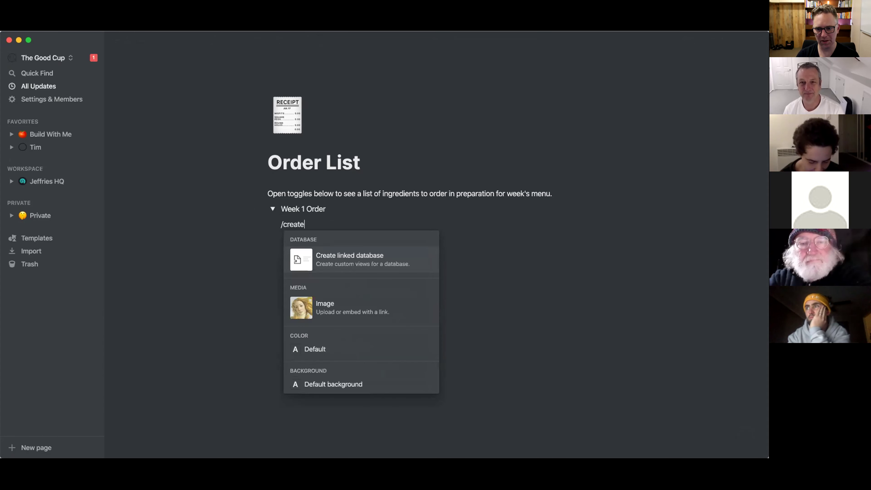
pyautogui.press('Return')
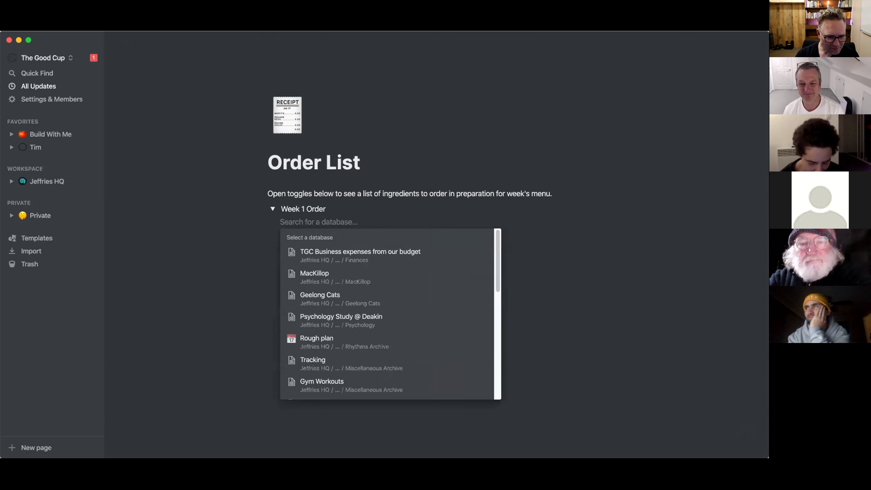
pyautogui.write('*ingre')
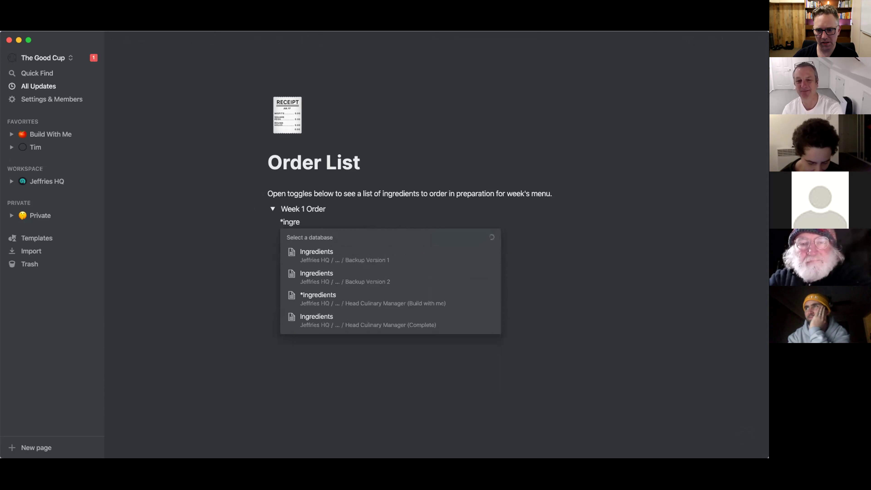
pyautogui.click(331, 292)
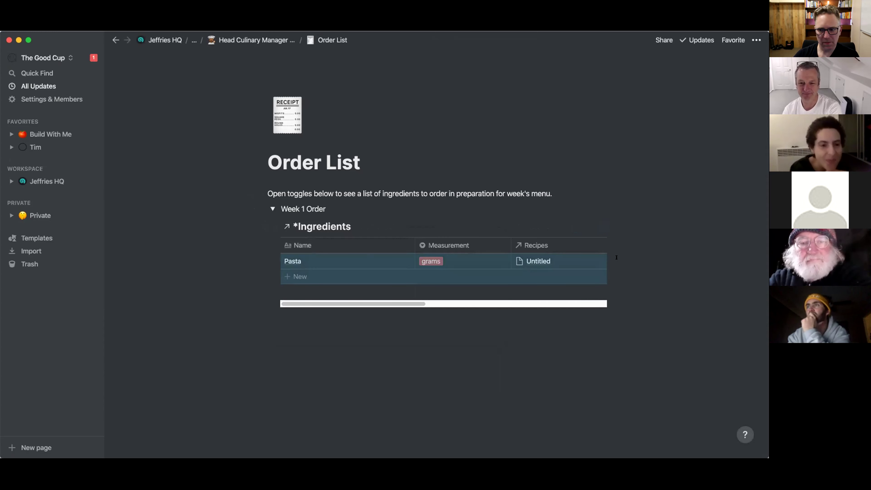
# Show only Name, Measurement and Week 1 Order in the Week 1 toggle's *Ingredients table, and narrow the Name and Measurement columns.
pyautogui.click(561, 226)
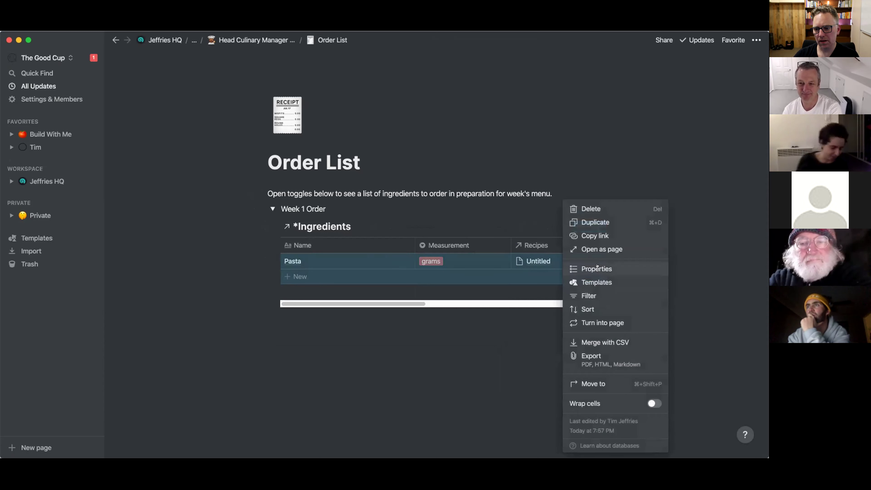
pyautogui.click(597, 268)
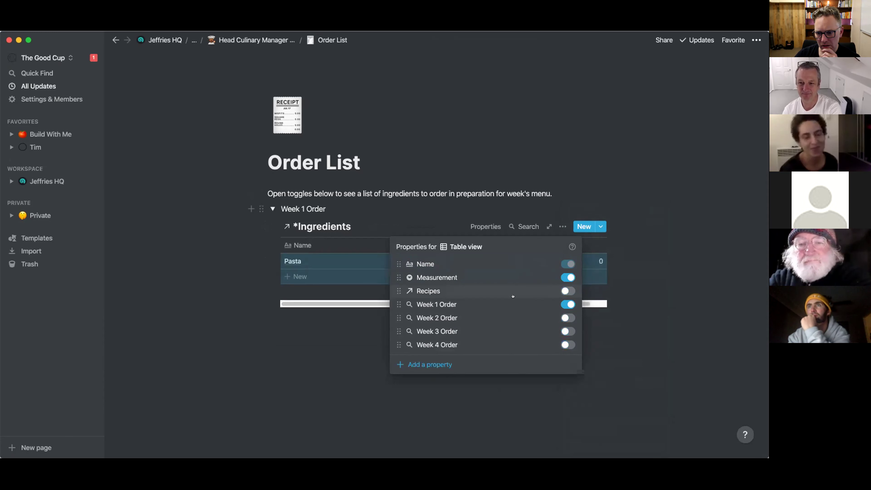
pyautogui.click(321, 326)
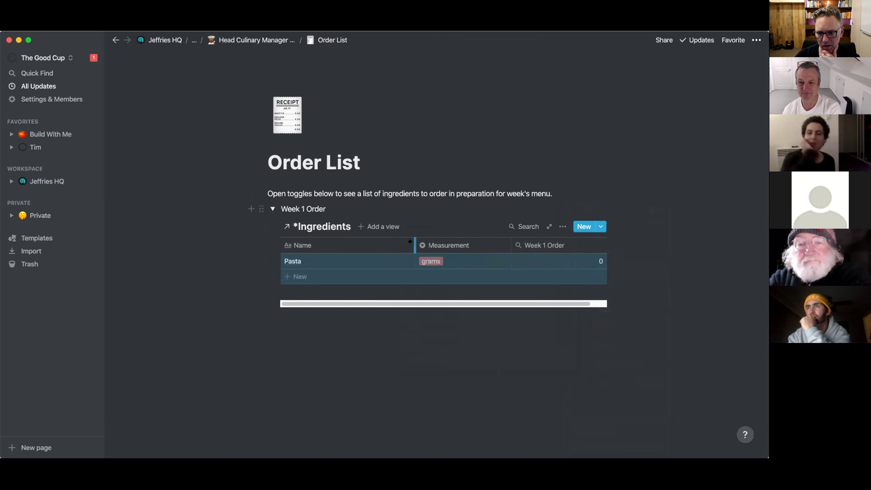
pyautogui.moveTo(410, 241); pyautogui.dragTo(358, 241)
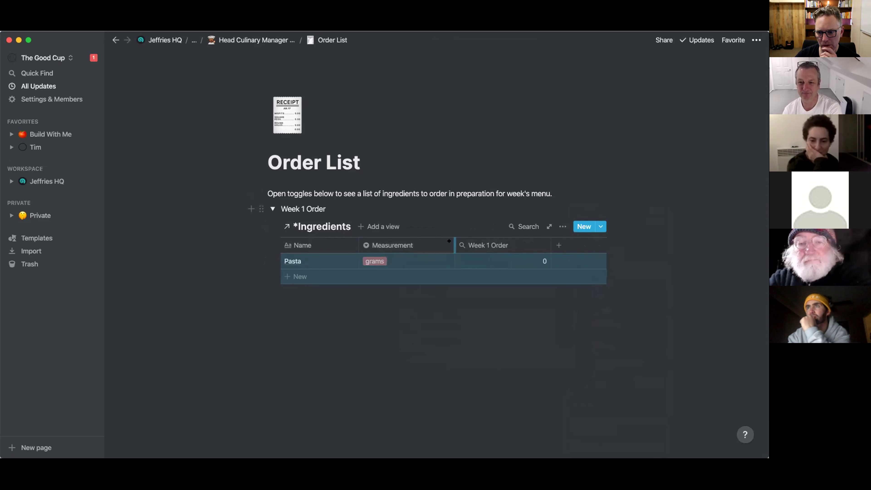
pyautogui.moveTo(448, 241); pyautogui.dragTo(427, 243)
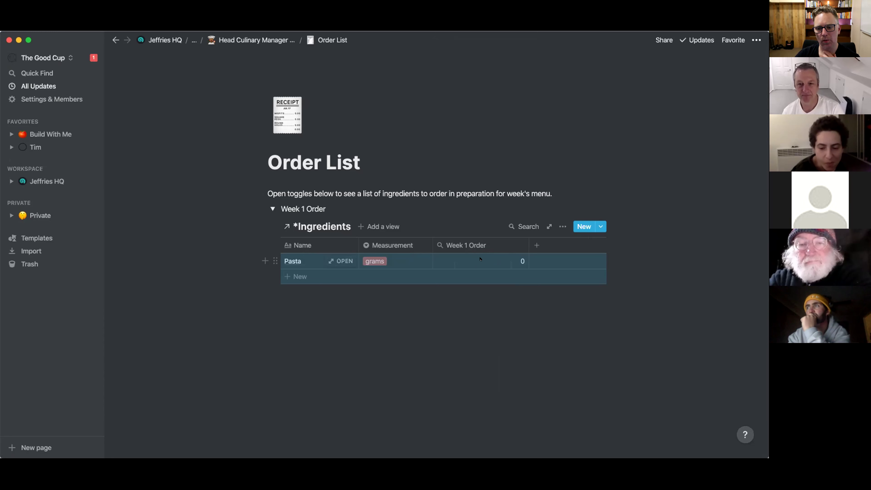
pyautogui.click(496, 259)
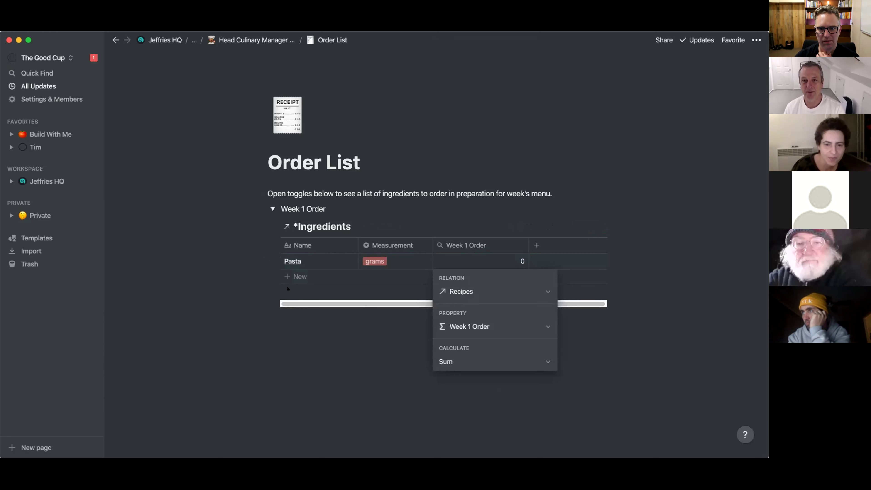
pyautogui.press('Escape')
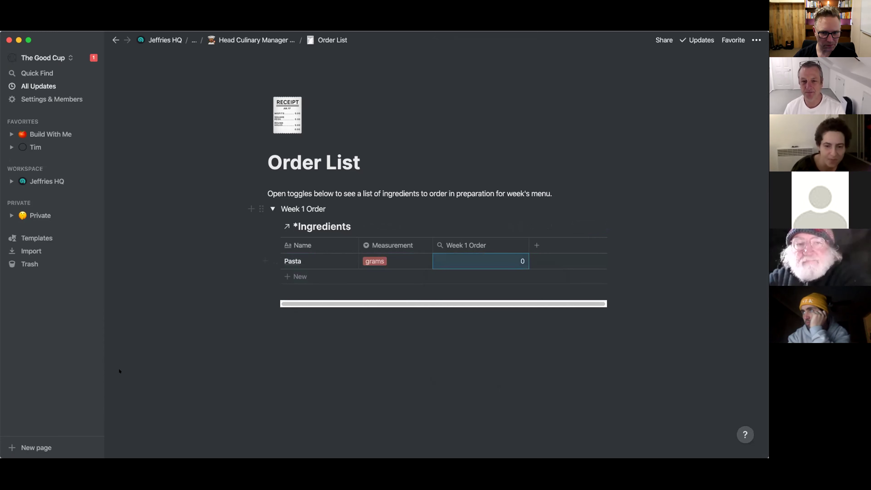
# Collapse the Week 1 Order toggle and duplicate it three times.
pyautogui.click(272, 208)
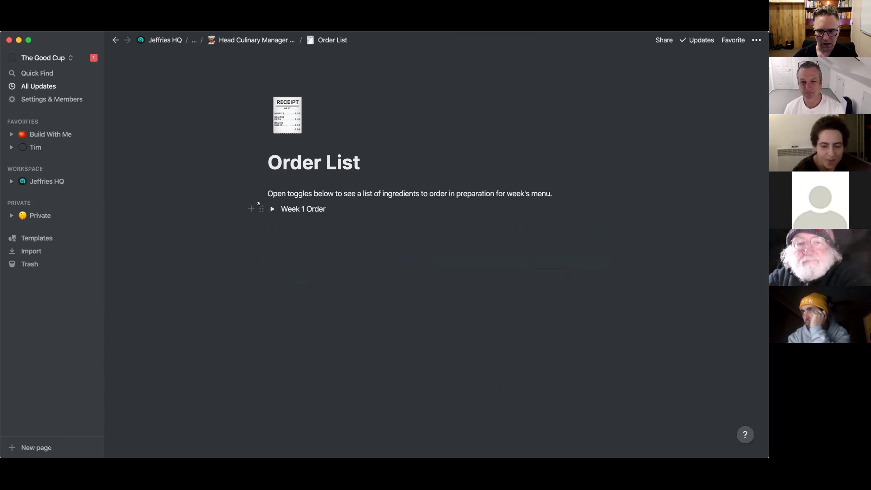
pyautogui.click(261, 209)
pyautogui.click(189, 162)
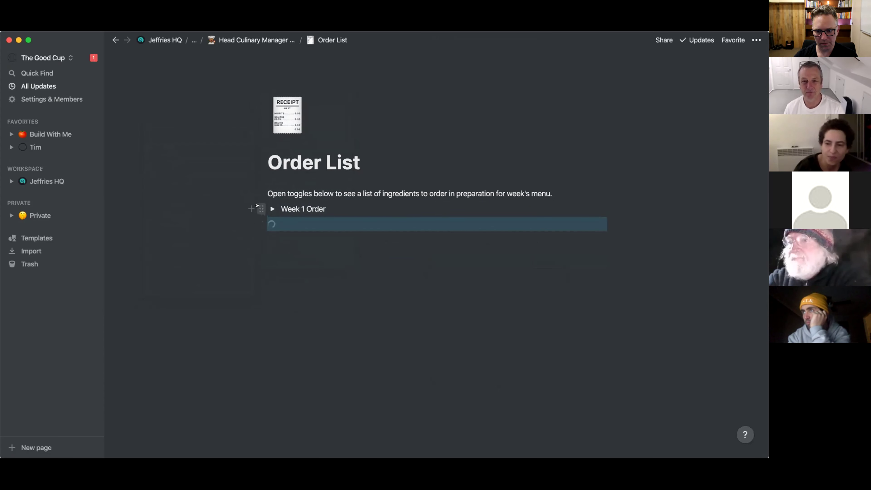
pyautogui.click(259, 207)
pyautogui.click(183, 164)
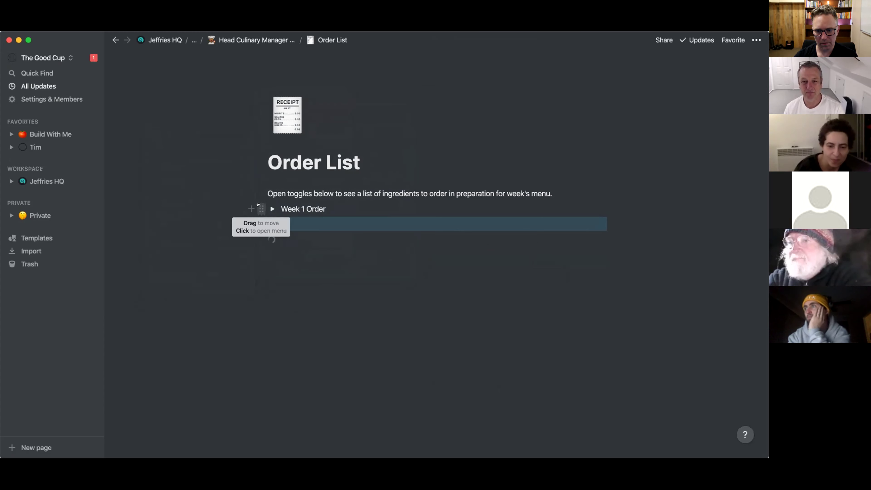
pyautogui.click(260, 206)
pyautogui.click(182, 164)
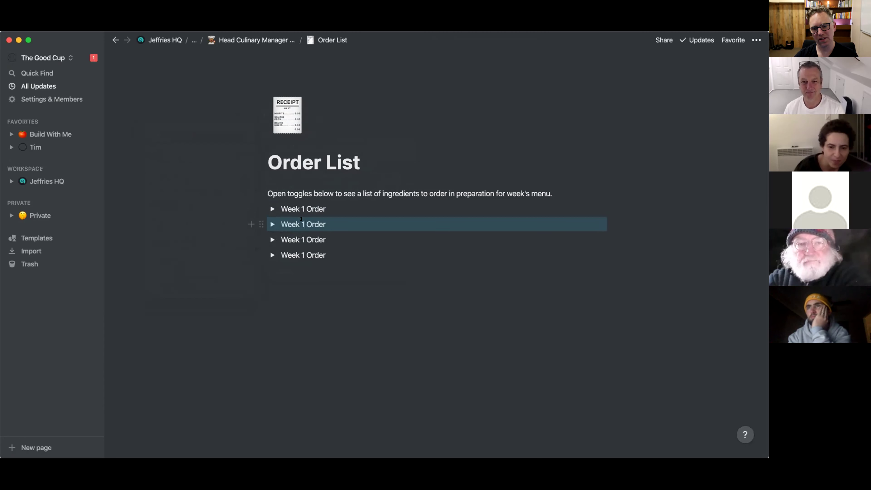
# Rename the second toggle Week 2 Order and show Week 2 Order instead of Week 1 Order in its *Ingredients table.
pyautogui.click(305, 225)
pyautogui.press('BackSpace')
pyautogui.write('2')
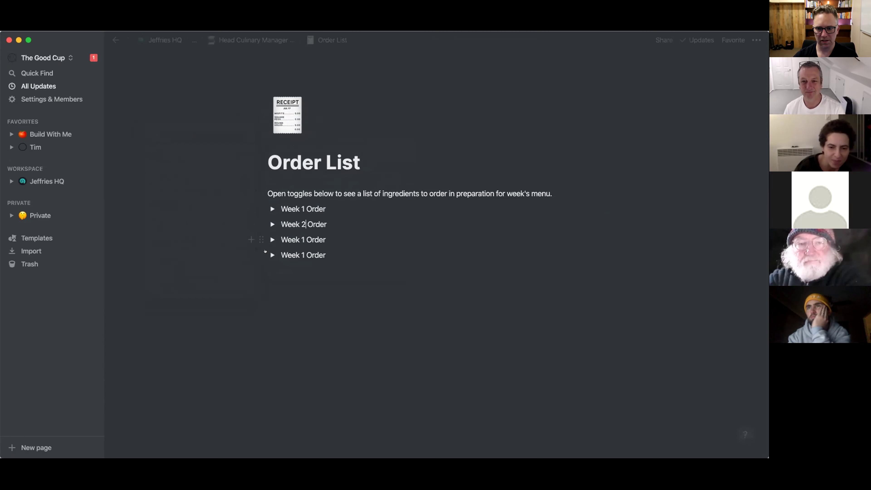
pyautogui.click(273, 224)
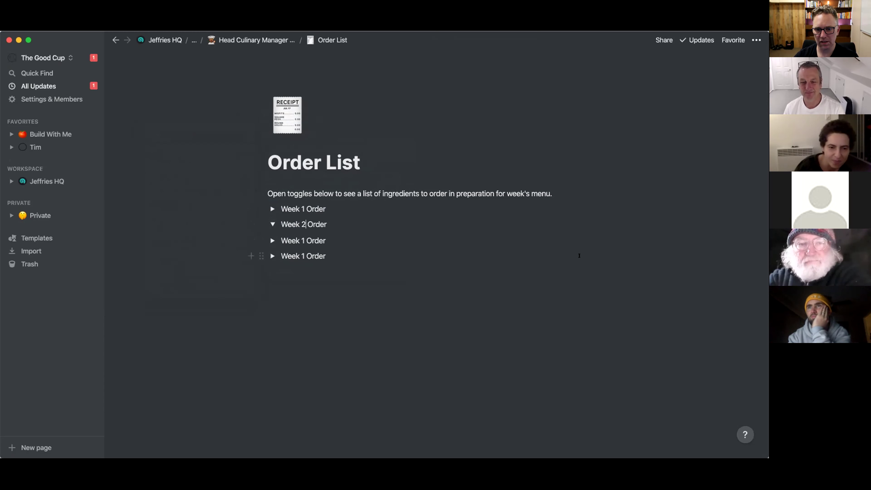
pyautogui.click(557, 241)
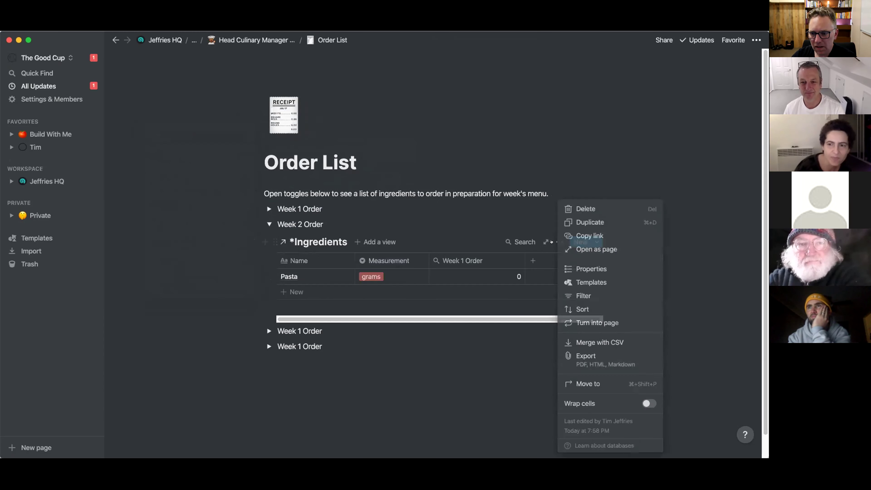
pyautogui.click(588, 268)
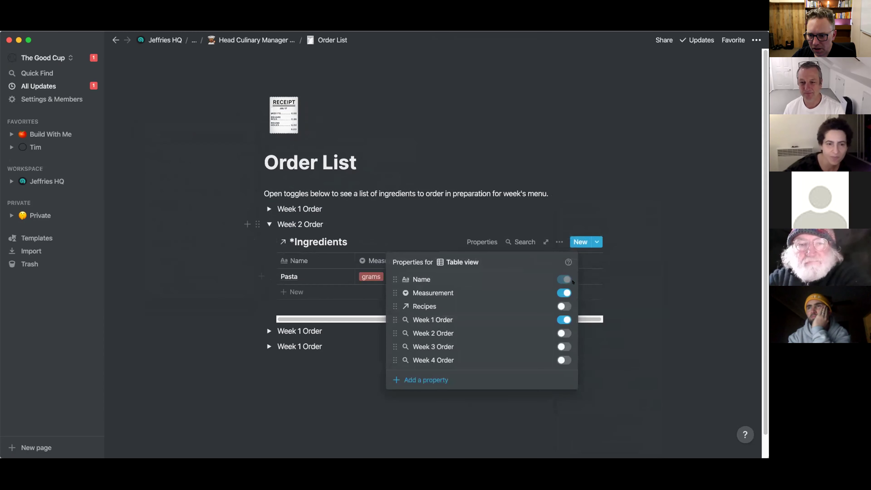
pyautogui.click(564, 321)
pyautogui.press('Escape')
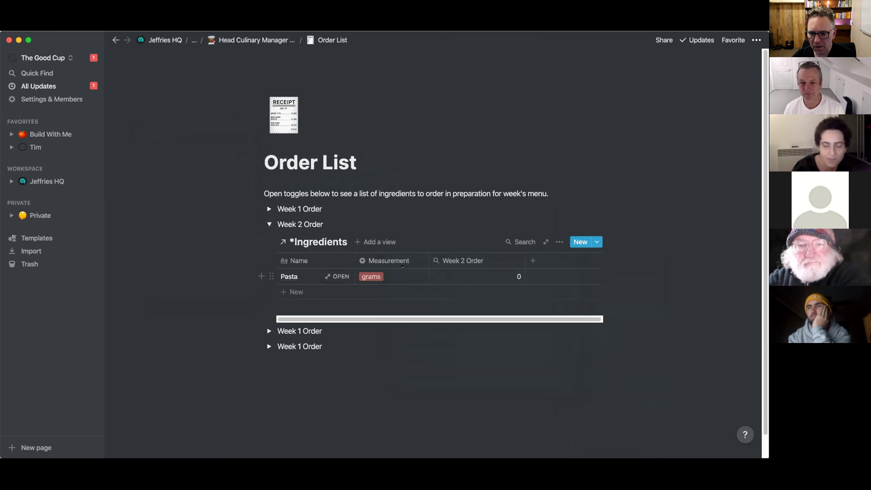
pyautogui.click(270, 225)
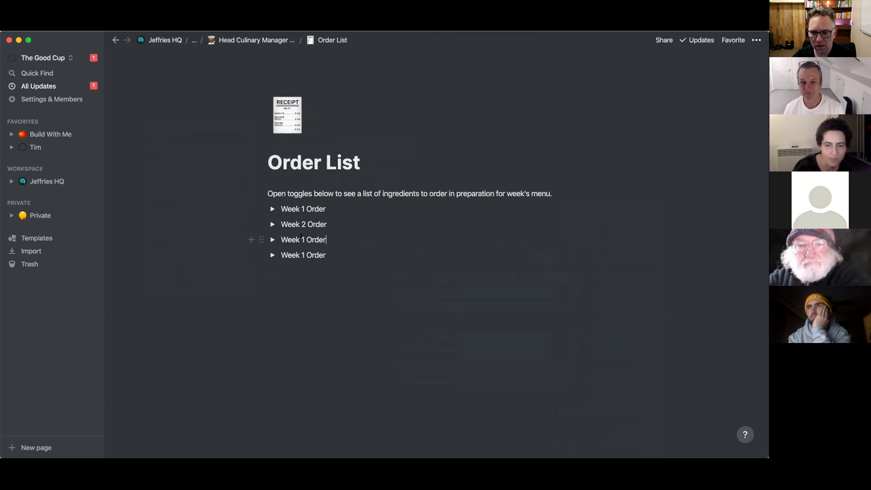
# Rename the third toggle Week 3 Order and show Week 3 Order instead of Week 1 Order in its *Ingredients table.
pyautogui.press('BackSpace')
pyautogui.write('3')
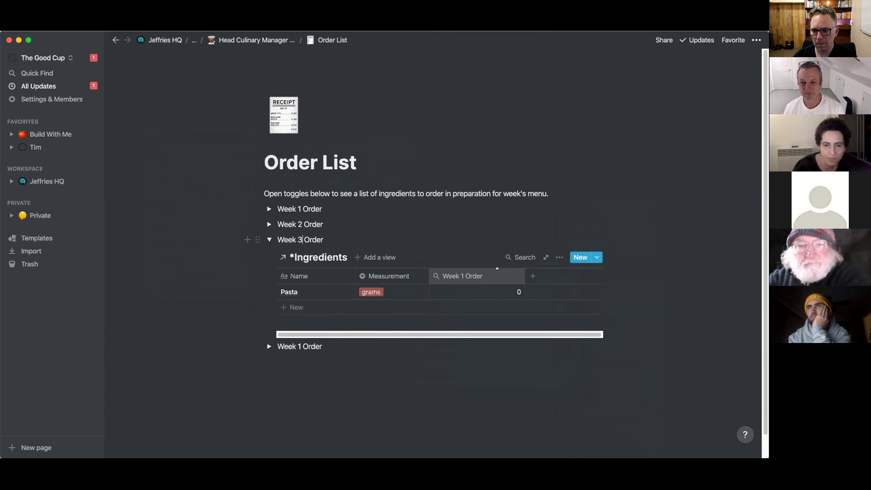
pyautogui.click(559, 256)
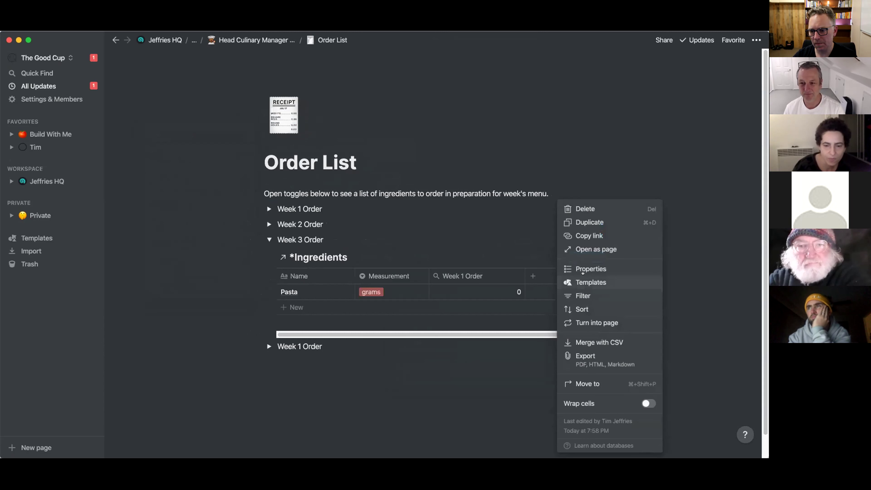
pyautogui.click(590, 268)
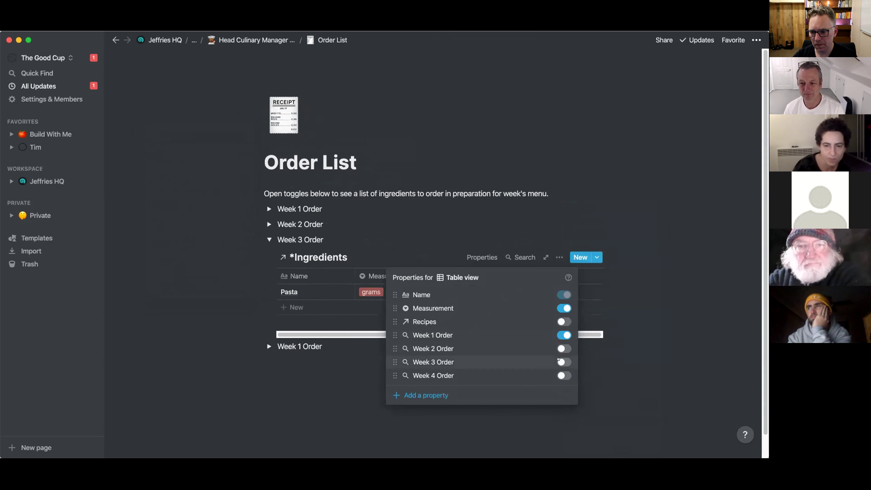
pyautogui.click(305, 240)
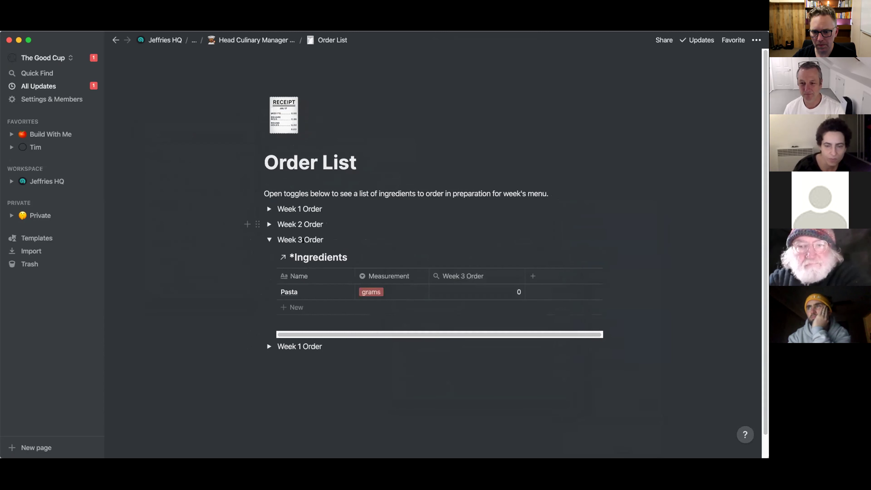
pyautogui.click(268, 237)
# Rename the last toggle Week 4 Order and show Week 4 Order instead of Week 1 Order in its *Ingredients table.
pyautogui.click(270, 251)
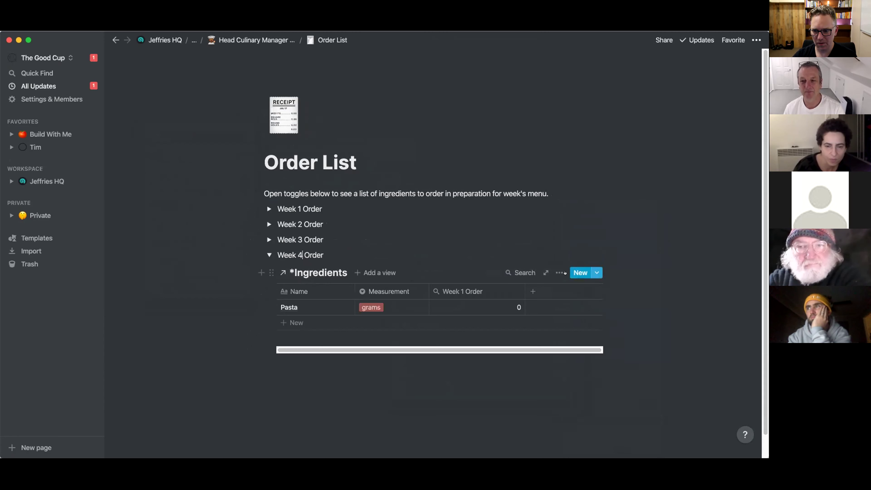
pyautogui.click(558, 272)
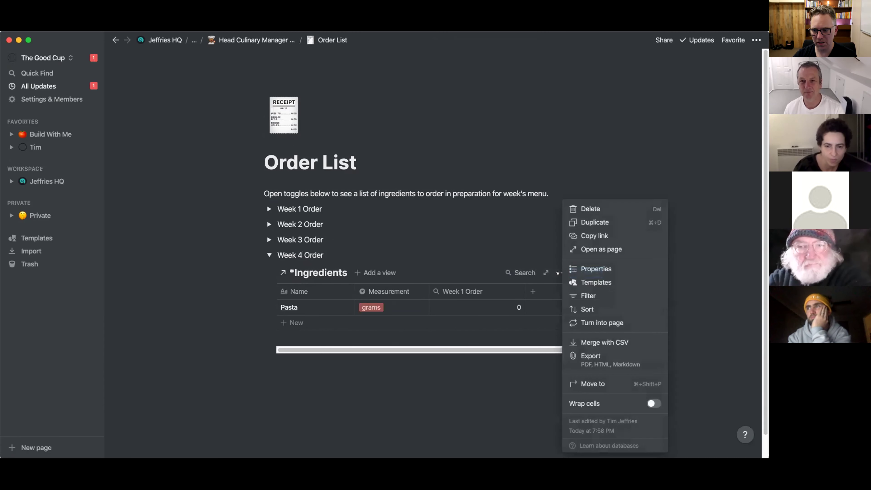
pyautogui.click(595, 269)
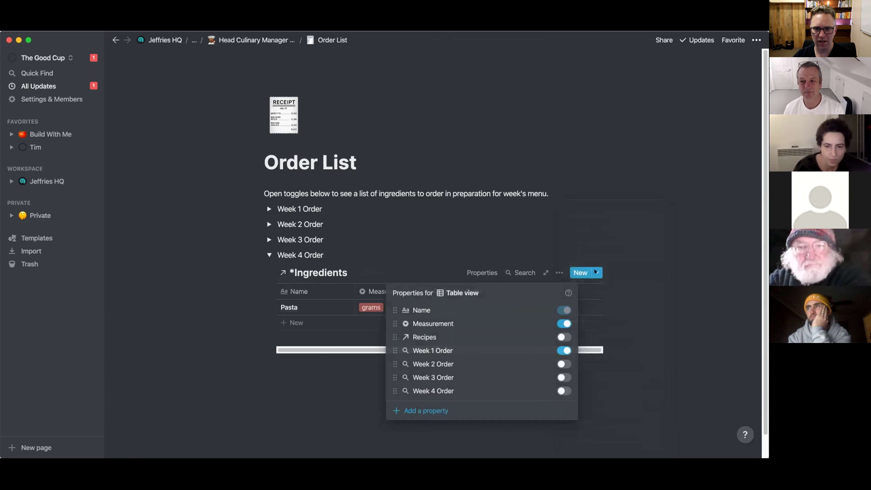
pyautogui.click(560, 388)
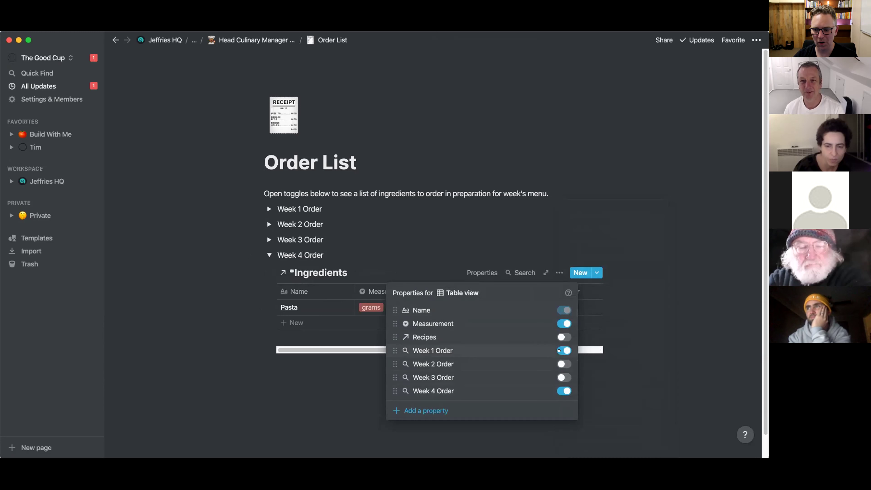
pyautogui.click(457, 272)
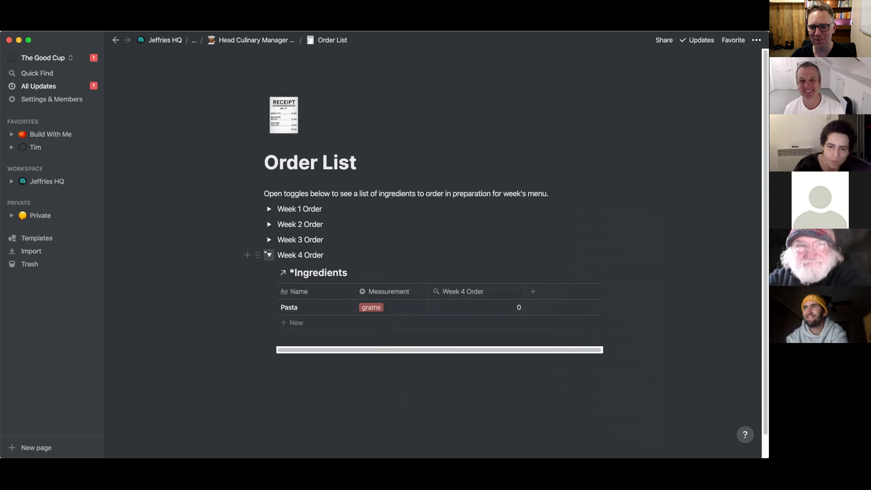
pyautogui.click(265, 253)
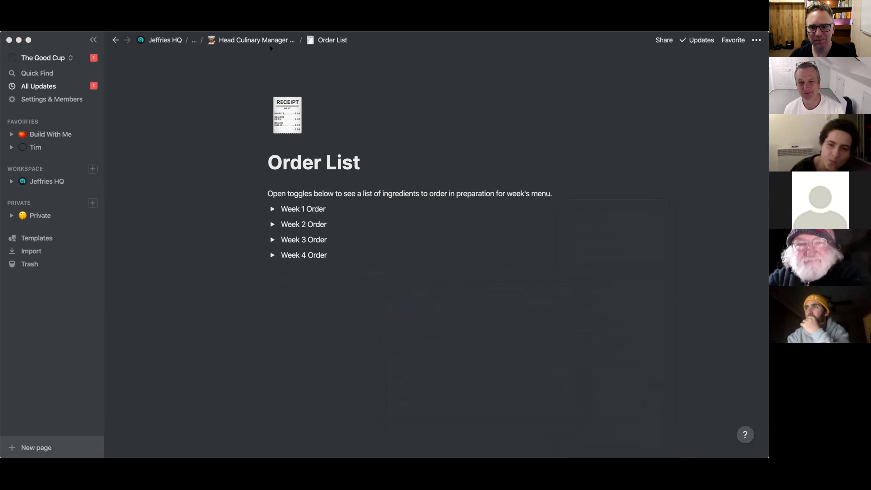
# Review the Set menu and number serves page and return to the Head Culinary Manager page.
pyautogui.click(258, 41)
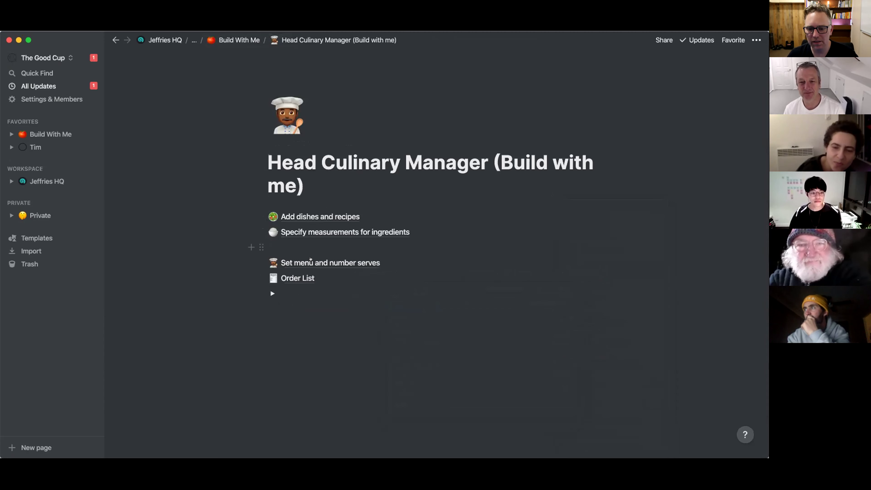
pyautogui.click(310, 259)
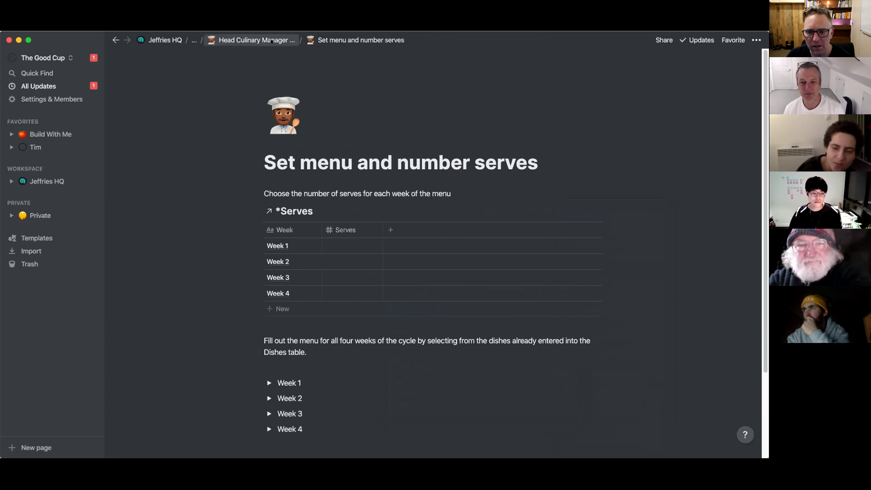
pyautogui.click(271, 41)
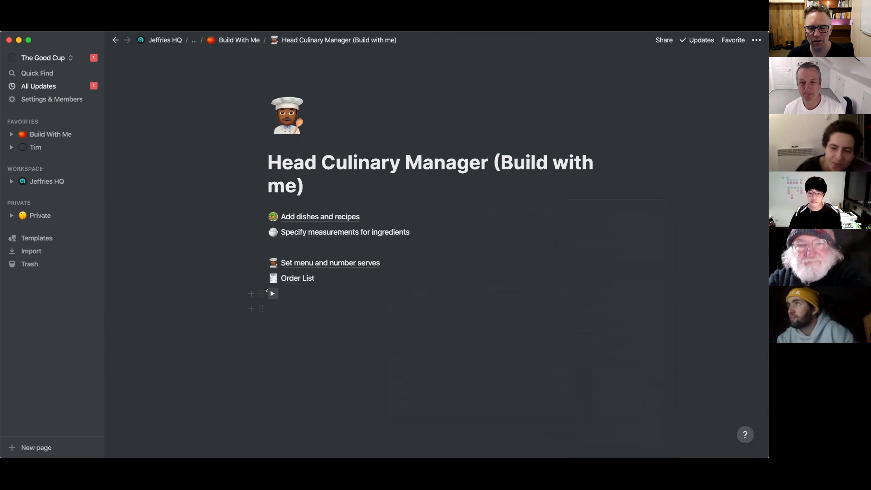
# Expand the unnamed toggle on the Head Culinary Manager page and insert an empty line between Order List and that toggle.
pyautogui.click(271, 293)
pyautogui.click(243, 272)
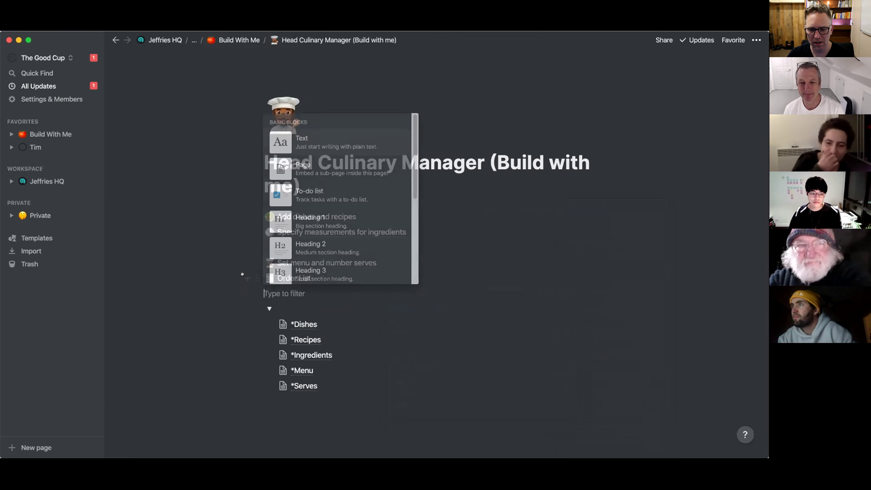
pyautogui.press('Escape')
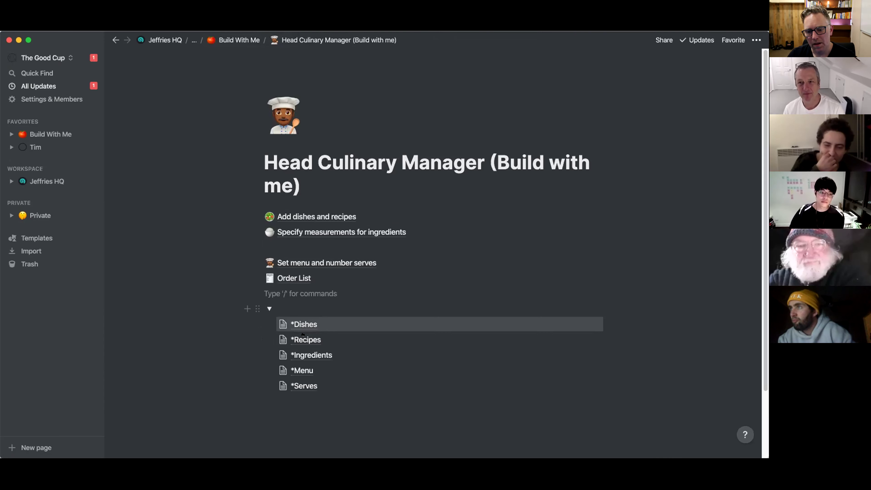
# Open the *Recipes database and delete the two rows that have no dish, keeping the Spaghetti row.
pyautogui.click(310, 338)
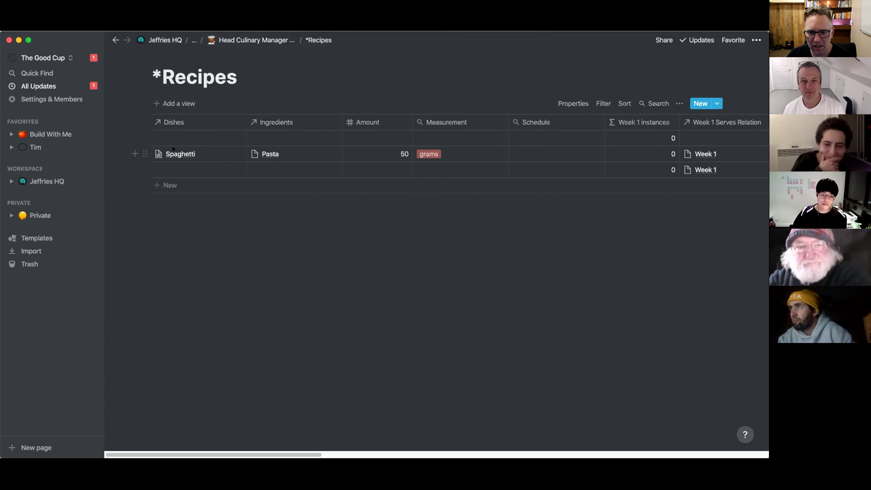
pyautogui.click(144, 137)
pyautogui.click(64, 105)
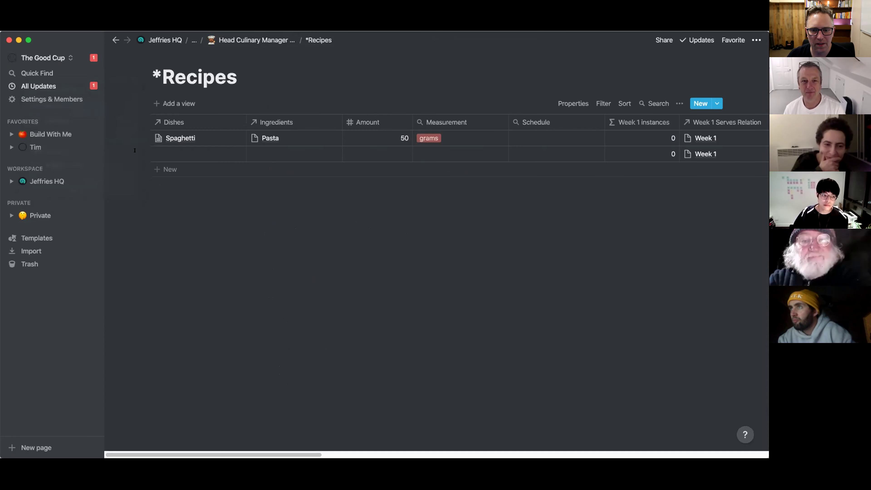
pyautogui.click(144, 153)
pyautogui.click(66, 120)
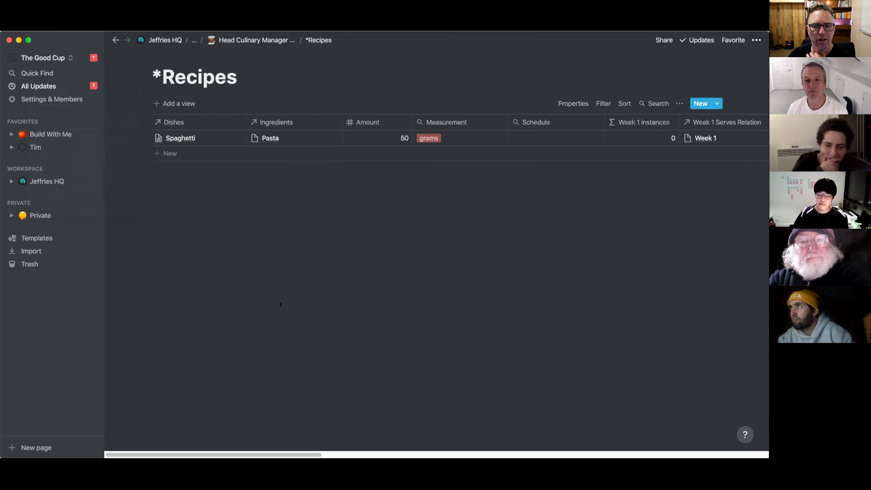
# Switch to the guest workspace containing the shared Supply and Resource pages and open the Head Culinary Manager page from its third shared page.
pyautogui.click(239, 40)
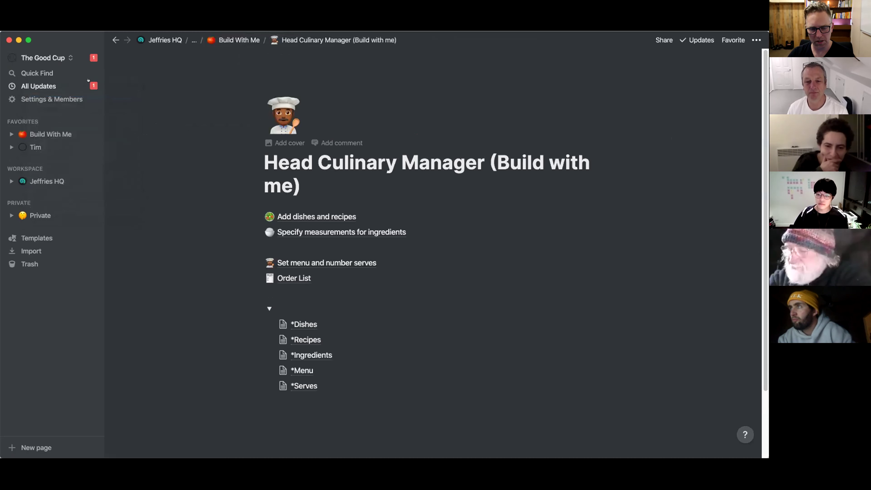
pyautogui.click(69, 58)
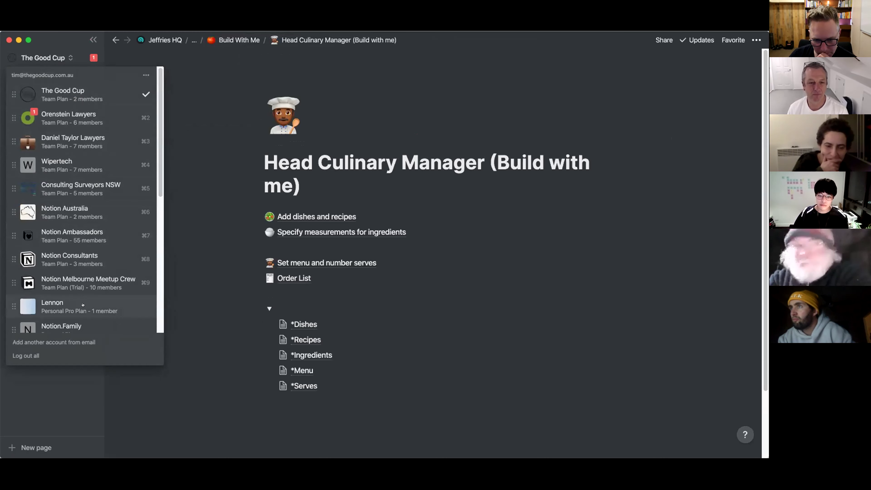
pyautogui.scroll(-10, 88, 304)
pyautogui.click(67, 290)
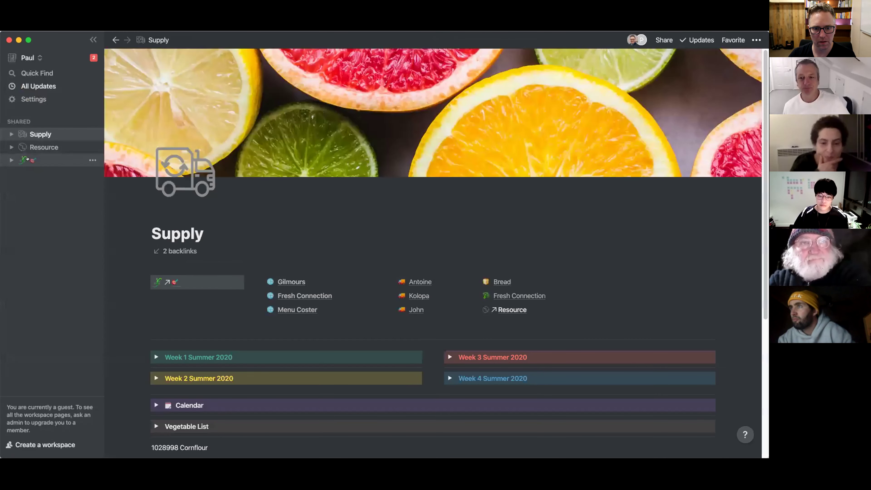
pyautogui.click(27, 160)
pyautogui.scroll(-10, 226, 309)
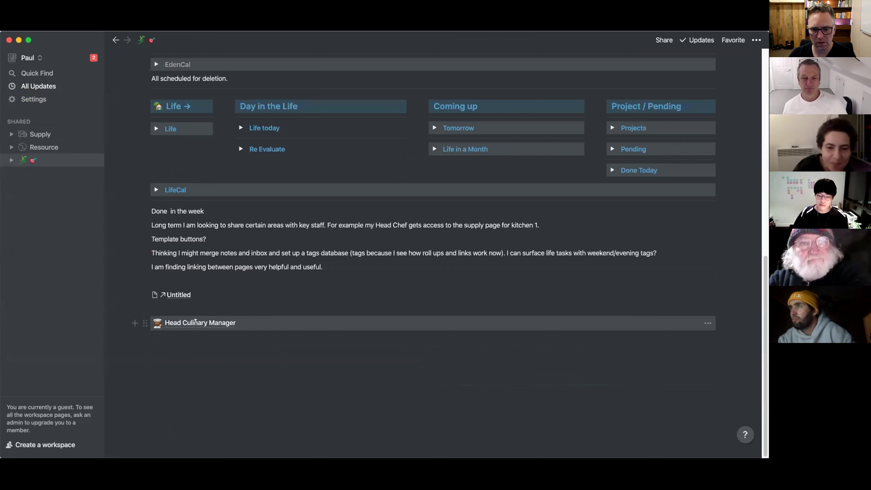
pyautogui.click(199, 322)
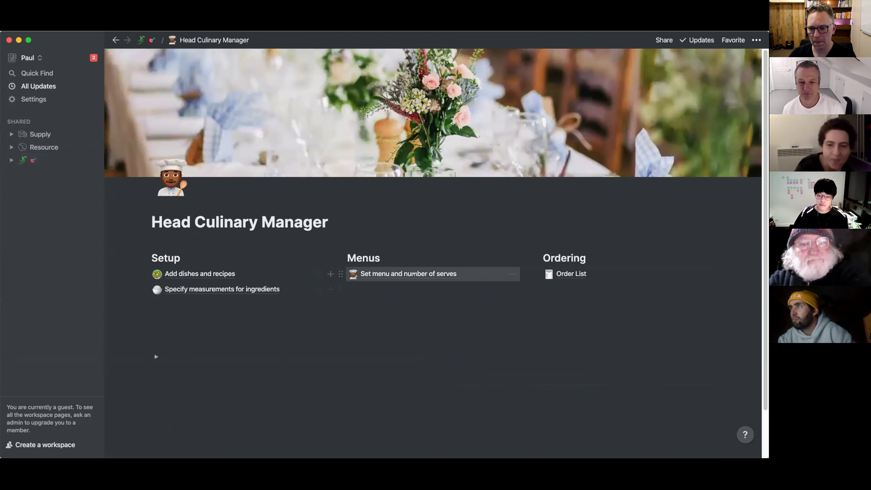
# On the Set menu and number of serves page, set the serves to 50, 60, 70 and 100 for Weeks 1 to 4.
pyautogui.click(394, 274)
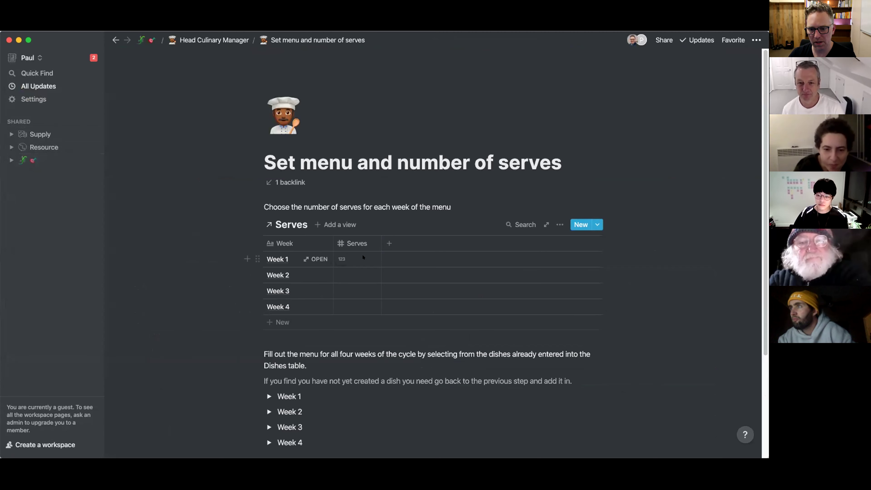
pyautogui.click(371, 264)
pyautogui.write('50')
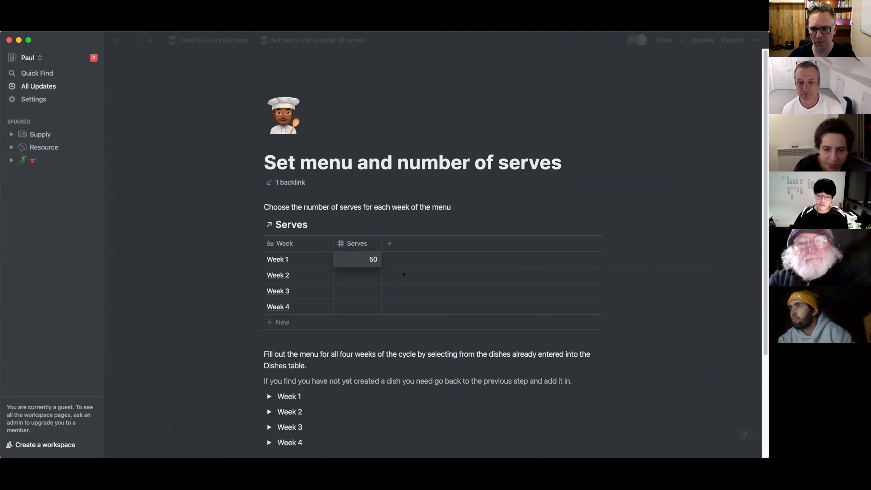
pyautogui.press('Return')
pyautogui.click(360, 273)
pyautogui.write('60')
pyautogui.press('Return')
pyautogui.click(362, 289)
pyautogui.write('70')
pyautogui.press('Return')
pyautogui.click(355, 305)
pyautogui.write('100')
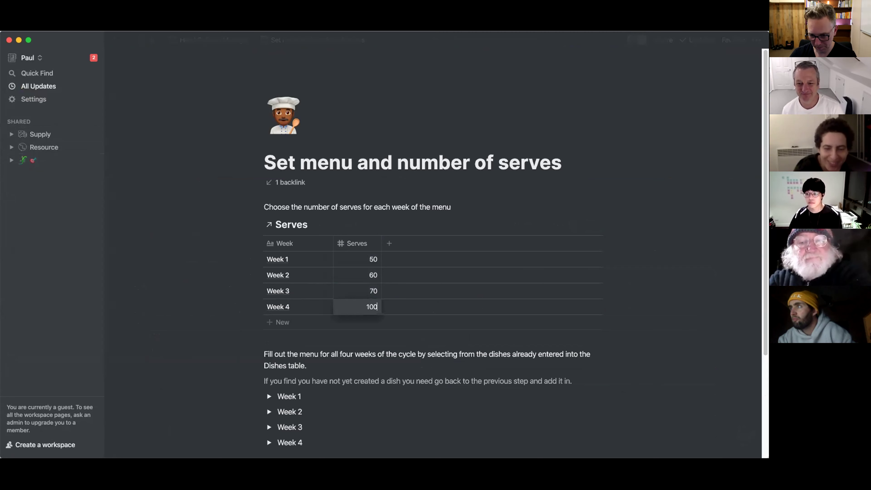
pyautogui.press('Return')
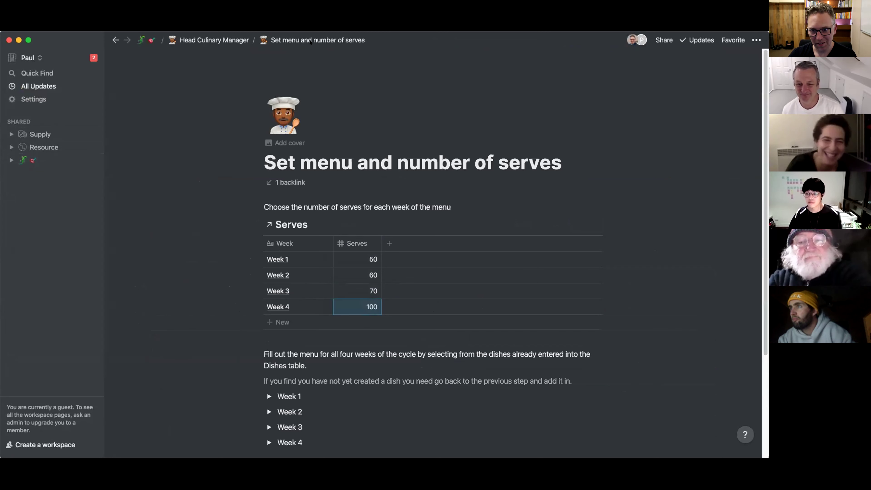
# Expand the Week 1 toggle to check its Menu table and return to the Head Culinary Manager page.
pyautogui.click(269, 396)
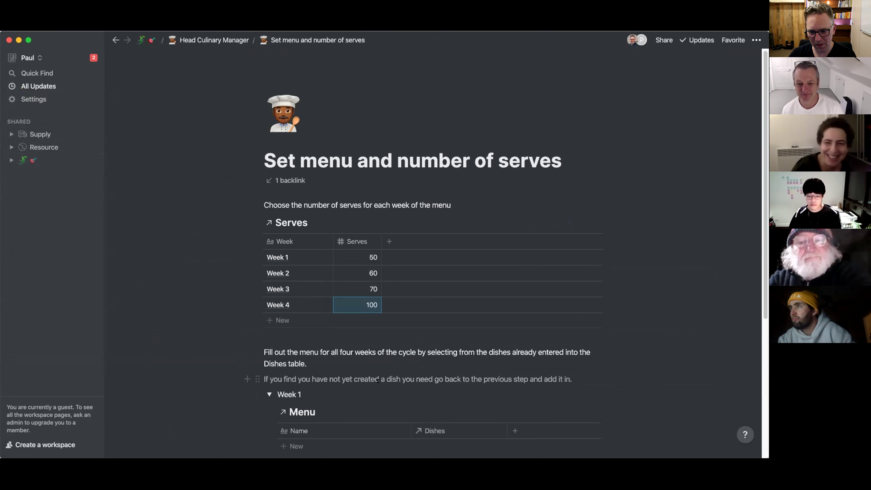
pyautogui.scroll(-5, 378, 380)
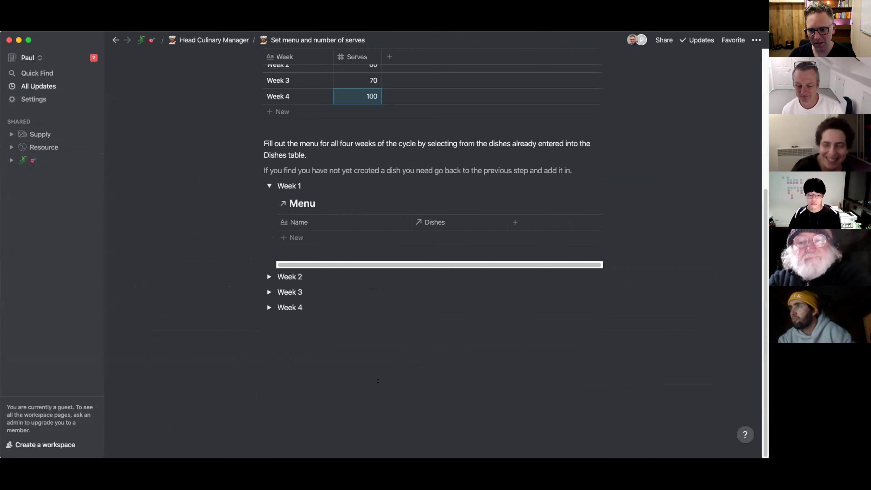
pyautogui.click(219, 36)
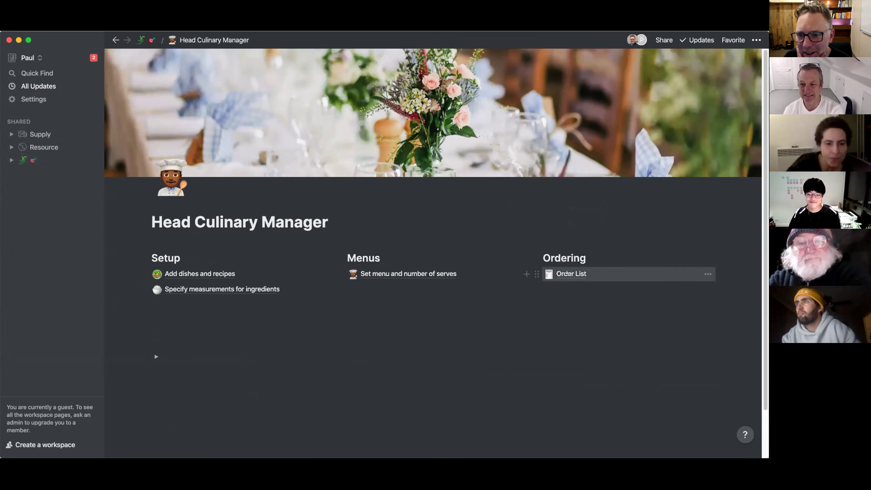
# Open the Order List page and examine the ingredient quantities in the Week 1 Order table.
pyautogui.click(566, 273)
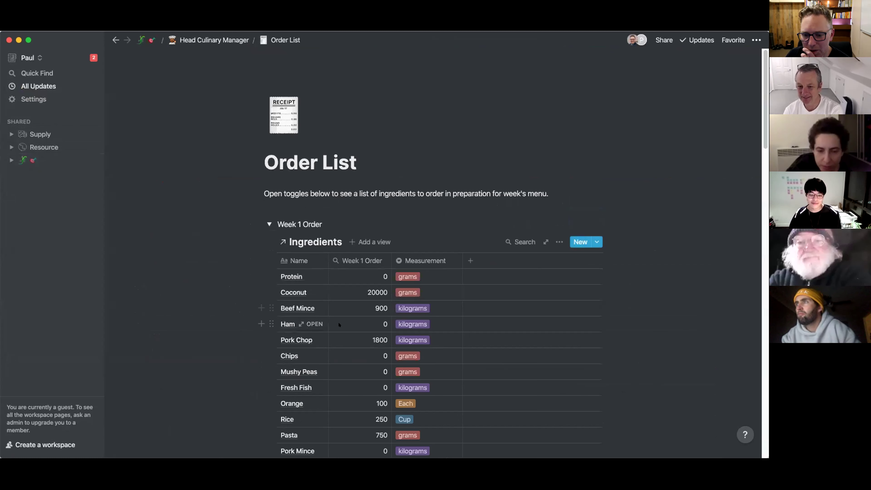
pyautogui.scroll(-5, 409, 342)
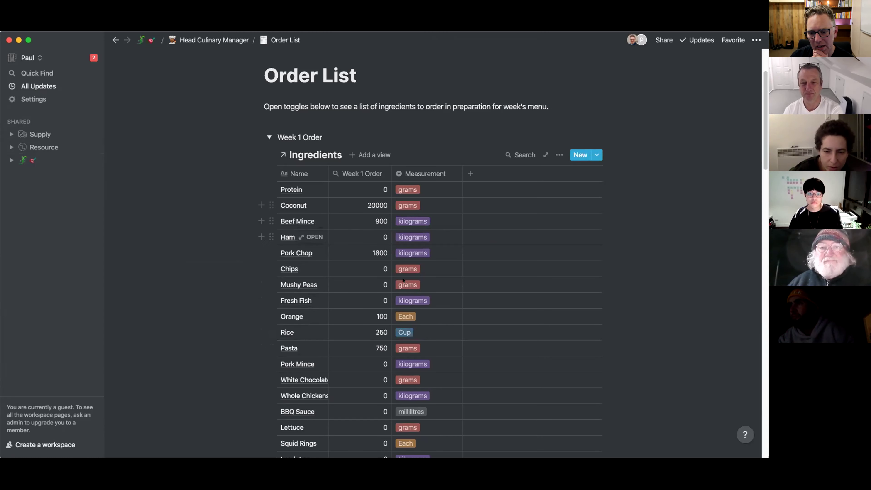
pyautogui.scroll(-3, 403, 280)
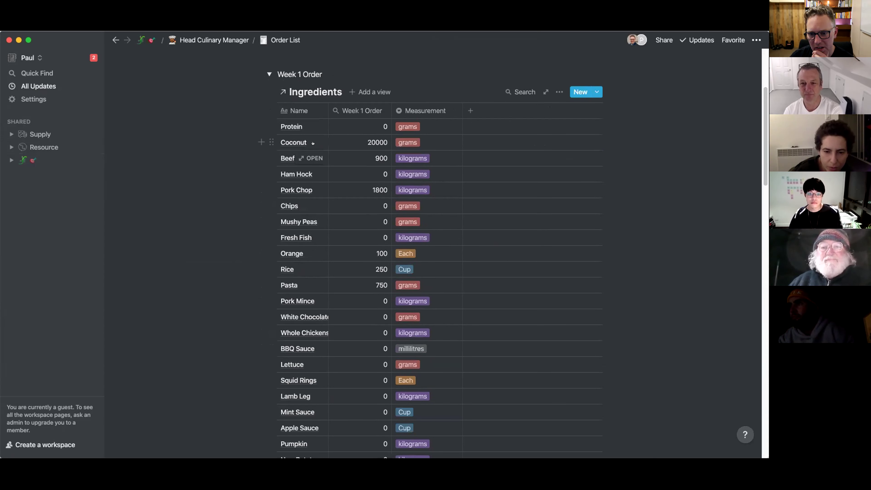
pyautogui.scroll(-5, 249, 341)
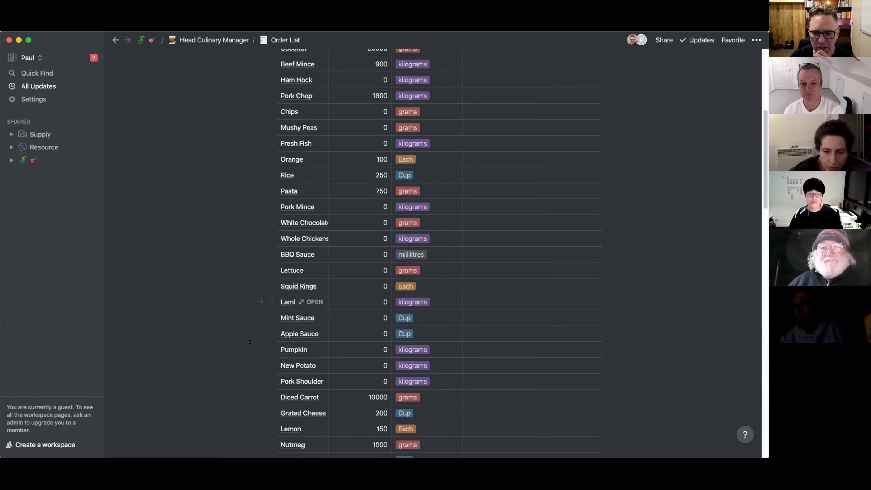
pyautogui.scroll(2, 249, 341)
pyautogui.scroll(10, 249, 341)
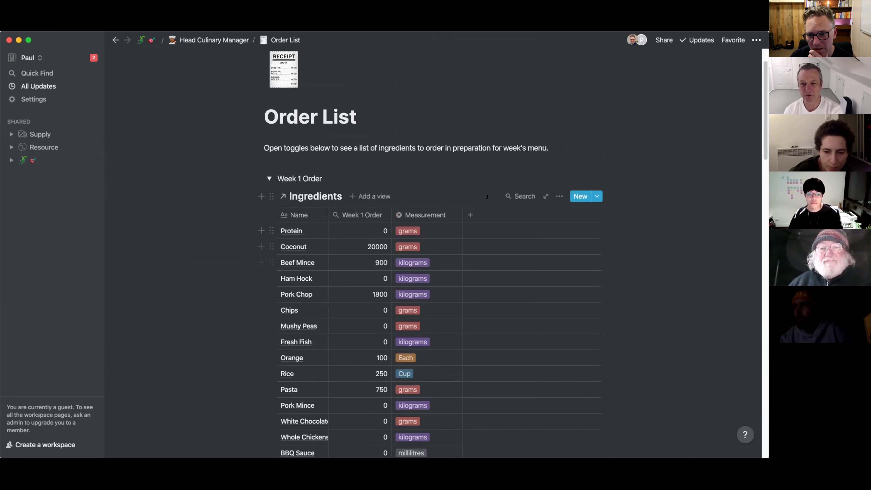
# Filter the Ingredients table under Week 1 Order to rows where Week 1 Order is greater than 0.
pyautogui.click(558, 196)
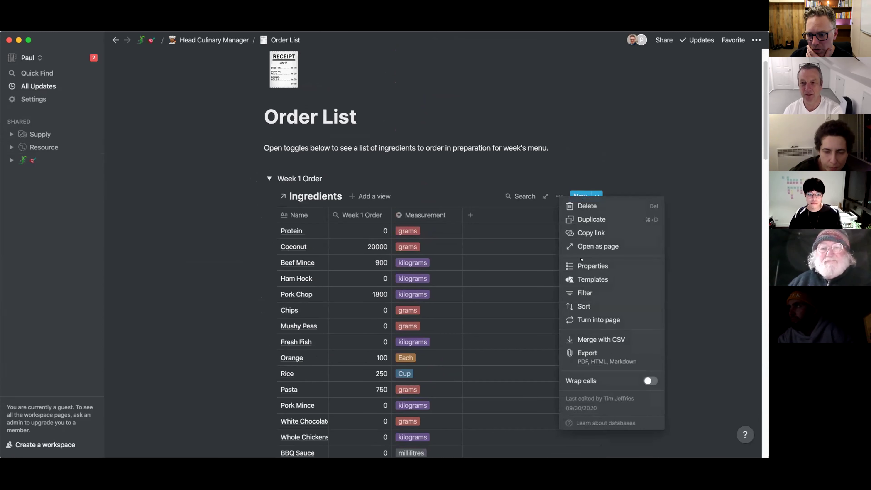
pyautogui.click(579, 292)
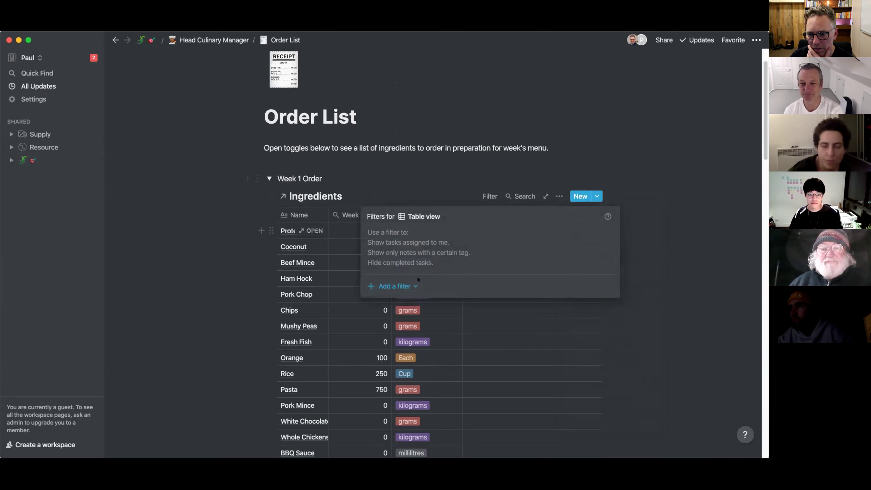
pyautogui.click(403, 287)
pyautogui.click(397, 303)
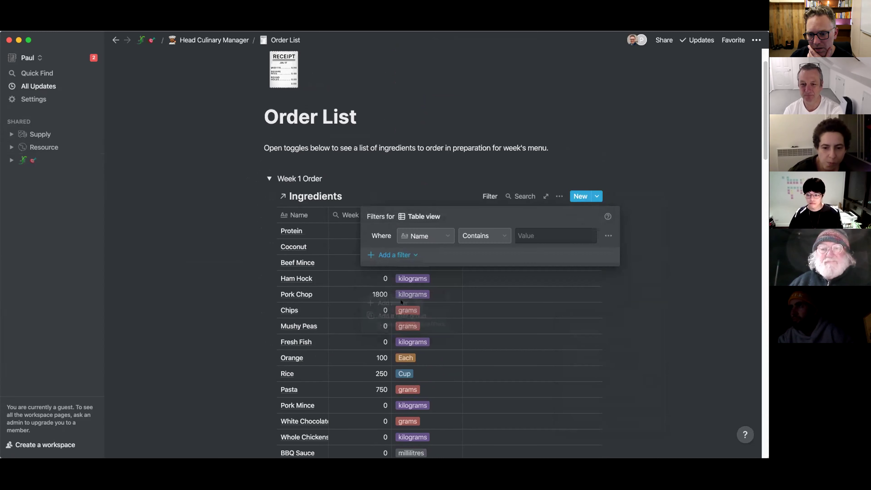
pyautogui.click(440, 234)
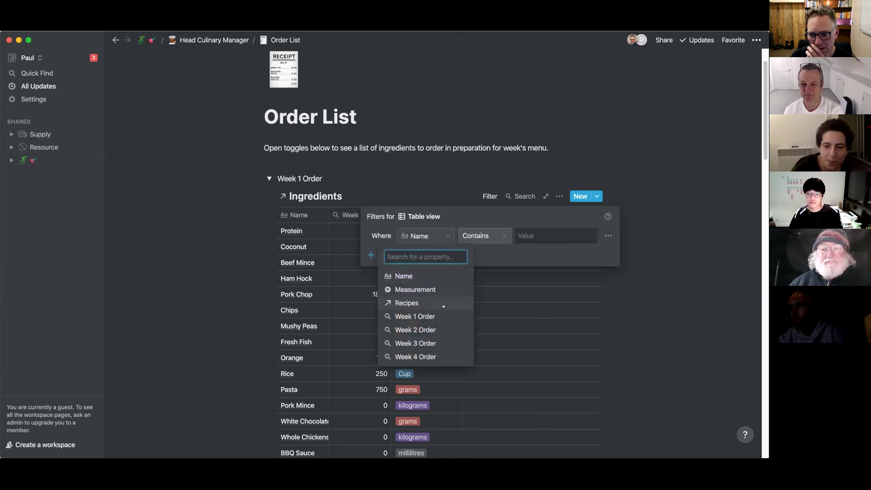
pyautogui.click(441, 314)
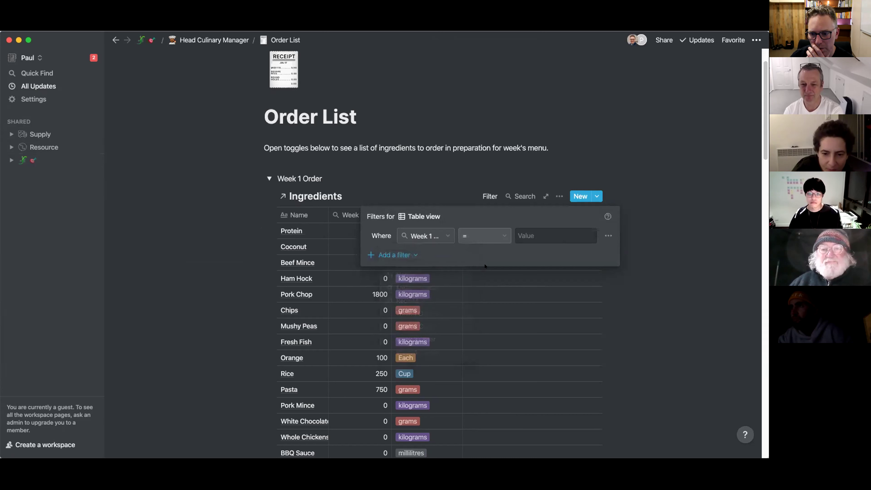
pyautogui.click(497, 235)
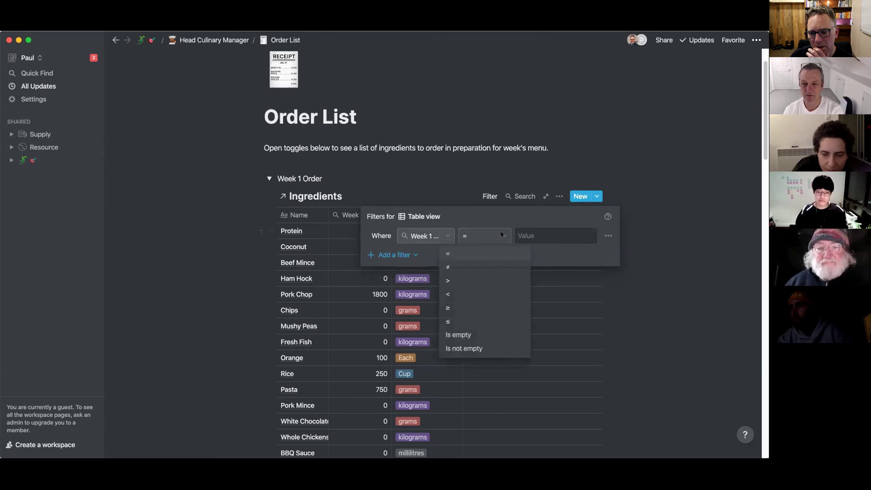
pyautogui.click(465, 281)
pyautogui.write('0')
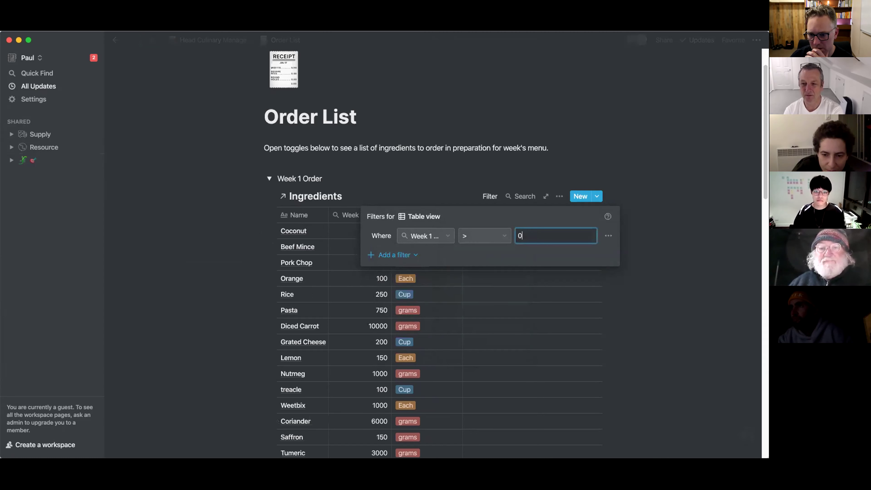
pyautogui.click(554, 171)
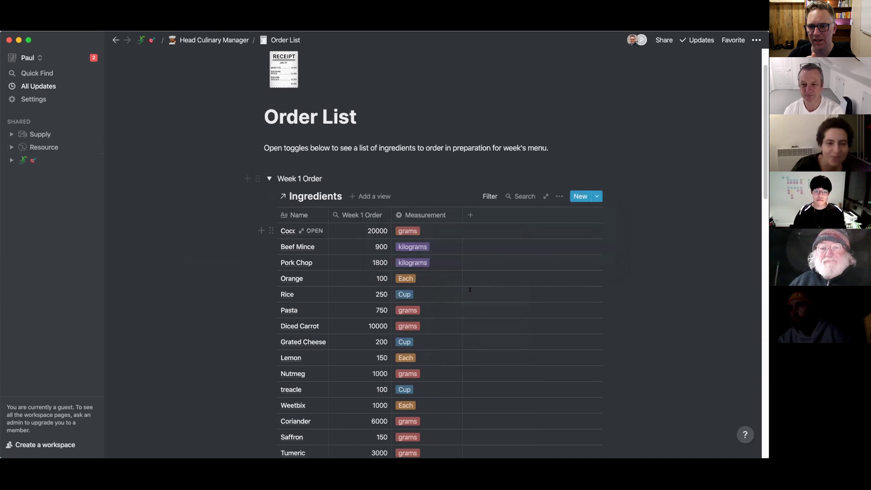
# Review the filtered Week 1 Order ingredients through to the end of the table and collapse its toggle.
pyautogui.scroll(-10, 456, 340)
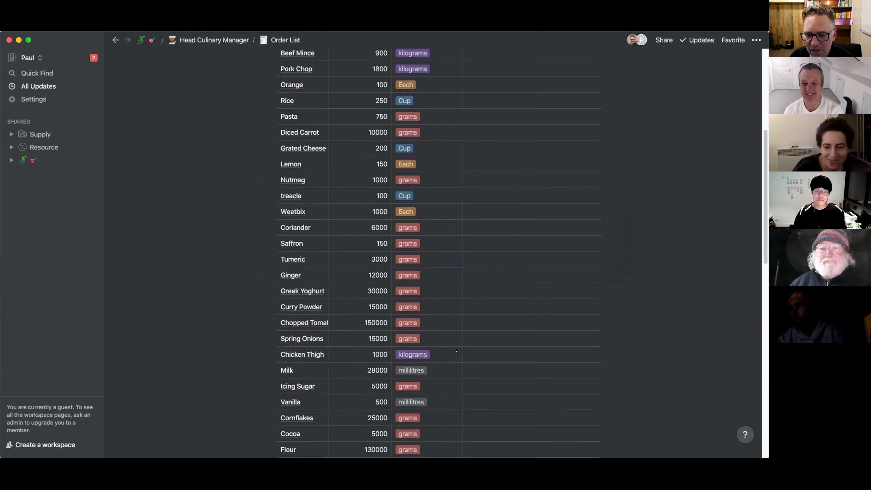
pyautogui.scroll(-12, 456, 350)
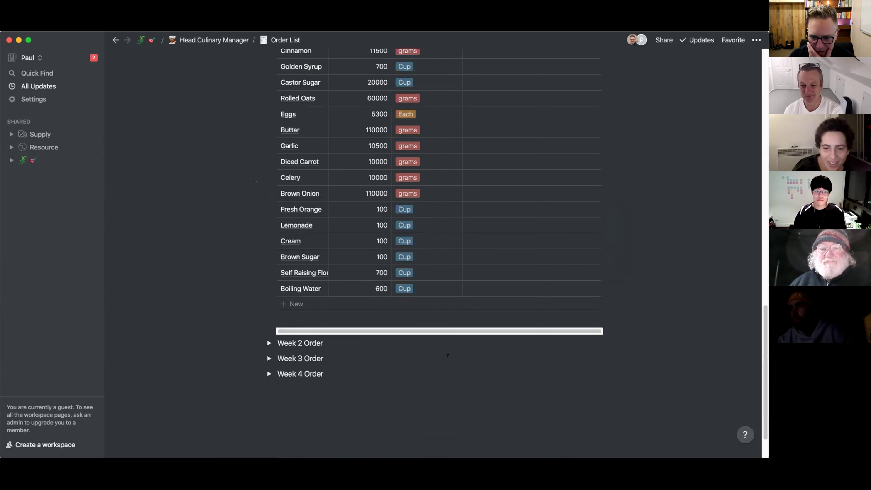
pyautogui.scroll(5, 411, 319)
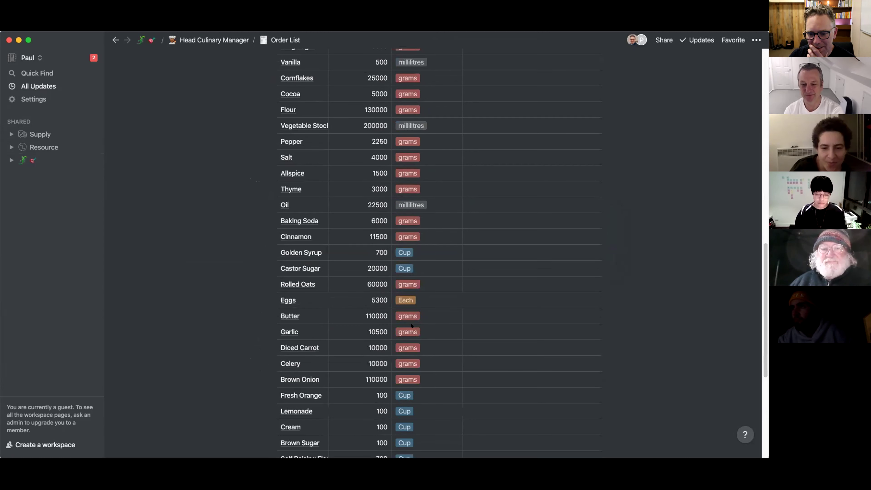
pyautogui.scroll(4, 377, 348)
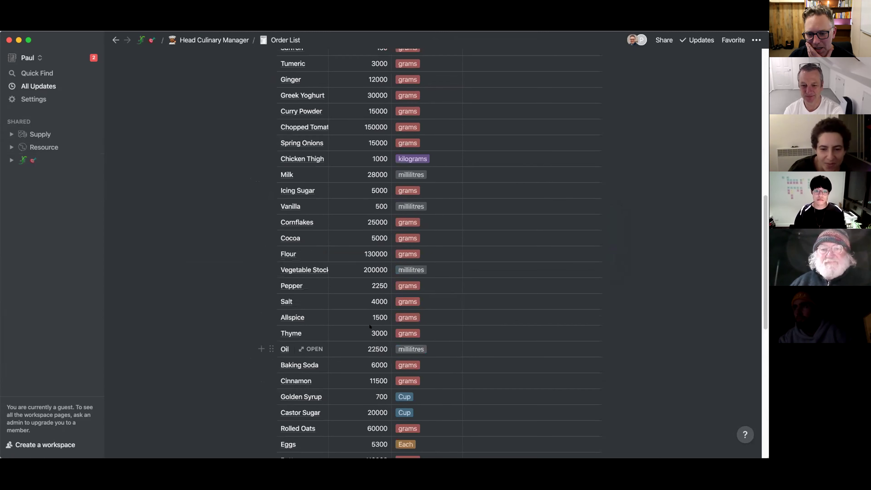
pyautogui.scroll(9, 356, 266)
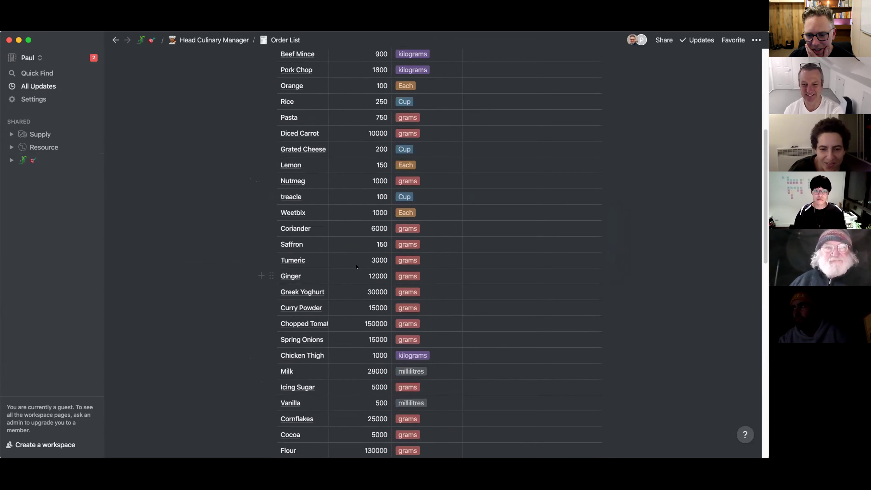
pyautogui.scroll(1, 356, 272)
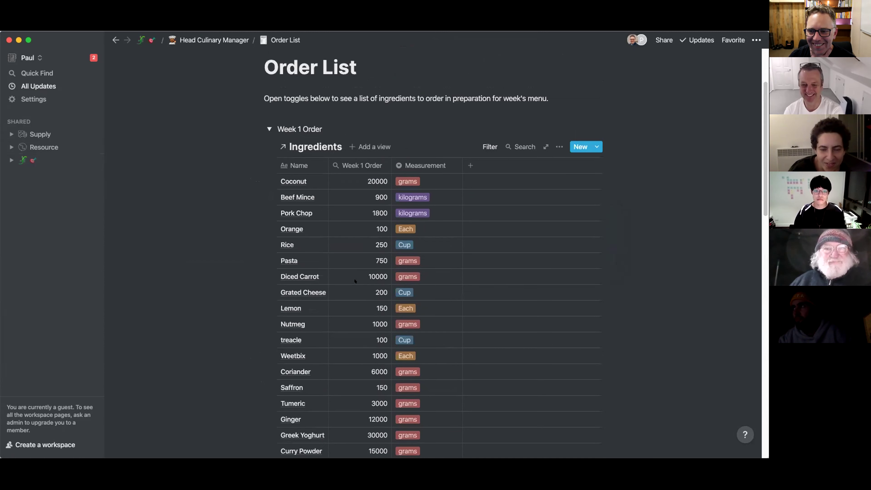
pyautogui.click(267, 128)
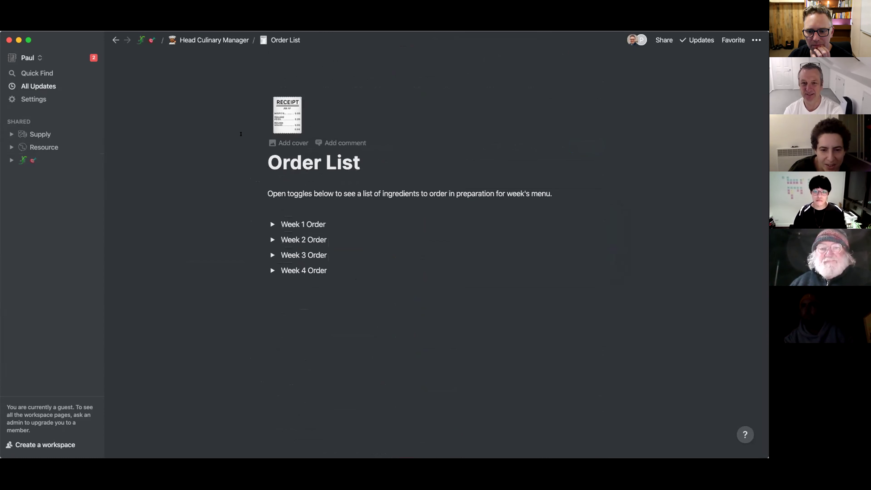
# Expand the Week 2 Order toggle and examine the order quantities in its Ingredients table.
pyautogui.click(271, 239)
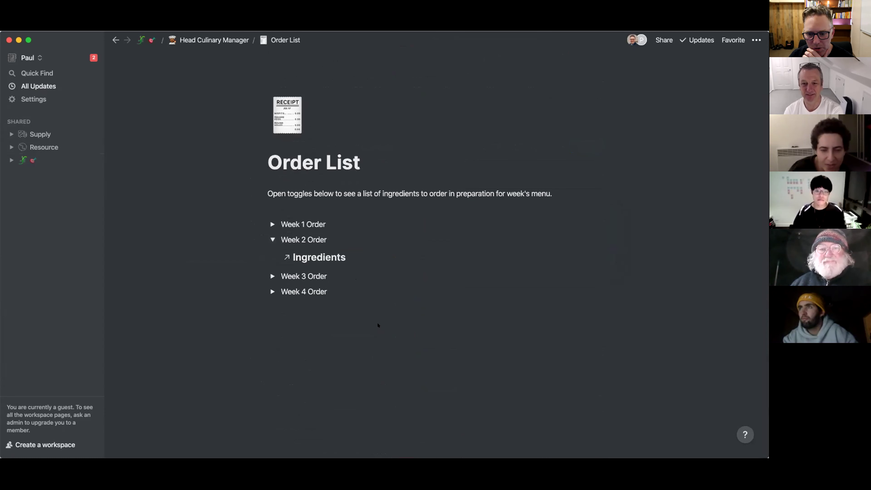
pyautogui.scroll(-1, 387, 342)
pyautogui.scroll(-8, 387, 342)
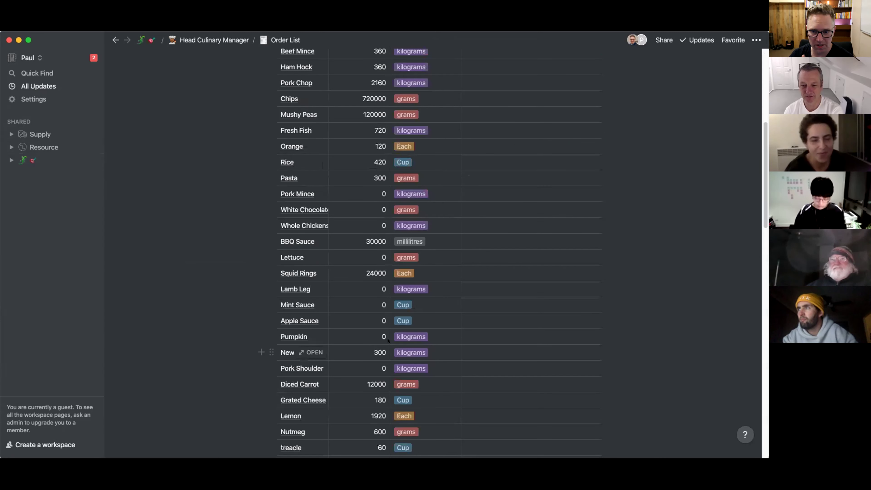
pyautogui.scroll(-4, 387, 342)
pyautogui.scroll(-13, 389, 334)
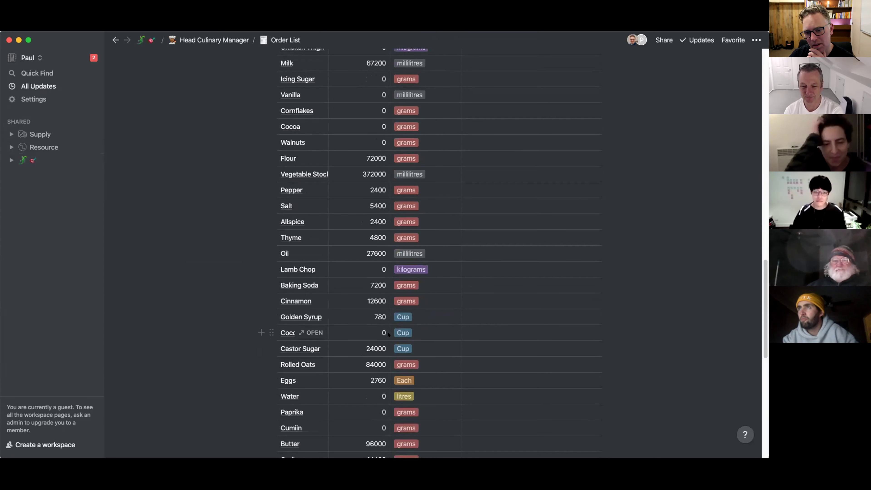
# Return from the Order List to the Head Culinary Manager page, expand its database toggle and open the Recipes database.
pyautogui.scroll(-7, 388, 334)
pyautogui.scroll(-4, 389, 334)
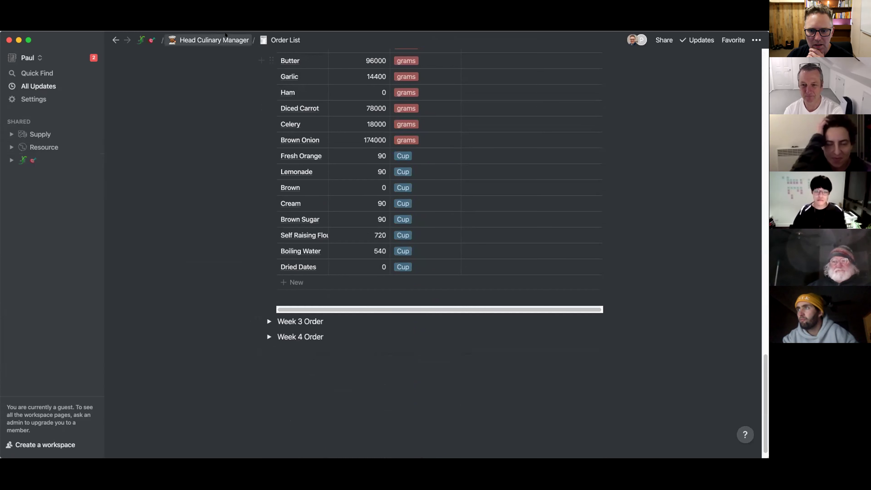
pyautogui.click(214, 40)
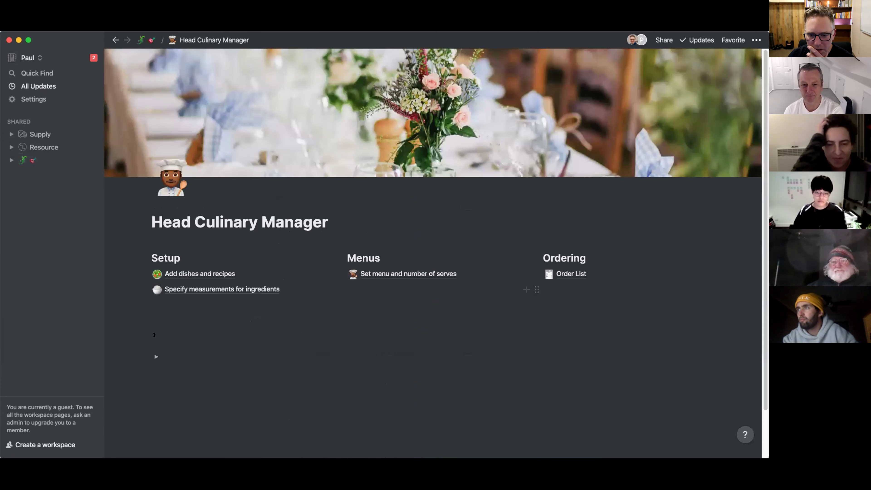
pyautogui.click(156, 356)
pyautogui.scroll(-2, 247, 350)
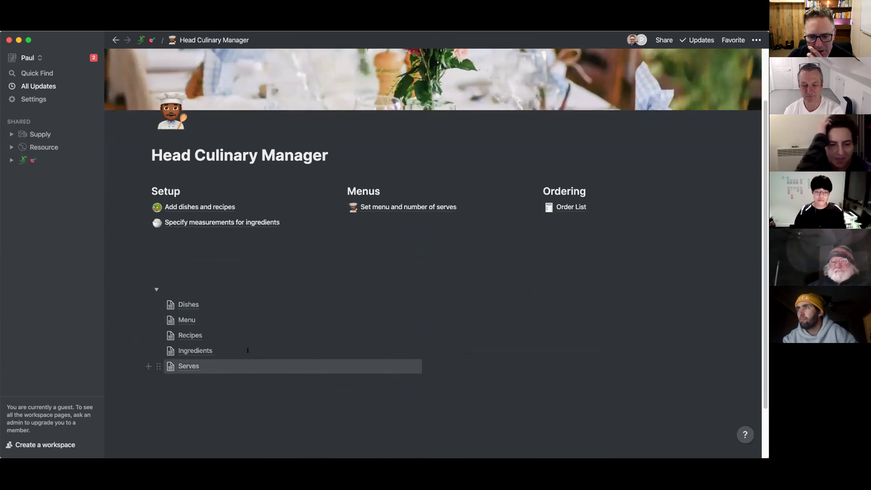
pyautogui.click(190, 334)
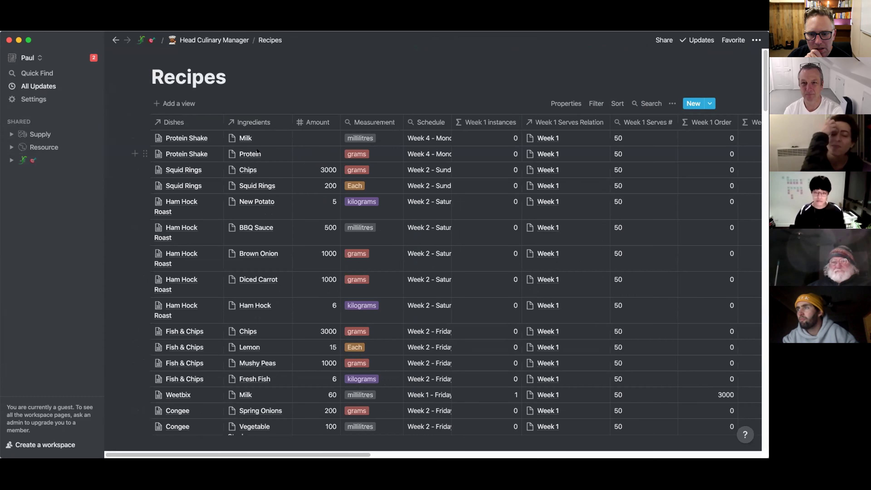
# Sort the Recipes table by Dishes in ascending order.
pyautogui.click(616, 103)
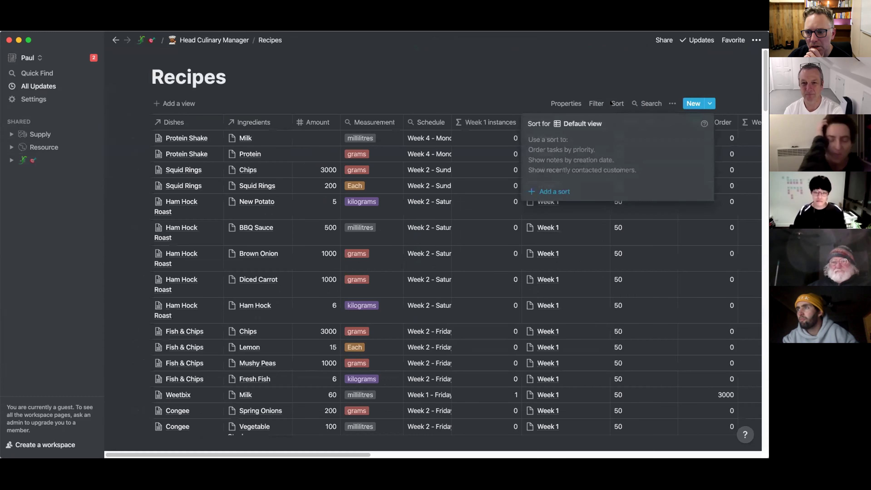
pyautogui.click(543, 190)
pyautogui.click(555, 142)
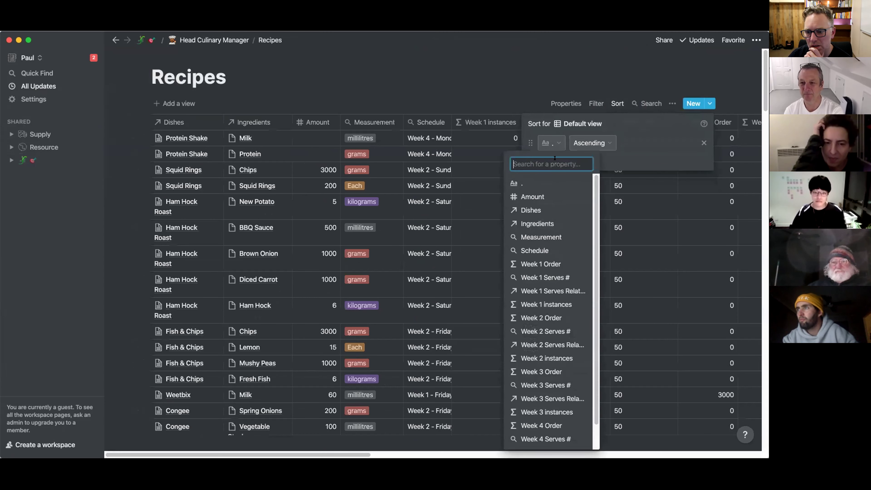
pyautogui.click(531, 210)
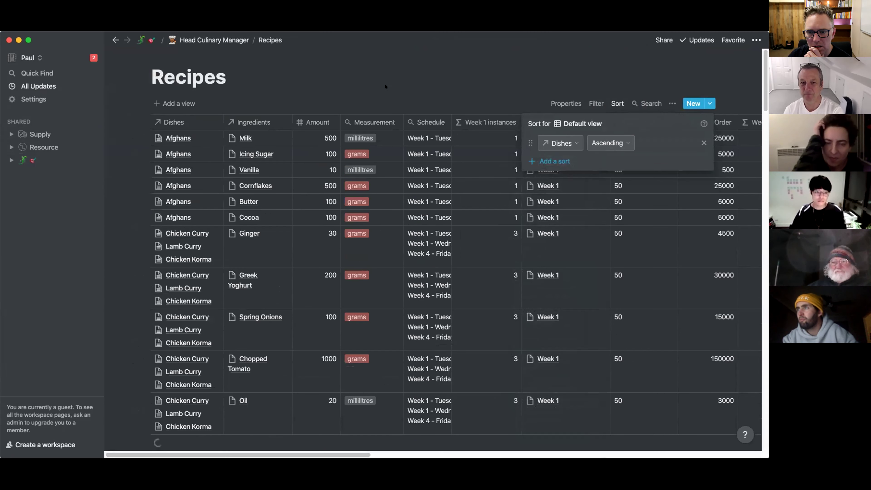
pyautogui.click(385, 86)
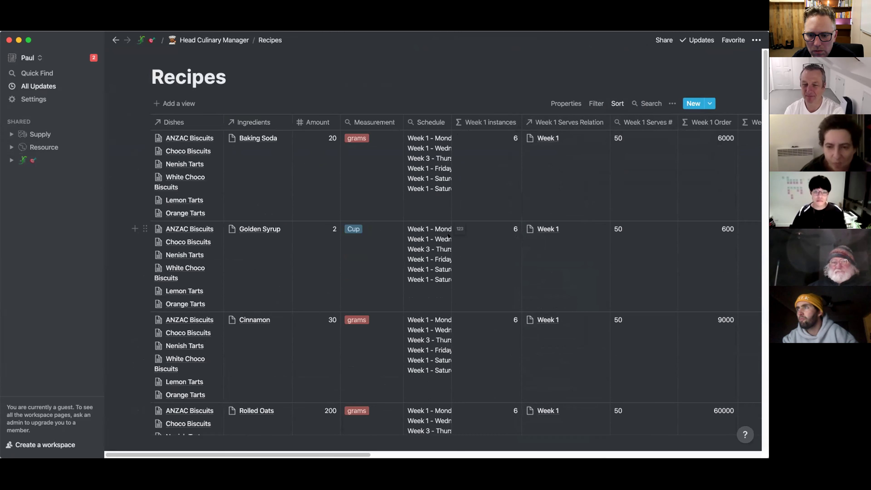
pyautogui.click(617, 104)
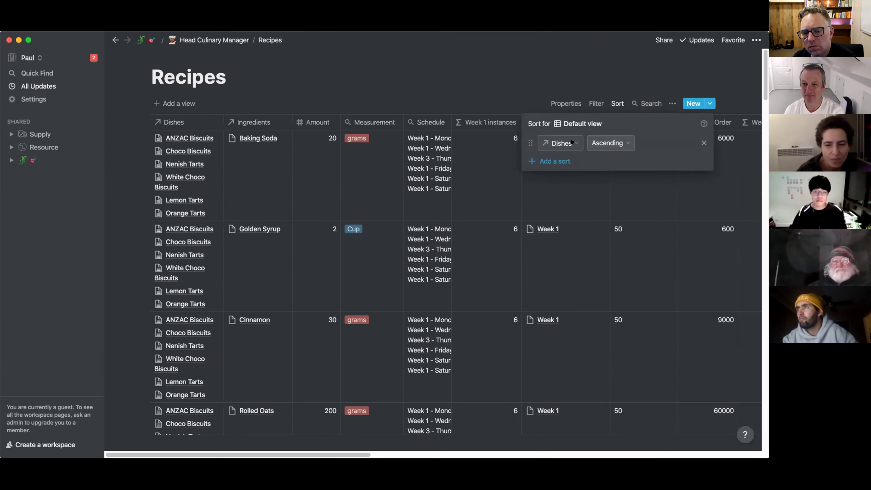
pyautogui.click(462, 64)
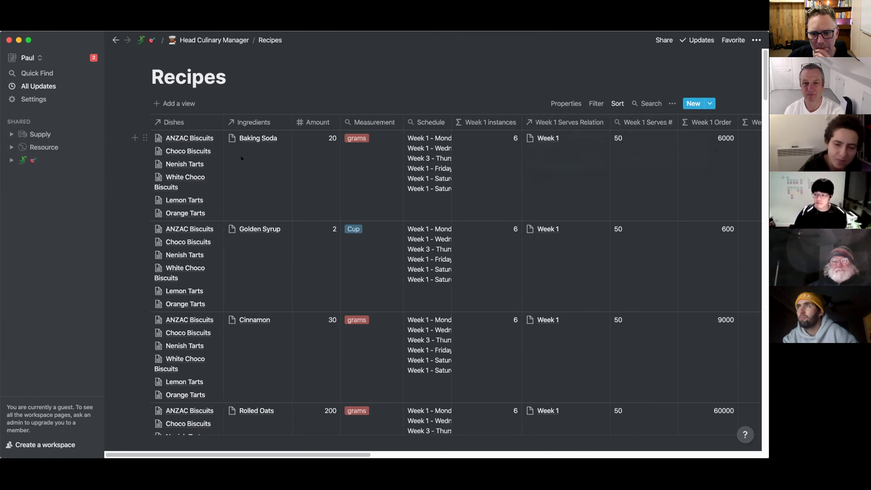
# Widen the Schedule column to read its full entries beside the Afghans and curry rows, and narrow it back to a moderate width.
pyautogui.scroll(-10, 264, 233)
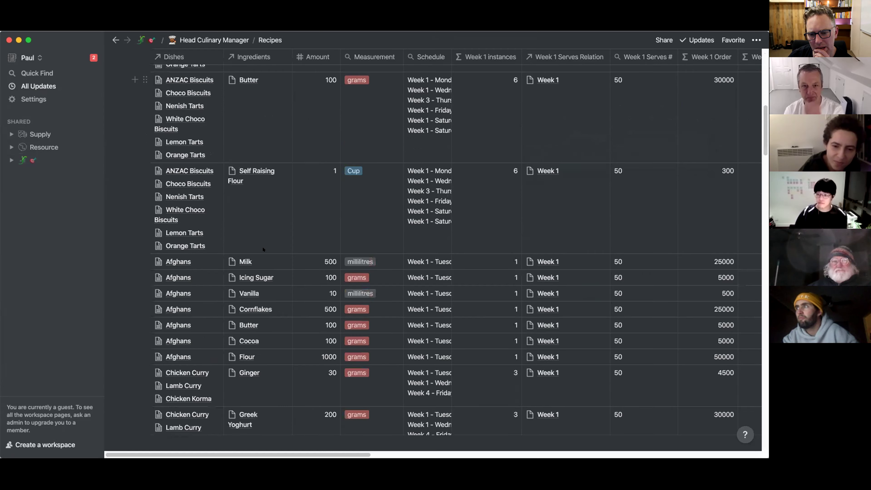
pyautogui.scroll(5, 263, 248)
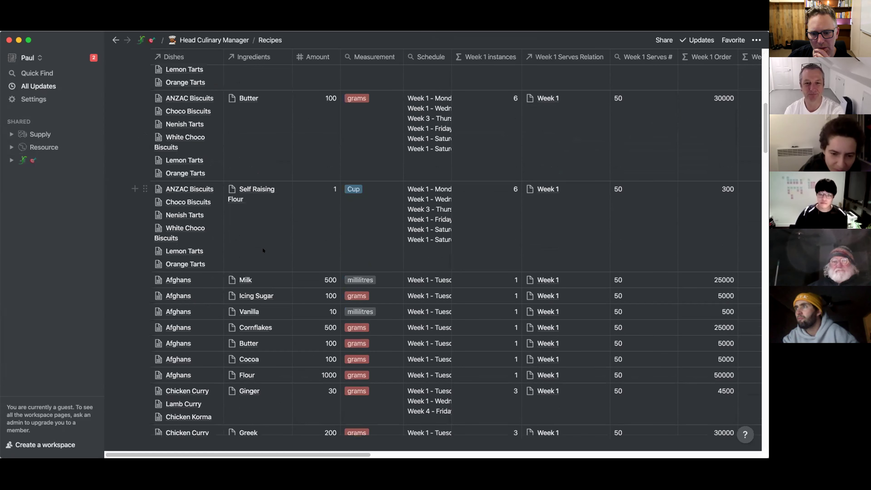
pyautogui.scroll(-5, 263, 250)
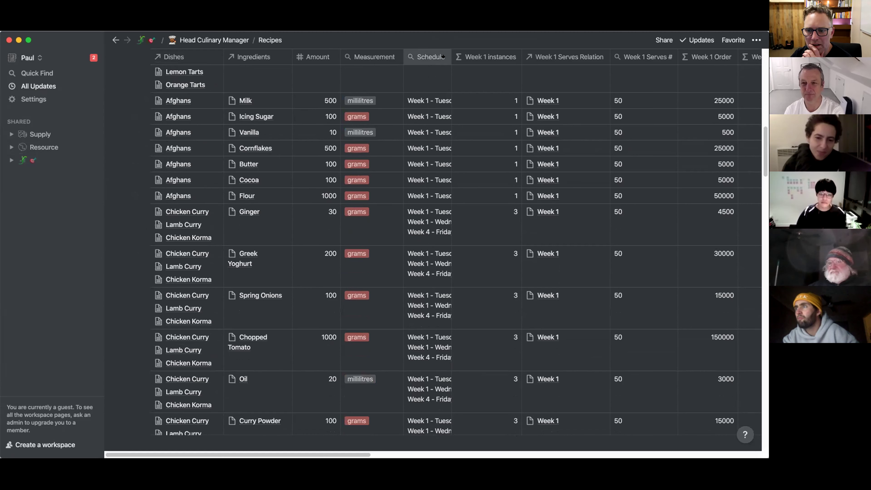
pyautogui.moveTo(451, 57); pyautogui.dragTo(663, 52)
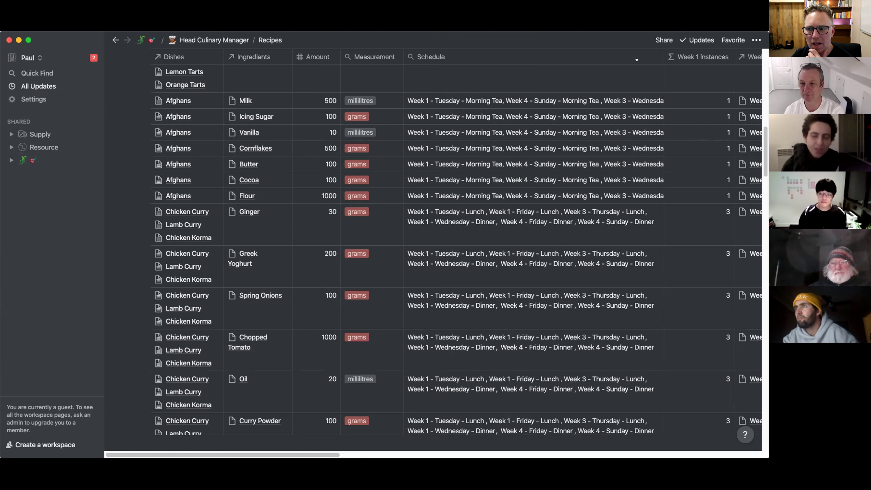
pyautogui.moveTo(663, 57); pyautogui.dragTo(479, 57)
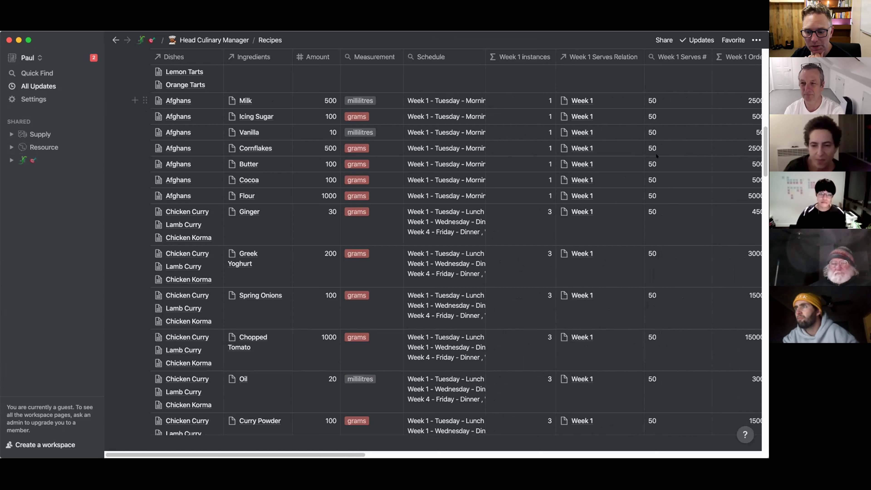
# Examine the Recipes table's amounts, schedules and Week 1 instances, serves and order columns across the sorted dishes.
pyautogui.hscroll(5, 608, 81)
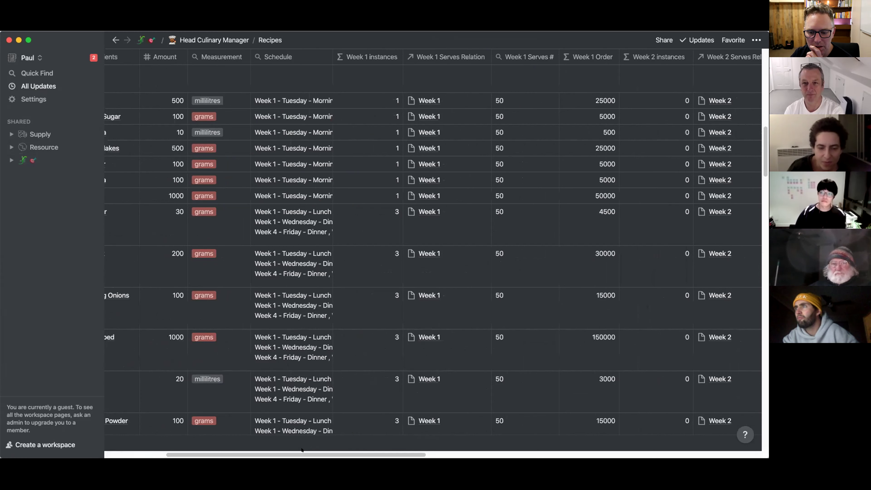
pyautogui.moveTo(301, 454); pyautogui.dragTo(253, 452)
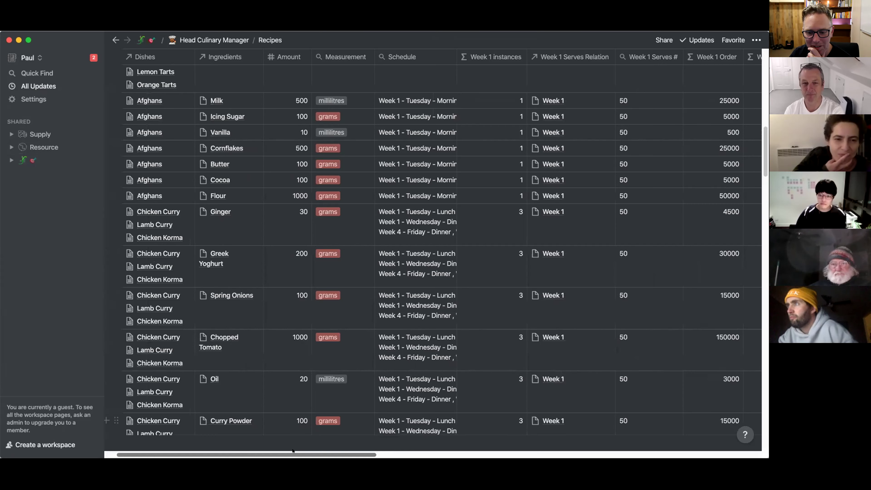
pyautogui.moveTo(300, 450)
pyautogui.mouseDown()
pyautogui.moveTo(331, 448)
pyautogui.moveTo(303, 449)
pyautogui.mouseUp()
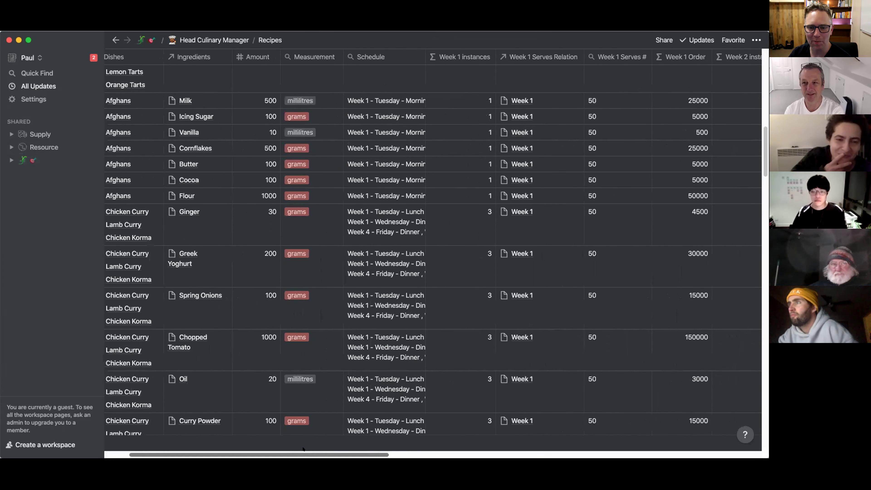
pyautogui.hscroll(-2, 303, 448)
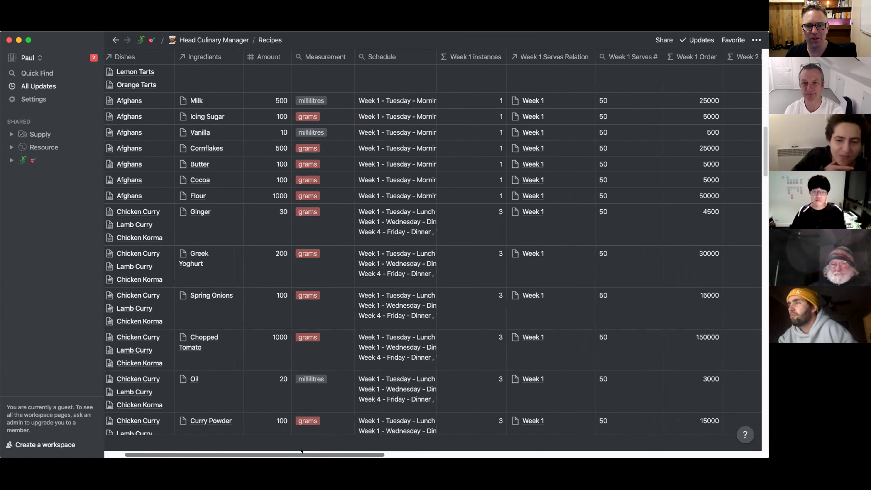
pyautogui.hscroll(2, 302, 451)
pyautogui.hscroll(-2, 302, 450)
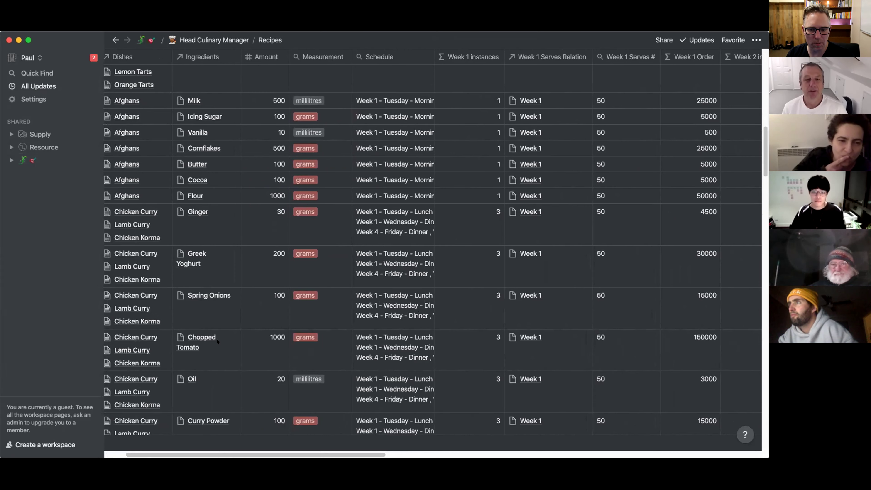
pyautogui.scroll(-15, 217, 340)
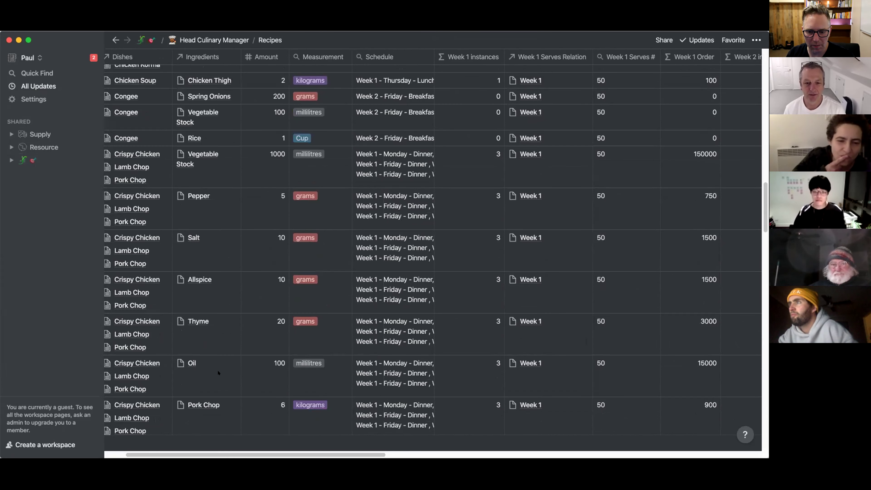
pyautogui.scroll(-10, 219, 372)
pyautogui.scroll(15, 218, 357)
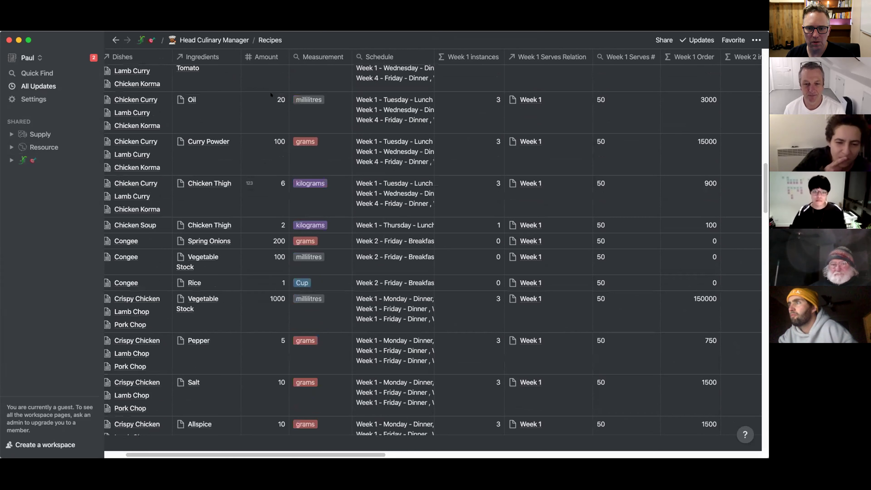
# Open the Ingredients database from the Head Culinary Manager page and search it for "milk".
pyautogui.click(240, 40)
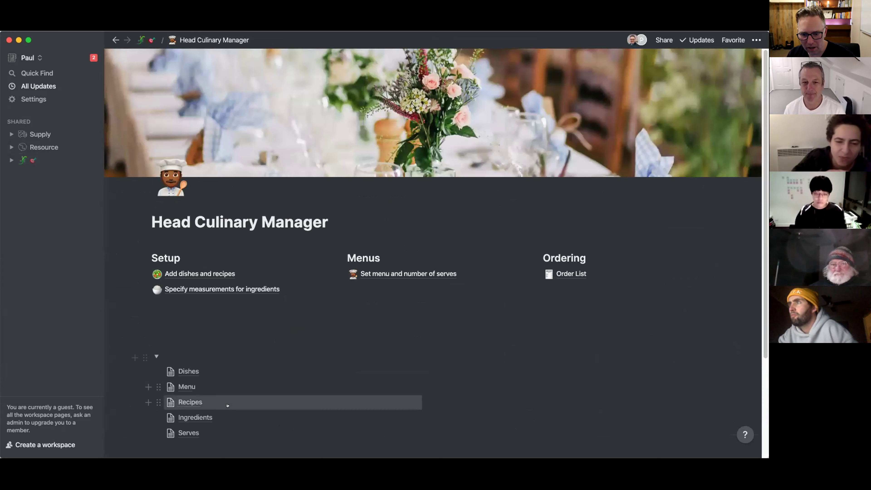
pyautogui.click(195, 417)
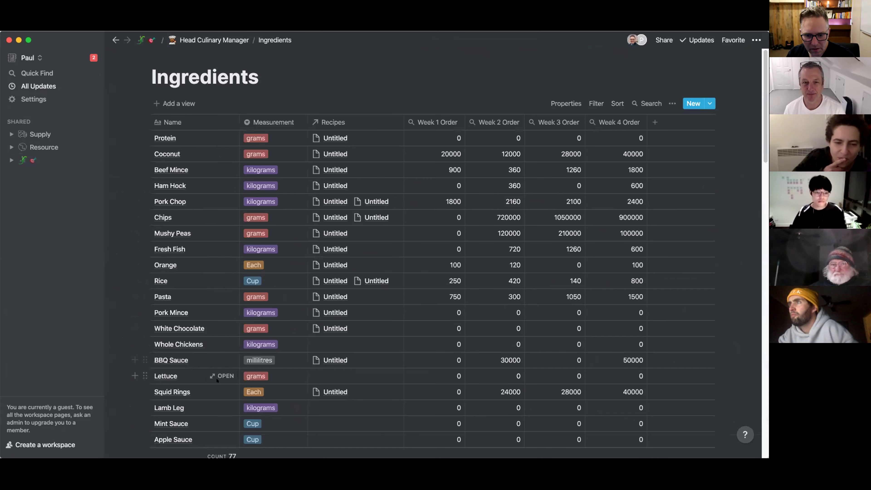
pyautogui.scroll(-5, 219, 377)
pyautogui.scroll(5, 220, 379)
pyautogui.click(647, 103)
pyautogui.write('milk')
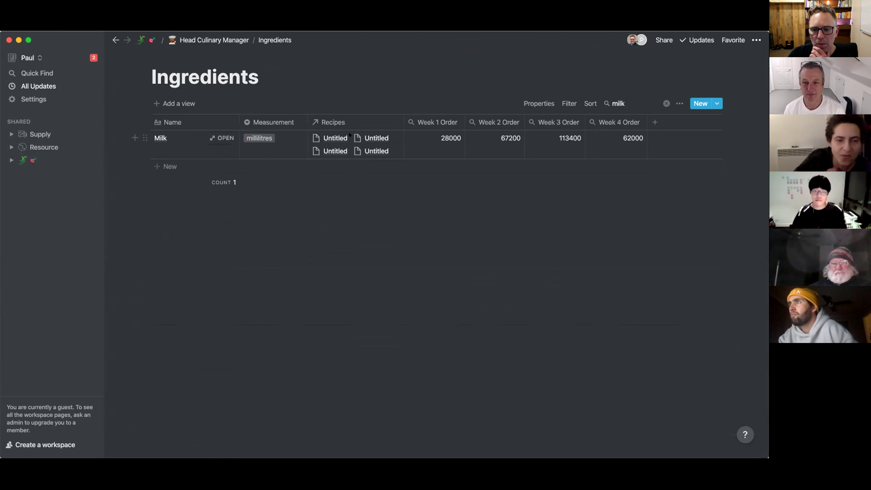
# Inspect the recipes linked to Milk and the rollup settings behind its Week 1 Order value.
pyautogui.click(339, 137)
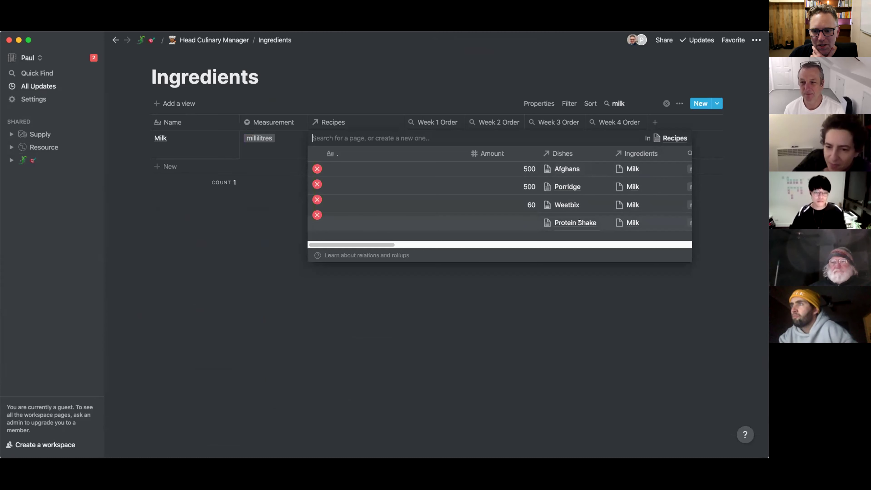
pyautogui.click(256, 227)
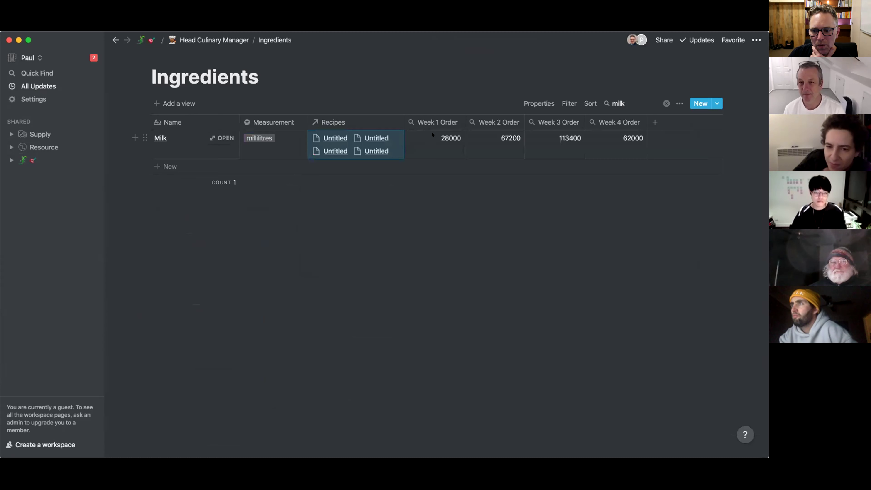
pyautogui.click(433, 137)
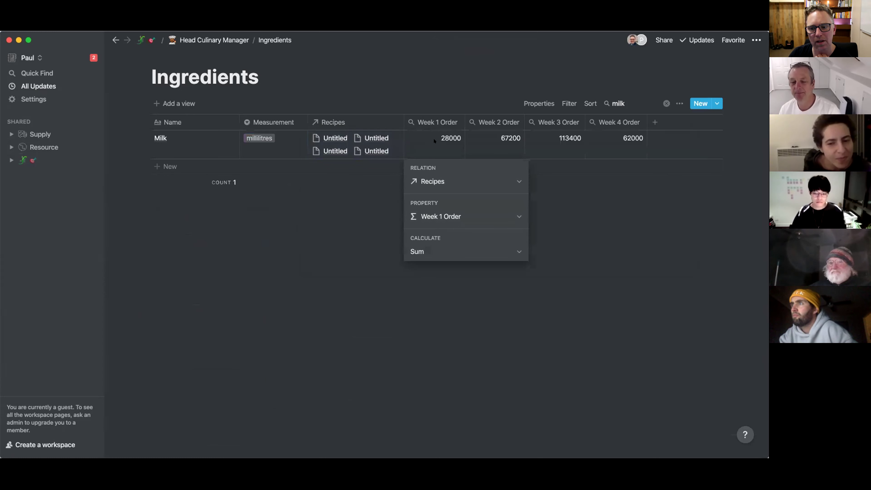
pyautogui.press('Escape')
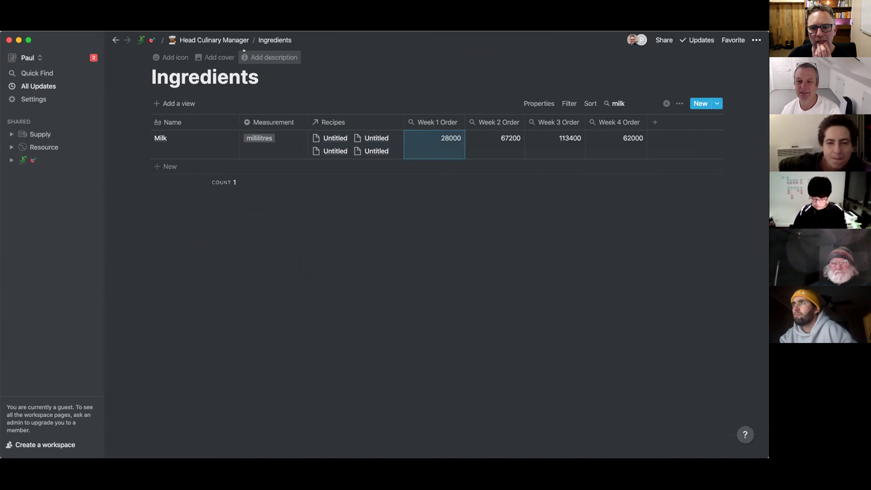
# Go back to the Head Culinary Manager page and reopen the Recipes database from its toggle.
pyautogui.click(233, 40)
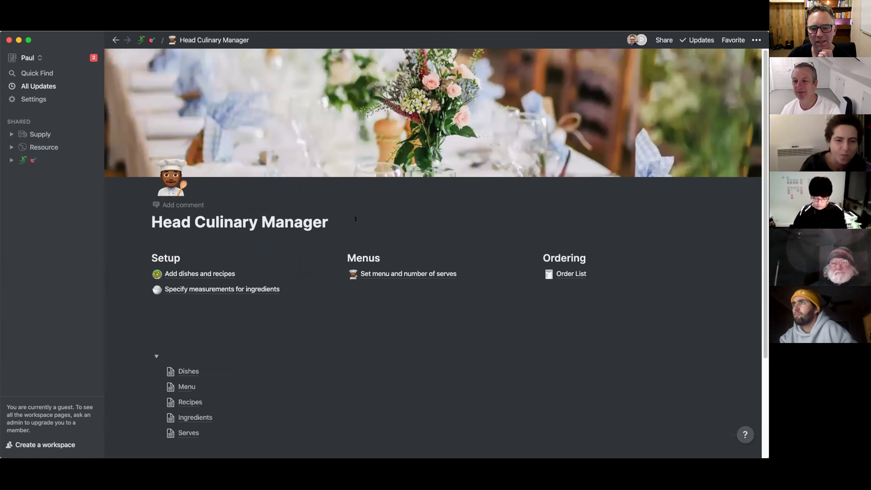
pyautogui.scroll(-5, 356, 240)
pyautogui.click(156, 227)
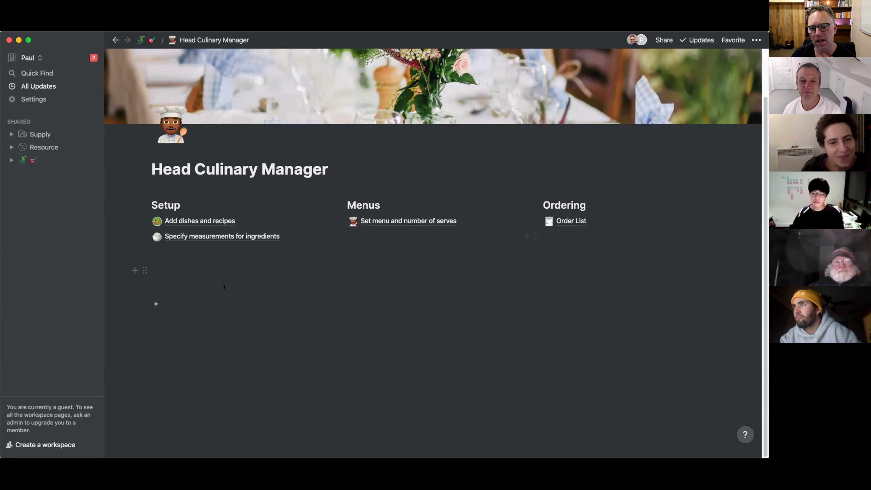
pyautogui.click(156, 303)
pyautogui.scroll(-2, 156, 303)
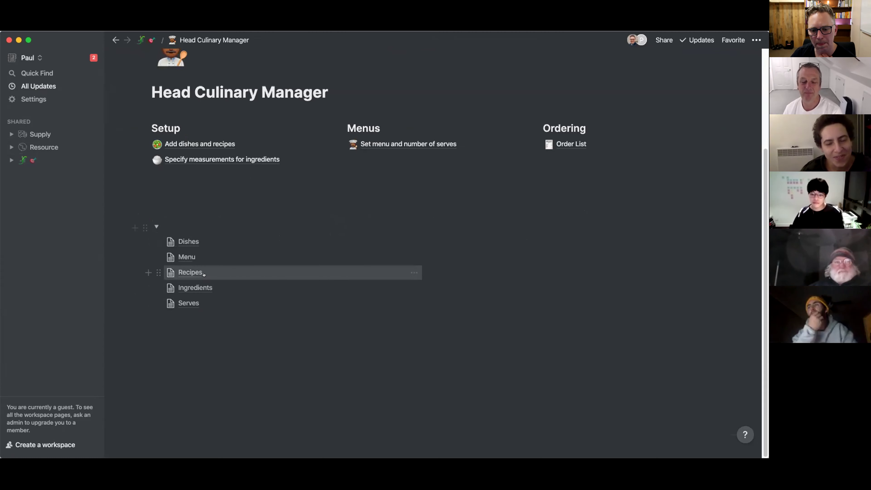
pyautogui.click(196, 273)
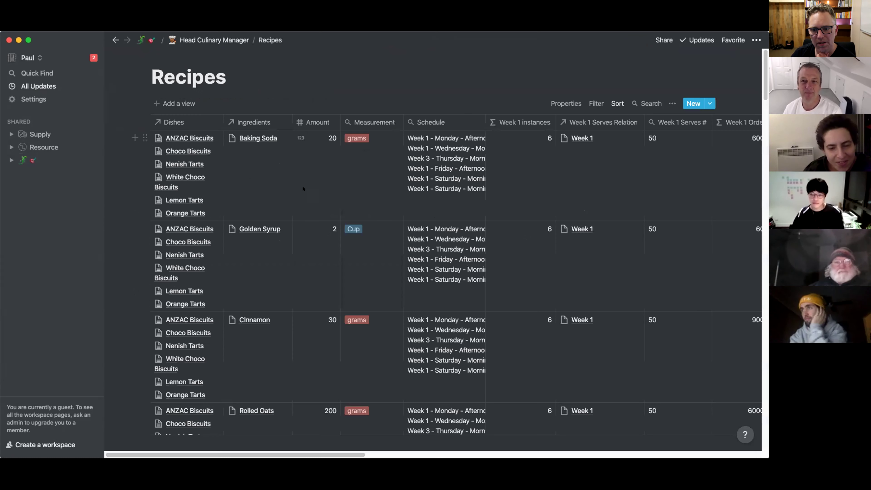
# Look through the ANZAC Biscuits, Afghans and curry recipe rows and return to the Head Culinary Manager page.
pyautogui.scroll(-15, 226, 240)
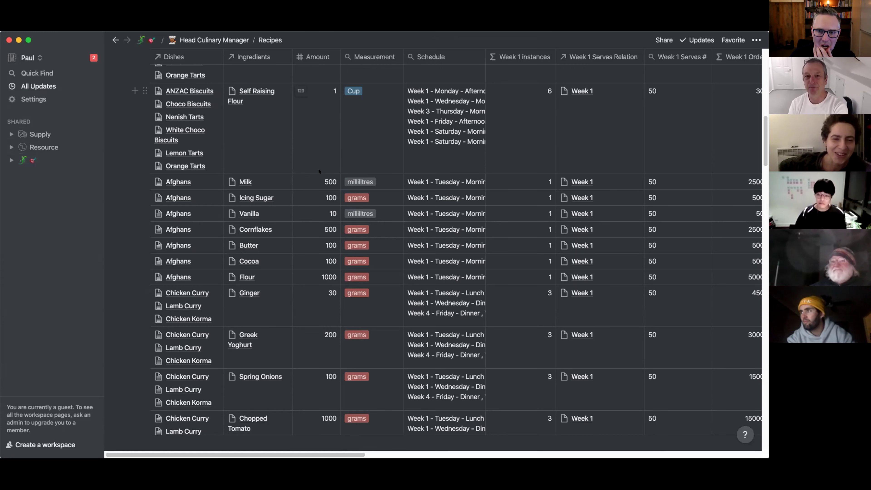
pyautogui.scroll(1, 319, 171)
pyautogui.scroll(2, 318, 171)
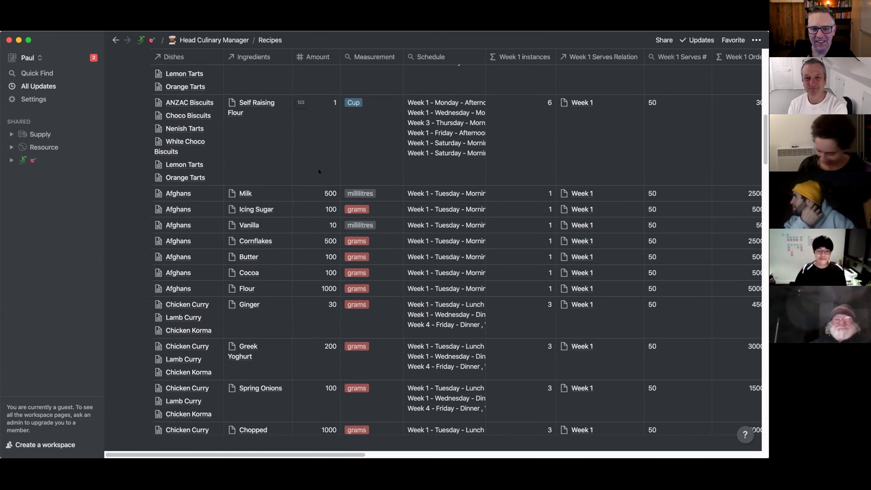
pyautogui.scroll(15, 318, 172)
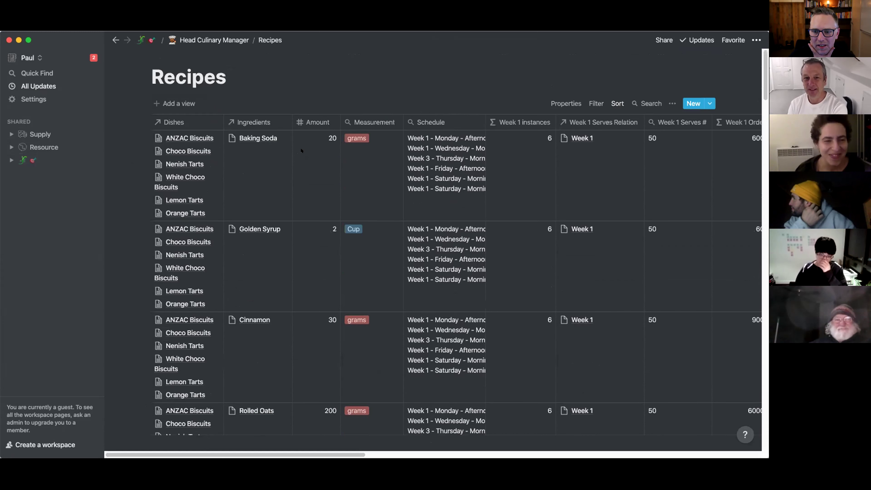
pyautogui.click(204, 42)
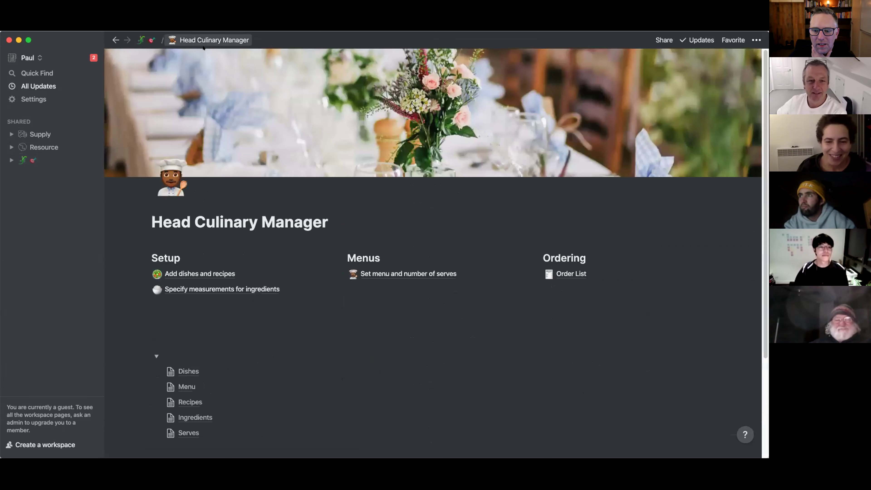